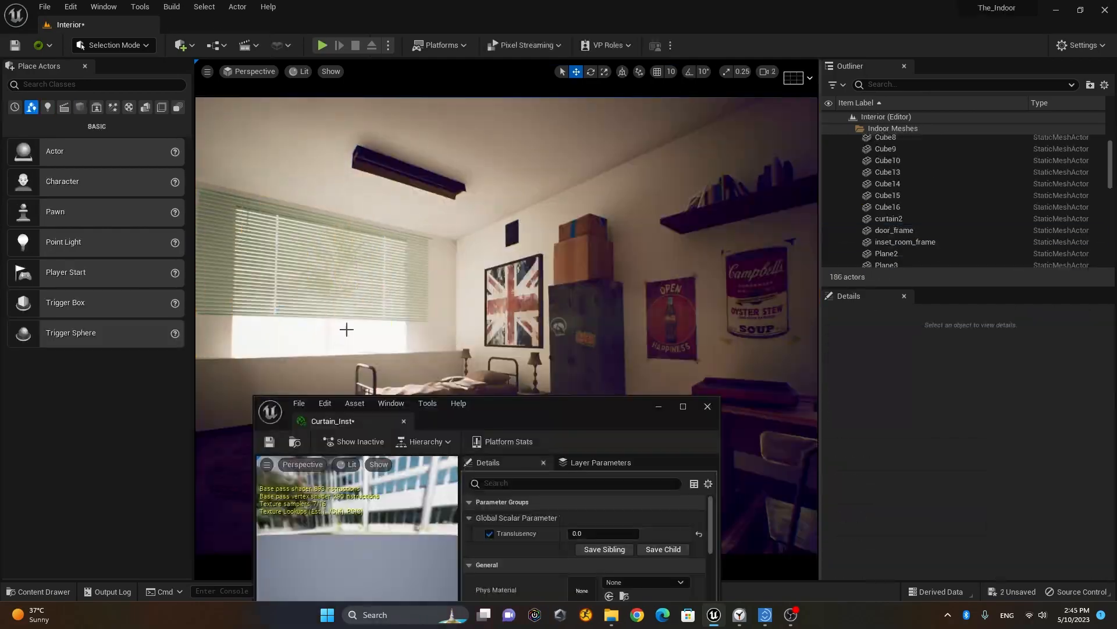
pyautogui.click(276, 358)
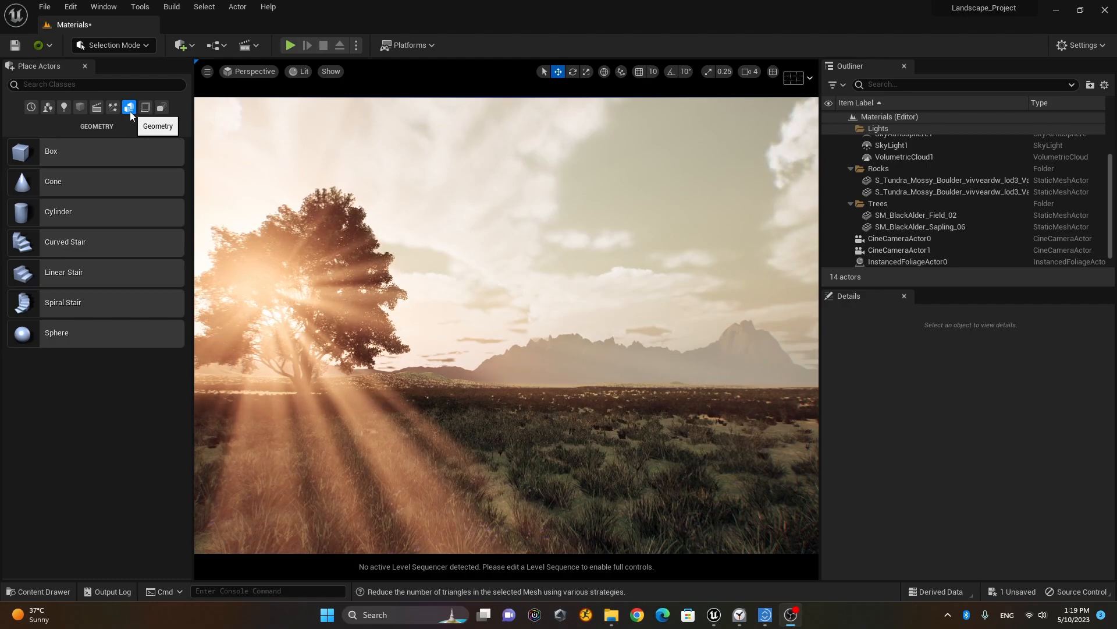
# - Add a box geometry brush to the landscape in front of the mountains
pyautogui.moveTo(72, 152)
pyautogui.mouseDown()
pyautogui.moveTo(591, 396)
pyautogui.moveTo(507, 458)
pyautogui.mouseUp()
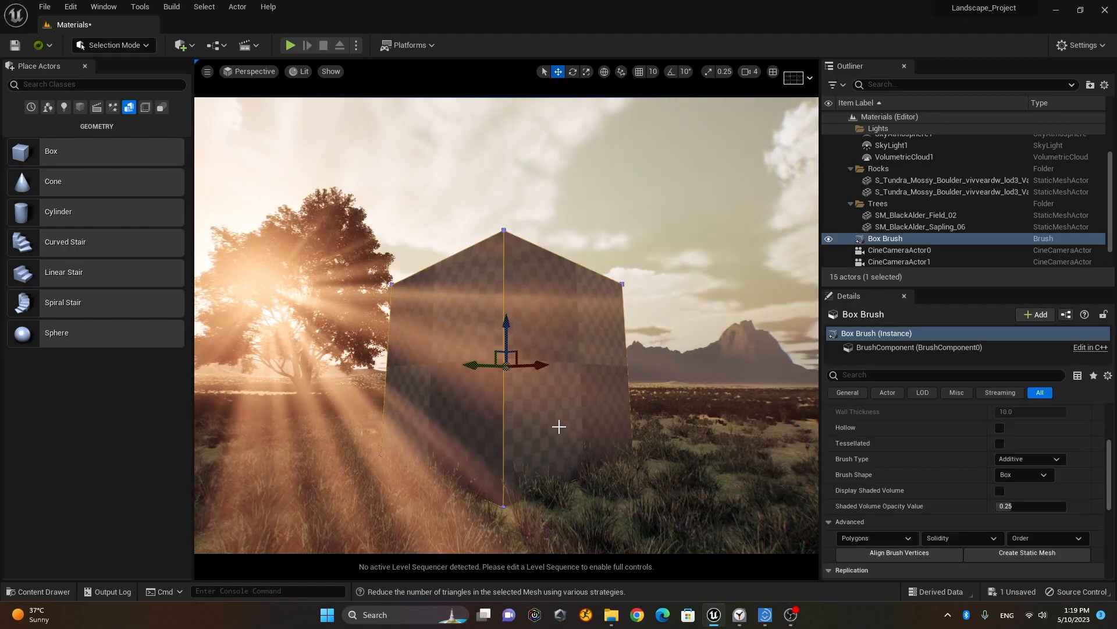
pyautogui.click(80, 110)
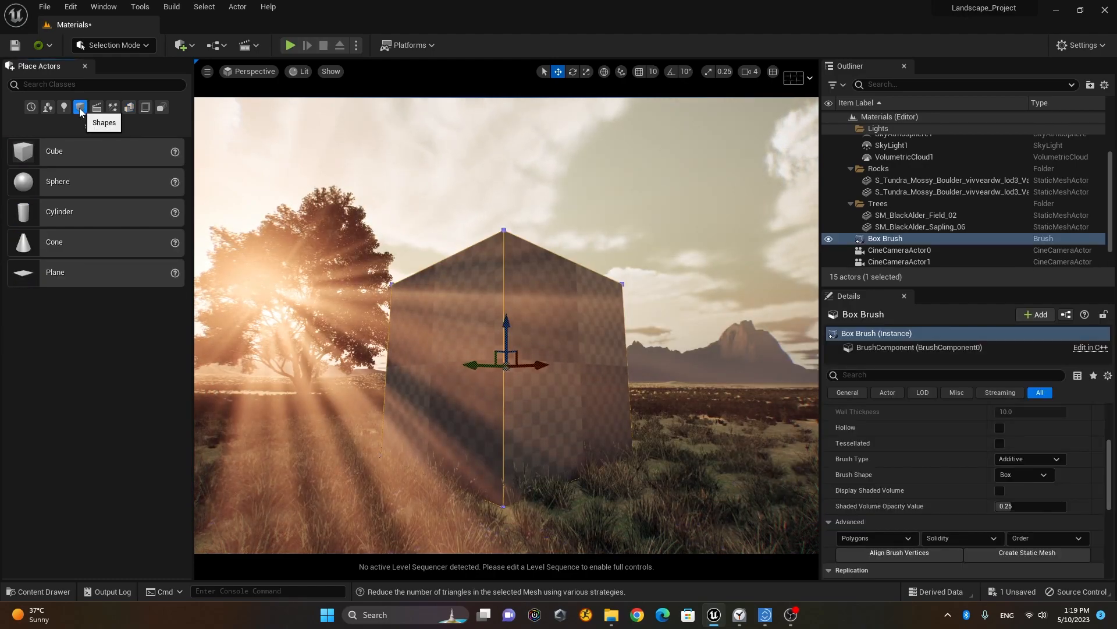
pyautogui.click(132, 107)
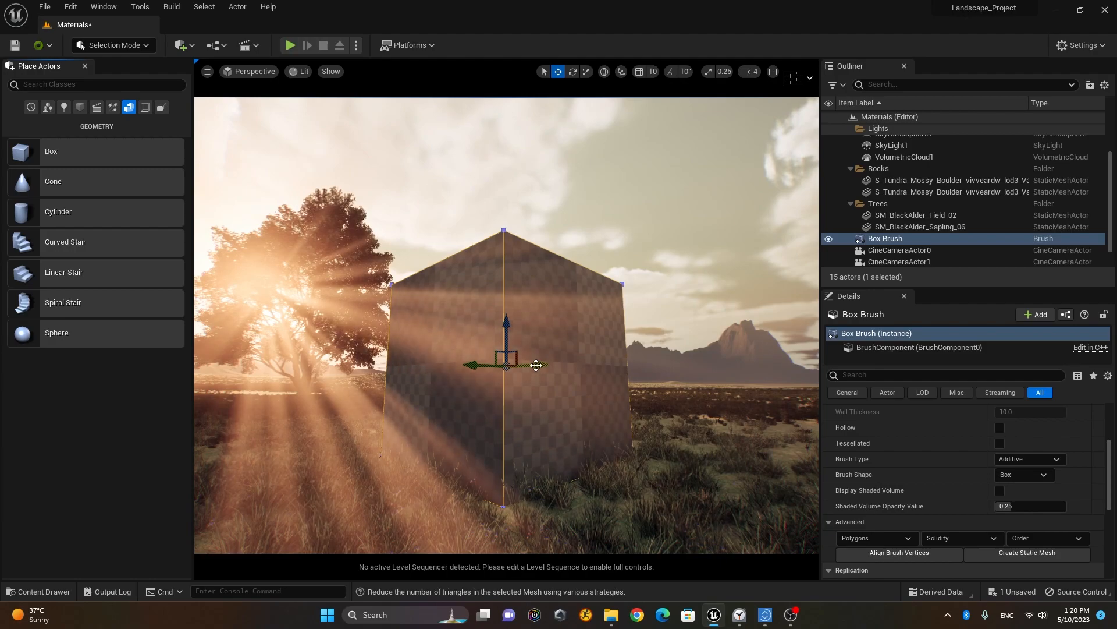
# - Add a second box geometry brush beside the first and scale it down uniformly
pyautogui.moveTo(26, 153)
pyautogui.mouseDown()
pyautogui.moveTo(523, 384)
pyautogui.moveTo(594, 361)
pyautogui.moveTo(564, 349)
pyautogui.moveTo(631, 379)
pyautogui.mouseUp()
pyautogui.press('r')
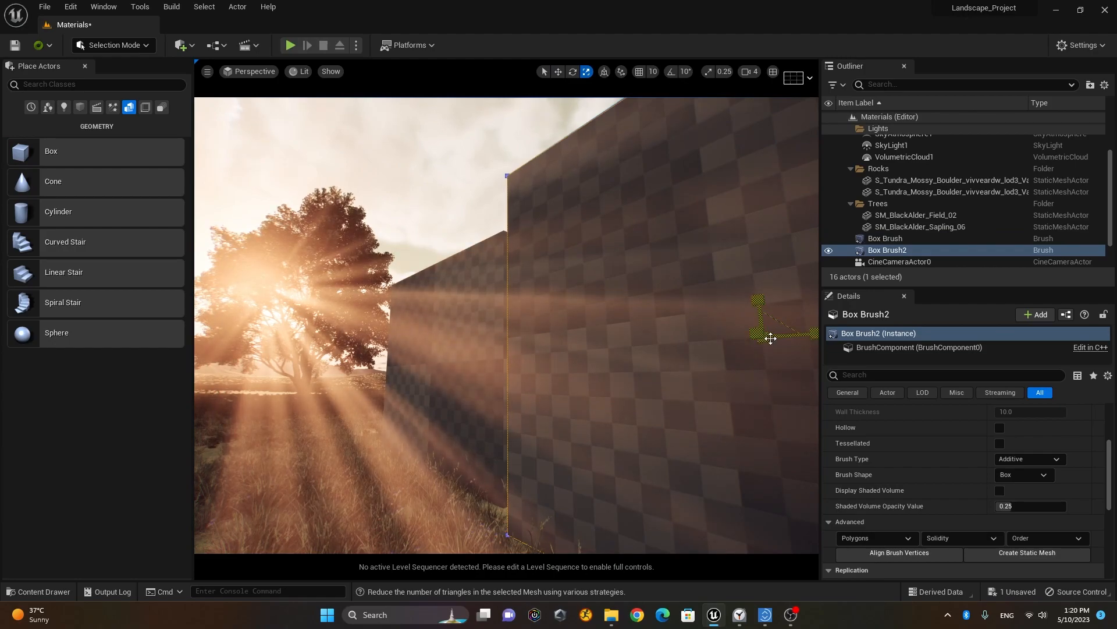
pyautogui.moveTo(758, 332); pyautogui.dragTo(784, 348)
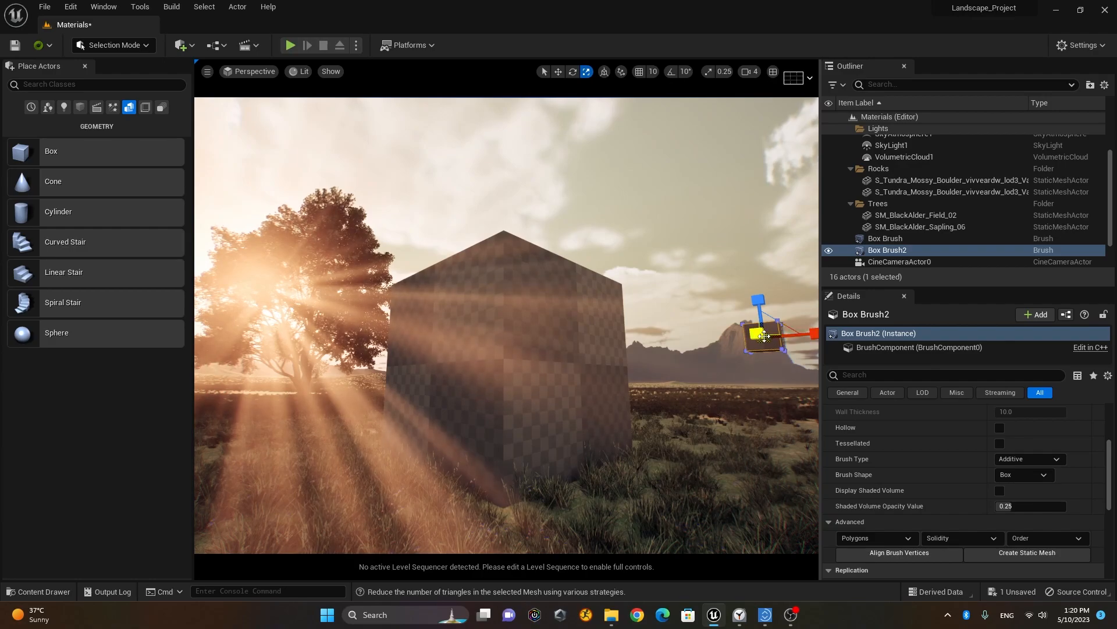
pyautogui.moveTo(646, 361); pyautogui.dragTo(611, 408, button='right')
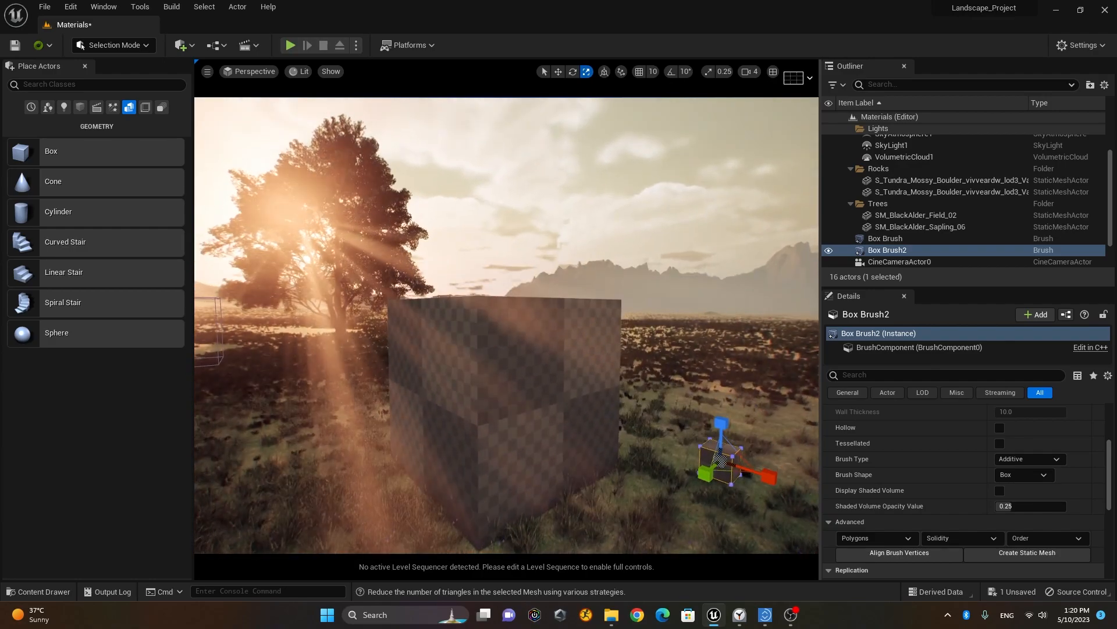
# - Scale the second box brush into a long bar, about 4.37 by 0.70 by 0.68
pyautogui.moveTo(720, 460)
pyautogui.mouseDown()
pyautogui.moveTo(751, 439)
pyautogui.moveTo(727, 455)
pyautogui.moveTo(786, 484)
pyautogui.moveTo(763, 477)
pyautogui.mouseUp()
pyautogui.moveTo(491, 466); pyautogui.dragTo(535, 422, button='right')
pyautogui.moveTo(599, 460)
pyautogui.mouseDown(button='right')
pyautogui.moveTo(618, 448)
pyautogui.moveTo(607, 453)
pyautogui.moveTo(606, 476)
pyautogui.mouseUp(button='right')
pyautogui.moveTo(588, 338)
pyautogui.mouseDown()
pyautogui.moveTo(589, 320)
pyautogui.moveTo(589, 342)
pyautogui.mouseUp()
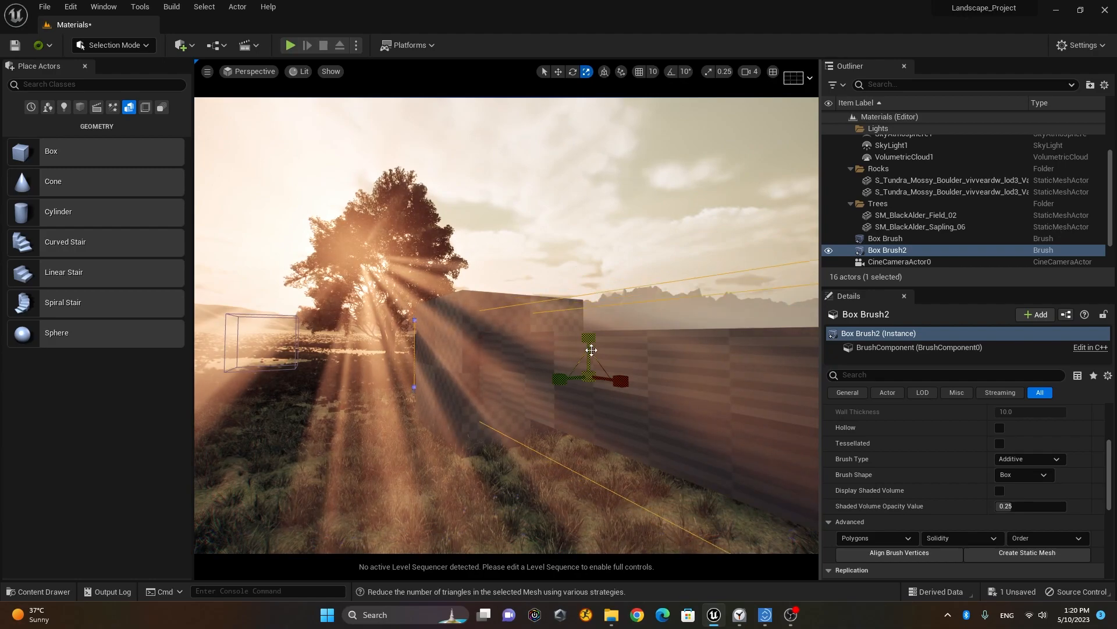
pyautogui.moveTo(574, 419); pyautogui.dragTo(539, 427, button='right')
pyautogui.moveTo(442, 457)
pyautogui.mouseDown()
pyautogui.moveTo(416, 459)
pyautogui.moveTo(483, 453)
pyautogui.mouseUp()
# - Move the long box brush so that it runs centrally through the first box
pyautogui.press('w')
pyautogui.moveTo(634, 409)
pyautogui.mouseDown(button='right')
pyautogui.moveTo(611, 409)
pyautogui.moveTo(634, 384)
pyautogui.moveTo(635, 409)
pyautogui.mouseUp(button='right')
pyautogui.moveTo(438, 341); pyautogui.dragTo(445, 340)
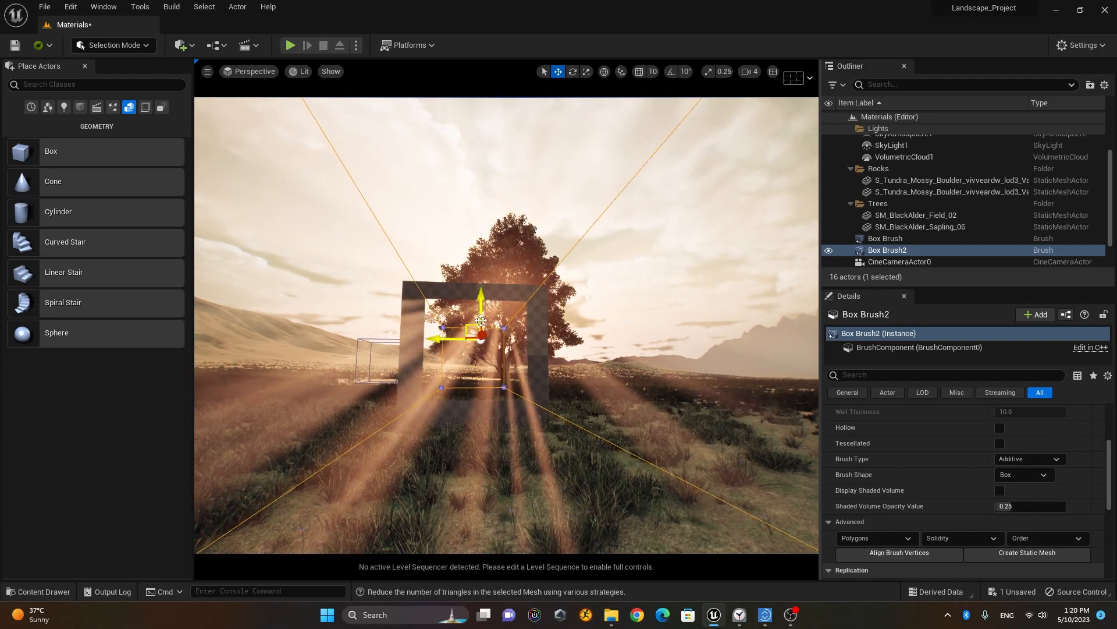
pyautogui.moveTo(485, 302); pyautogui.dragTo(486, 310)
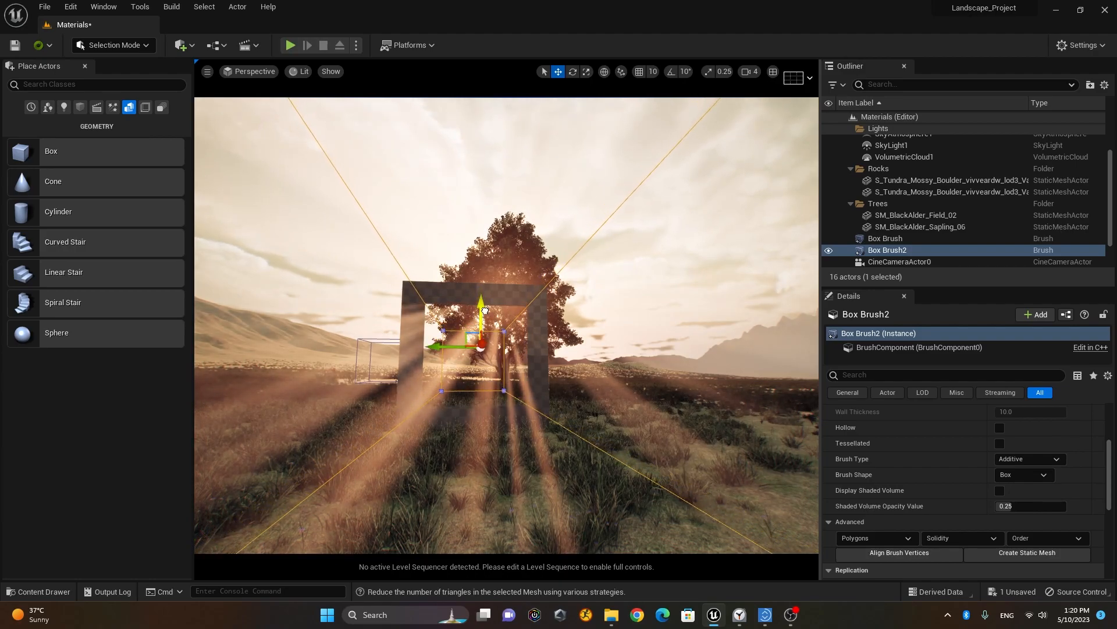
pyautogui.click(494, 324)
pyautogui.moveTo(434, 390)
pyautogui.mouseDown(button='right')
pyautogui.moveTo(501, 391)
pyautogui.moveTo(469, 327)
pyautogui.mouseUp(button='right')
# - Set the brush type of Box Brush2 to Subtractive so it cuts an opening through the first box
pyautogui.click(461, 311)
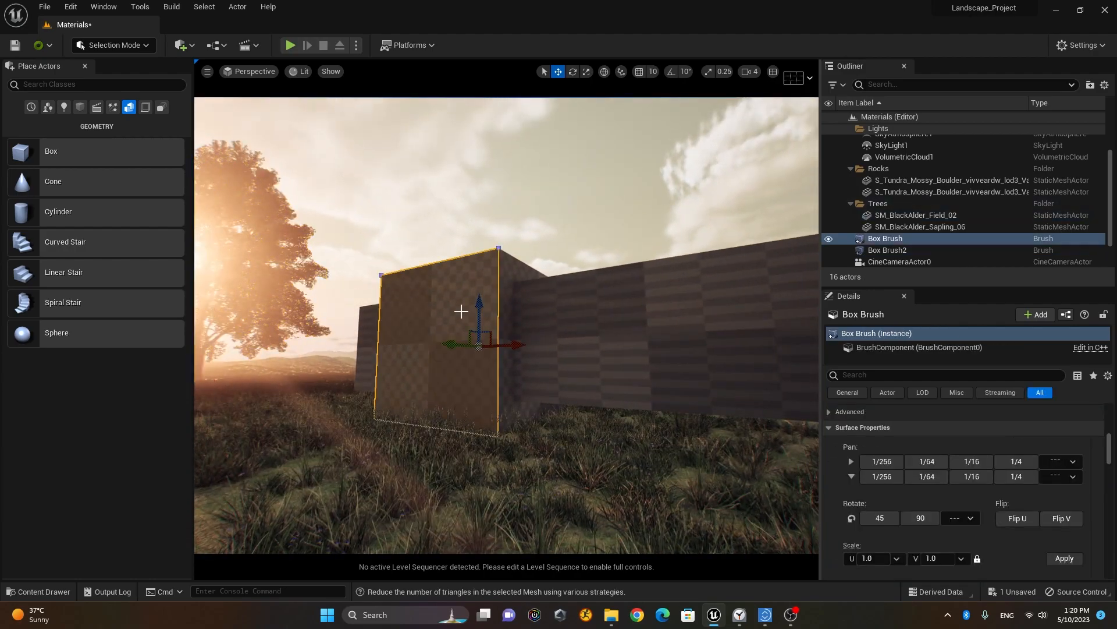
pyautogui.click(599, 330)
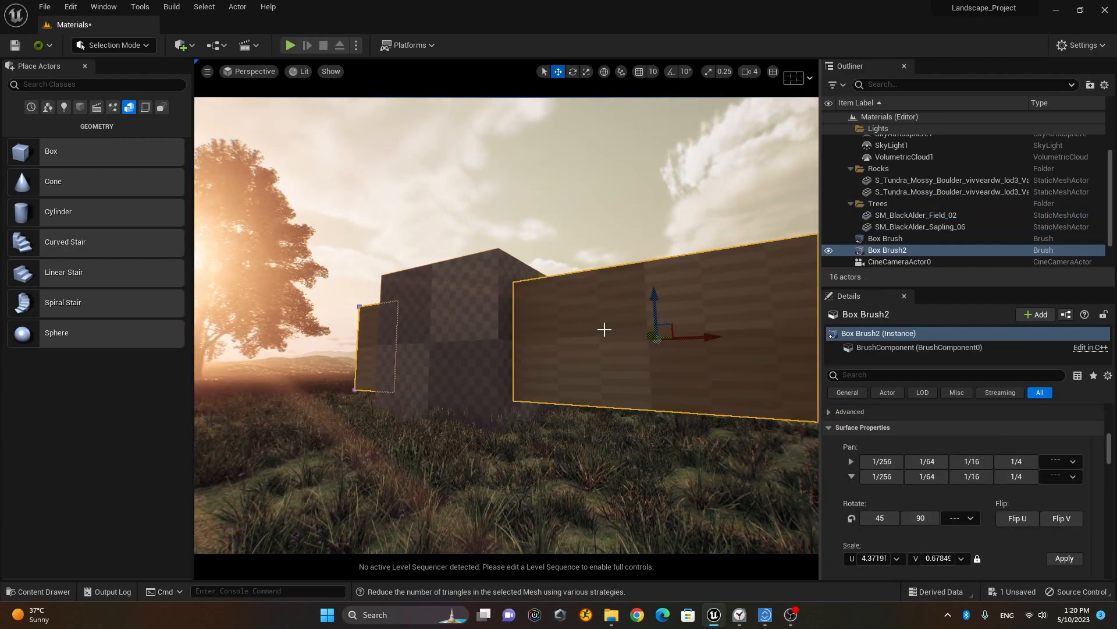
pyautogui.click(907, 249)
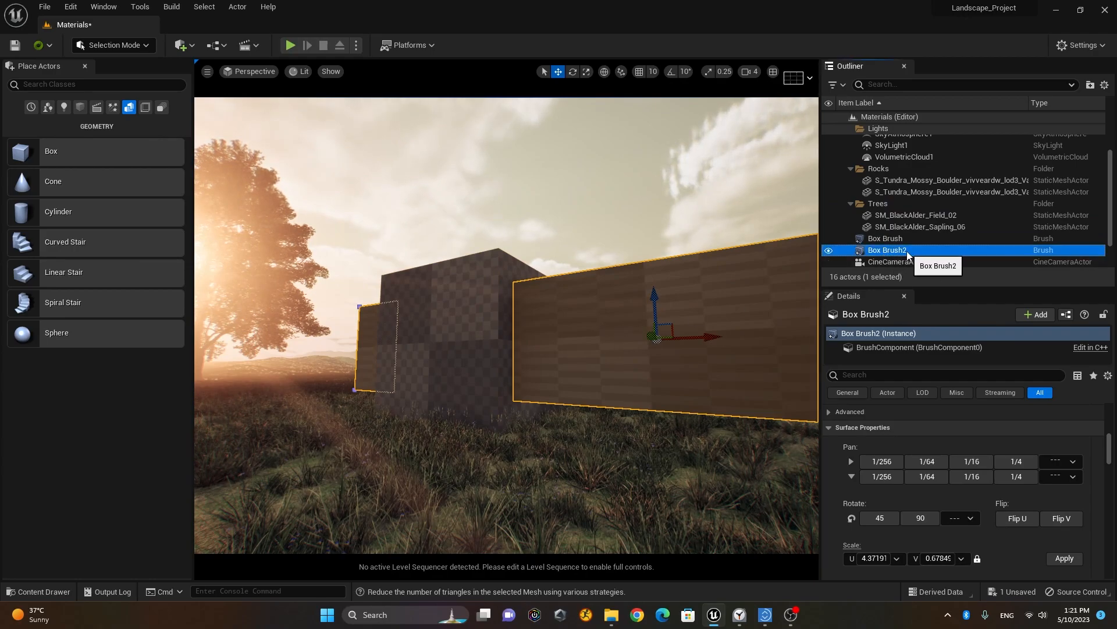
pyautogui.moveTo(1111, 449)
pyautogui.mouseDown()
pyautogui.moveTo(1113, 415)
pyautogui.moveTo(1112, 431)
pyautogui.mouseUp()
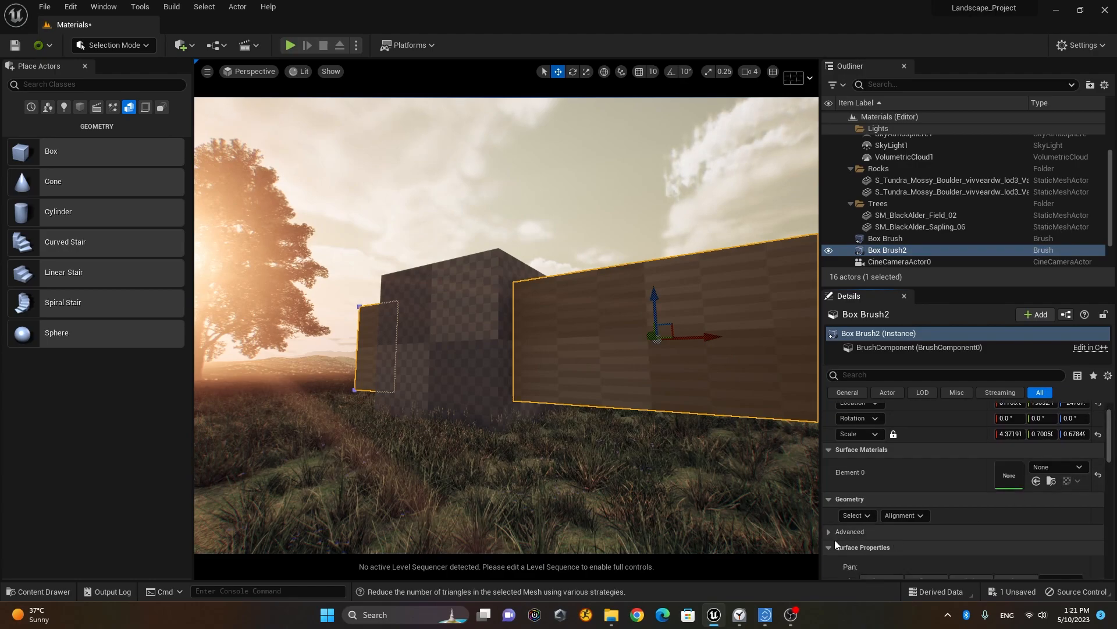
pyautogui.click(825, 547)
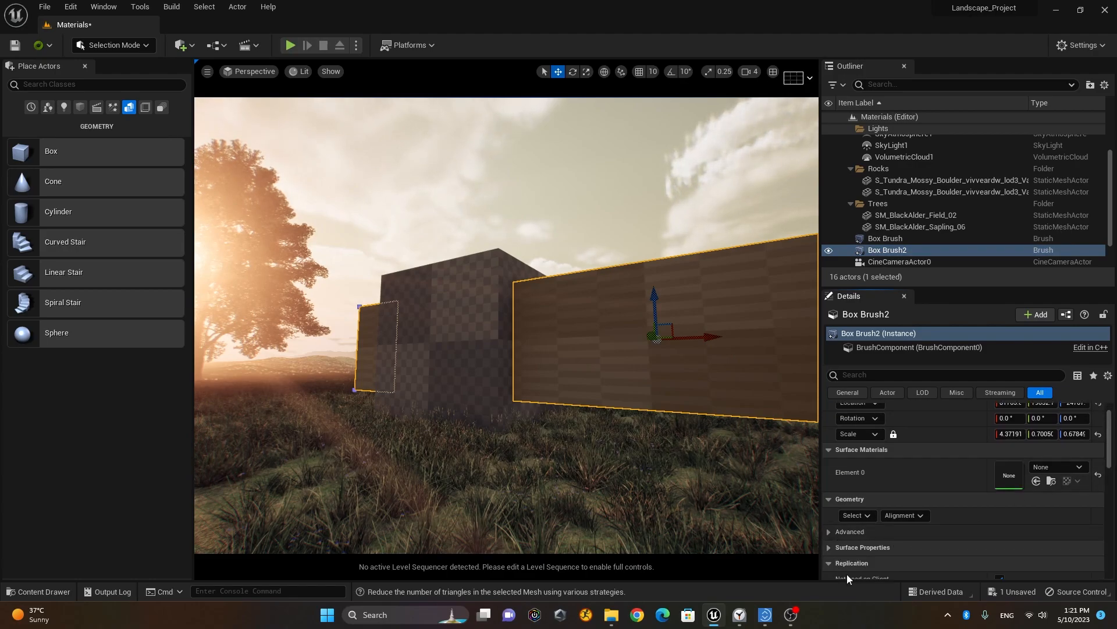
pyautogui.click(833, 564)
pyautogui.click(827, 532)
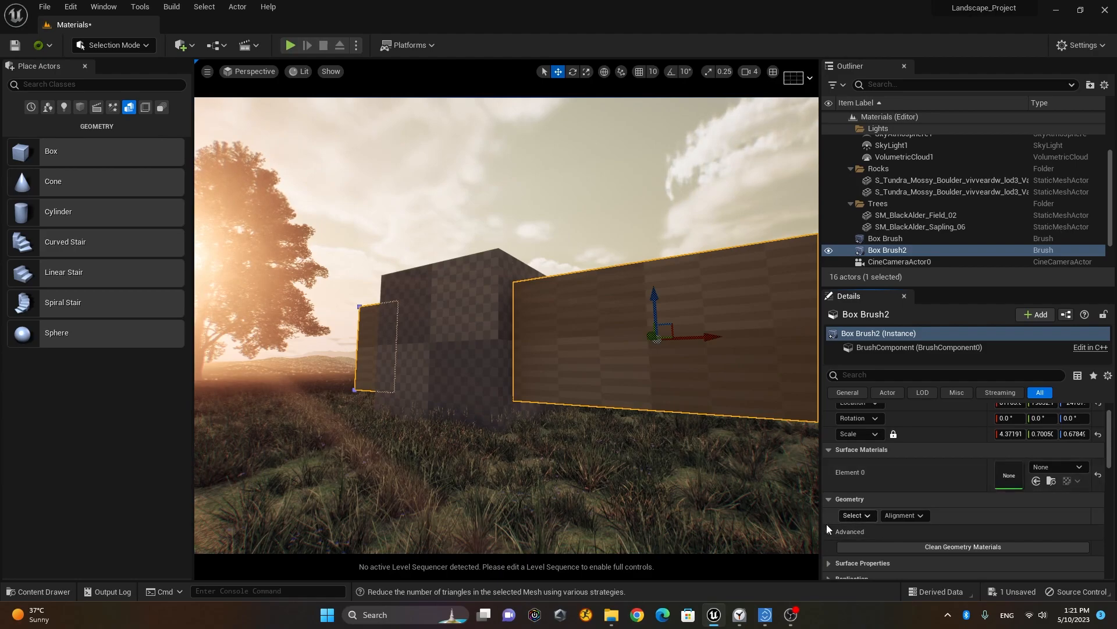
pyautogui.click(830, 528)
pyautogui.scroll(-3, 916, 491)
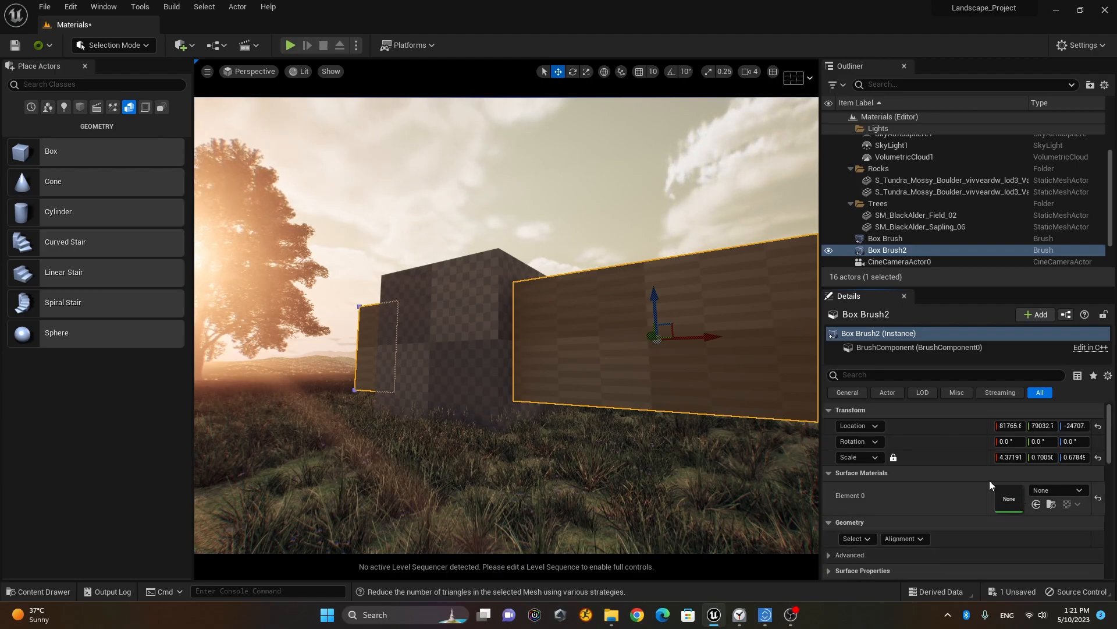
pyautogui.scroll(-4, 980, 484)
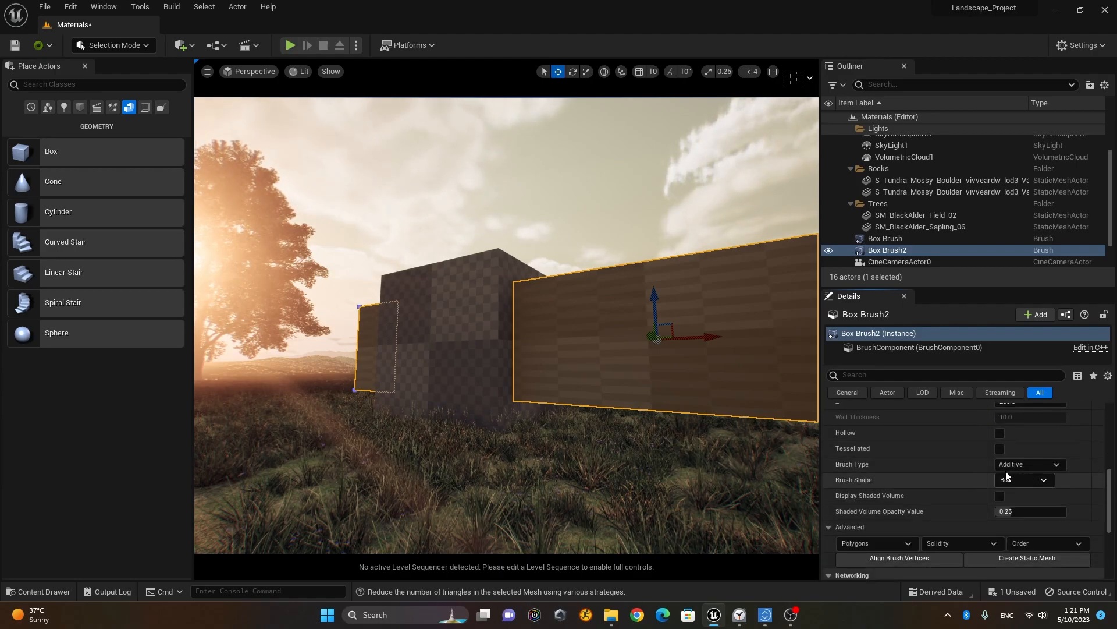
pyautogui.scroll(2, 924, 470)
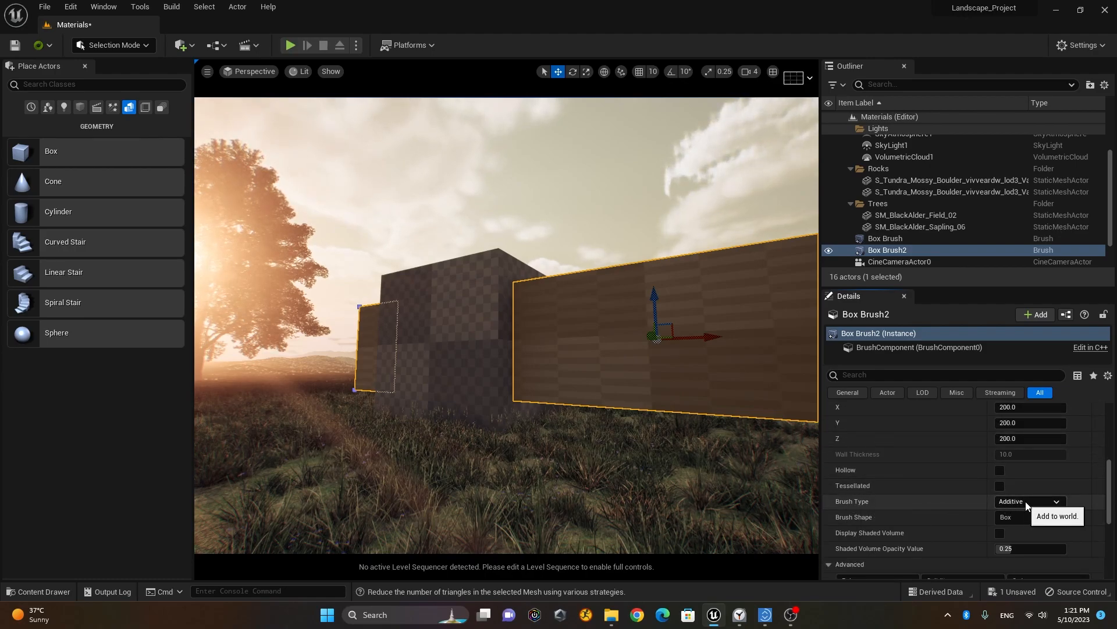
pyautogui.click(1034, 502)
pyautogui.click(1037, 524)
pyautogui.moveTo(554, 424)
pyautogui.mouseDown(button='right')
pyautogui.moveTo(471, 425)
pyautogui.moveTo(562, 421)
pyautogui.mouseUp(button='right')
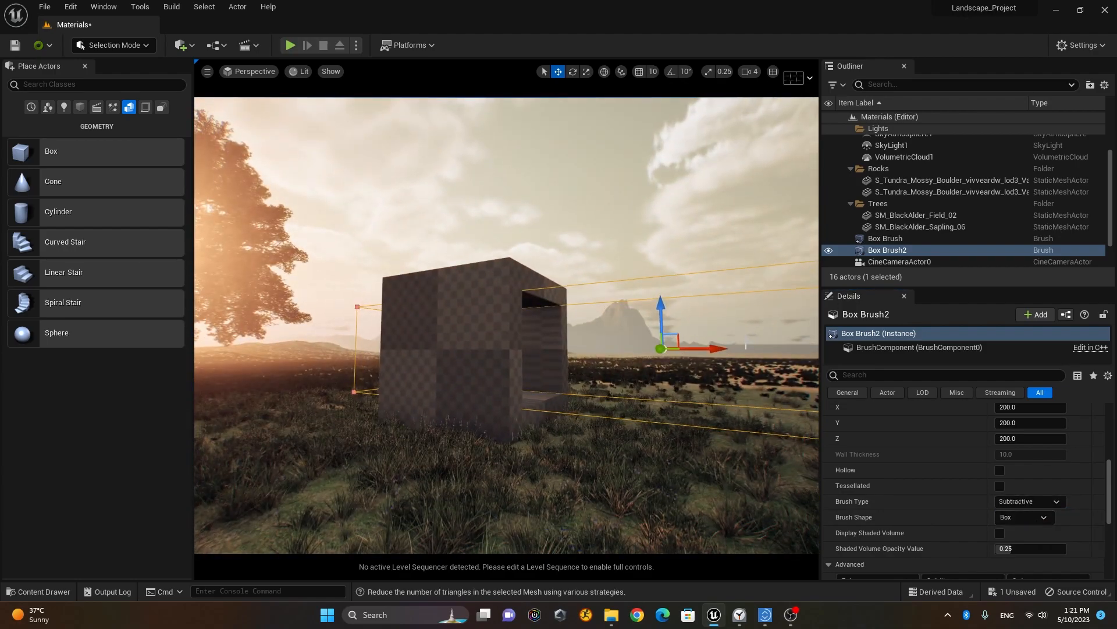
# - Duplicate the subtractive box brush and rotate the copy a quarter turn about the vertical axis with rotation snapping enabled
pyautogui.click(901, 252)
pyautogui.hotkey('ctrl', 'd')
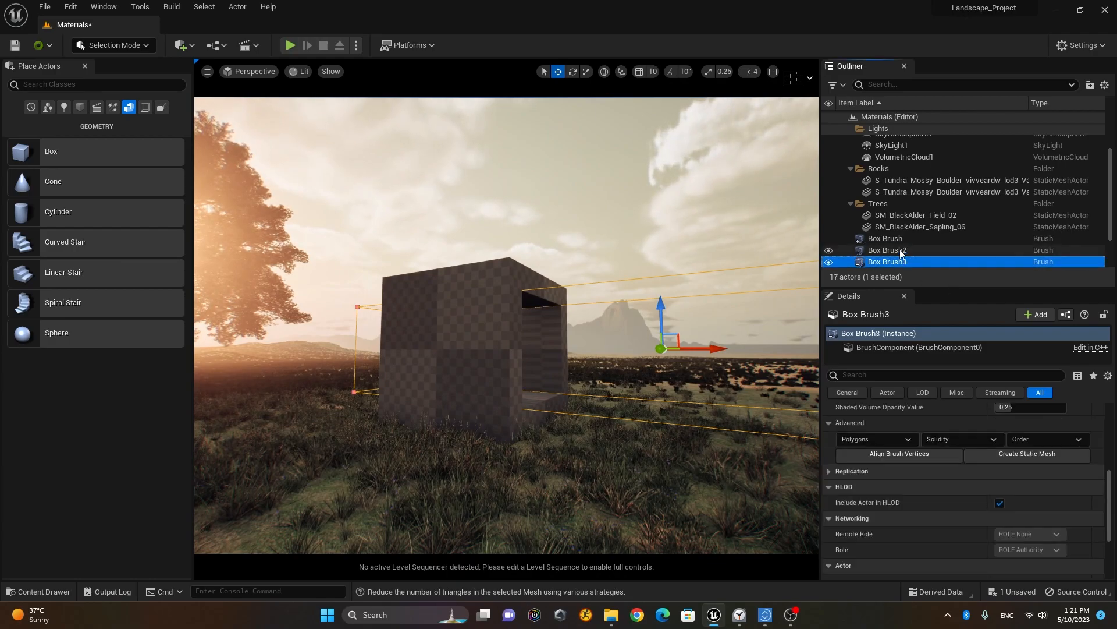
pyautogui.press('e')
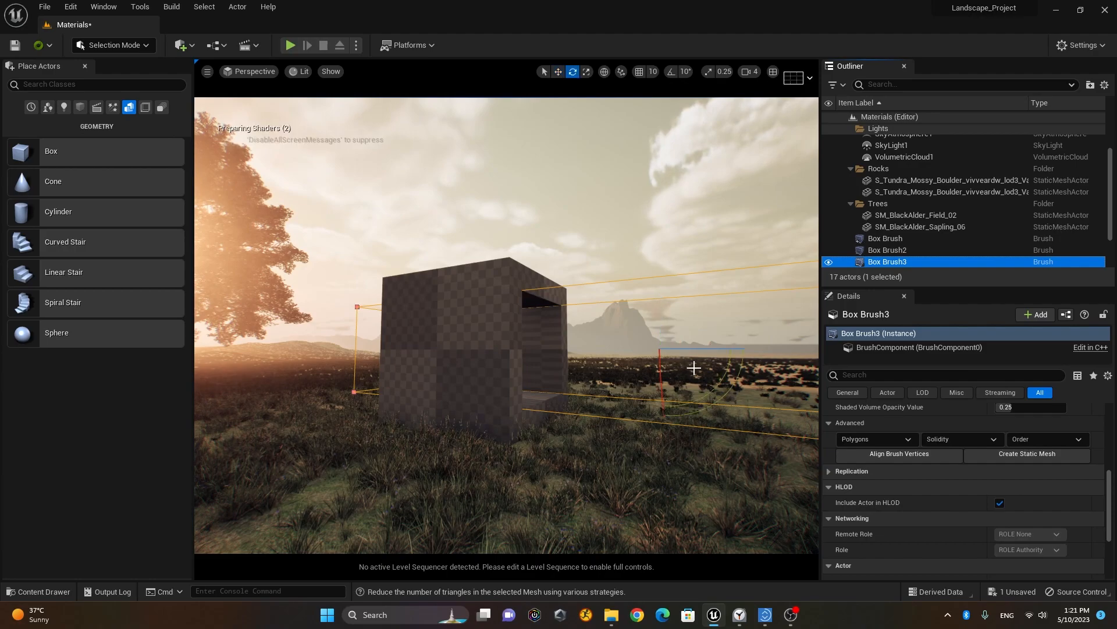
pyautogui.moveTo(714, 350); pyautogui.dragTo(636, 352)
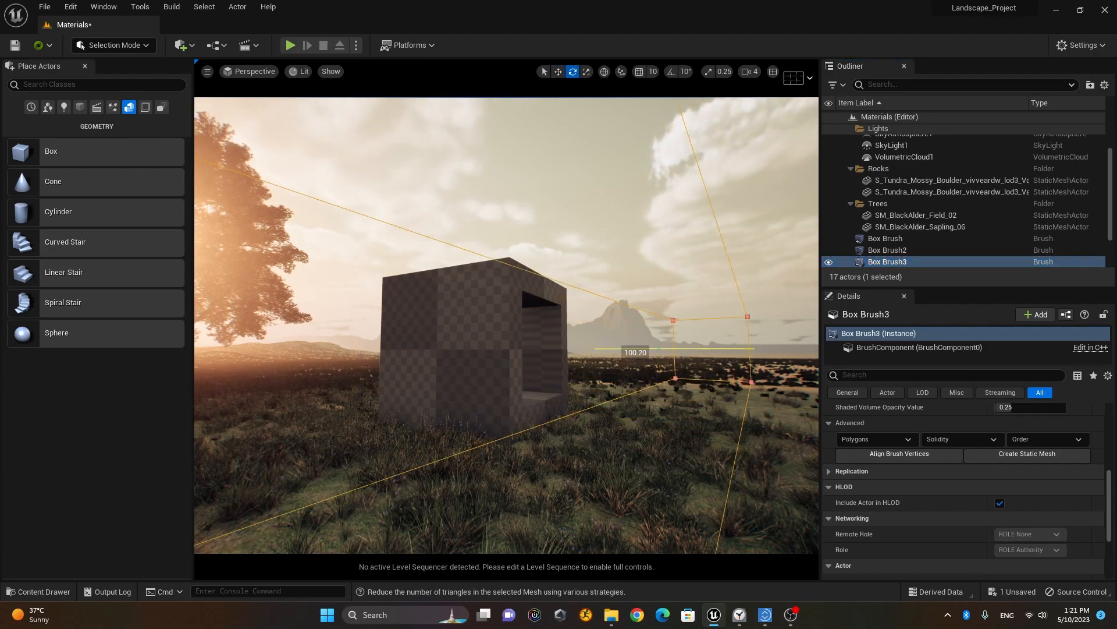
pyautogui.hotkey('ctrl', 'z')
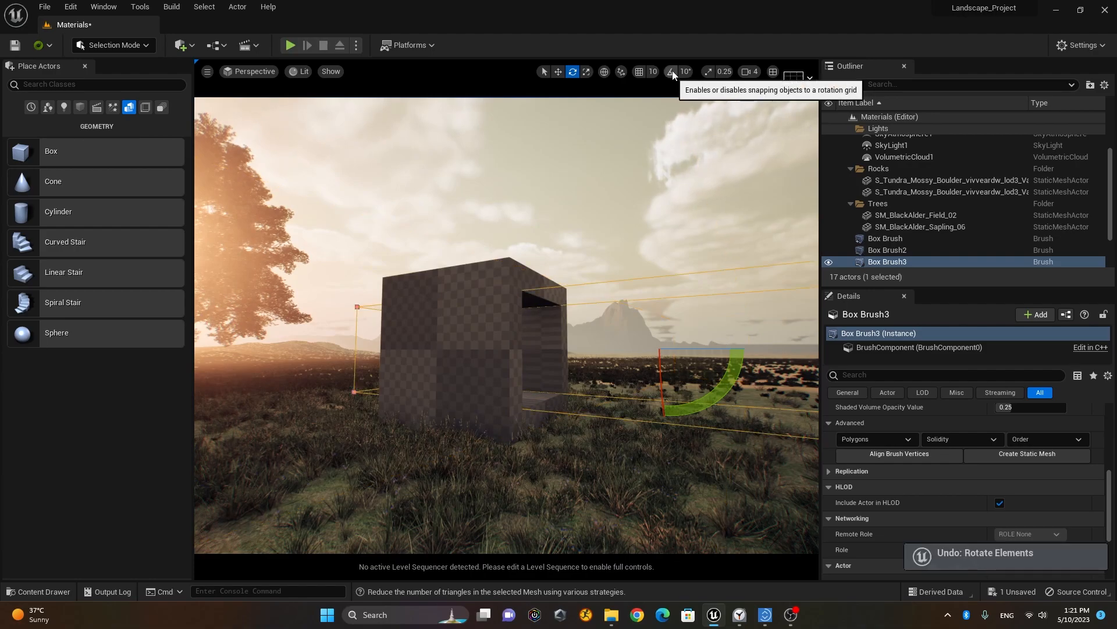
pyautogui.click(672, 71)
pyautogui.moveTo(716, 351)
pyautogui.mouseDown()
pyautogui.moveTo(489, 337)
pyautogui.moveTo(521, 349)
pyautogui.mouseUp()
pyautogui.press('w')
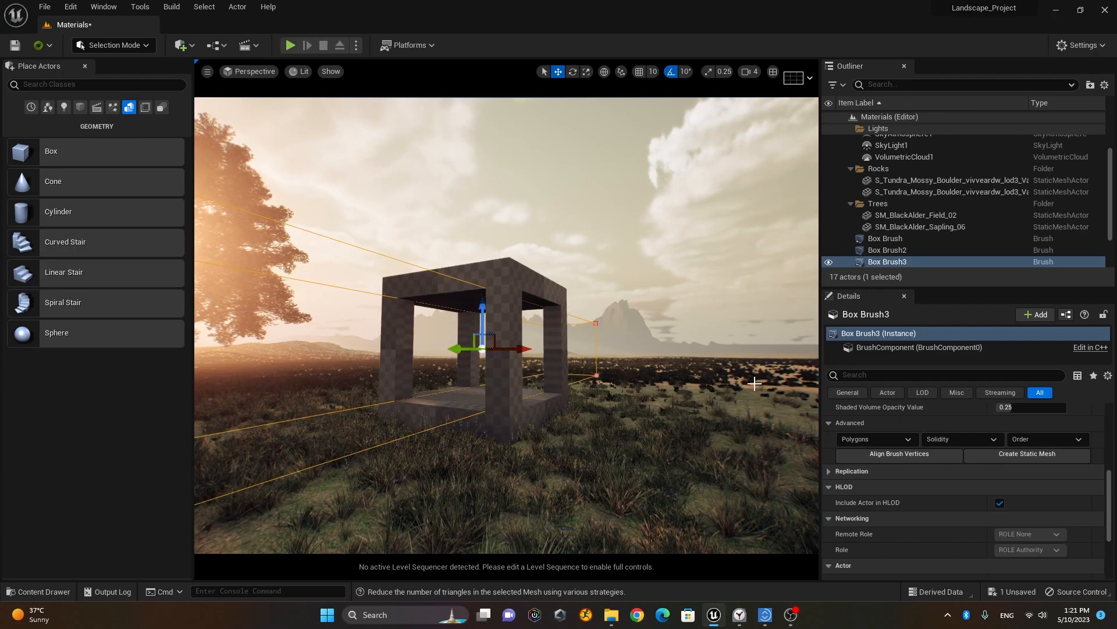
# - Convert the three box brushes together into a static mesh named Box_Brush_StaticMesh in the Texture folder
pyautogui.click(912, 238)
pyautogui.keyDown('shift'); pyautogui.click(912, 261); pyautogui.keyUp('shift')
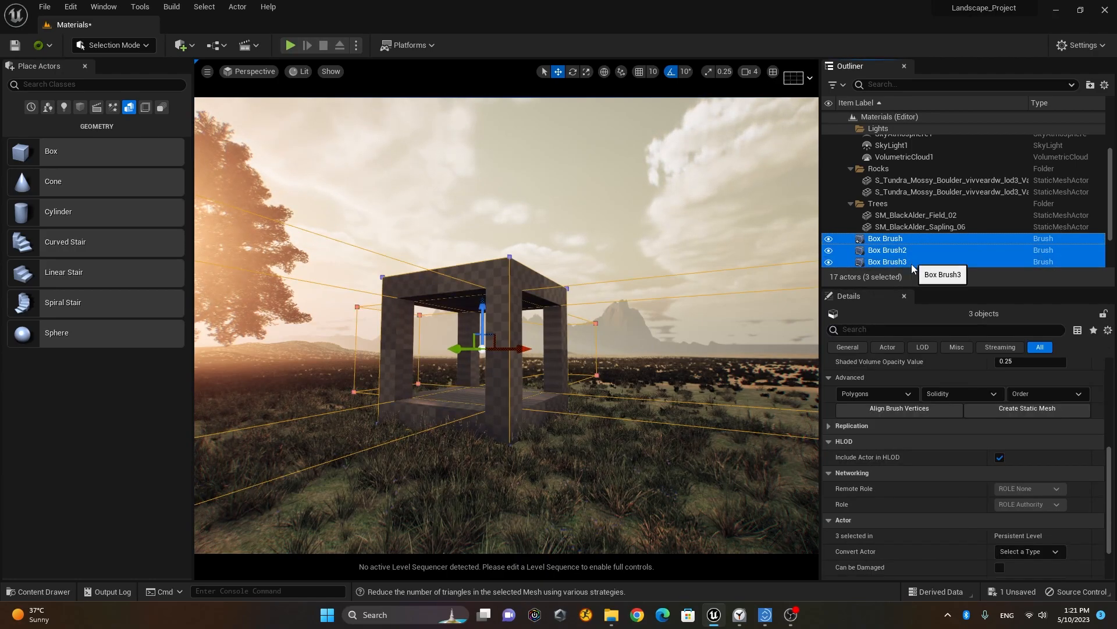
pyautogui.moveTo(1110, 504)
pyautogui.mouseDown()
pyautogui.moveTo(1114, 514)
pyautogui.moveTo(1114, 472)
pyautogui.mouseUp()
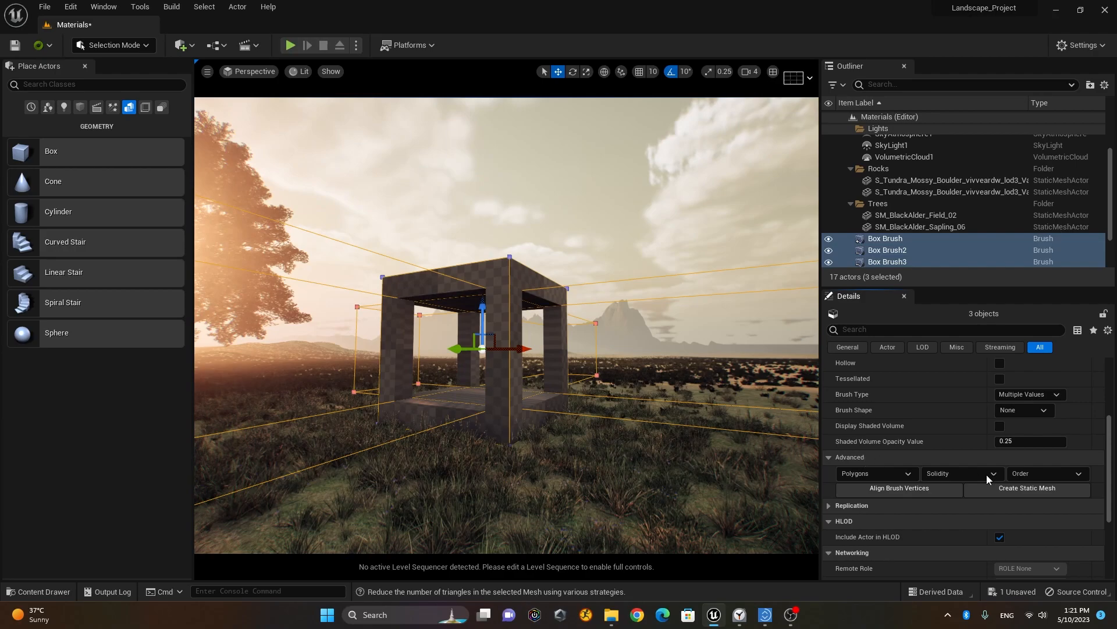
pyautogui.click(1039, 491)
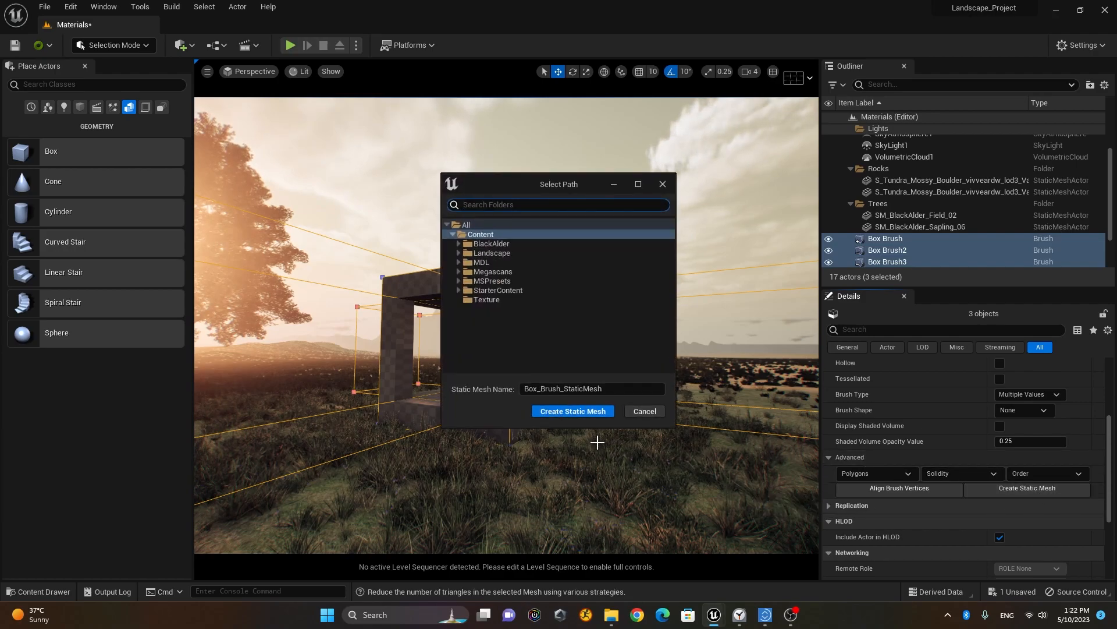
pyautogui.click(509, 300)
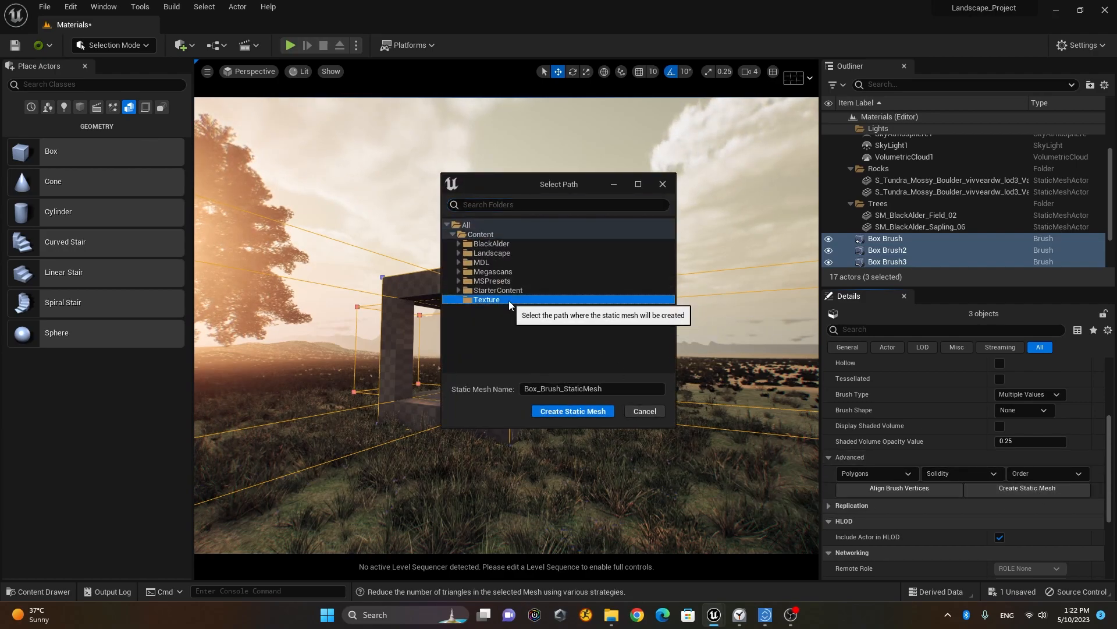
pyautogui.click(581, 413)
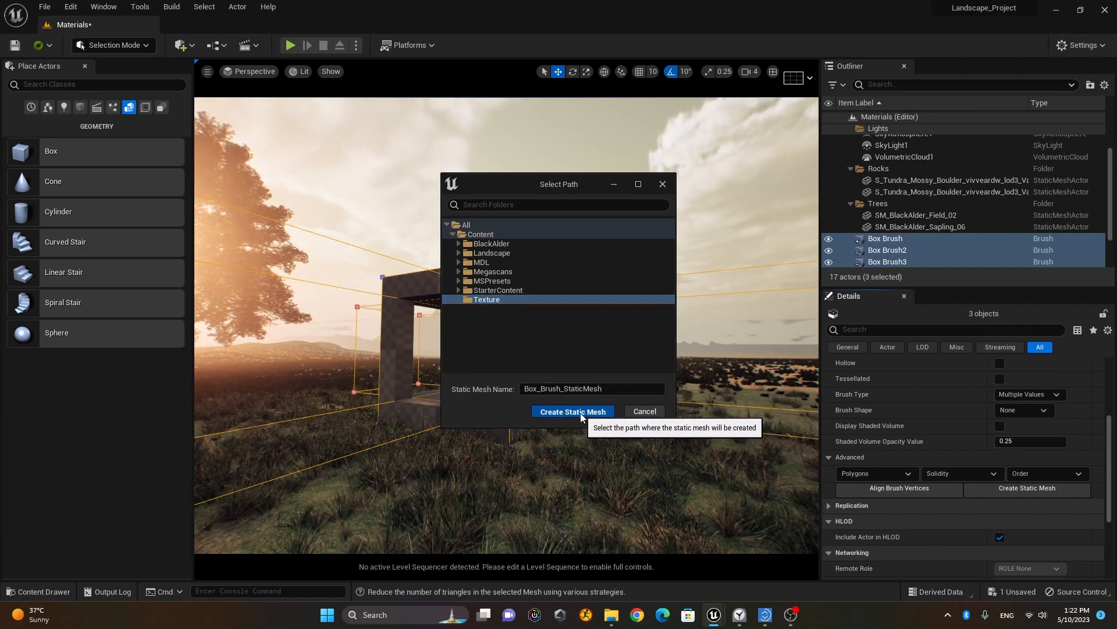
# - Rotate the new static mesh about its vertical axis so that one open side faces the camera more
pyautogui.moveTo(443, 431)
pyautogui.mouseDown(button='right')
pyautogui.moveTo(443, 418)
pyautogui.moveTo(471, 436)
pyautogui.moveTo(459, 440)
pyautogui.mouseUp(button='right')
pyautogui.keyDown('alt'); pyautogui.middleClick(476, 432); pyautogui.keyUp('alt')
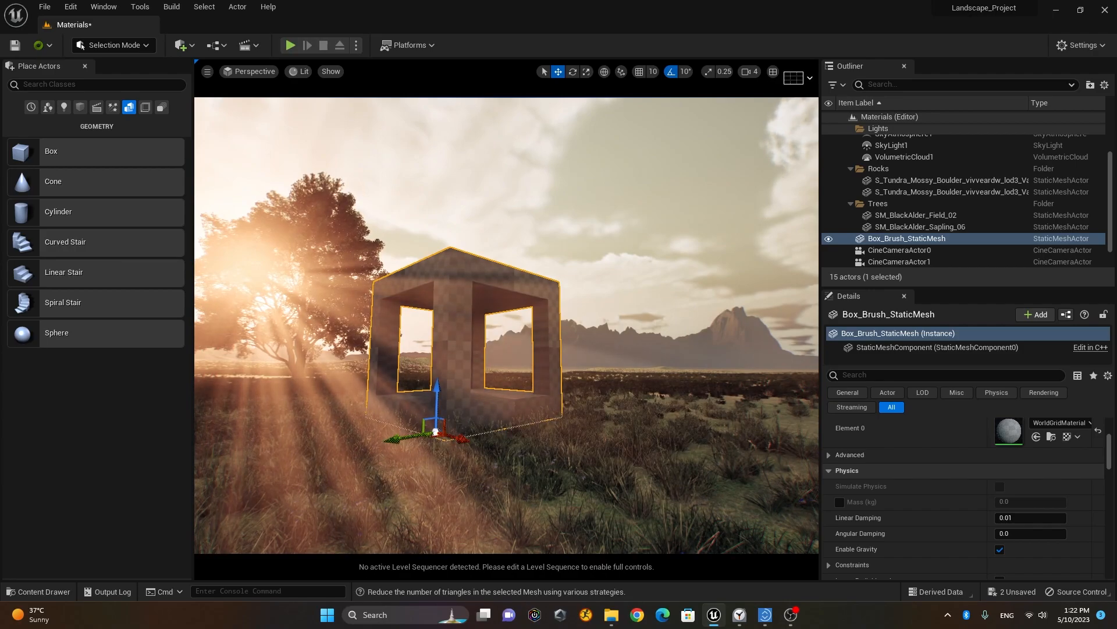
pyautogui.press('w')
pyautogui.press('a')
pyautogui.scroll(3, 505, 456)
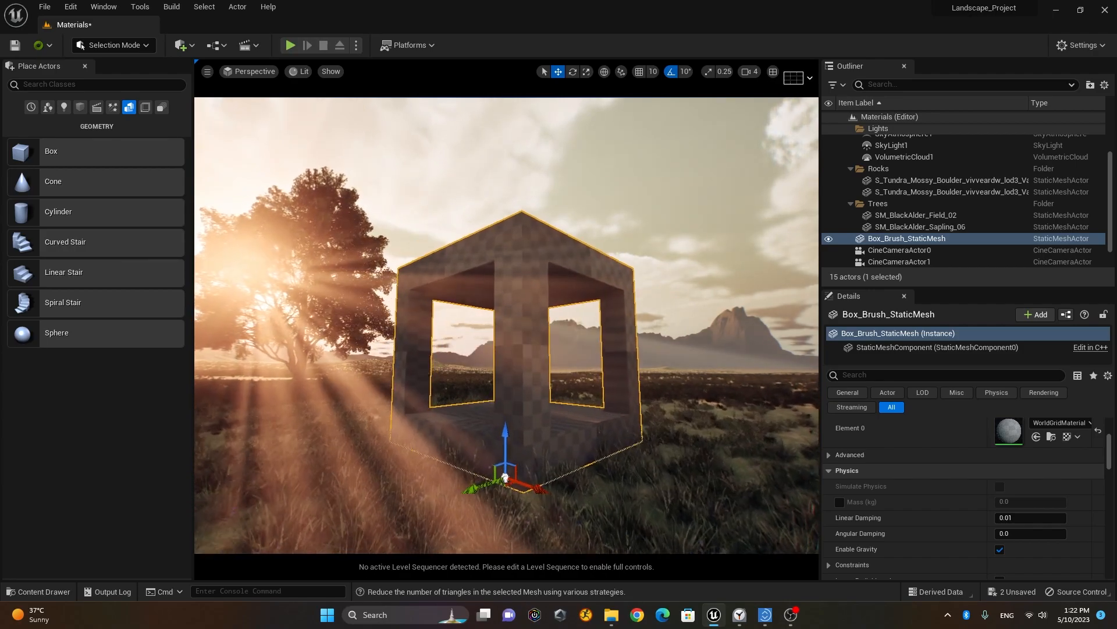
pyautogui.press('e')
pyautogui.moveTo(498, 519); pyautogui.dragTo(585, 513)
pyautogui.press('w')
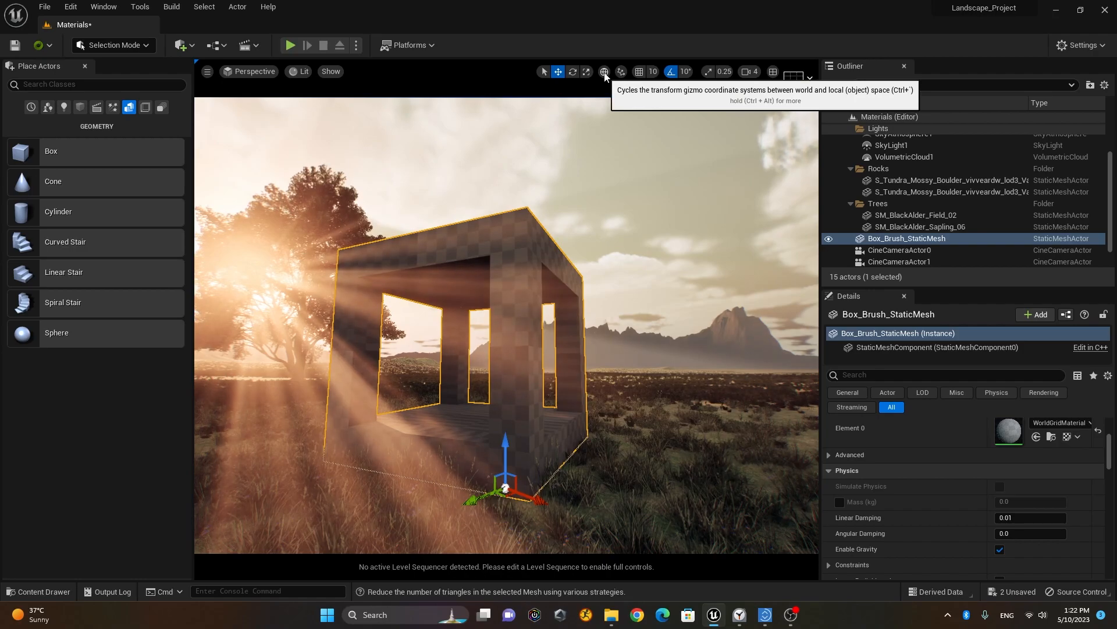
# - Move the static mesh away from the tree in local space and turn it slightly back about its vertical axis
pyautogui.moveTo(545, 492); pyautogui.dragTo(620, 511)
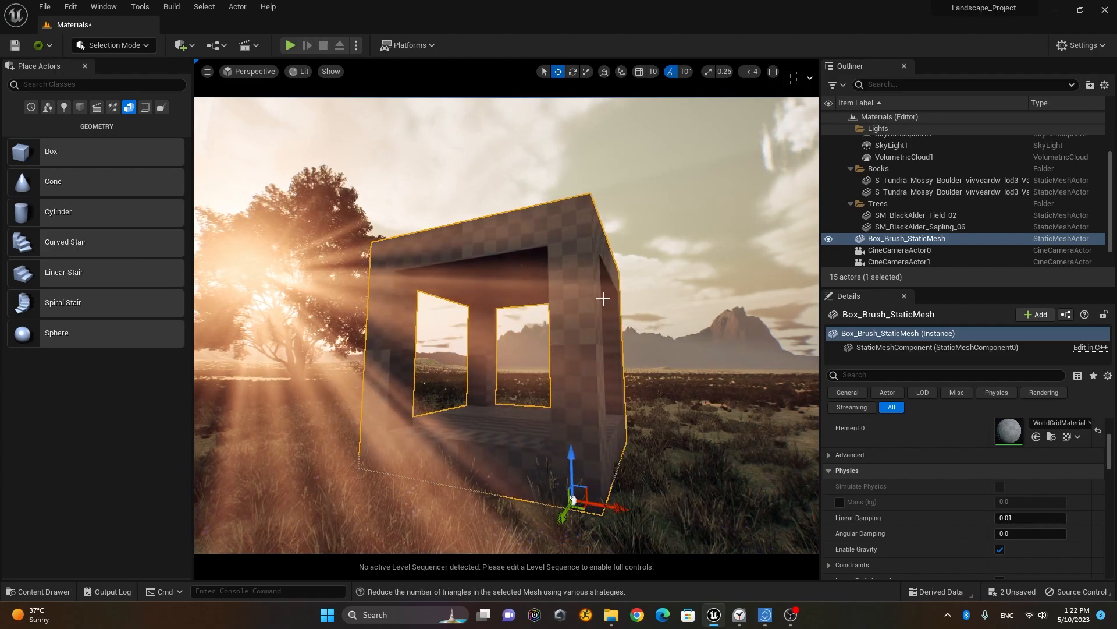
pyautogui.press('e')
pyautogui.moveTo(650, 513); pyautogui.dragTo(606, 510)
pyautogui.press('w')
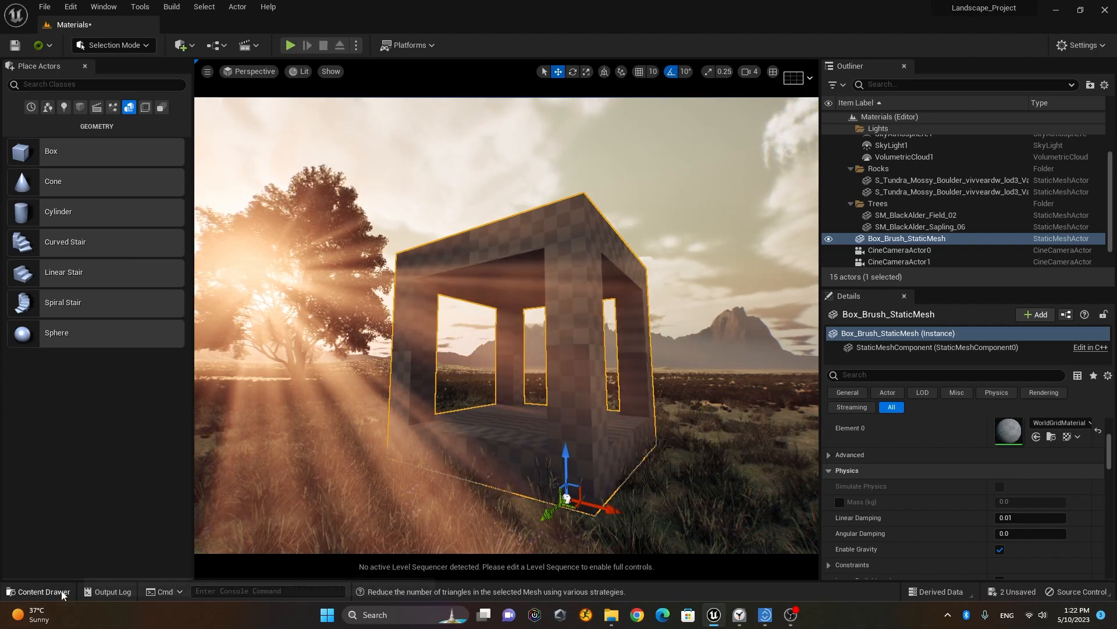
# - Create a new material named Brick_Mat in the Texture folder alongside the brick wall textures
pyautogui.click(39, 592)
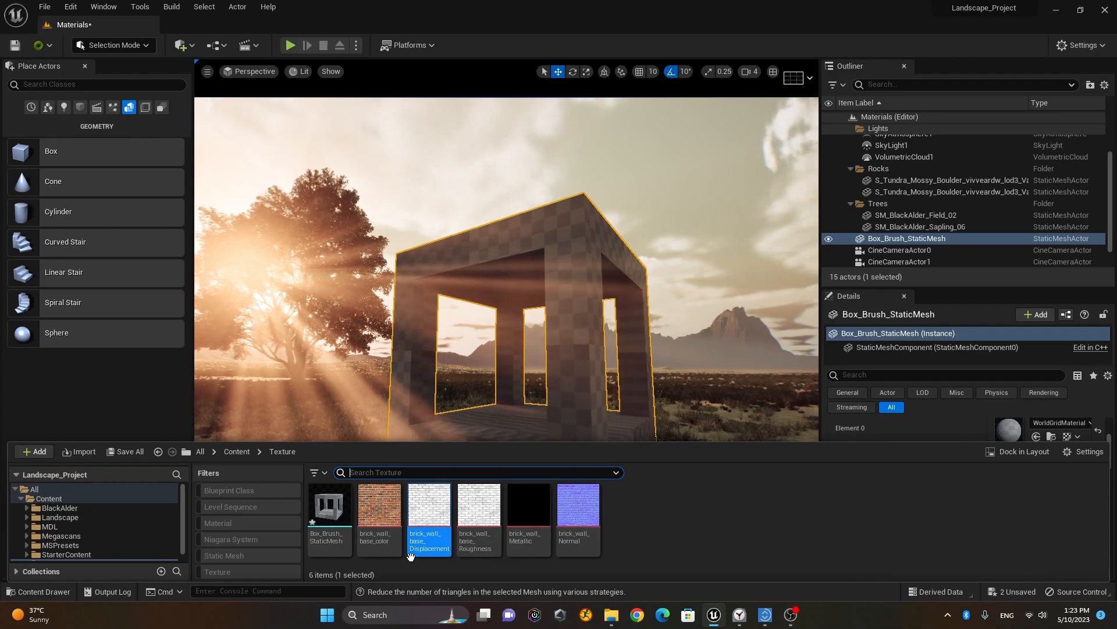
pyautogui.click(378, 518)
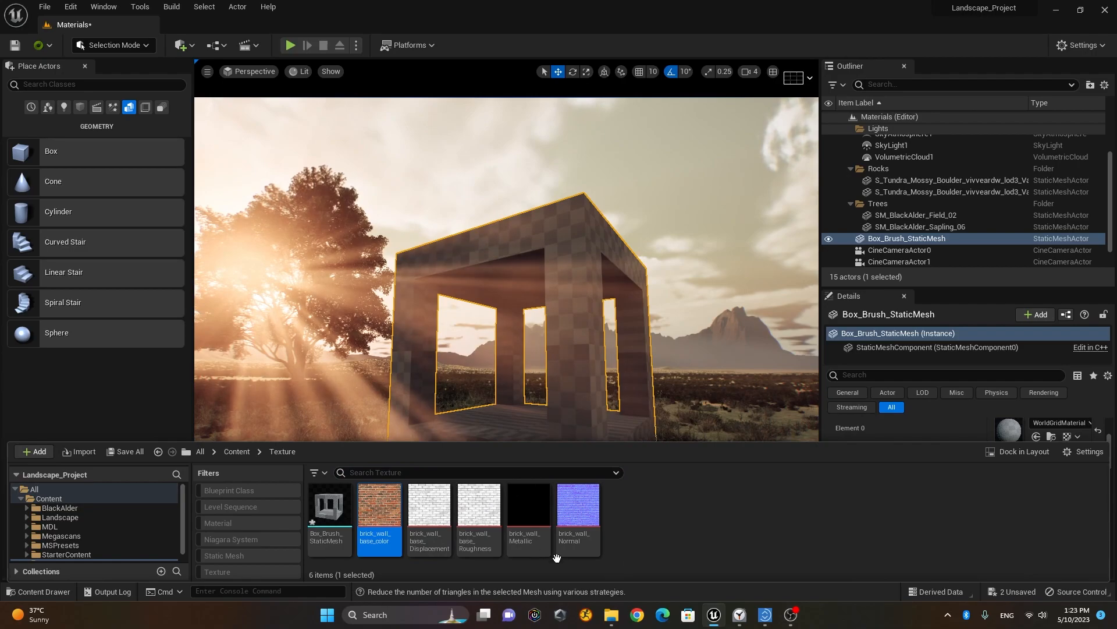
pyautogui.click(428, 509)
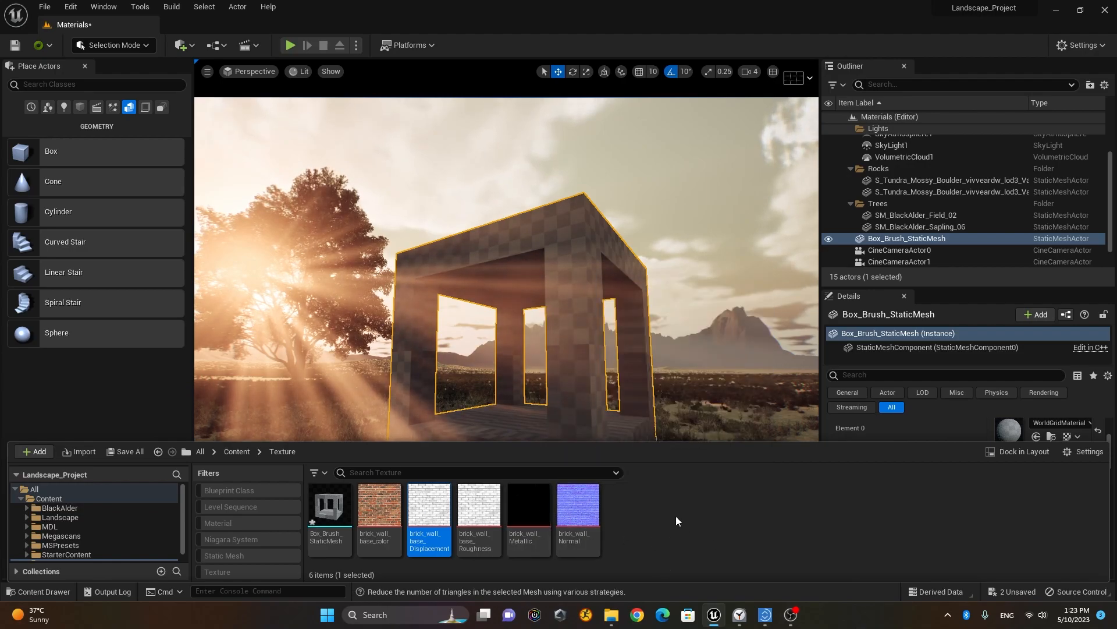
pyautogui.click(676, 515)
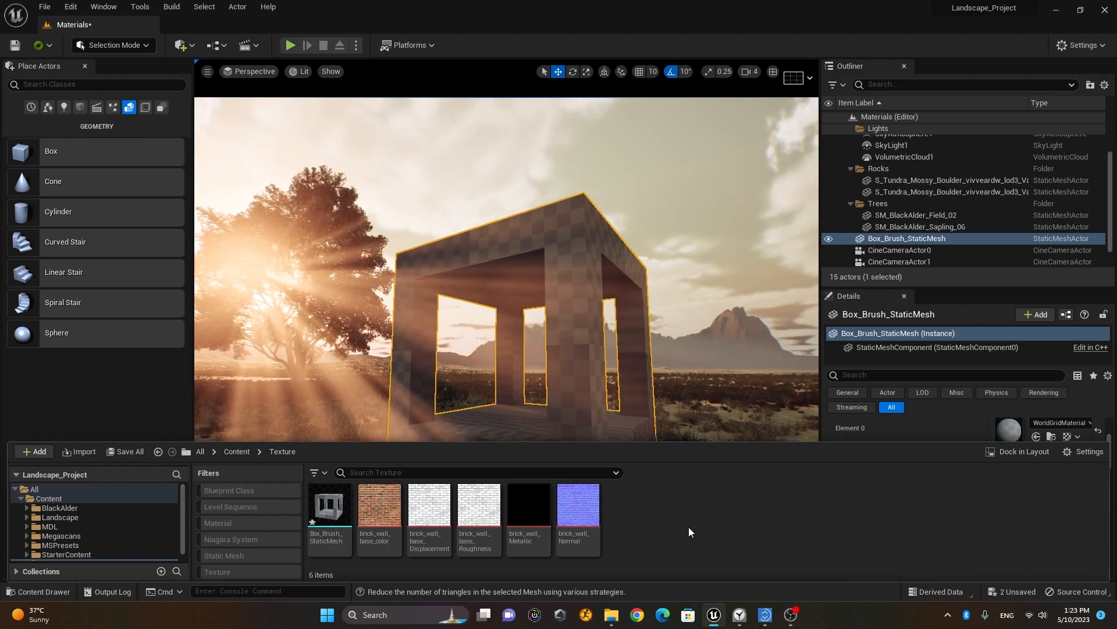
pyautogui.rightClick(660, 517)
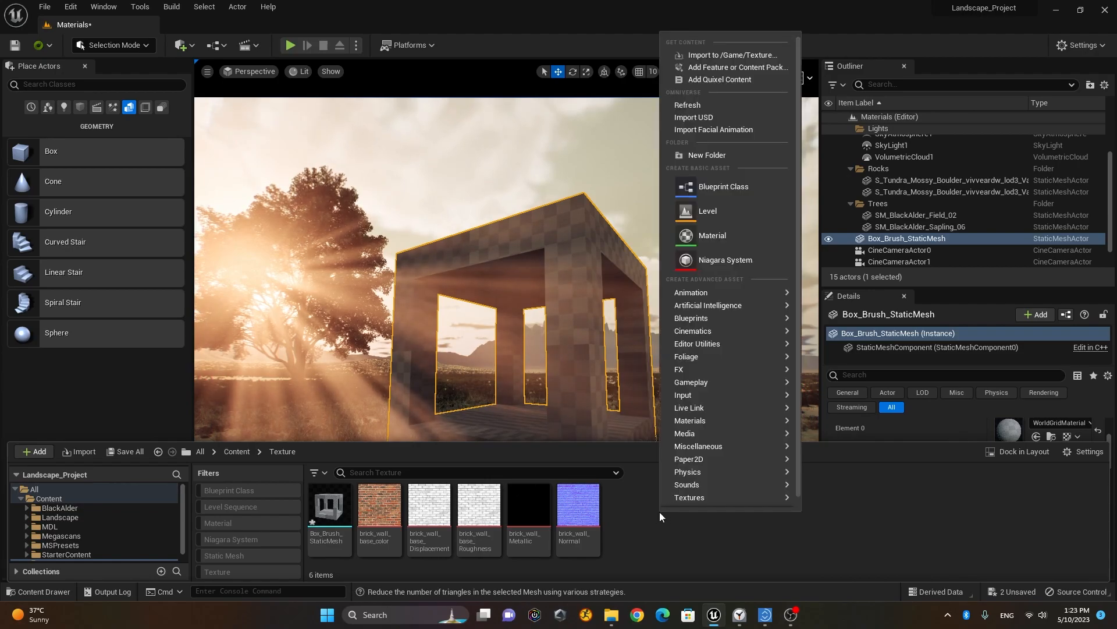
pyautogui.click(743, 234)
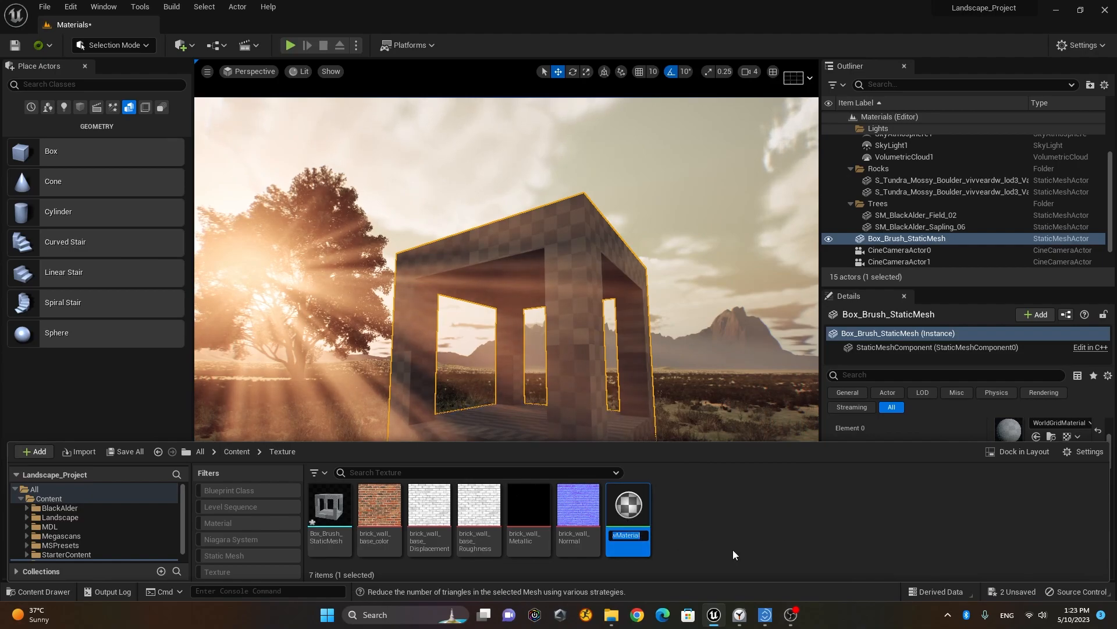
pyautogui.write('Br')
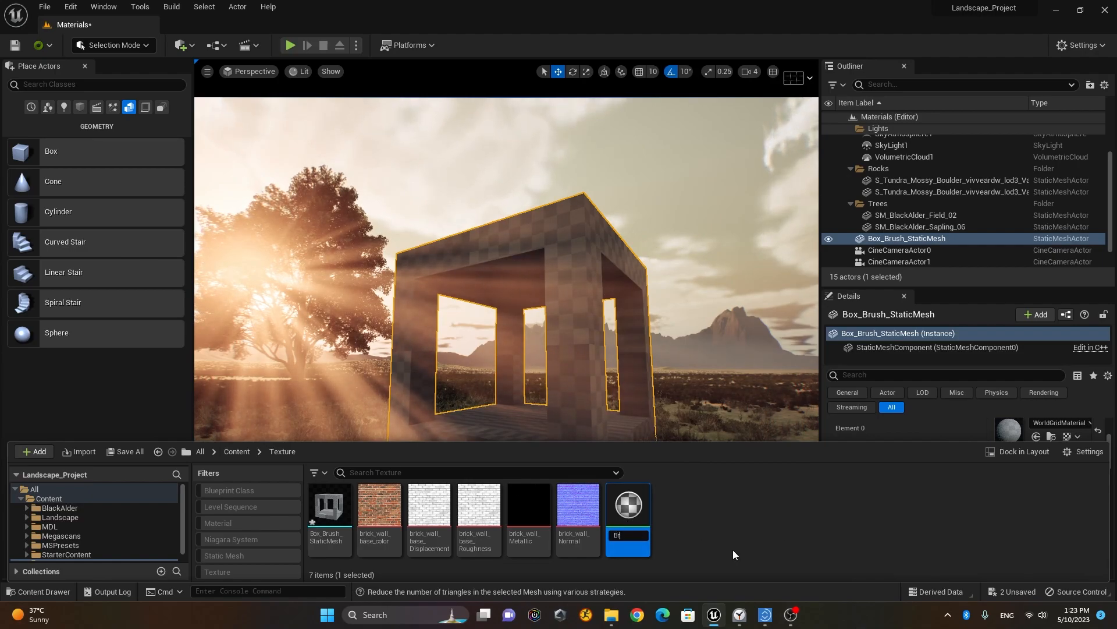
pyautogui.write('ick_M')
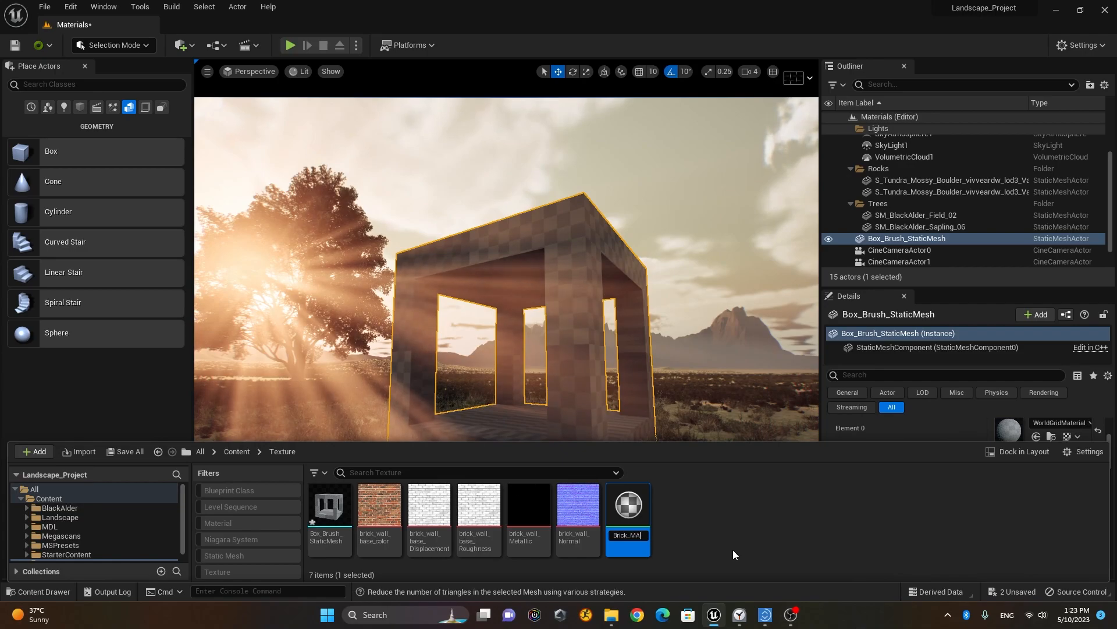
pyautogui.write('at')
pyautogui.press('Return')
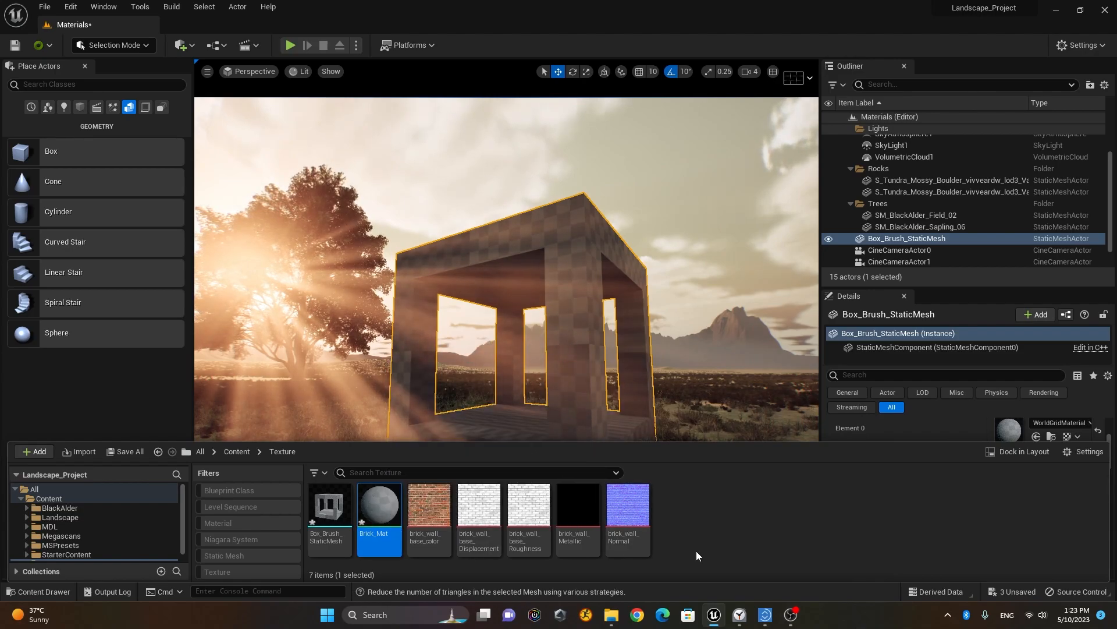
# - Open the Brick_Mat material for editing and dock its editor beside the Materials level
pyautogui.doubleClick(377, 505)
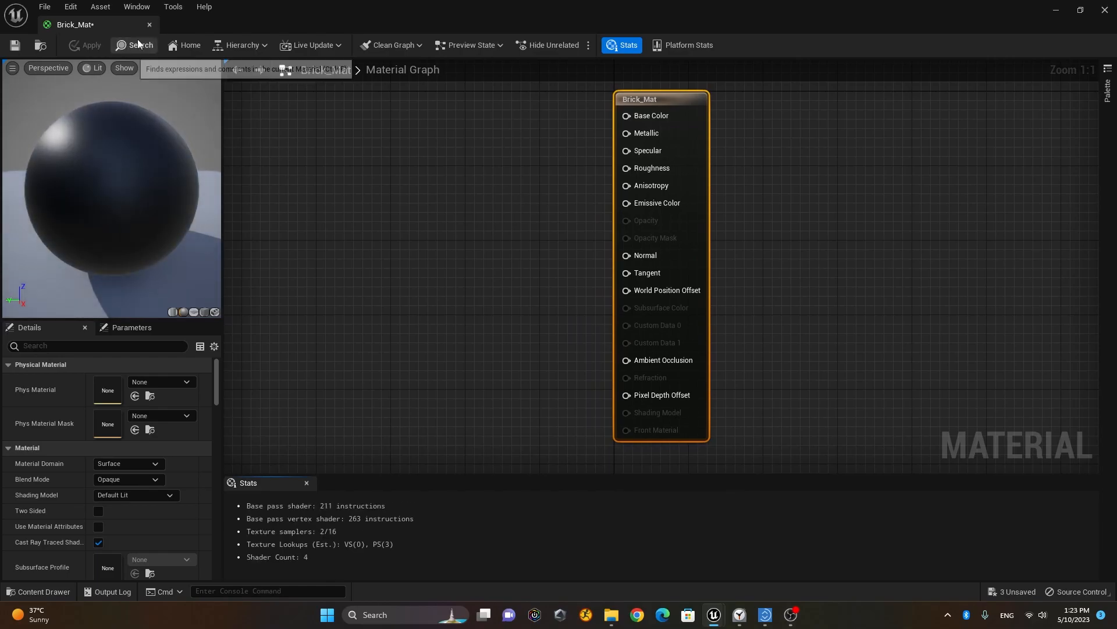
pyautogui.moveTo(93, 24); pyautogui.dragTo(200, 27)
pyautogui.click(73, 25)
pyautogui.click(194, 26)
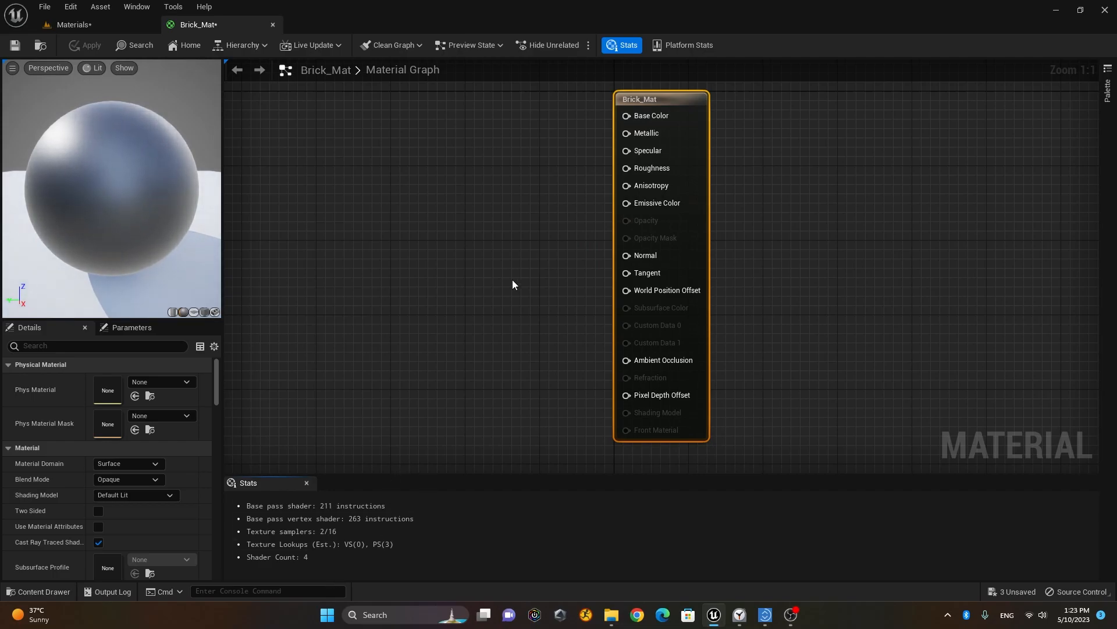
pyautogui.scroll(-2, 512, 284)
pyautogui.scroll(1, 698, 178)
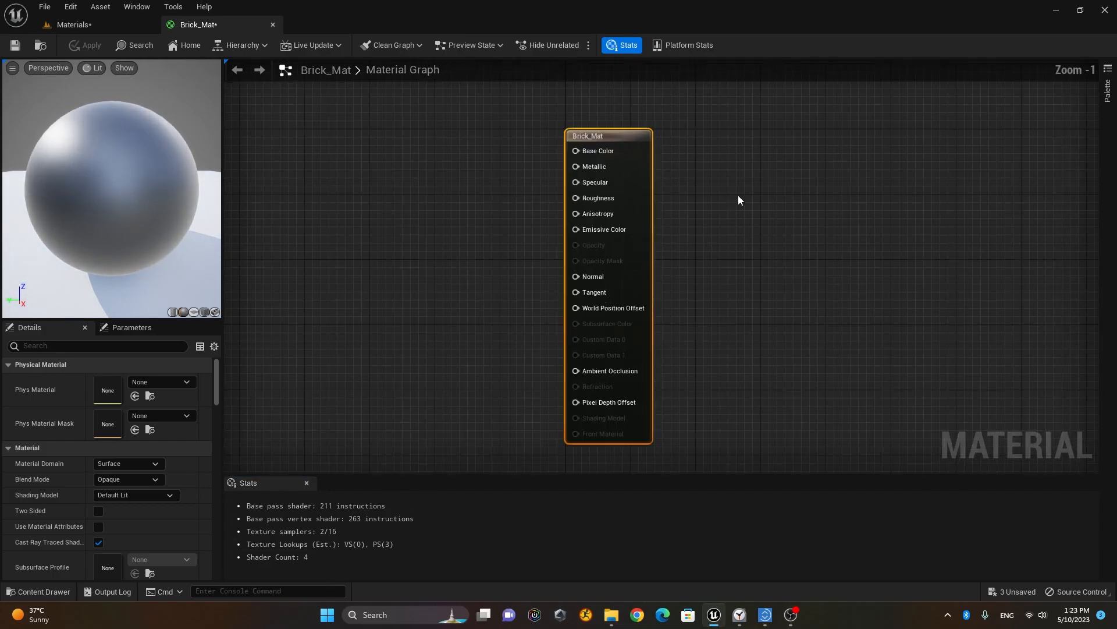
pyautogui.moveTo(751, 208)
pyautogui.mouseDown(button='right')
pyautogui.moveTo(770, 212)
pyautogui.moveTo(766, 224)
pyautogui.mouseUp(button='right')
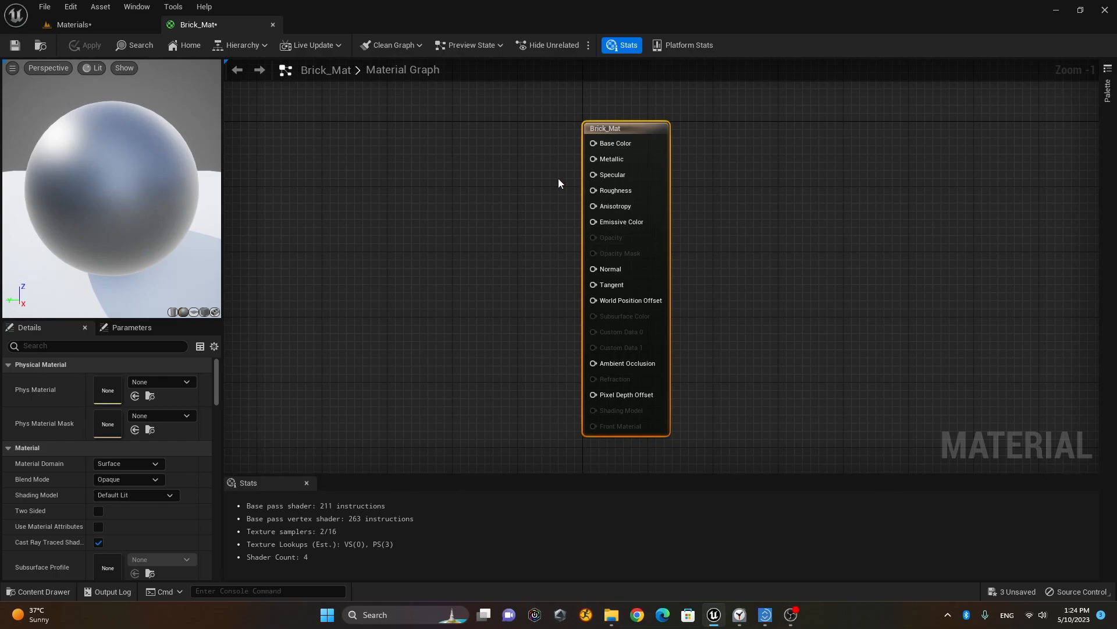
pyautogui.scroll(-3, 508, 227)
pyautogui.scroll(3, 543, 230)
pyautogui.scroll(-3, 532, 230)
pyautogui.scroll(3, 541, 230)
pyautogui.scroll(-3, 523, 233)
pyautogui.scroll(-3, 508, 235)
pyautogui.scroll(4, 524, 235)
pyautogui.scroll(-2, 526, 238)
pyautogui.scroll(4, 547, 237)
pyautogui.scroll(-5, 516, 242)
pyautogui.scroll(4, 524, 247)
pyautogui.scroll(1, 532, 245)
pyautogui.scroll(-1, 528, 245)
pyautogui.scroll(-2, 512, 249)
pyautogui.scroll(2, 515, 251)
pyautogui.scroll(-2, 513, 250)
pyautogui.scroll(2, 518, 251)
pyautogui.moveTo(724, 233)
pyautogui.mouseDown(button='right')
pyautogui.moveTo(711, 217)
pyautogui.moveTo(728, 237)
pyautogui.moveTo(761, 164)
pyautogui.moveTo(672, 229)
pyautogui.moveTo(780, 220)
pyautogui.moveTo(678, 219)
pyautogui.moveTo(768, 235)
pyautogui.moveTo(654, 217)
pyautogui.moveTo(714, 220)
pyautogui.mouseUp(button='right')
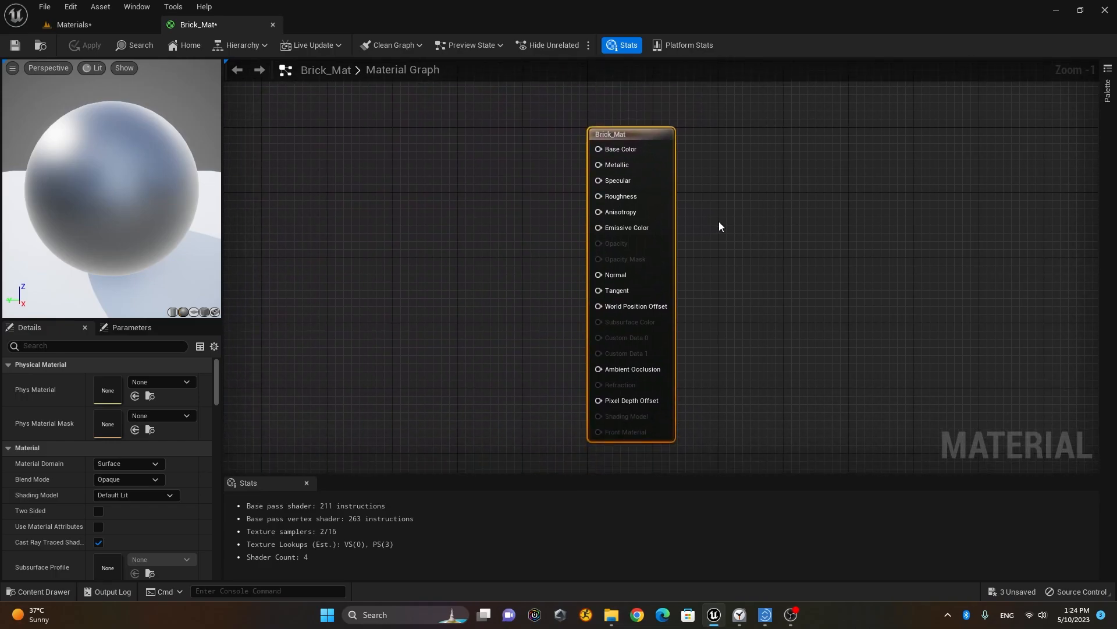
# - Add the brick_wall_base_color and brick_wall_Metallic textures to the graph and connect their RGB outputs to Base Color and Metallic
pyautogui.click(43, 591)
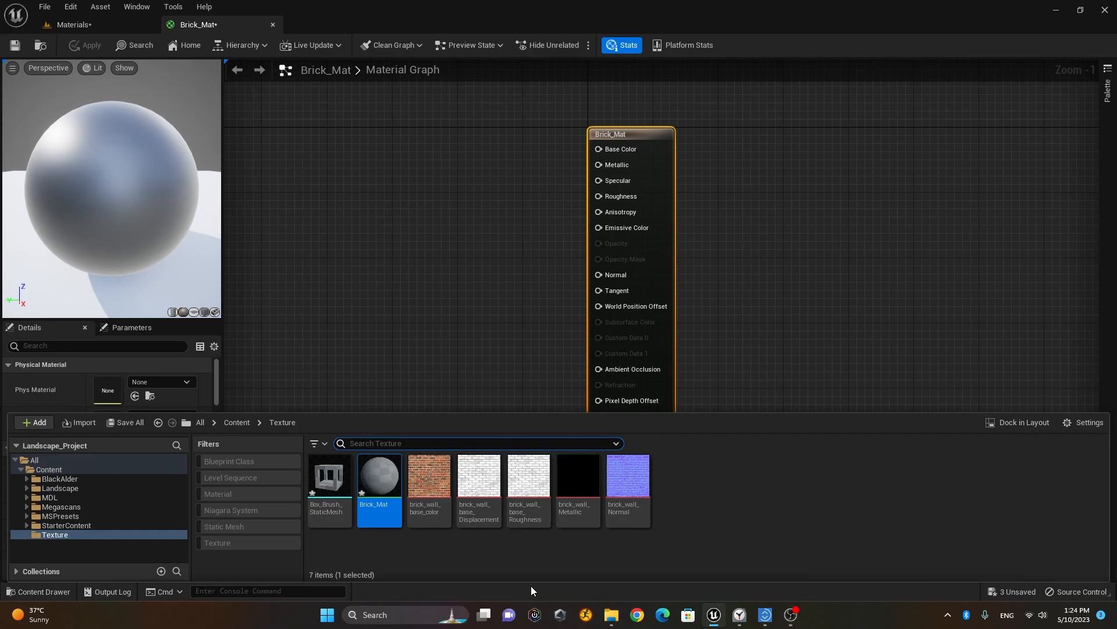
pyautogui.moveTo(428, 475); pyautogui.dragTo(393, 170)
pyautogui.moveTo(486, 194); pyautogui.dragTo(599, 220)
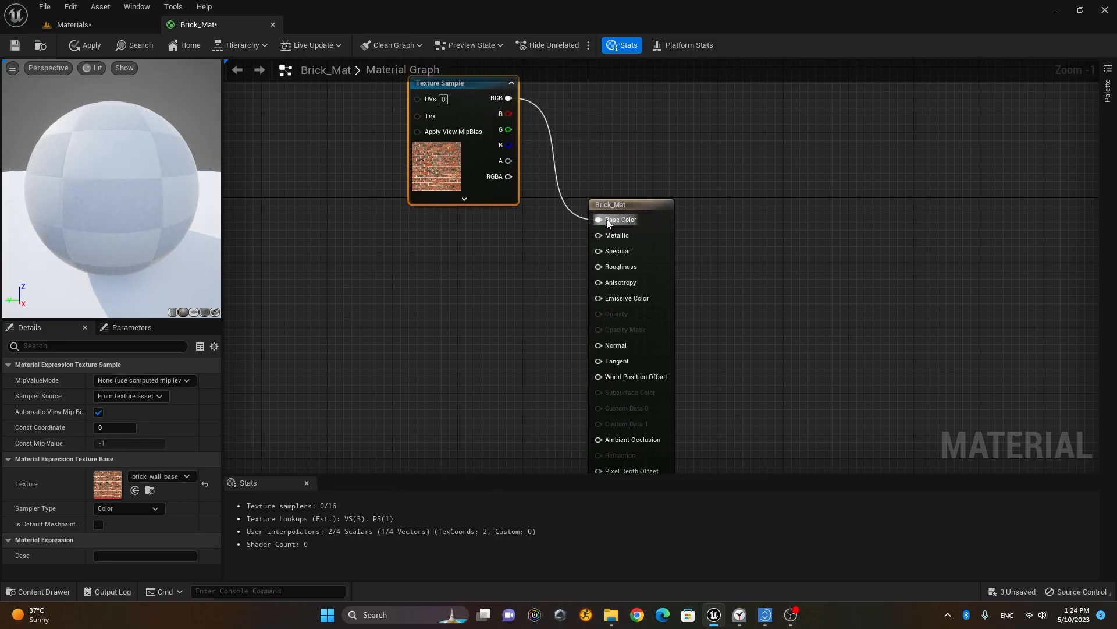
pyautogui.click(60, 592)
pyautogui.moveTo(579, 483); pyautogui.dragTo(599, 235)
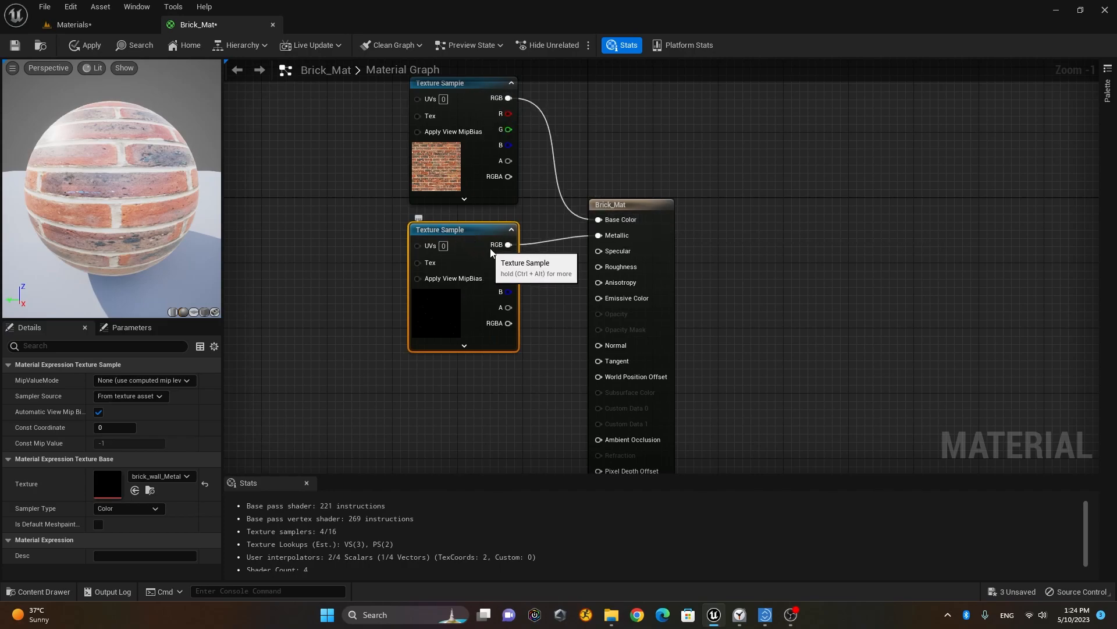
# - Add the brick_wall_base_Roughness and brick_wall_Normal textures below and connect their RGB outputs to Roughness and Normal
pyautogui.click(46, 593)
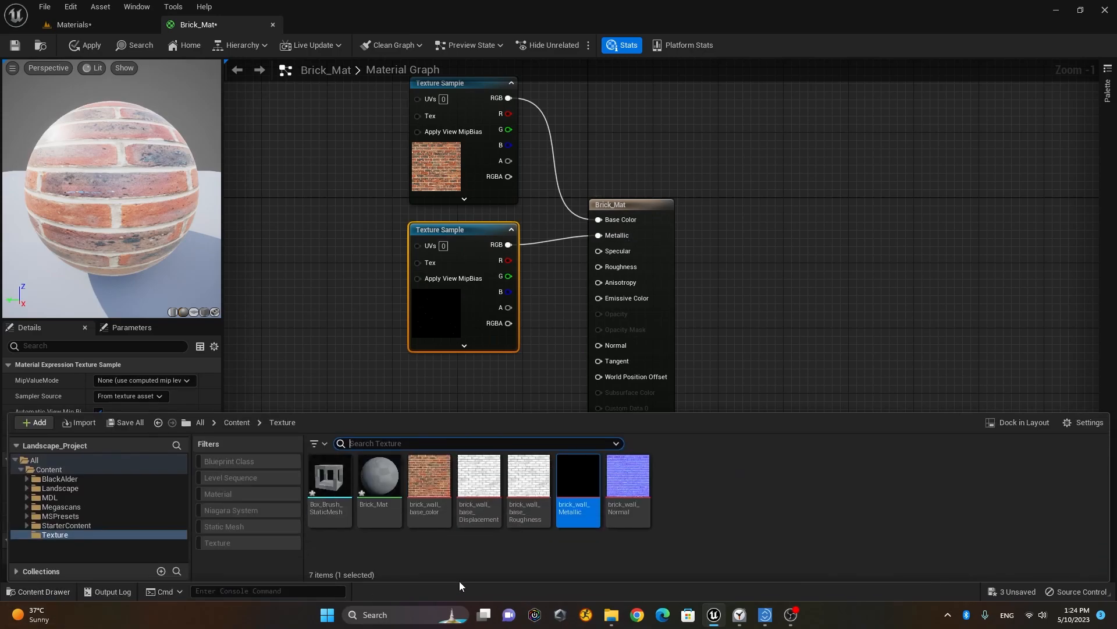
pyautogui.moveTo(528, 480); pyautogui.dragTo(609, 266)
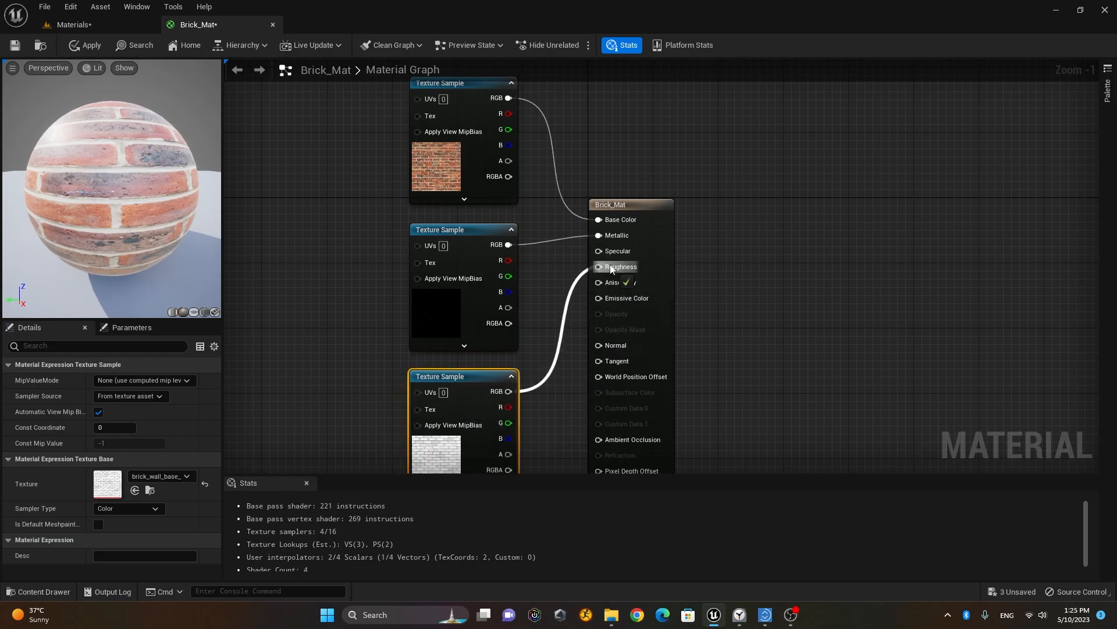
pyautogui.moveTo(769, 360); pyautogui.dragTo(776, 257, button='right')
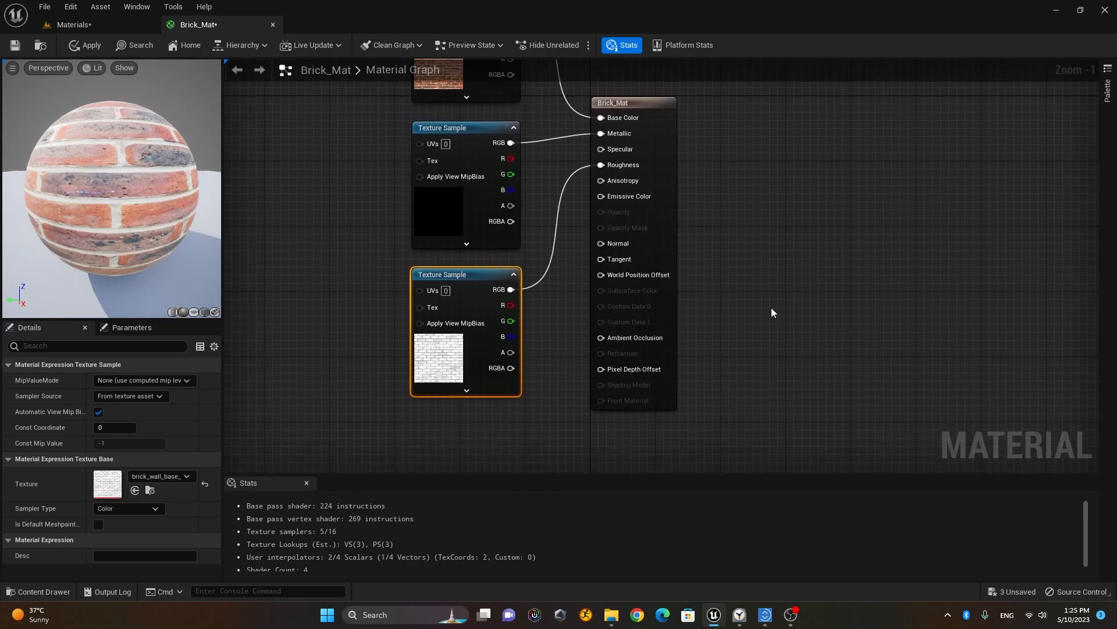
pyautogui.click(44, 591)
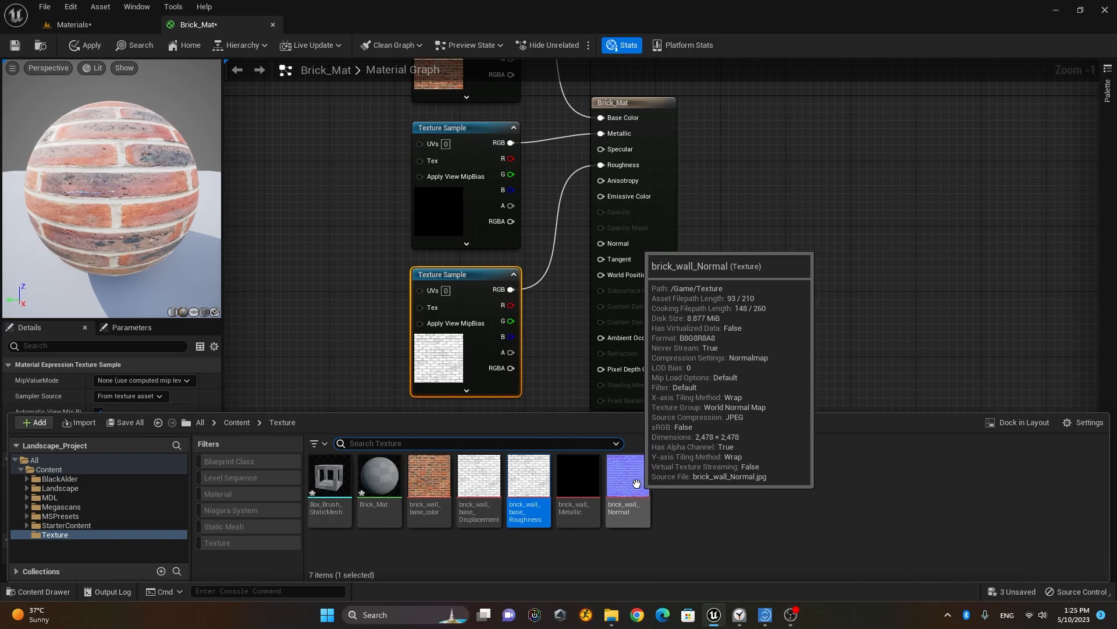
pyautogui.moveTo(640, 502); pyautogui.dragTo(449, 428)
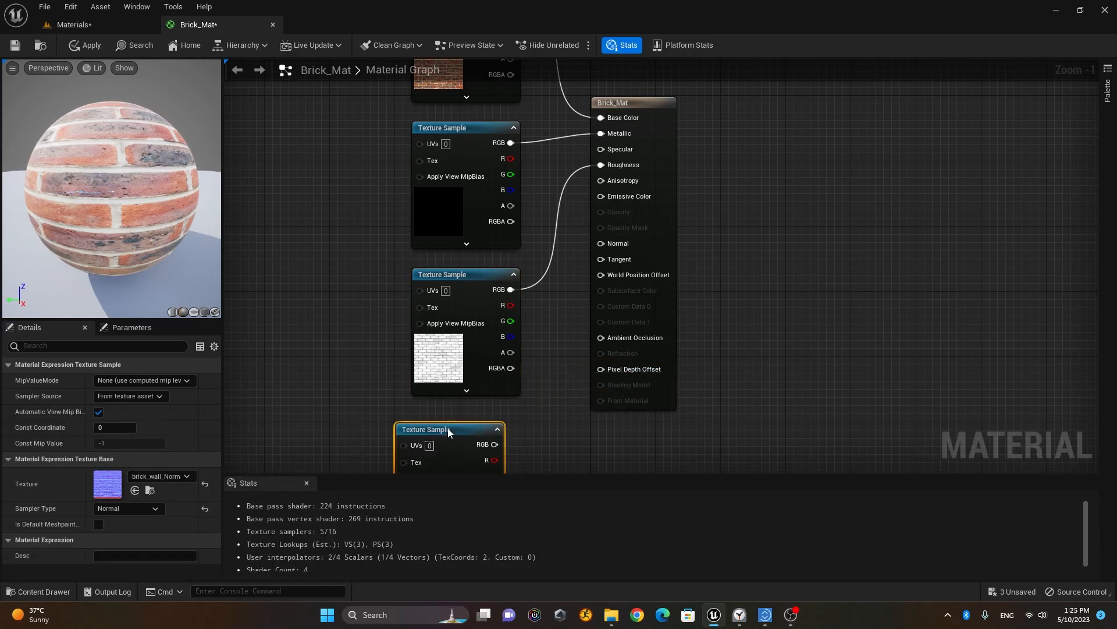
pyautogui.moveTo(557, 402); pyautogui.dragTo(546, 356, button='right')
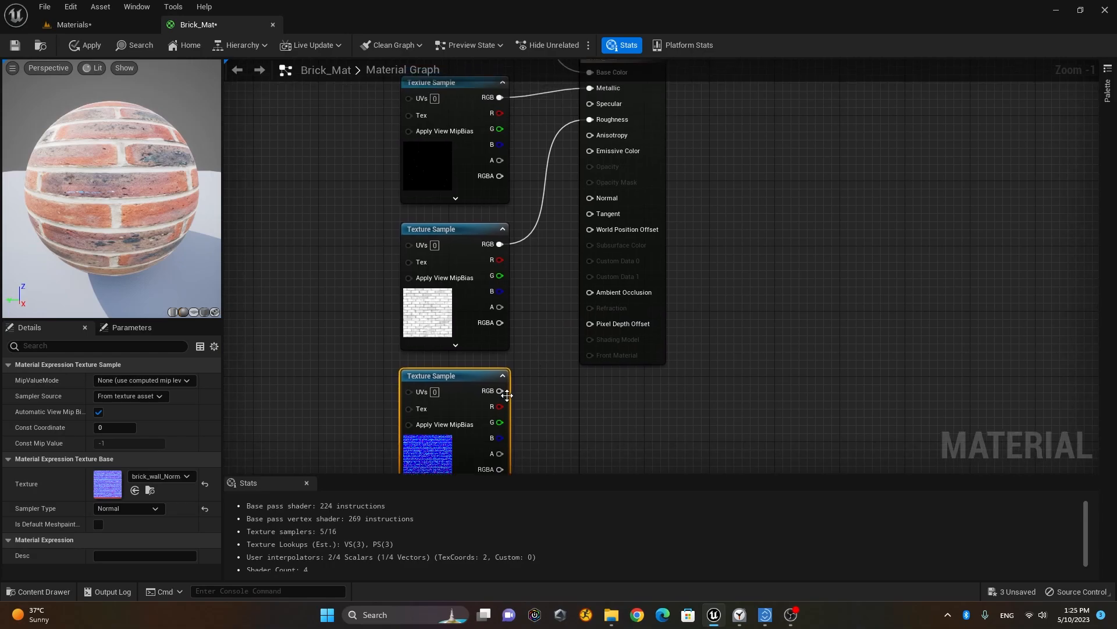
pyautogui.moveTo(501, 390); pyautogui.dragTo(590, 198)
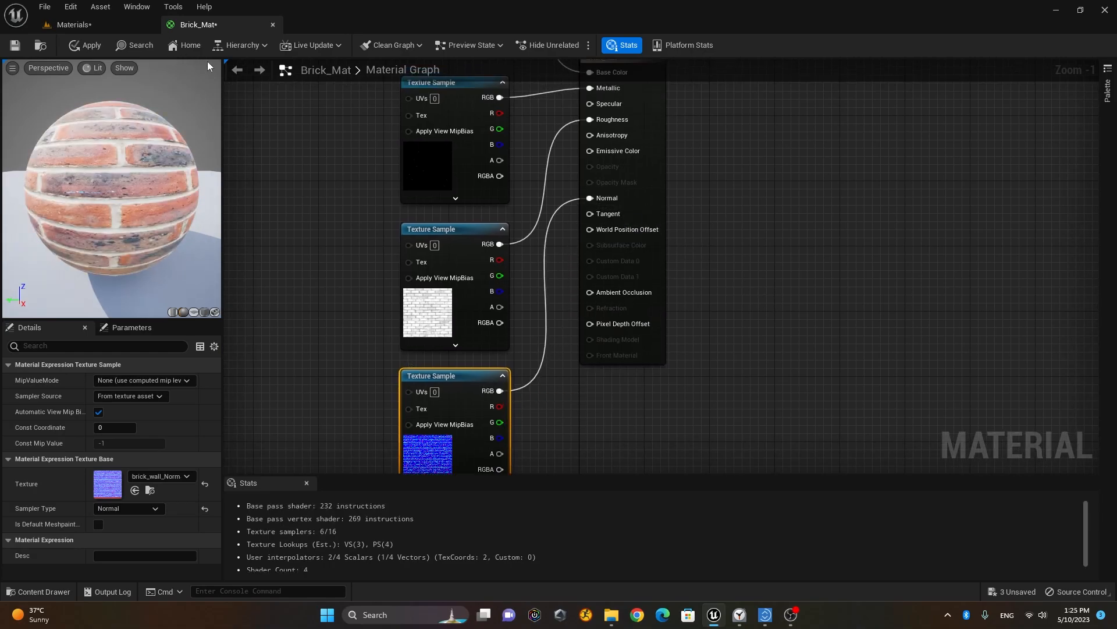
# - Save the Brick_Mat material with its four texture connections
pyautogui.moveTo(735, 225); pyautogui.dragTo(745, 328, button='right')
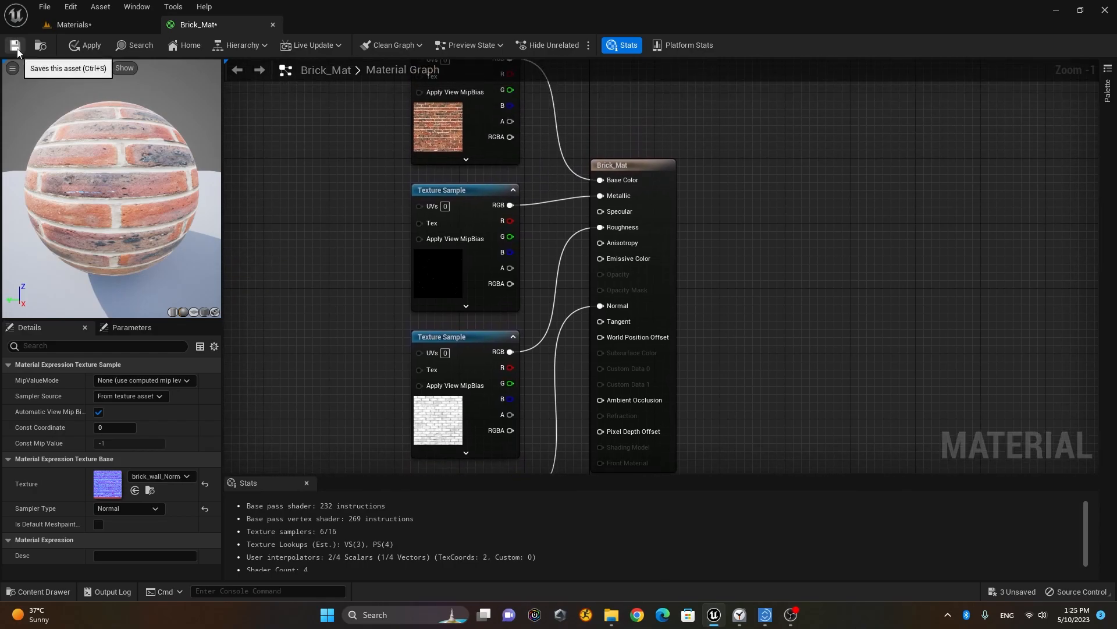
pyautogui.click(49, 592)
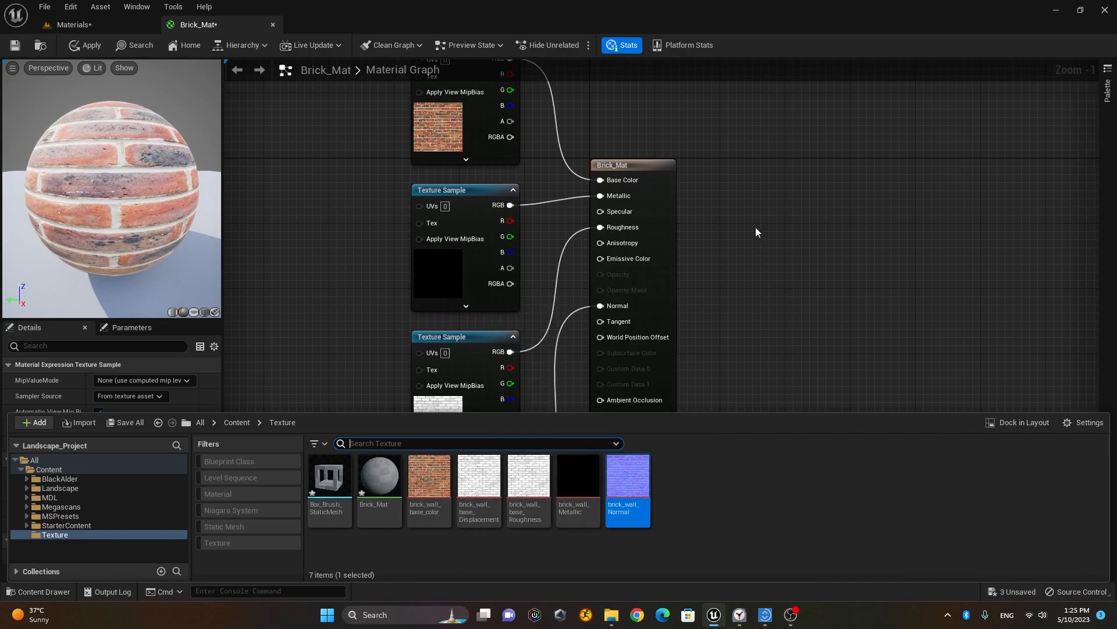
pyautogui.scroll(-1, 756, 233)
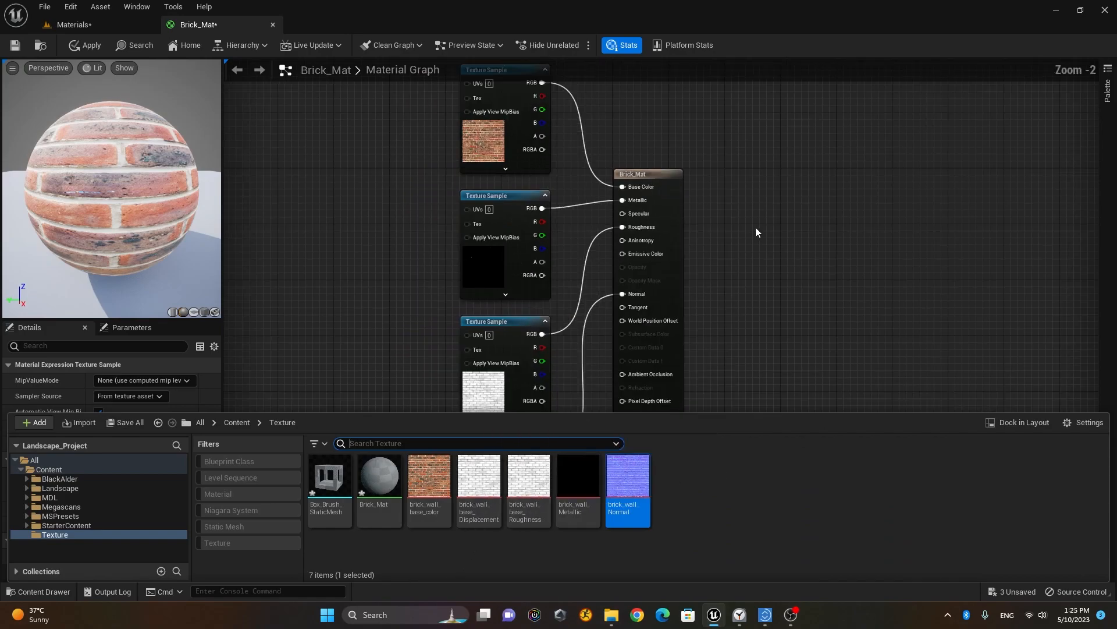
pyautogui.click(15, 49)
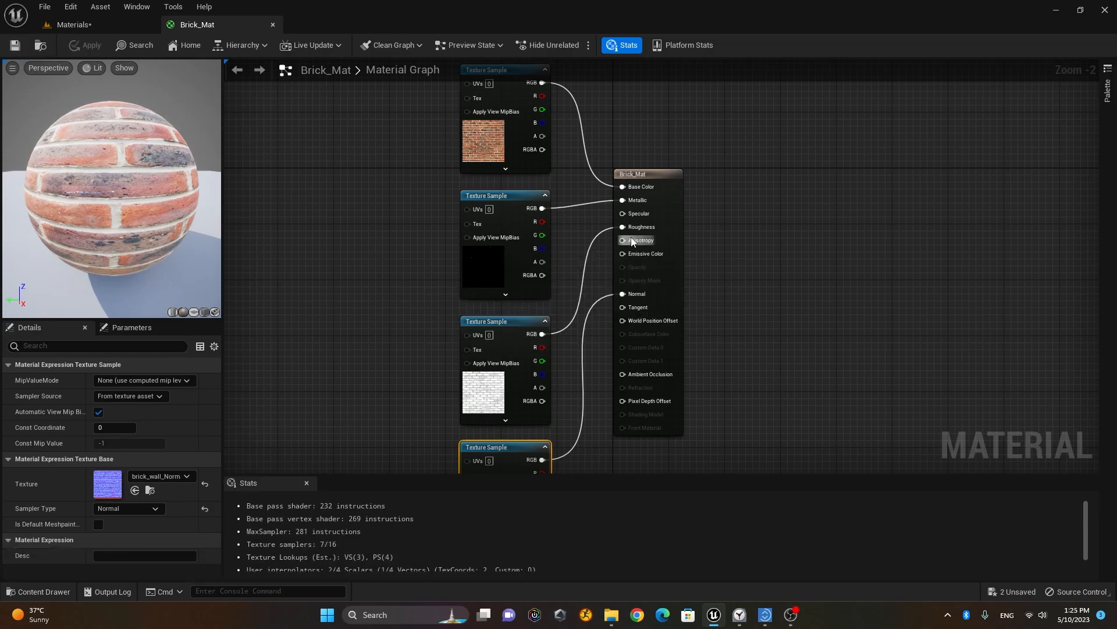
# - Return to the Materials level and apply Brick_Mat from the Texture folder to the box static mesh
pyautogui.click(105, 25)
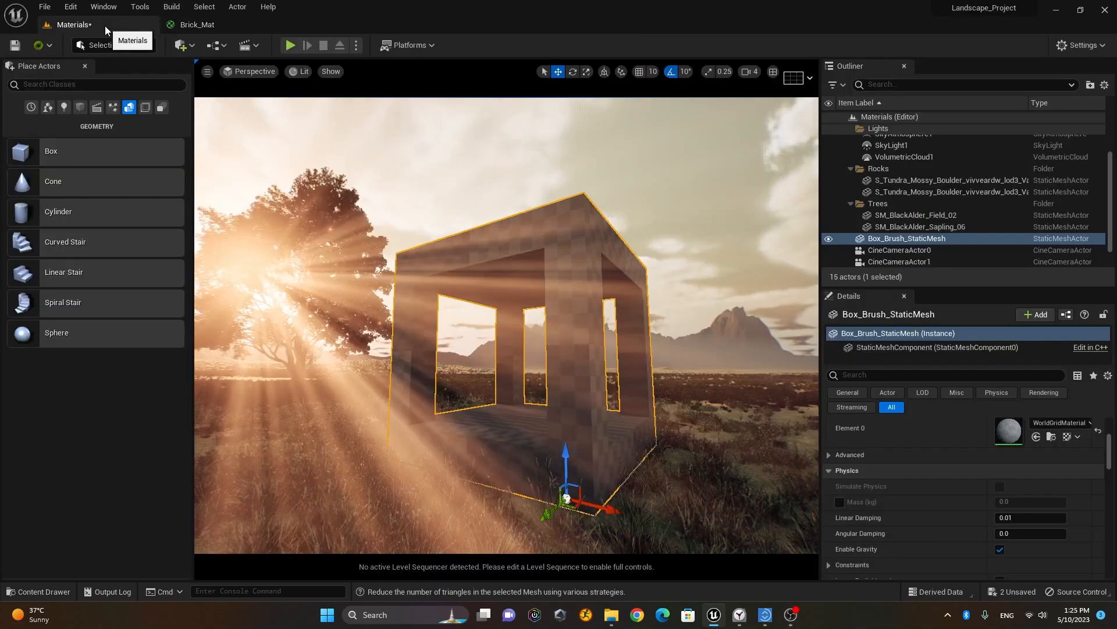
pyautogui.click(41, 591)
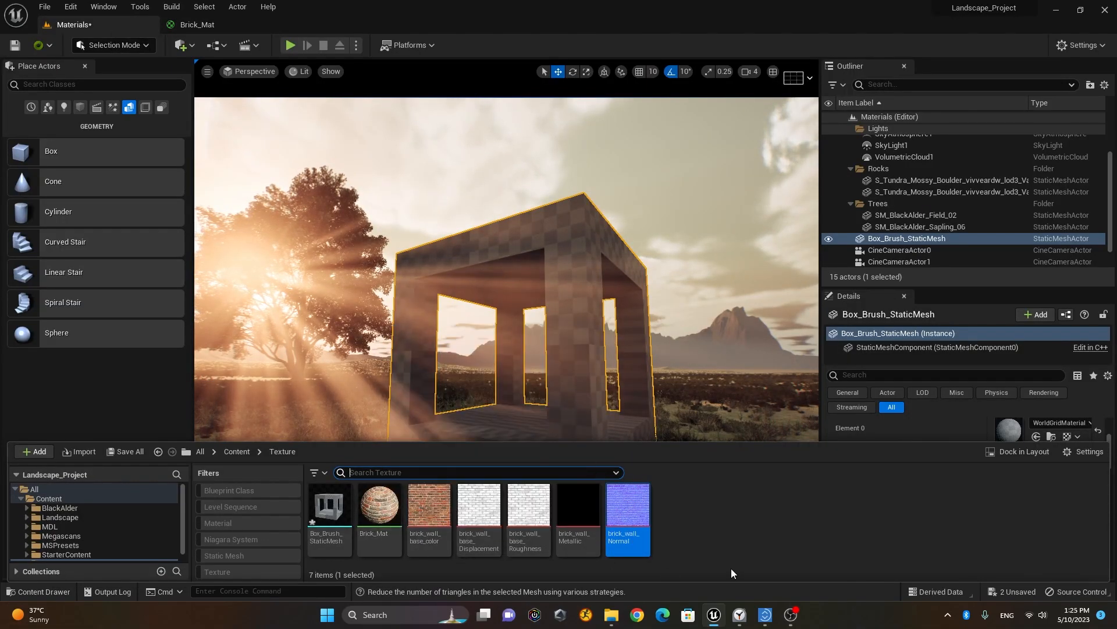
pyautogui.moveTo(381, 516); pyautogui.dragTo(566, 250)
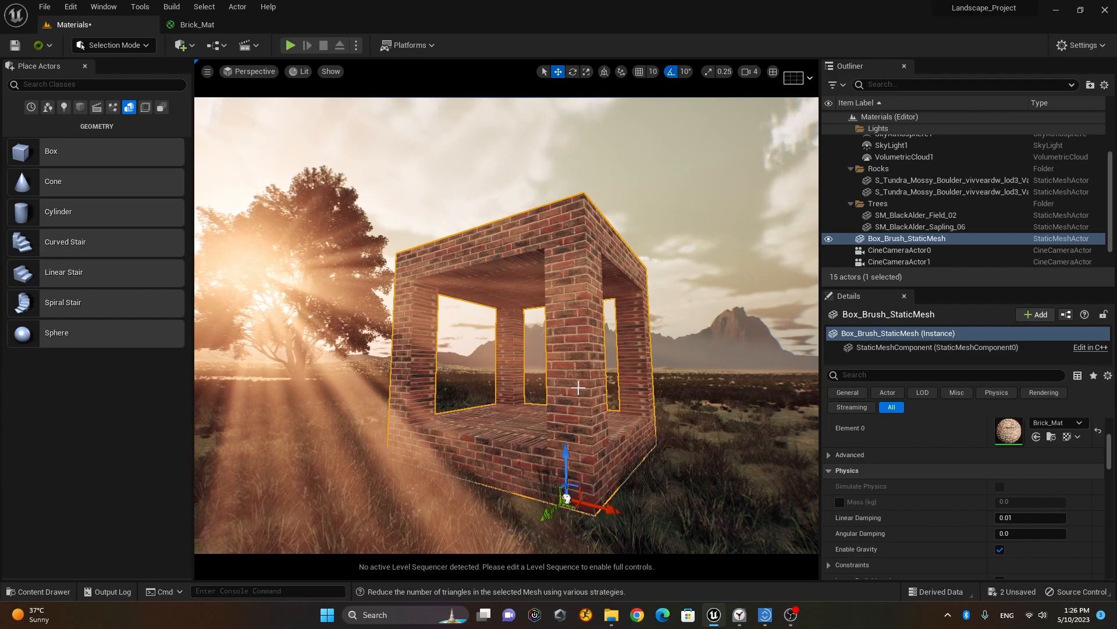
# - Return to the Brick_Mat material graph and add a TextureCoordinate node to the left of the texture samples
pyautogui.click(198, 25)
pyautogui.moveTo(763, 247); pyautogui.dragTo(842, 299, button='right')
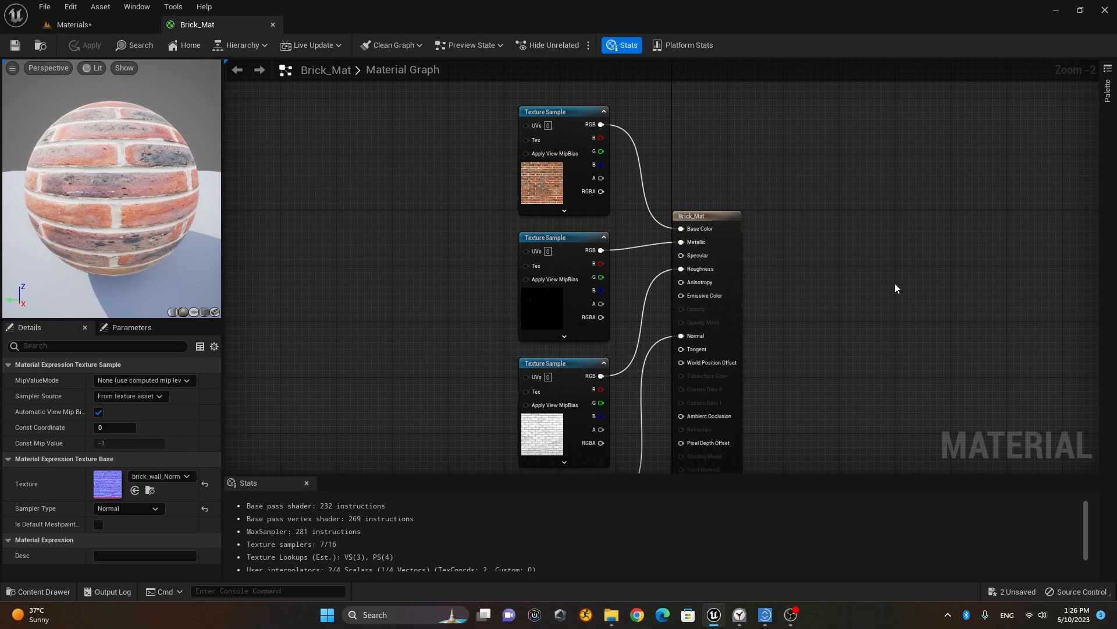
pyautogui.click(371, 207)
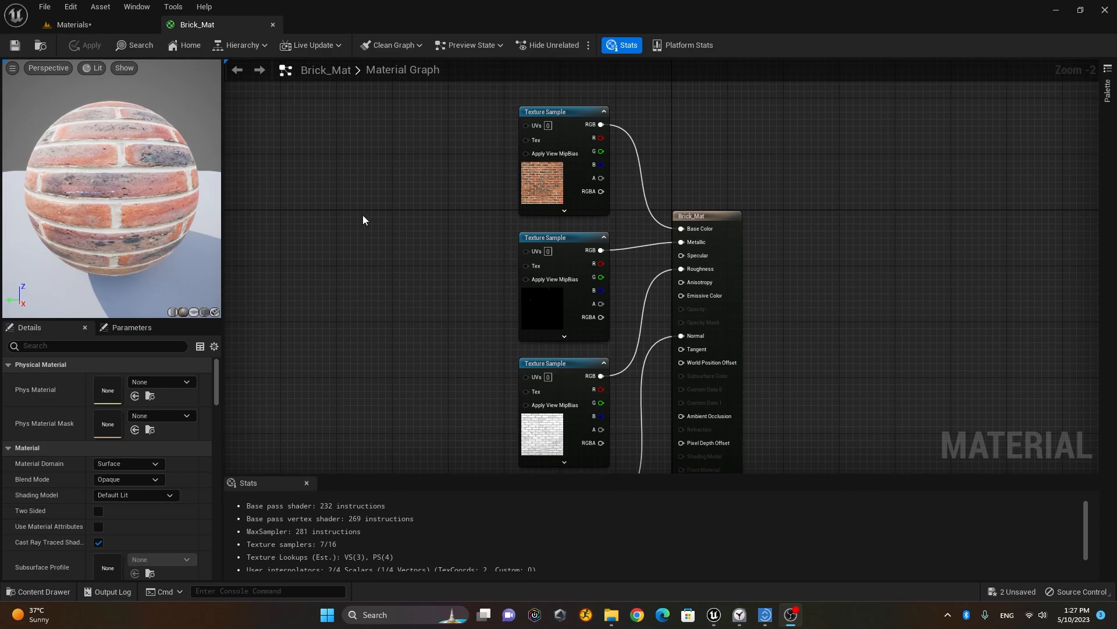
pyautogui.rightClick(325, 200)
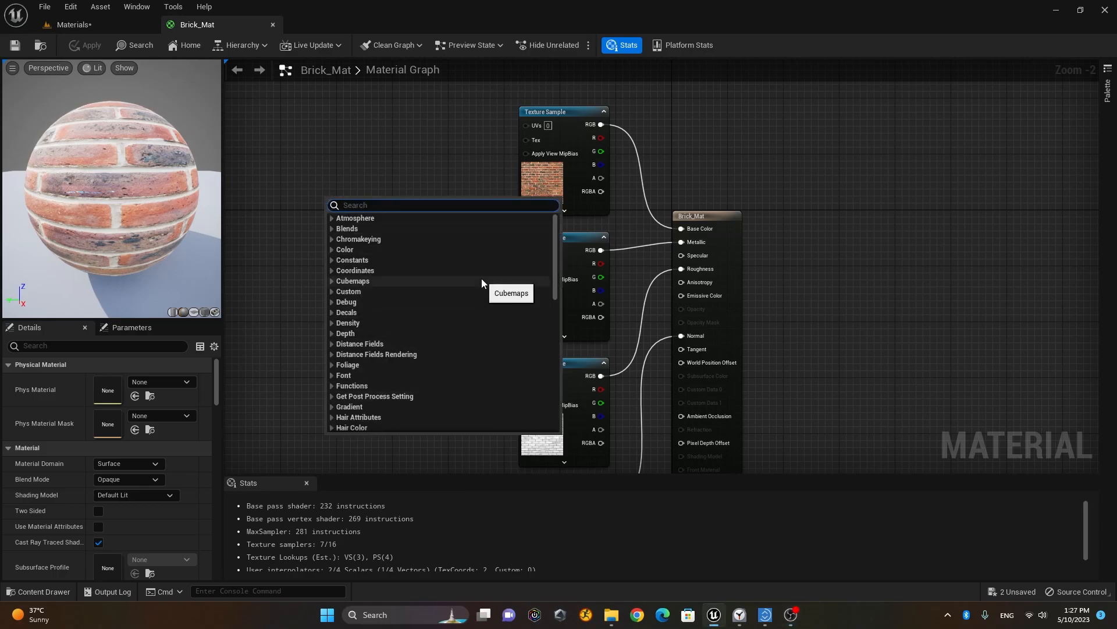
pyautogui.write('t')
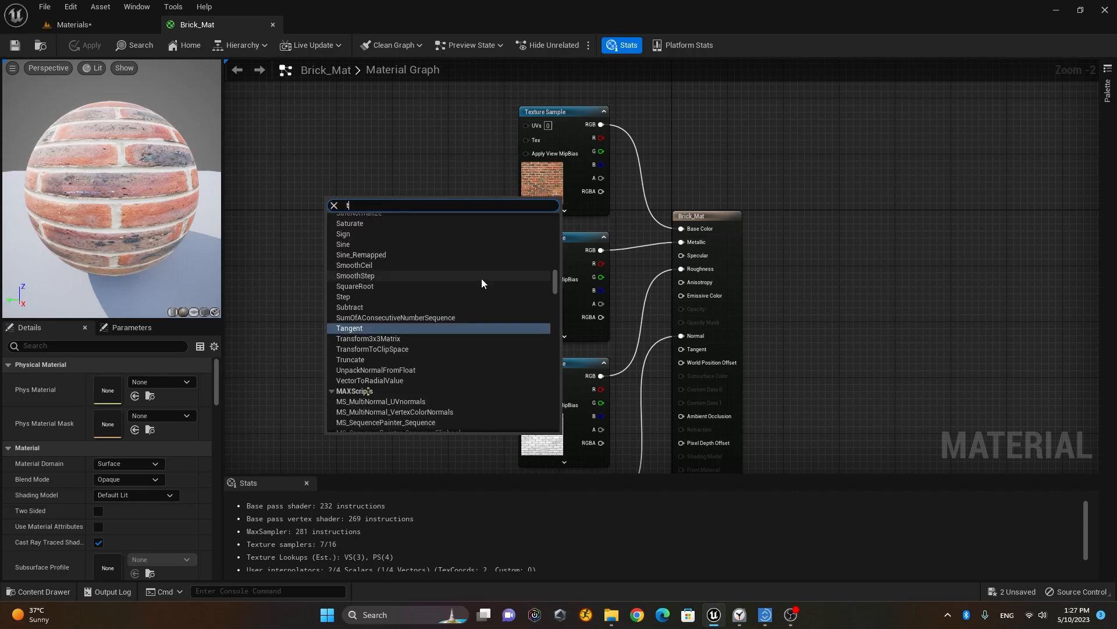
pyautogui.write('exture')
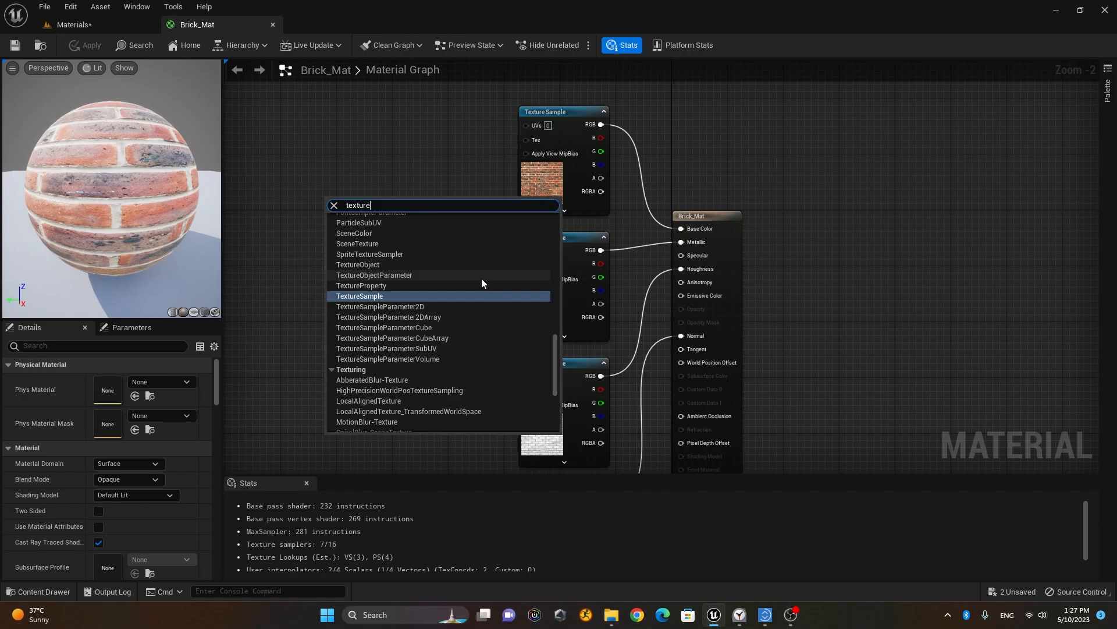
pyautogui.write('c')
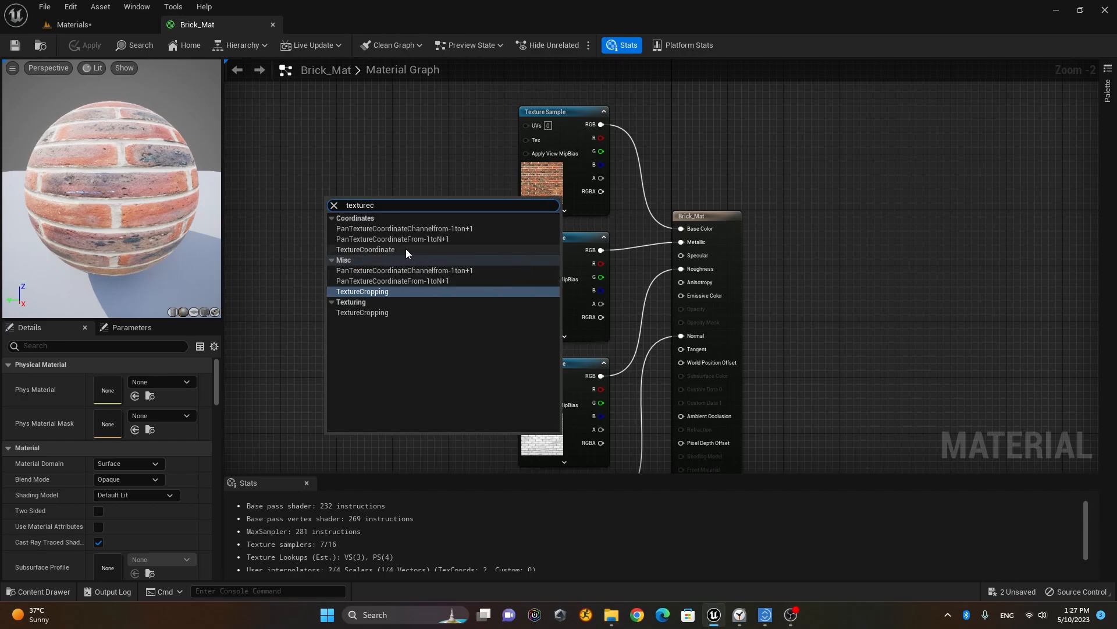
pyautogui.click(392, 249)
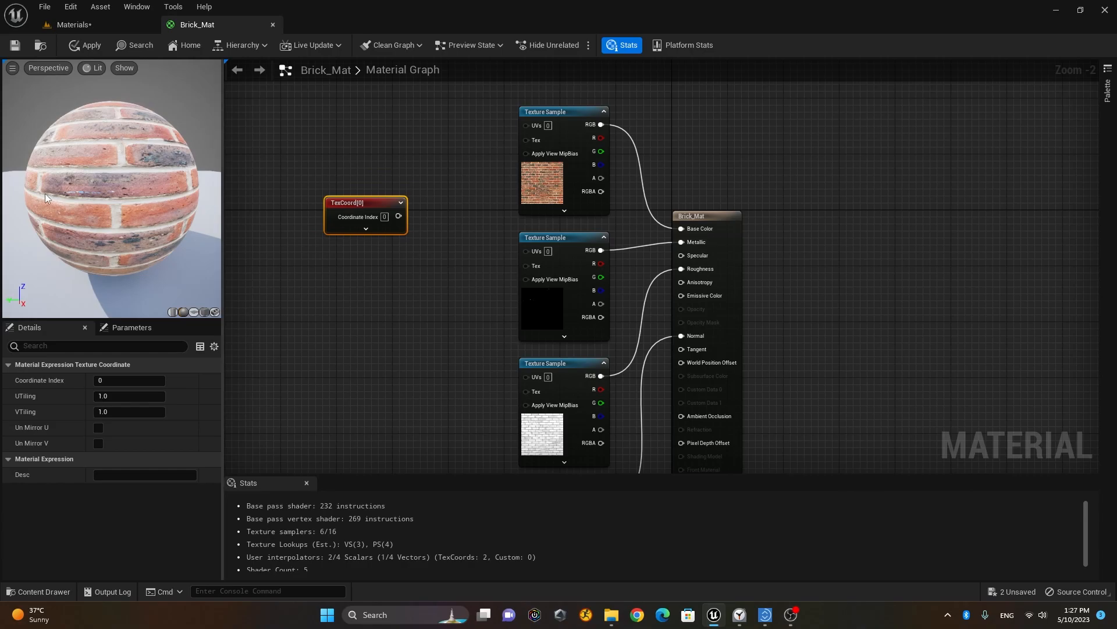
# - Add a Constant node above the TexCoord node, duplicate it, and space the two constants apart vertically
pyautogui.moveTo(428, 295); pyautogui.dragTo(499, 341, button='right')
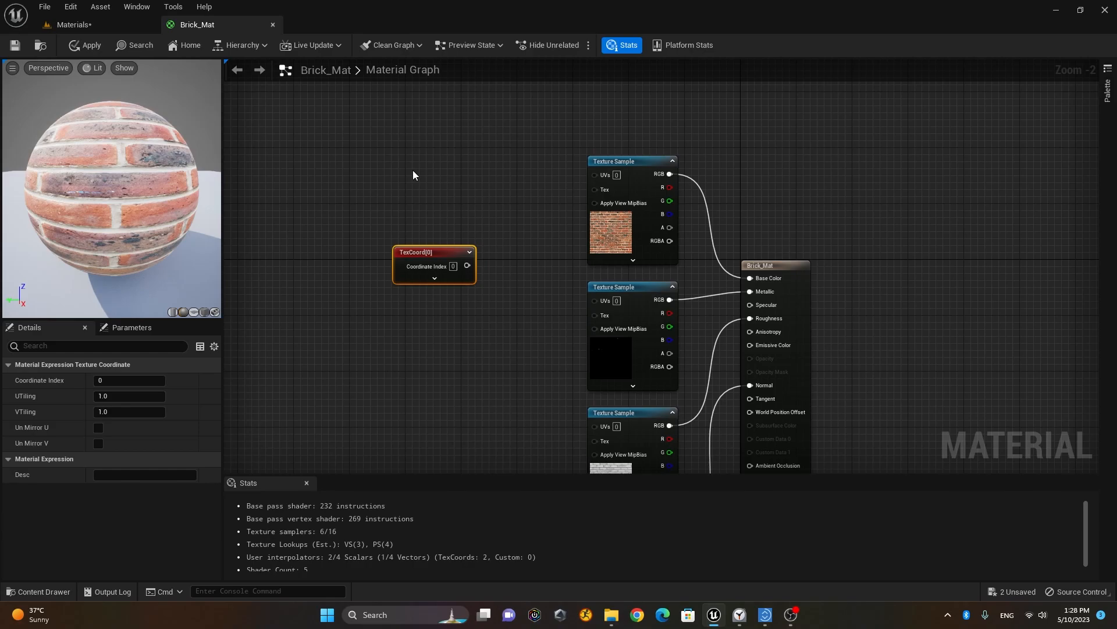
pyautogui.click(397, 140)
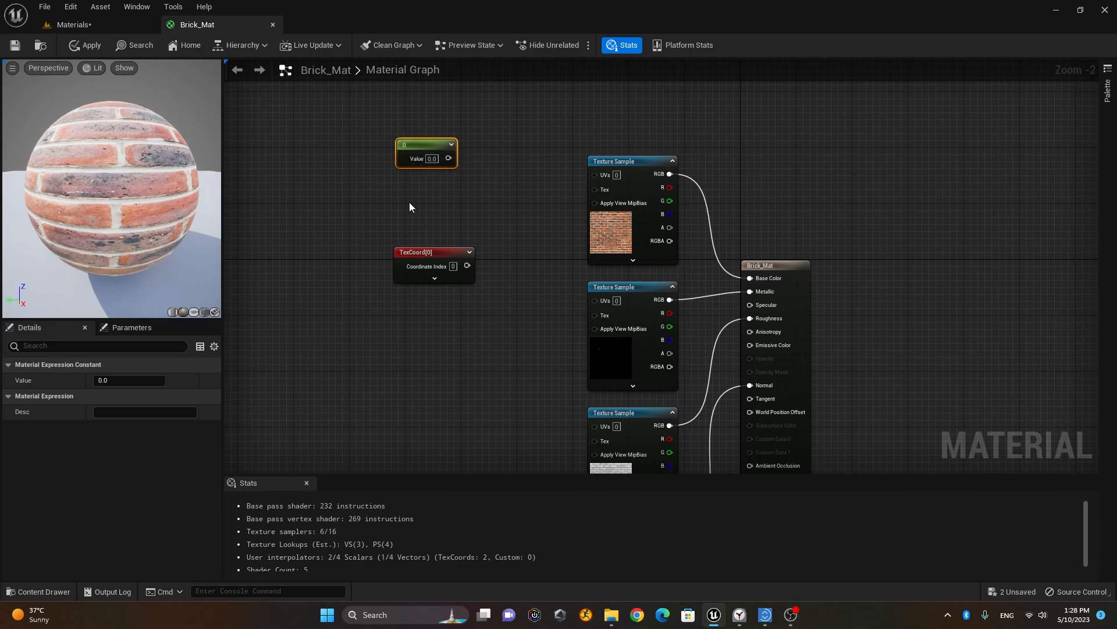
pyautogui.hotkey('ctrl', 'd')
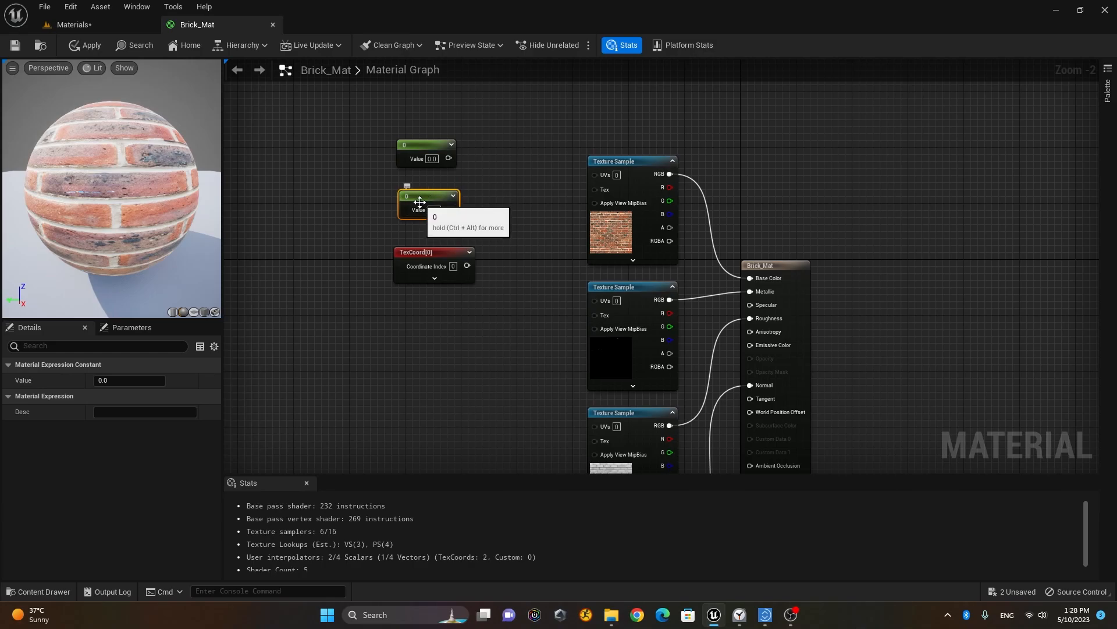
pyautogui.click(429, 142)
pyautogui.moveTo(431, 141); pyautogui.dragTo(429, 133)
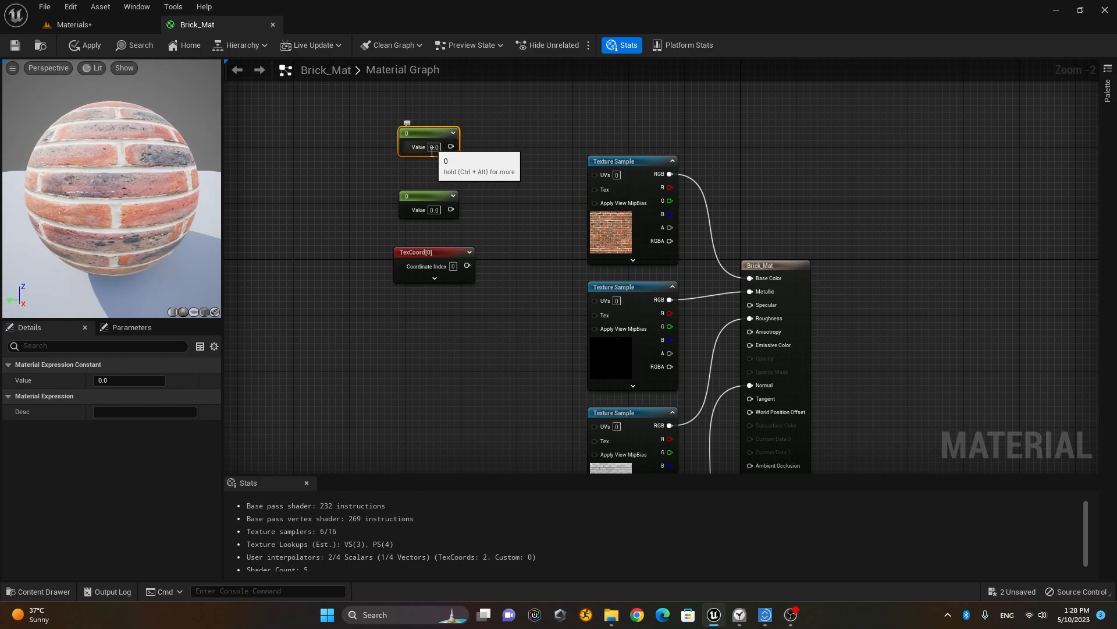
pyautogui.click(429, 196)
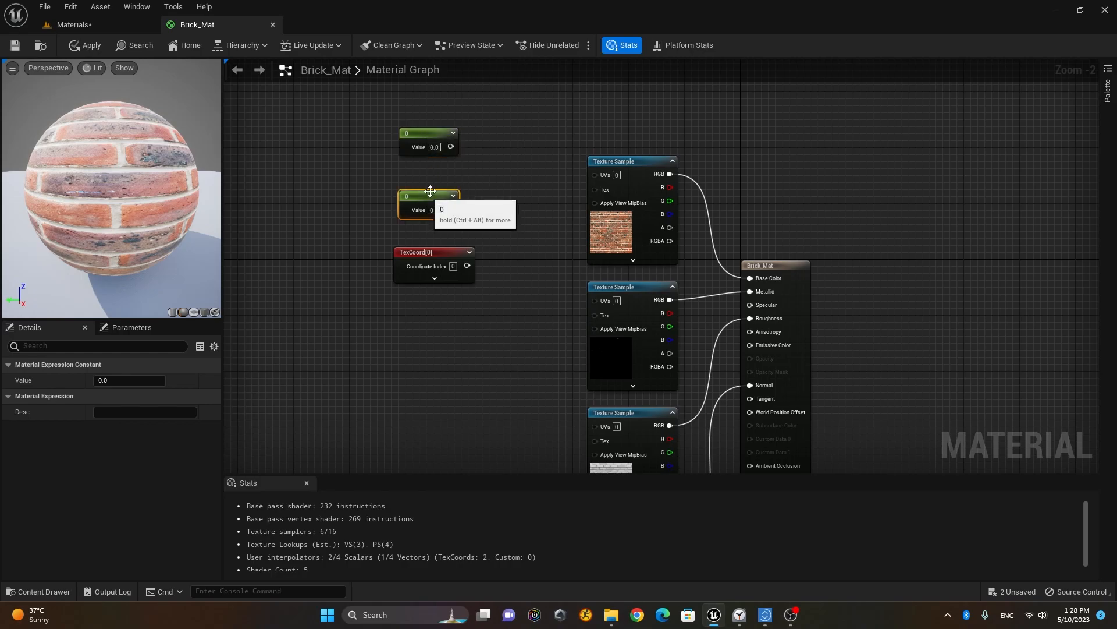
# - Convert the upper constant to a parameter named U Tile
pyautogui.rightClick(423, 136)
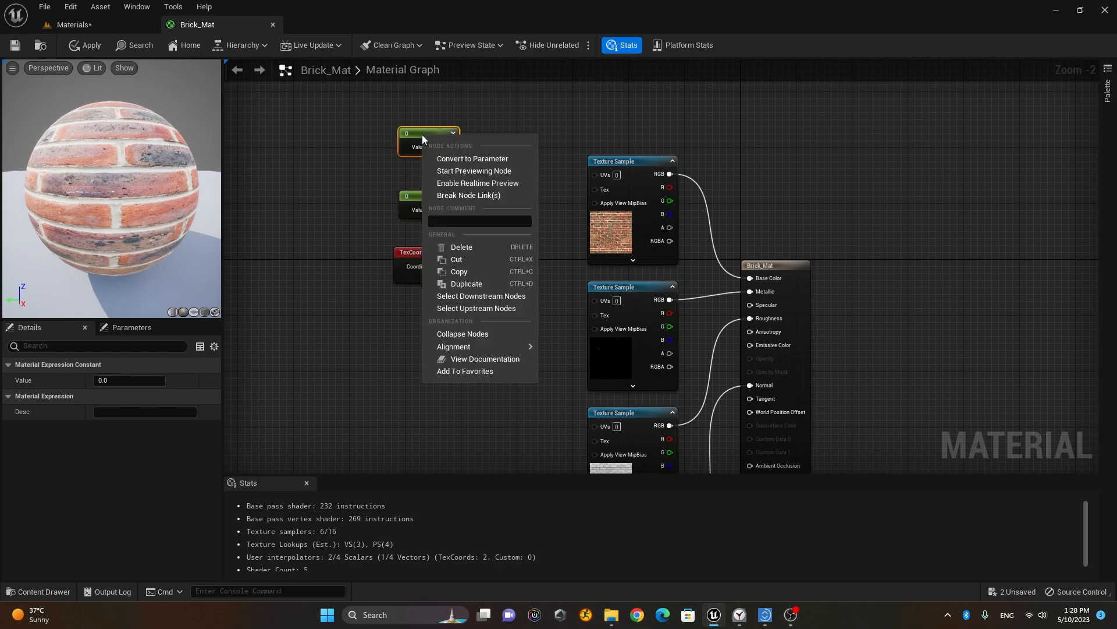
pyautogui.click(480, 158)
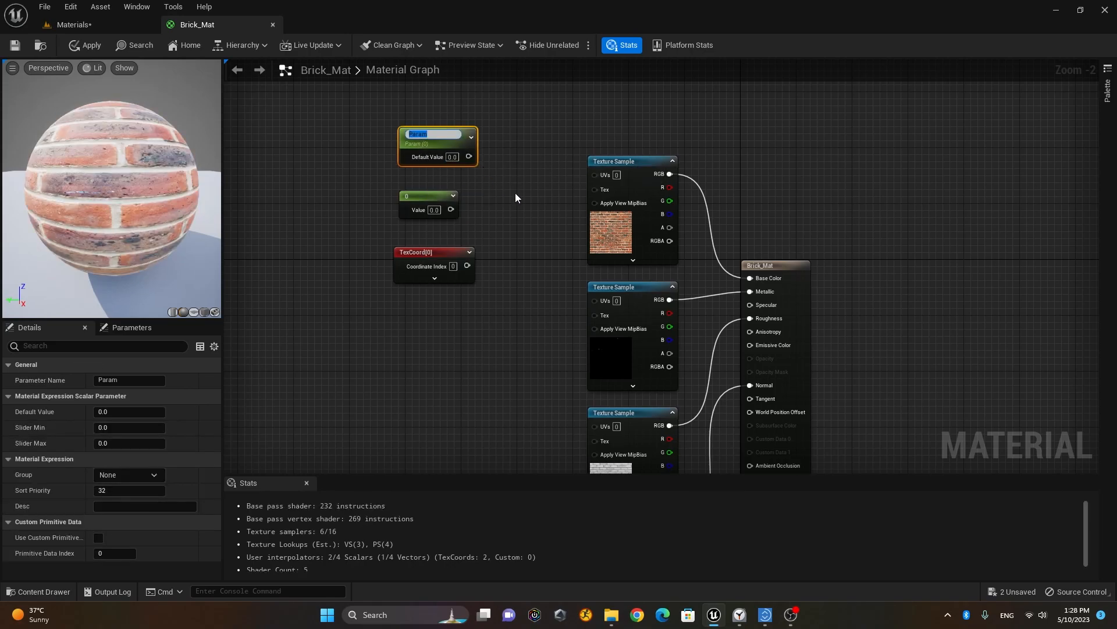
pyautogui.write('U Tile')
pyautogui.press('Return')
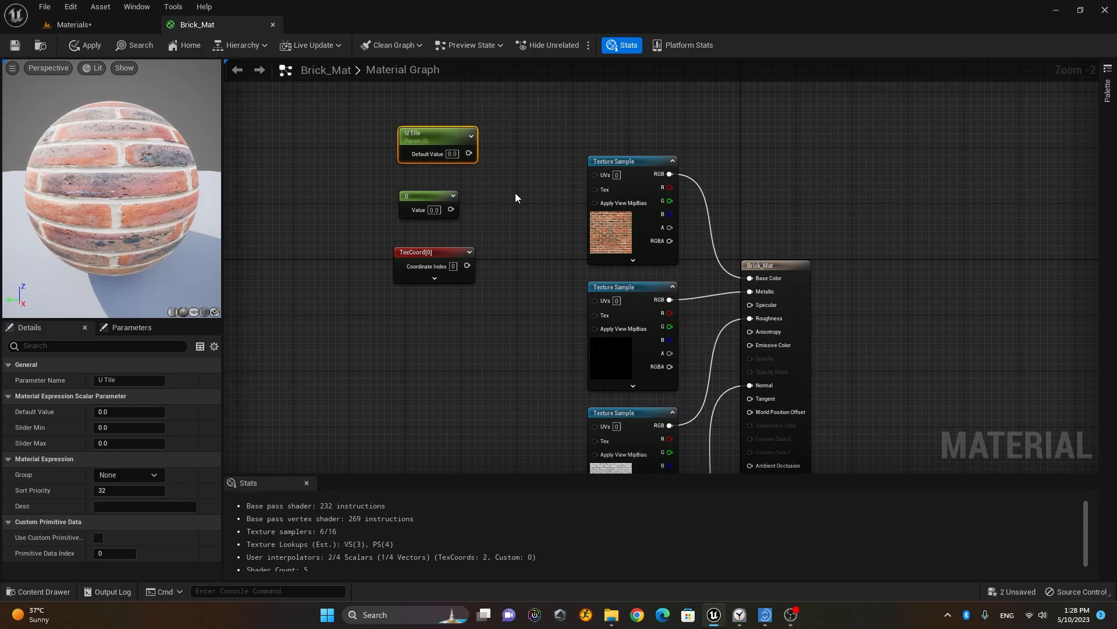
# - Convert the lower constant to a parameter named V Tile and move both tile parameters further left in the graph
pyautogui.click(422, 196)
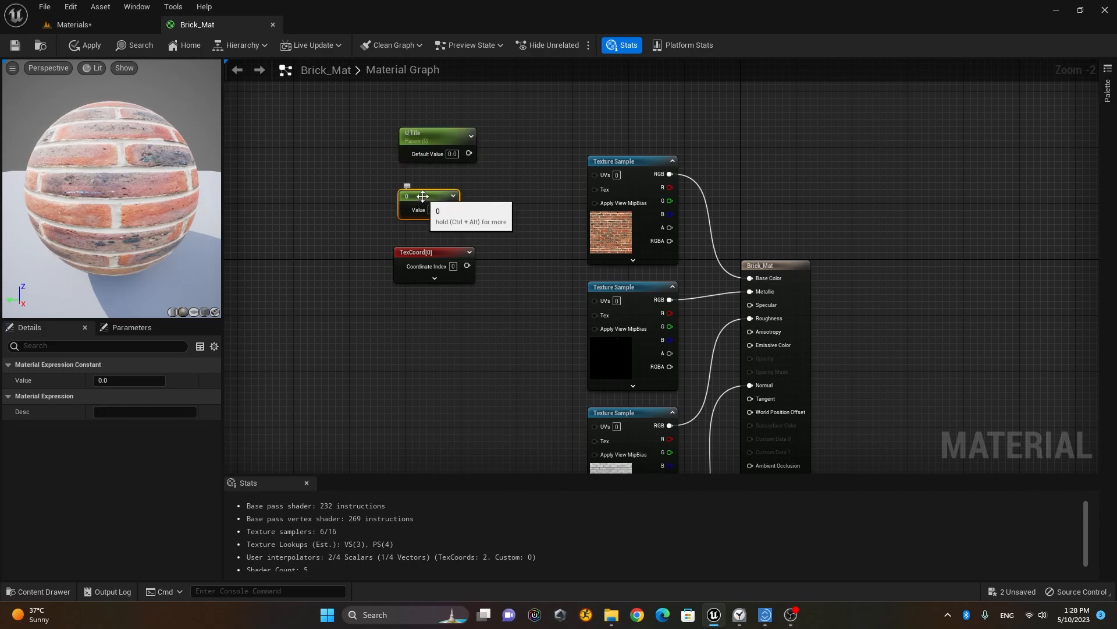
pyautogui.rightClick(422, 196)
pyautogui.click(494, 221)
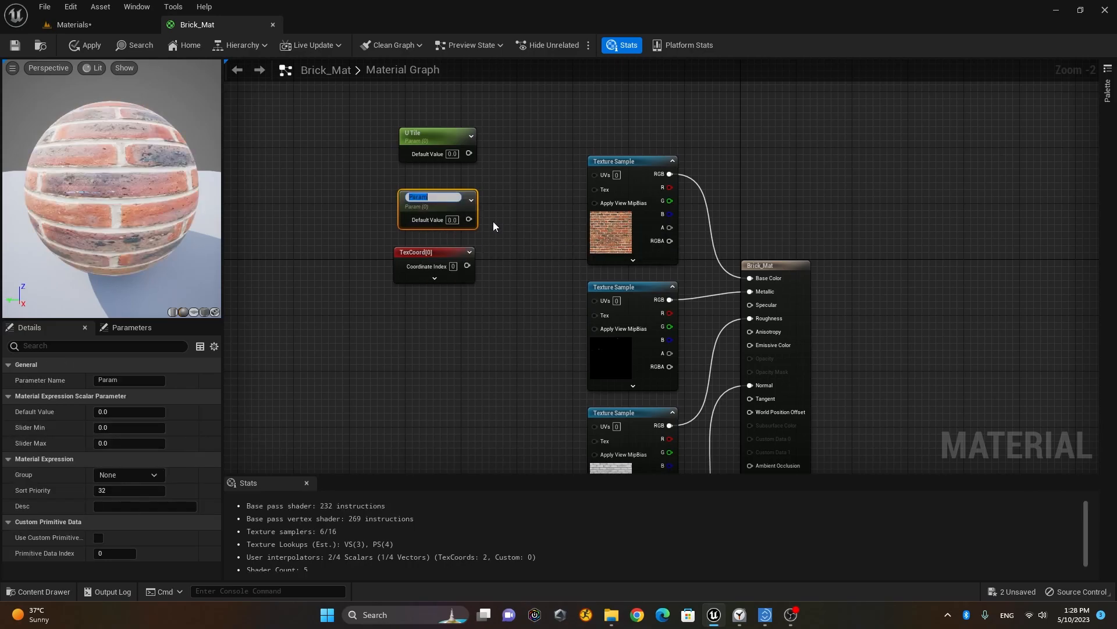
pyautogui.write('V Tile')
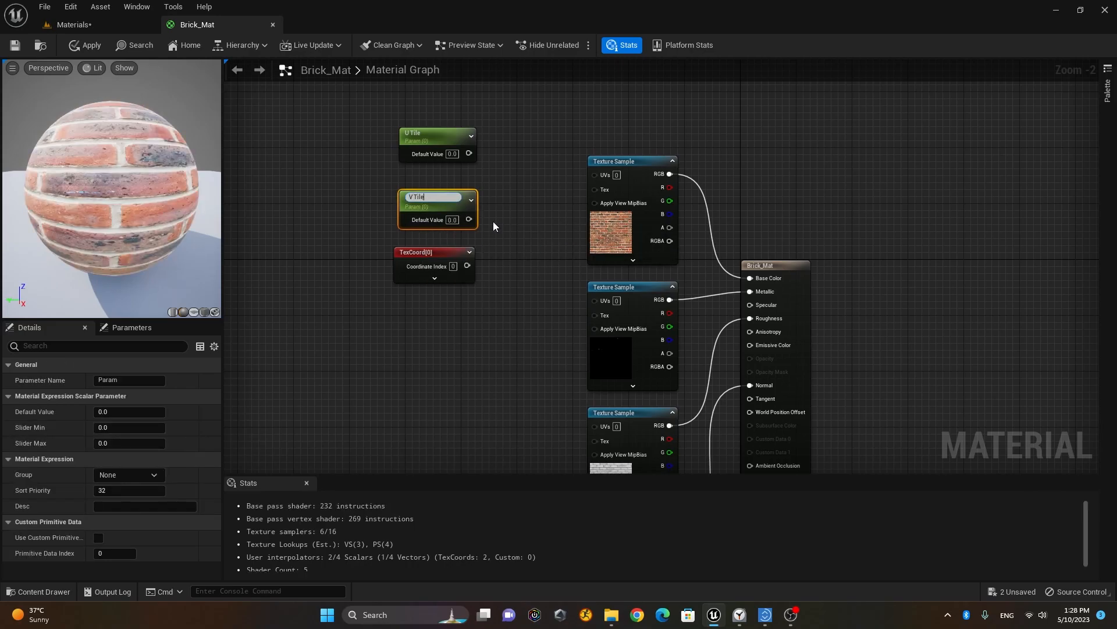
pyautogui.press('Return')
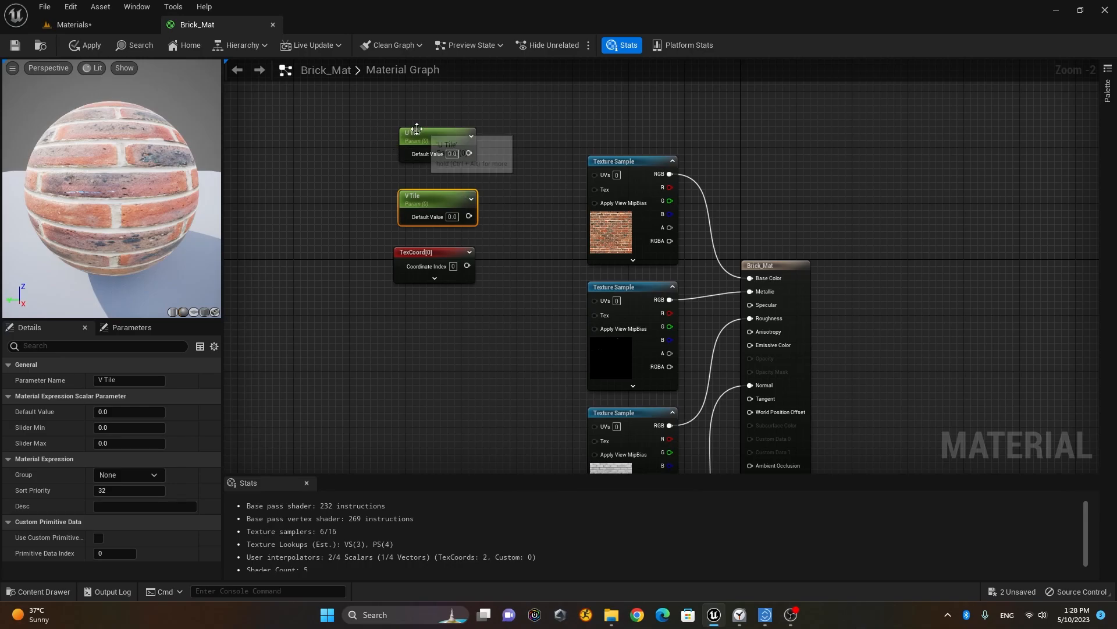
pyautogui.moveTo(417, 129); pyautogui.dragTo(324, 122)
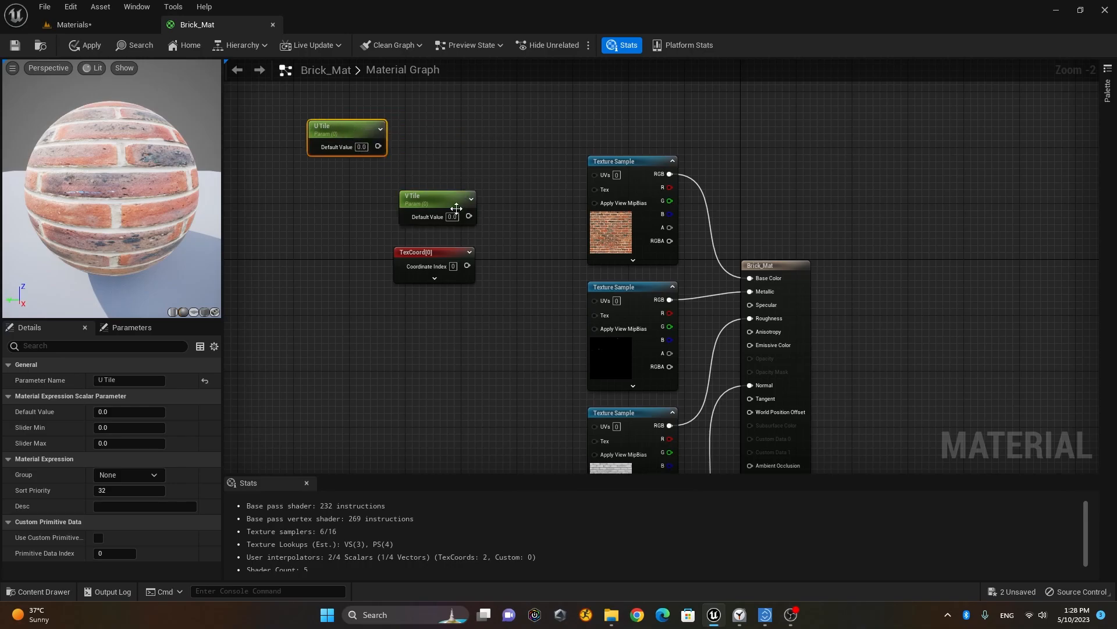
pyautogui.moveTo(437, 199); pyautogui.dragTo(348, 183)
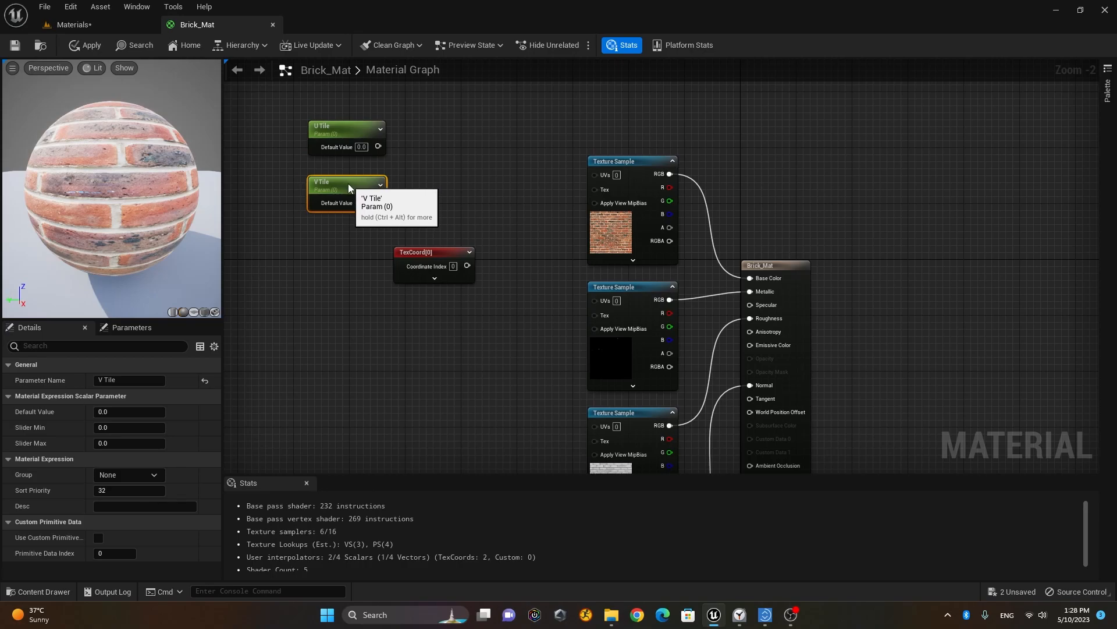
# - Add an Append3Vector node to the right of the U Tile and V Tile parameters
pyautogui.rightClick(467, 167)
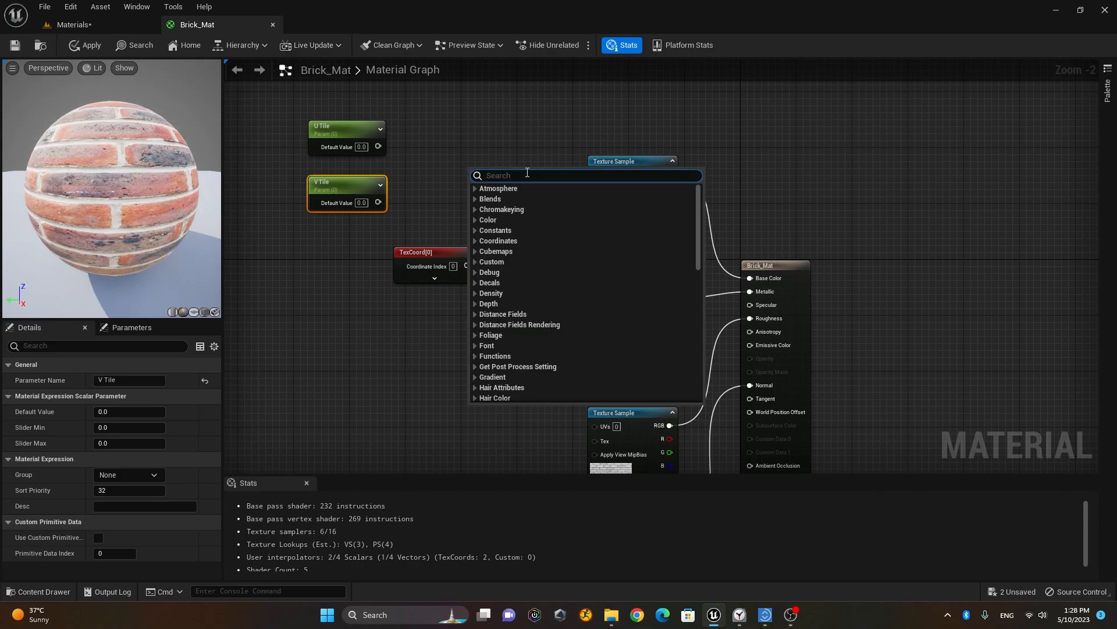
pyautogui.write('app')
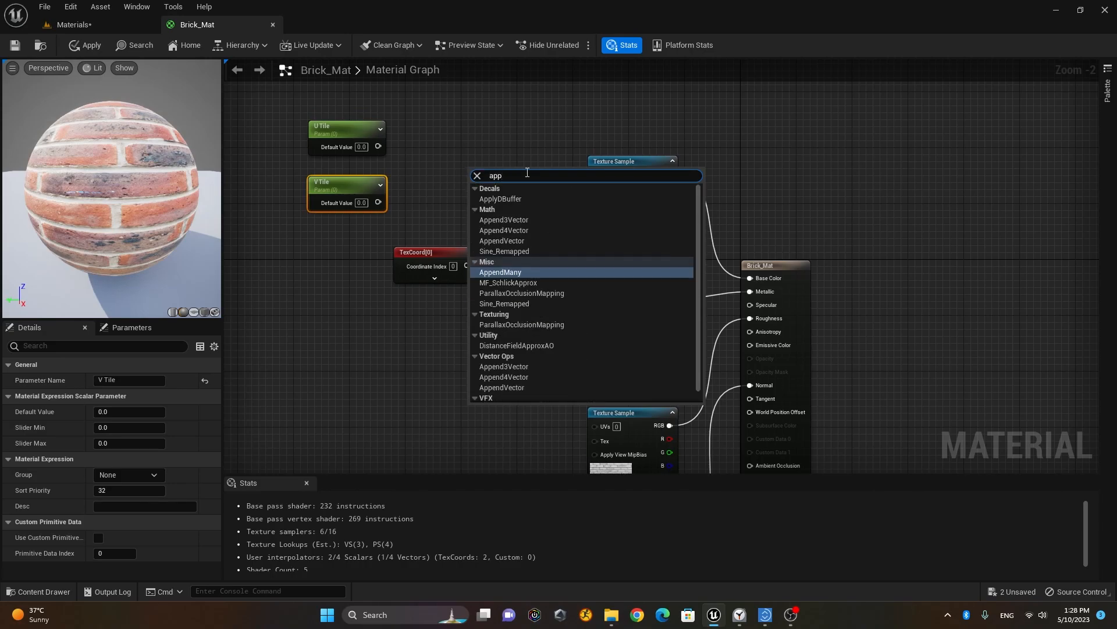
pyautogui.write('e')
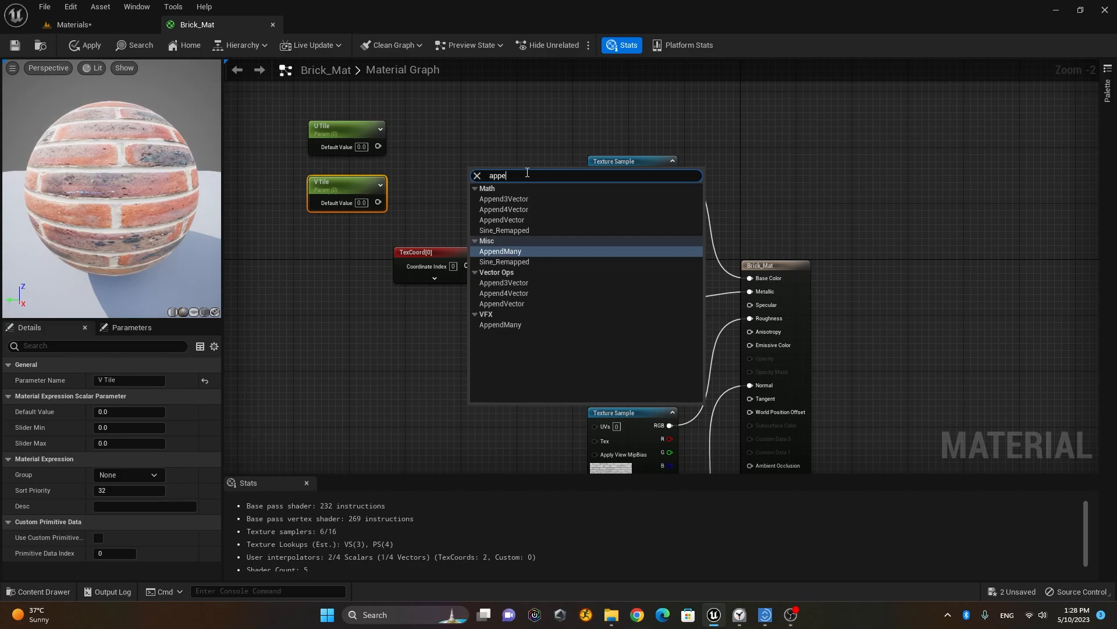
pyautogui.write('nd')
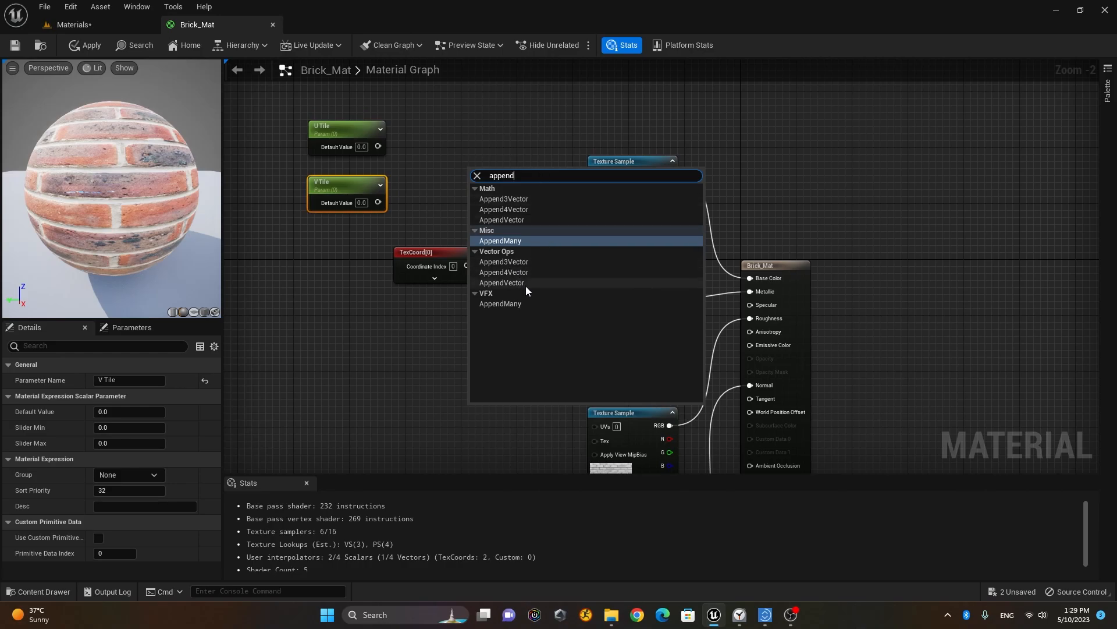
pyautogui.click(532, 263)
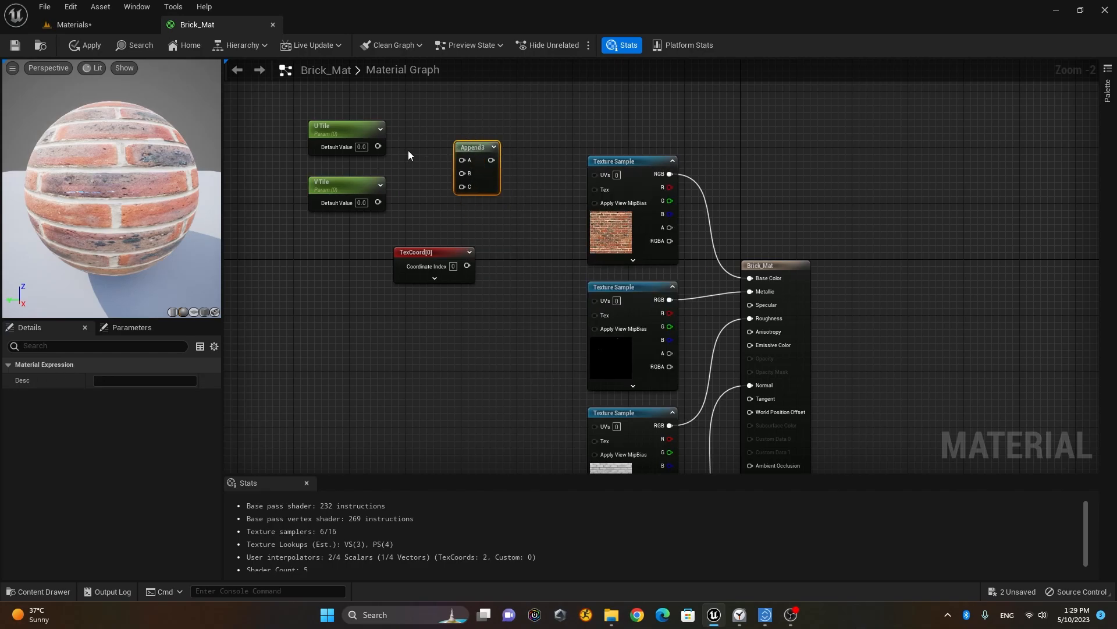
pyautogui.rightClick(497, 225)
pyautogui.click(494, 219)
pyautogui.rightClick(495, 219)
pyautogui.click(493, 214)
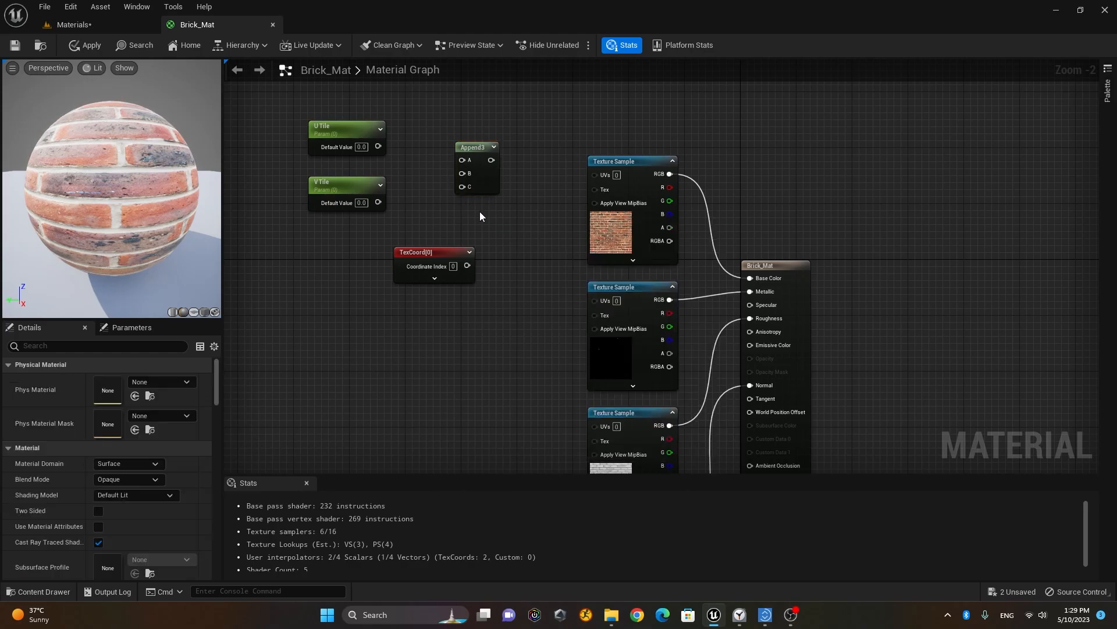
# - Add an AppendVector node beside the tile parameters and delete the Append3 node
pyautogui.rightClick(481, 216)
pyautogui.write('app')
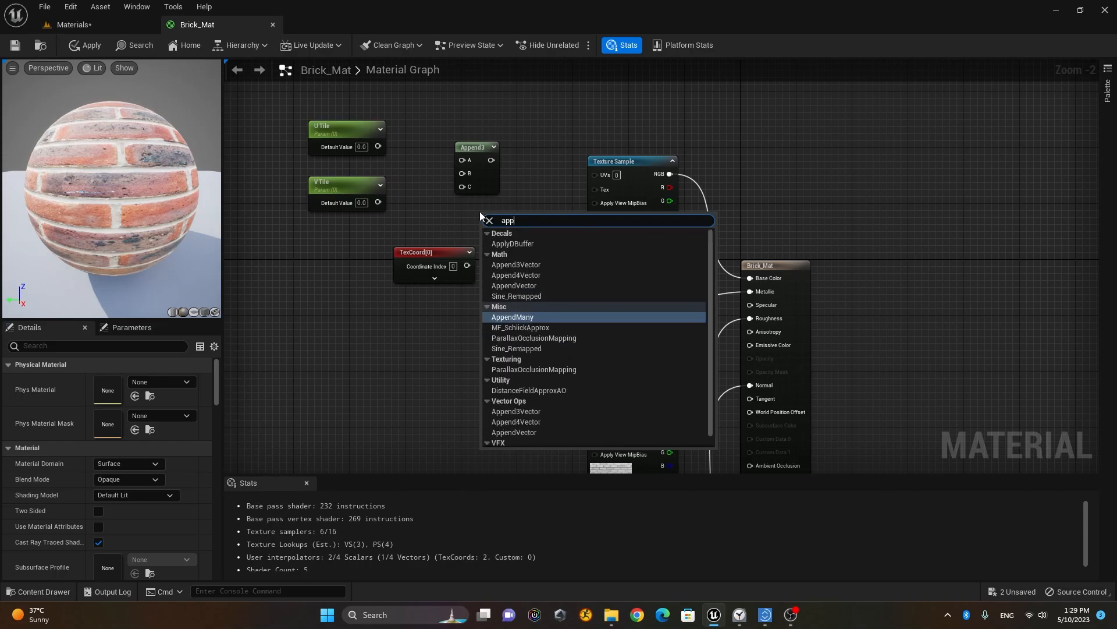
pyautogui.write('end')
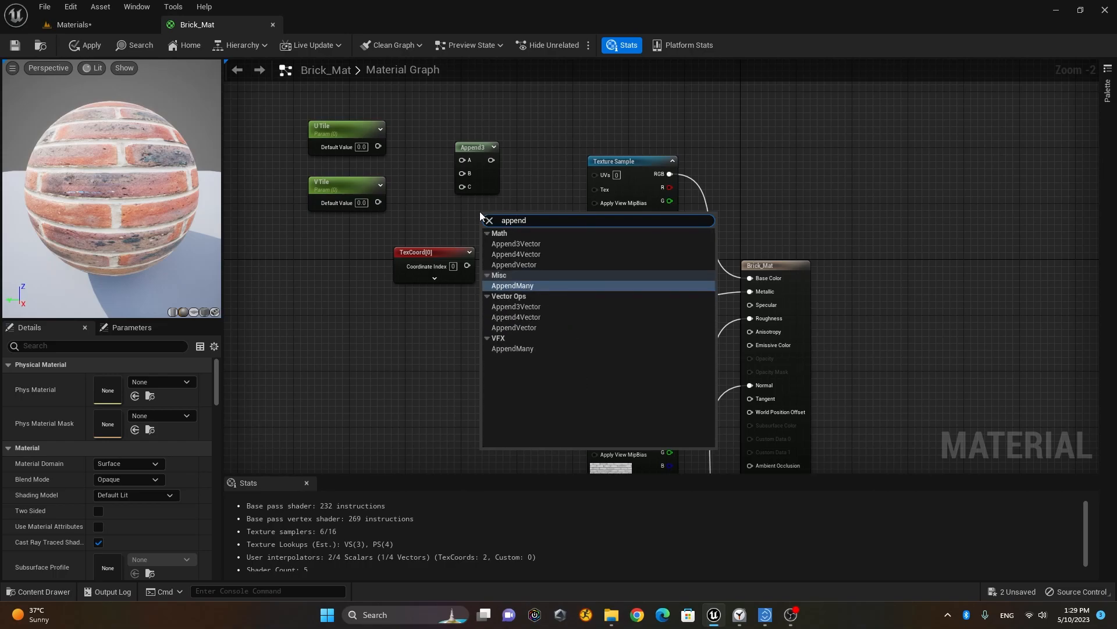
pyautogui.click(526, 327)
pyautogui.moveTo(501, 223); pyautogui.dragTo(514, 138)
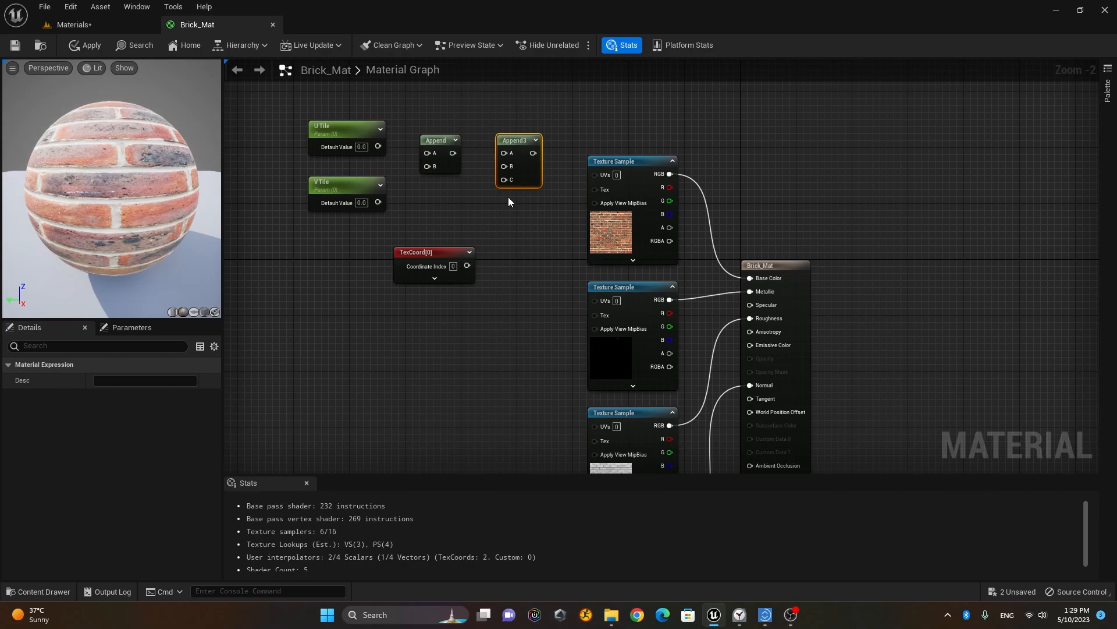
pyautogui.press('Delete')
# - Connect U Tile to input A and V Tile to input B of the Append node, and place TexCoord below it
pyautogui.moveTo(440, 137); pyautogui.dragTo(437, 145)
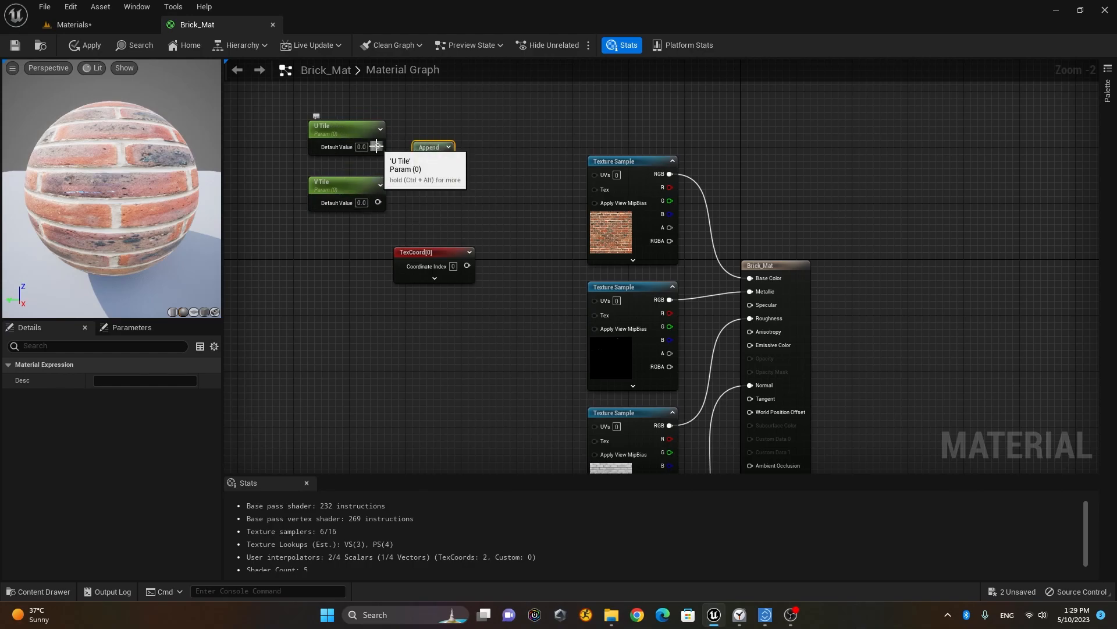
pyautogui.moveTo(377, 147); pyautogui.dragTo(419, 161)
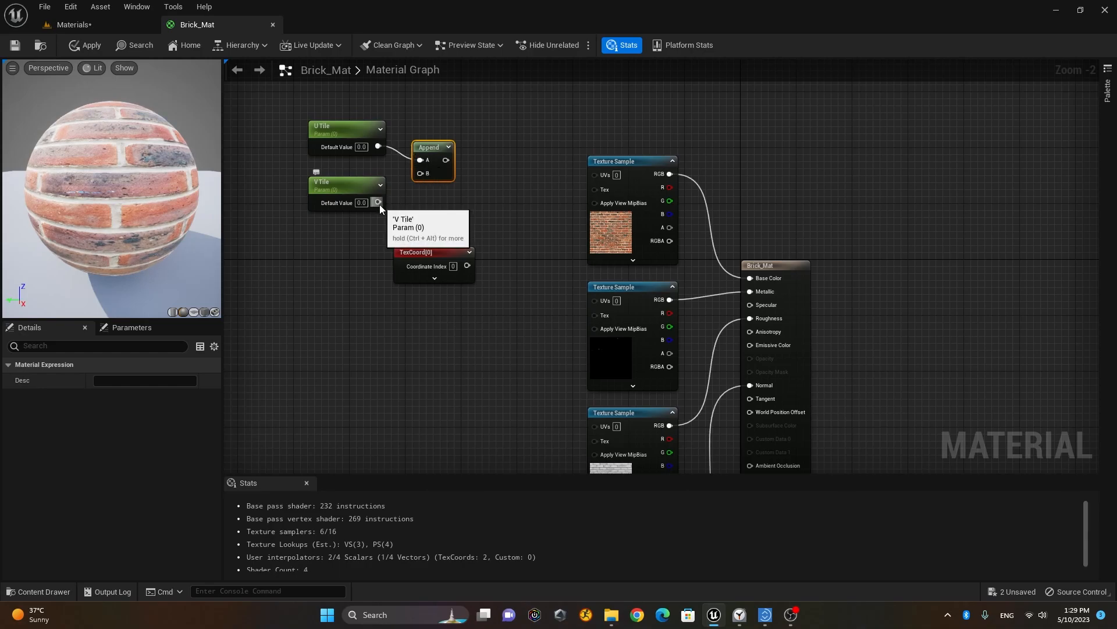
pyautogui.moveTo(379, 203); pyautogui.dragTo(420, 173)
pyautogui.moveTo(437, 255); pyautogui.dragTo(354, 246)
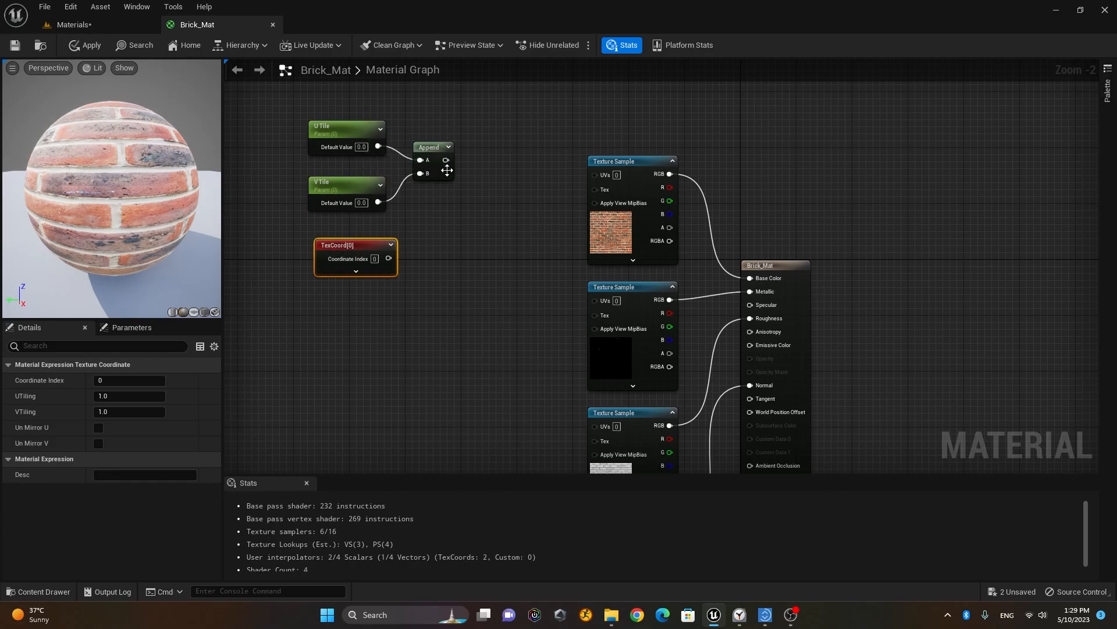
pyautogui.moveTo(363, 245); pyautogui.dragTo(417, 242)
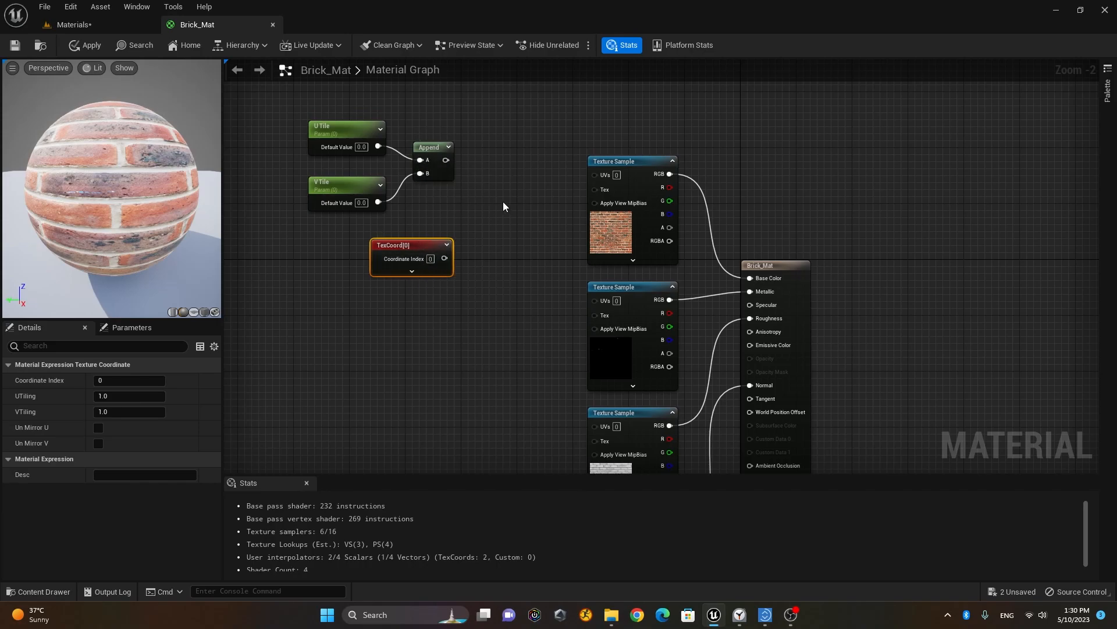
# - Add a Multiply node and connect Append to its A input and TexCoord to its B input
pyautogui.rightClick(473, 200)
pyautogui.write('multi')
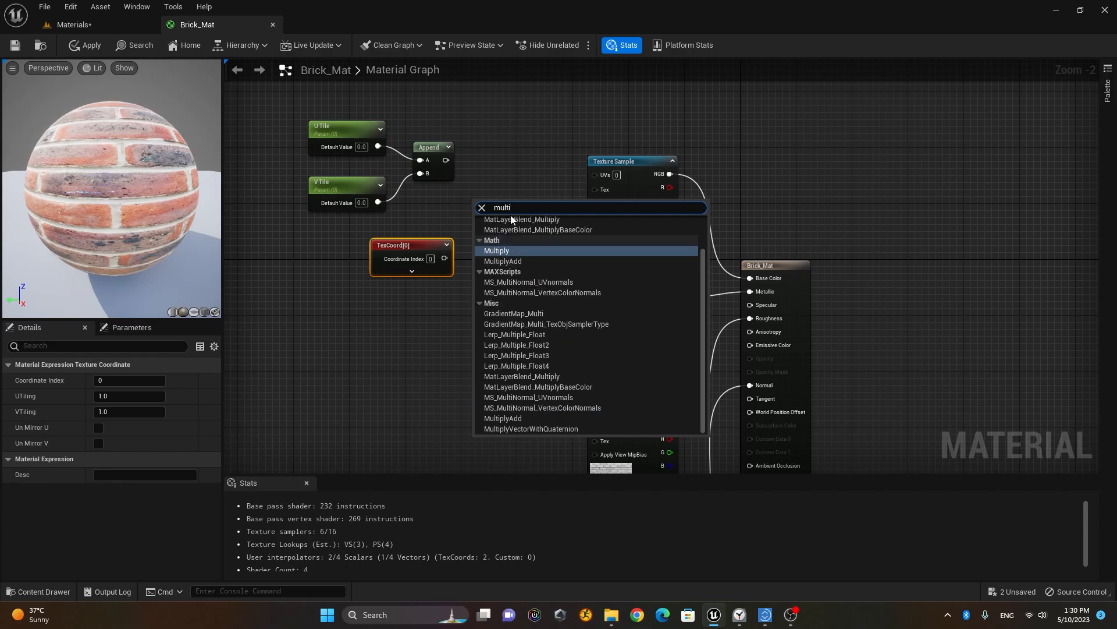
pyautogui.click(505, 163)
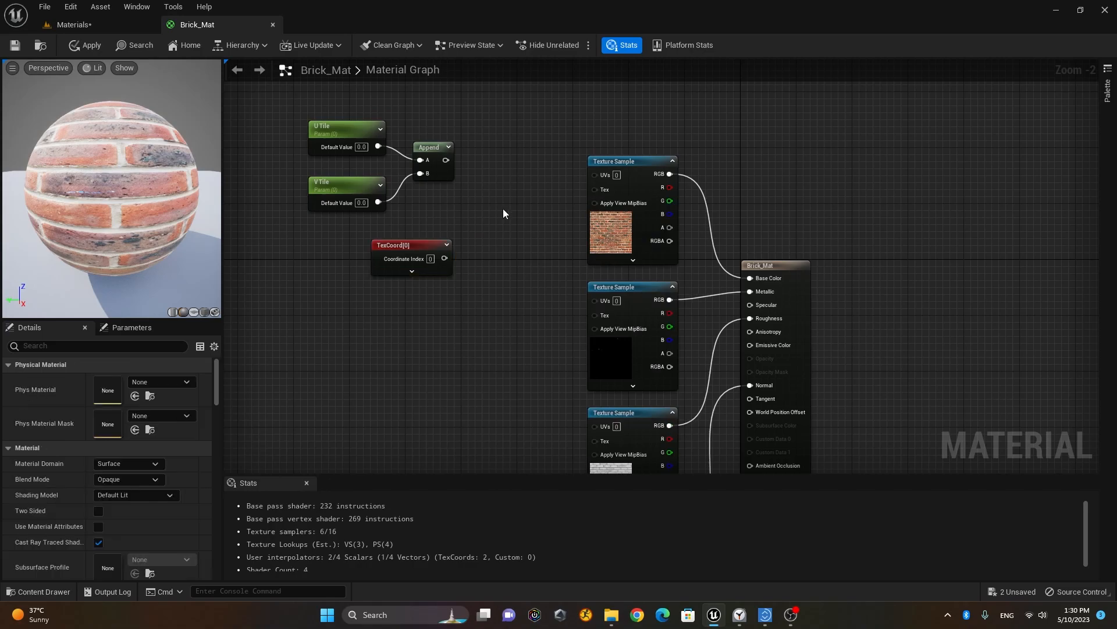
pyautogui.click(473, 201)
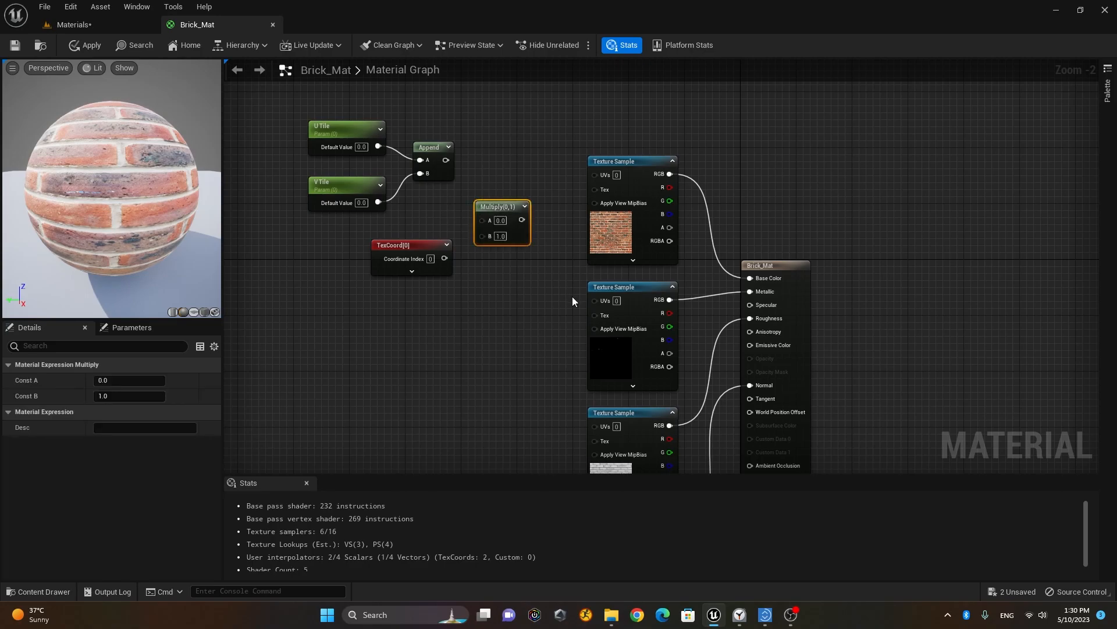
pyautogui.moveTo(512, 196); pyautogui.dragTo(519, 196)
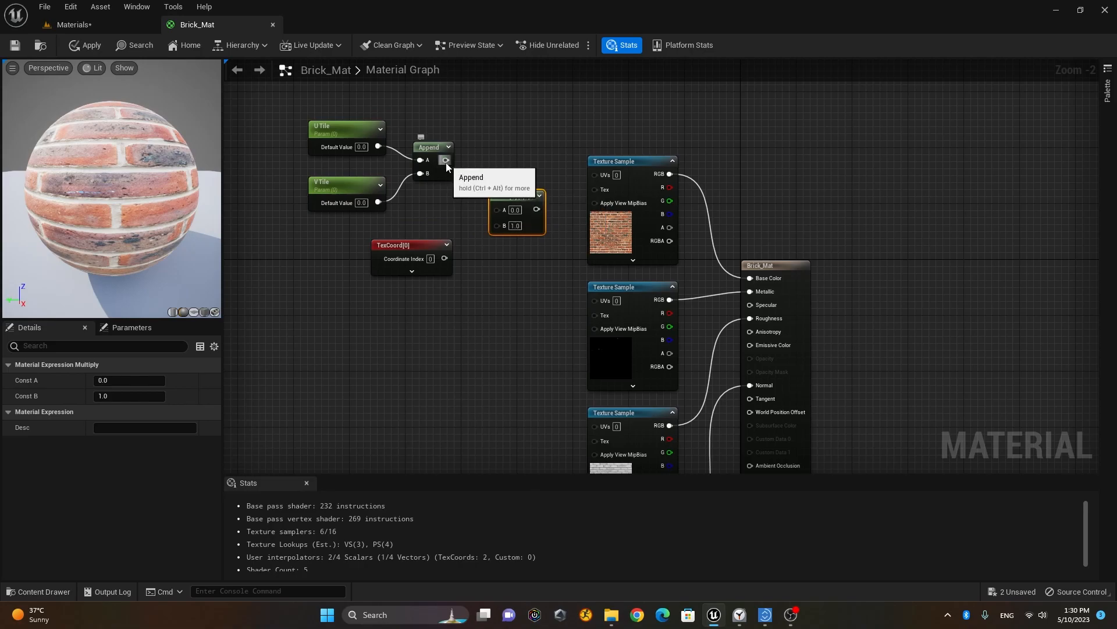
pyautogui.moveTo(446, 160); pyautogui.dragTo(497, 210)
pyautogui.moveTo(445, 258); pyautogui.dragTo(494, 224)
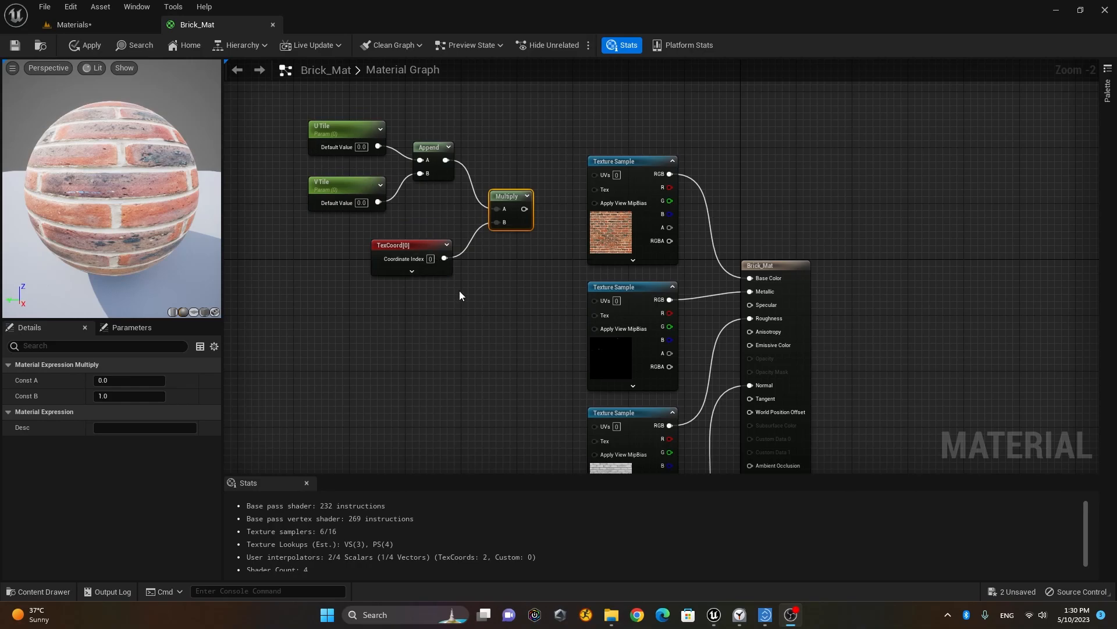
# - Move the tiling nodes further from the textures and connect Multiply to the UVs of the base color Texture Sample
pyautogui.scroll(-1, 459, 294)
pyautogui.moveTo(487, 314); pyautogui.dragTo(650, 348, button='right')
pyautogui.moveTo(449, 166); pyautogui.dragTo(692, 331)
pyautogui.moveTo(660, 242); pyautogui.dragTo(736, 216)
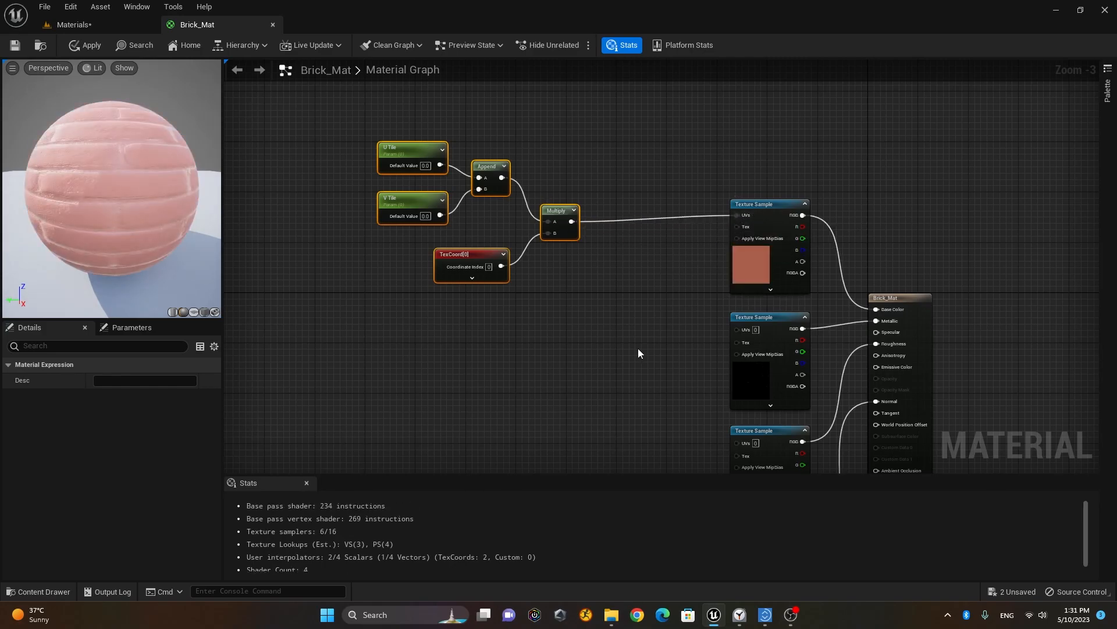
pyautogui.moveTo(96, 171); pyautogui.dragTo(53, 156)
pyautogui.moveTo(54, 156)
pyautogui.mouseDown(button='right')
pyautogui.moveTo(76, 133)
pyautogui.moveTo(62, 150)
pyautogui.mouseUp(button='right')
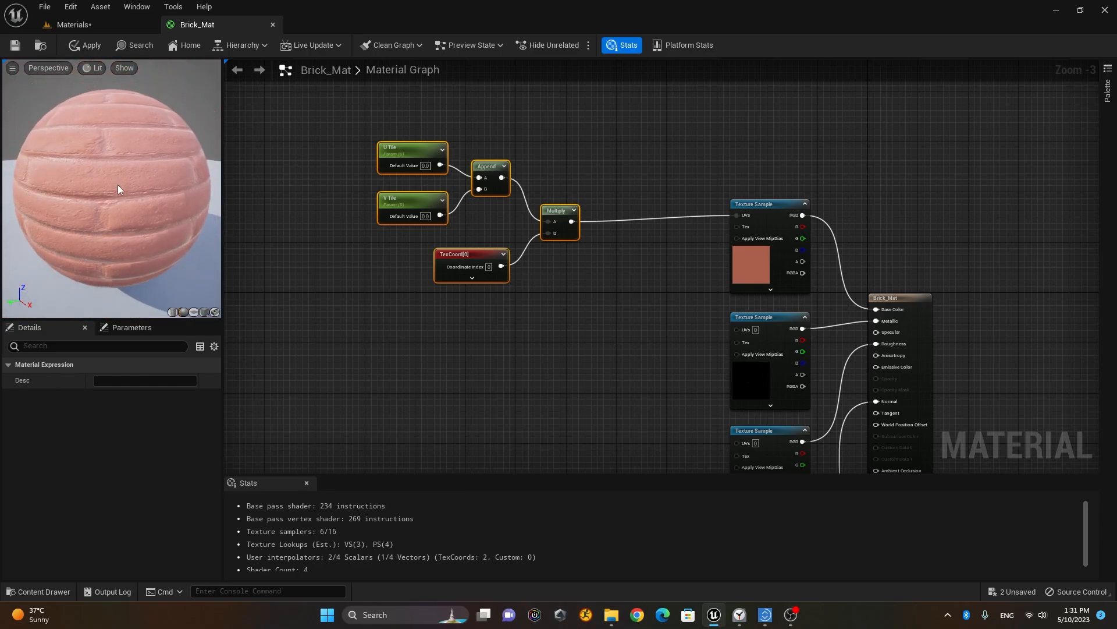
pyautogui.moveTo(151, 207); pyautogui.dragTo(194, 214, button='right')
pyautogui.scroll(-5, 687, 313)
pyautogui.scroll(5, 669, 307)
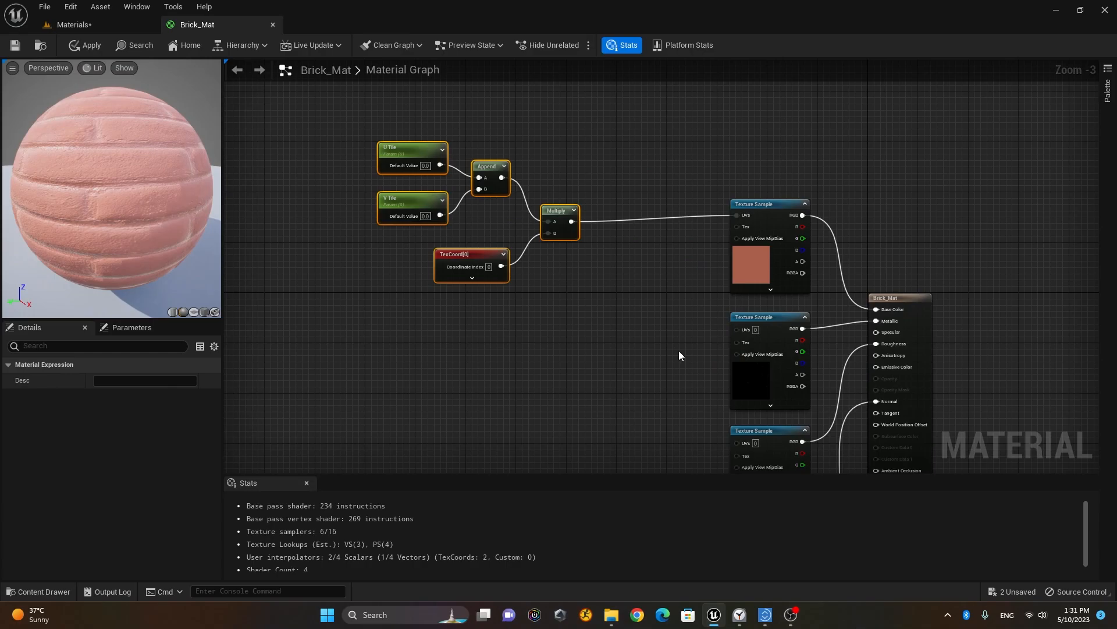
# - Connect the Multiply output to the UVs of the metallic, roughness and normal Texture Samples
pyautogui.moveTo(664, 283); pyautogui.dragTo(639, 129, button='right')
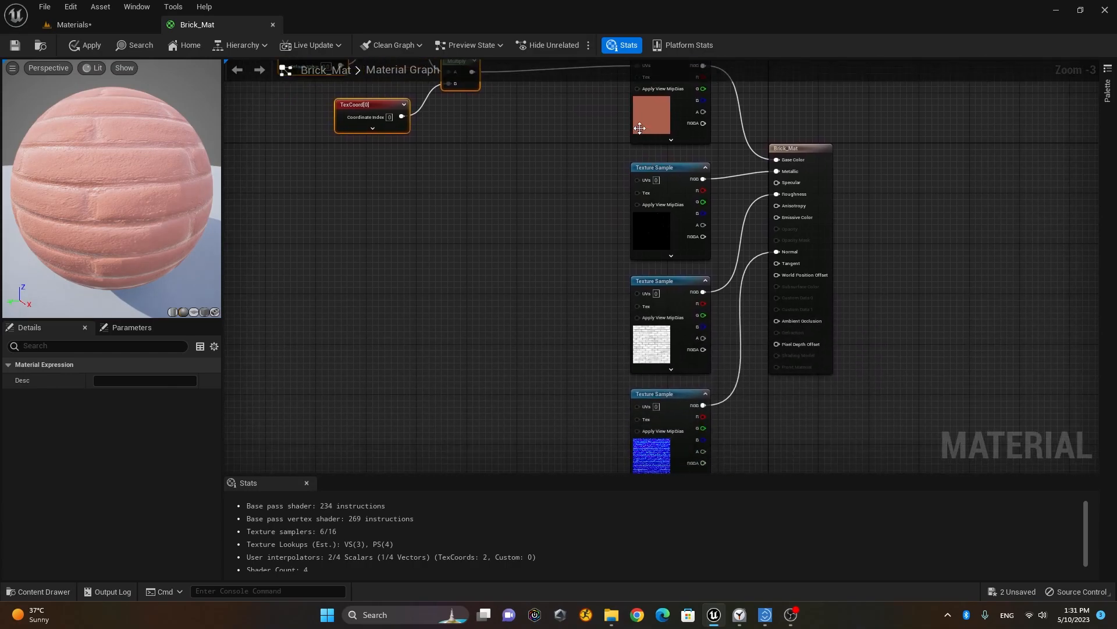
pyautogui.moveTo(591, 282); pyautogui.dragTo(556, 289, button='right')
pyautogui.scroll(-1, 574, 279)
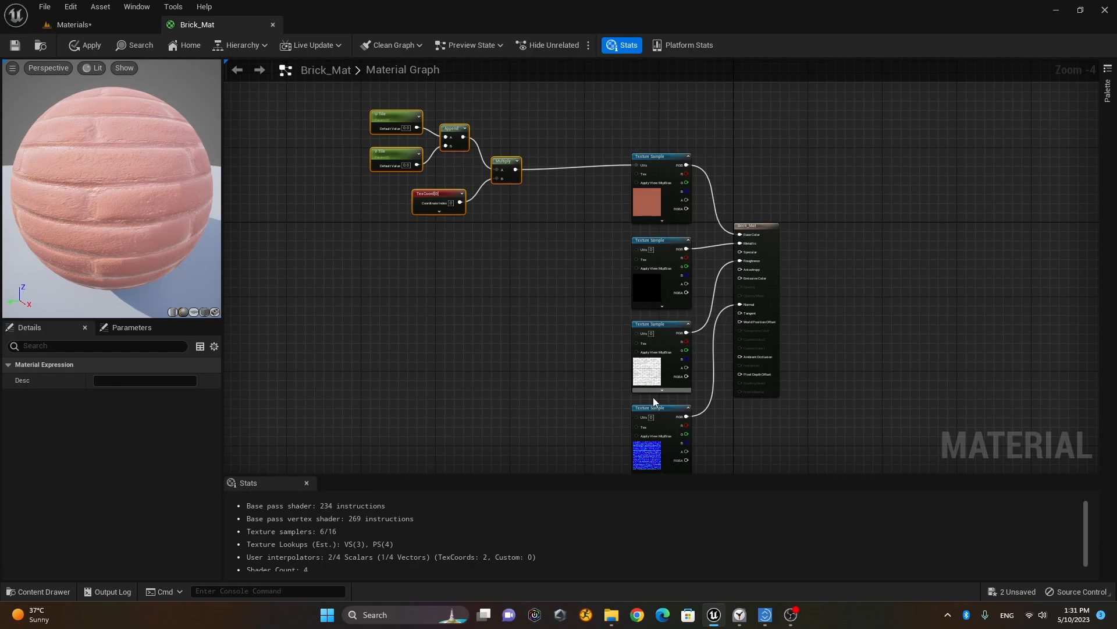
pyautogui.moveTo(516, 175); pyautogui.dragTo(637, 249)
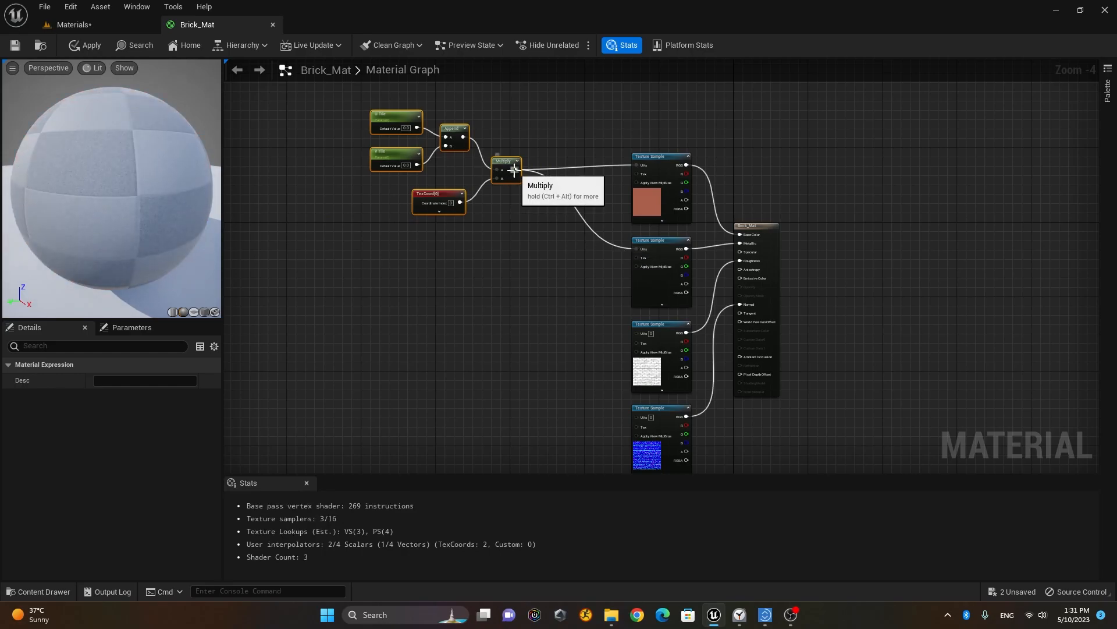
pyautogui.moveTo(516, 170); pyautogui.dragTo(640, 333)
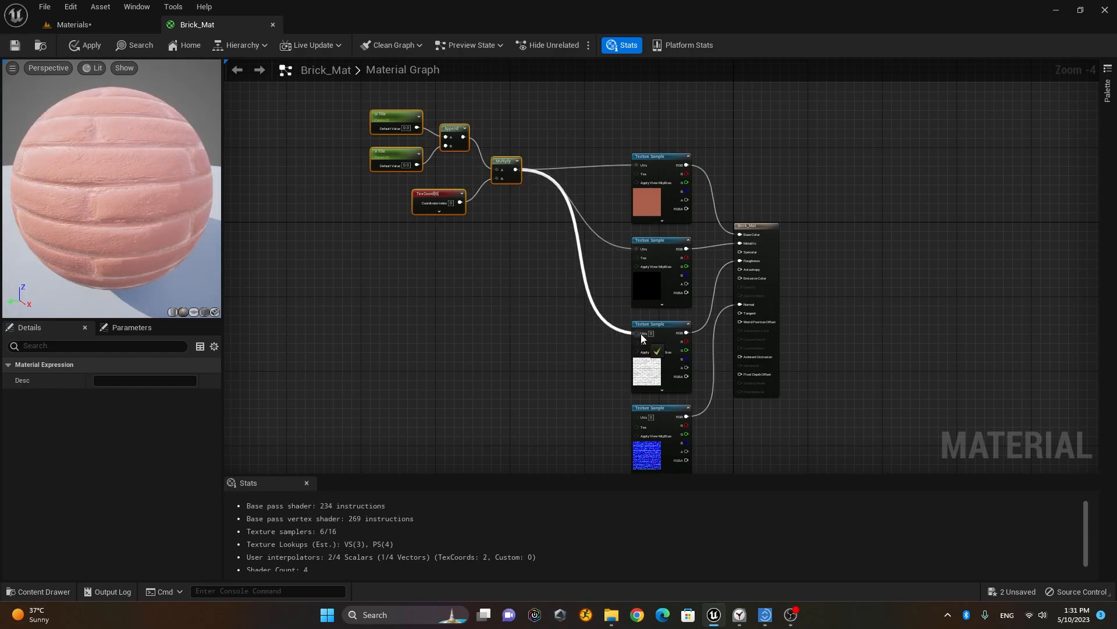
pyautogui.moveTo(516, 169); pyautogui.dragTo(634, 417)
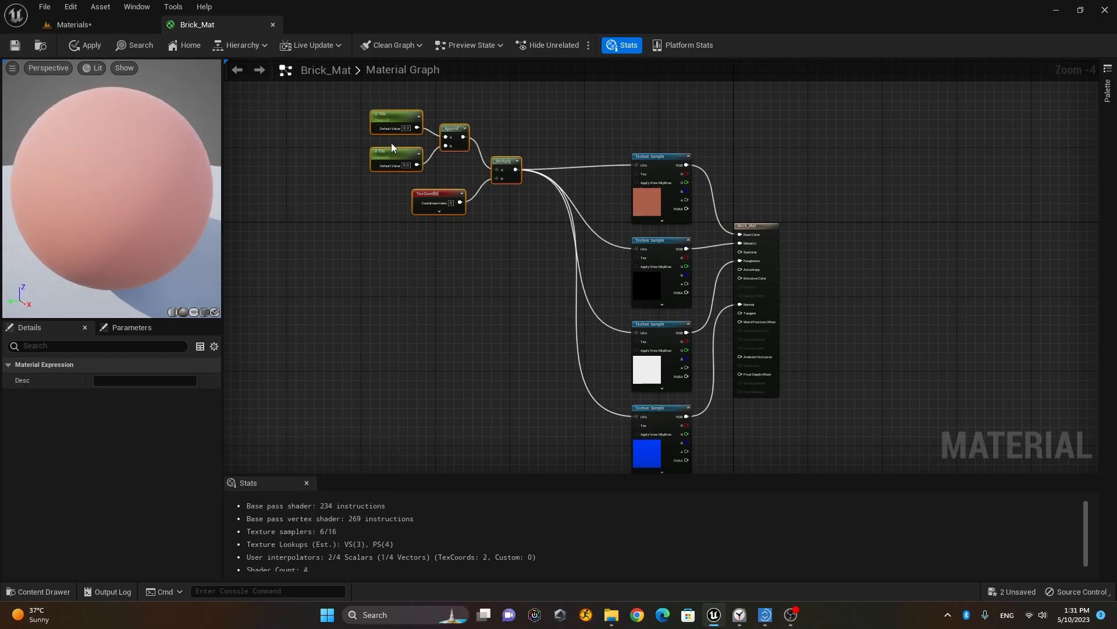
# - Set the default values of the U Tile and V Tile parameters to 1
pyautogui.moveTo(466, 173); pyautogui.dragTo(499, 259, button='right')
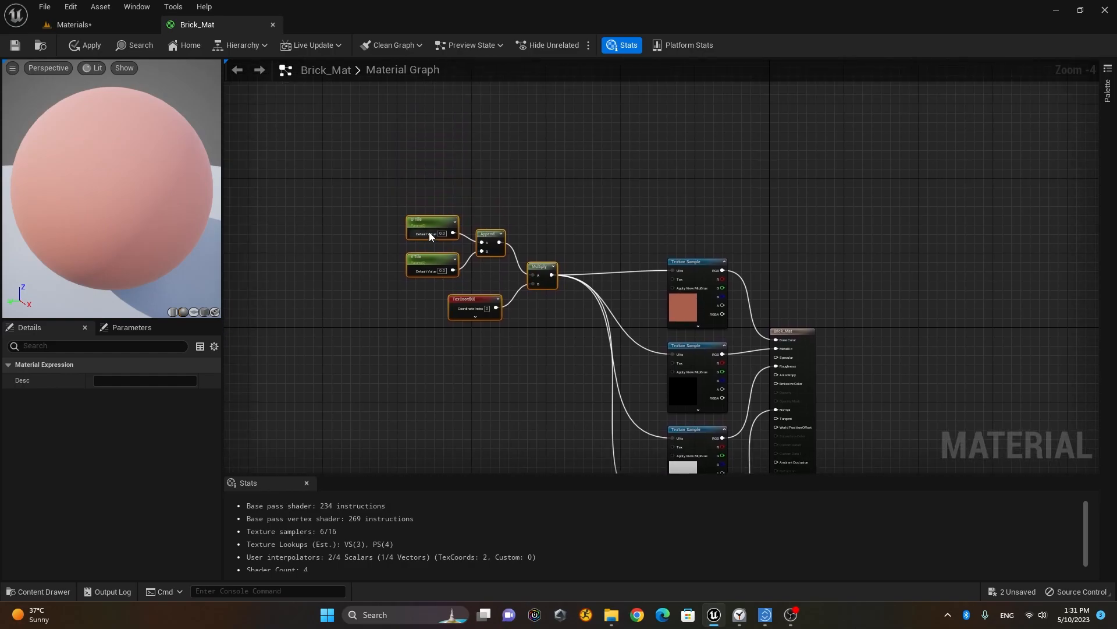
pyautogui.scroll(4, 494, 297)
pyautogui.click(442, 207)
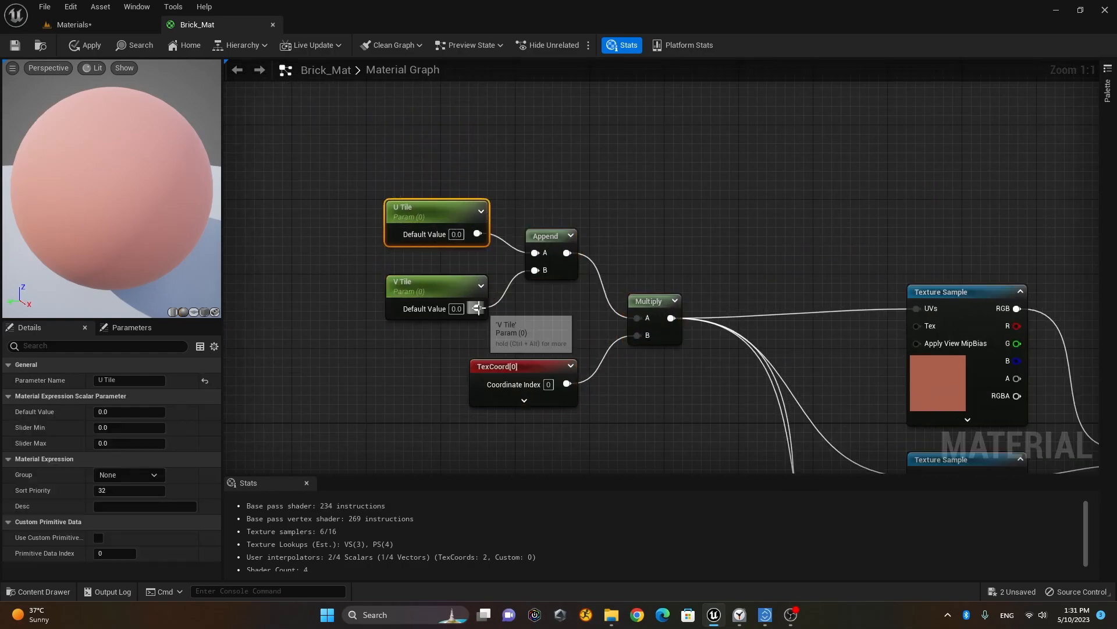
pyautogui.click(457, 234)
pyautogui.write('1')
pyautogui.press('Return')
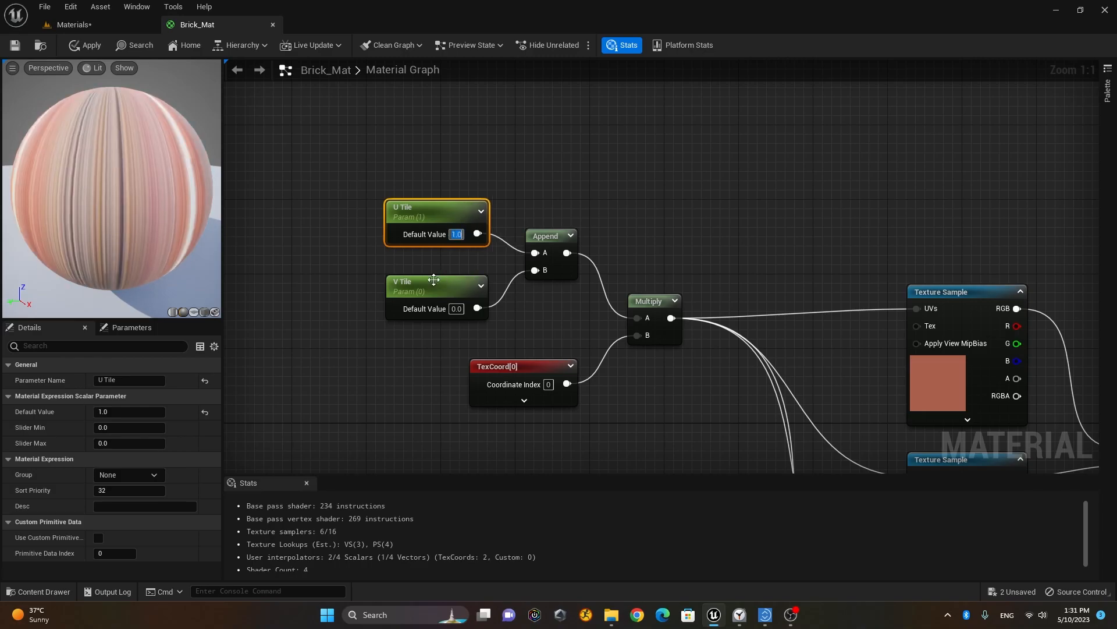
pyautogui.click(456, 308)
pyautogui.write('1')
pyautogui.press('Return')
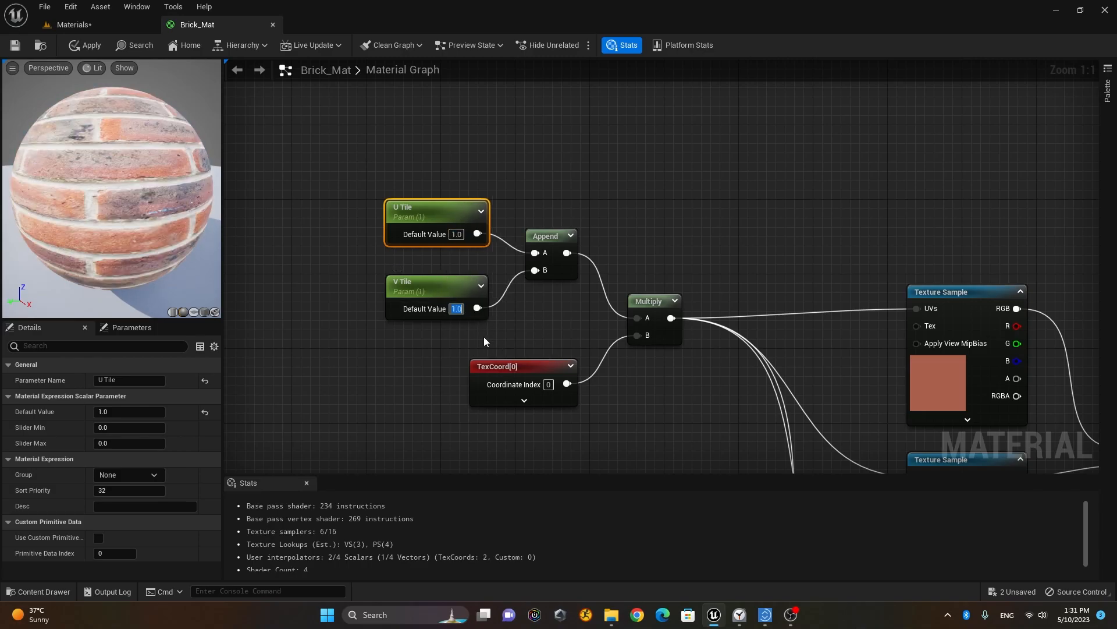
# - Save the Brick_Mat material and check the brick box in the level before returning to the material graph
pyautogui.click(469, 129)
pyautogui.click(14, 46)
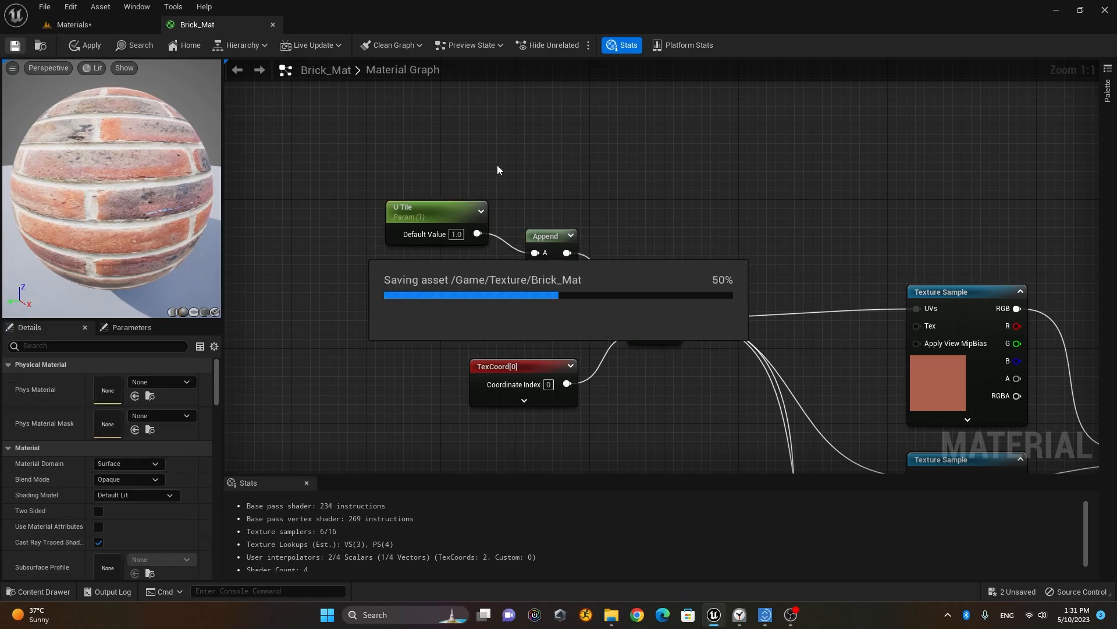
pyautogui.click(100, 25)
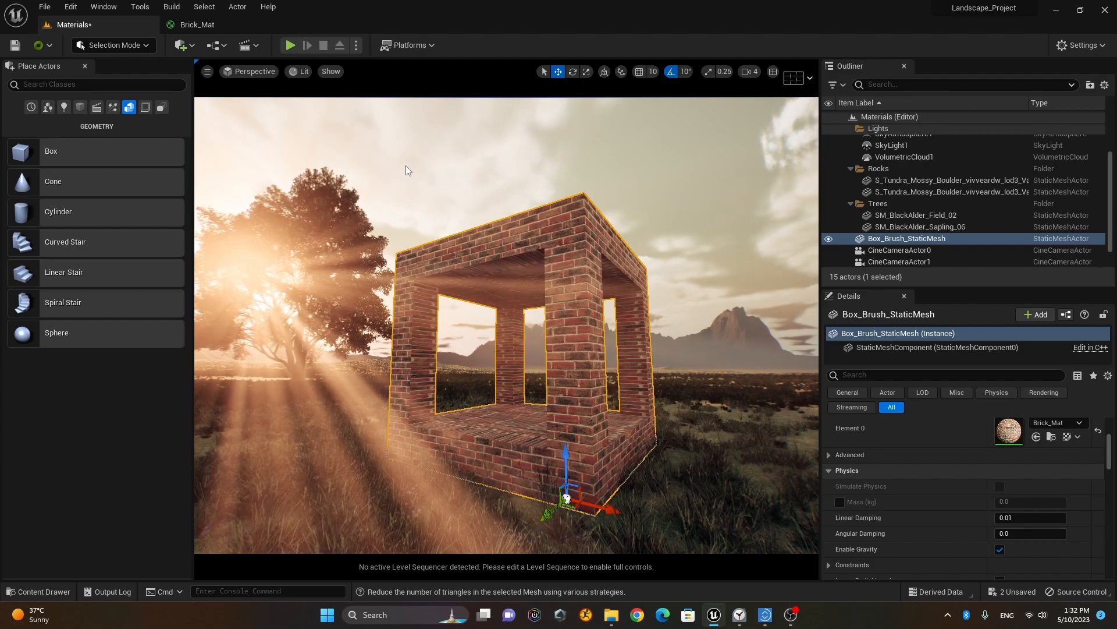
pyautogui.click(202, 25)
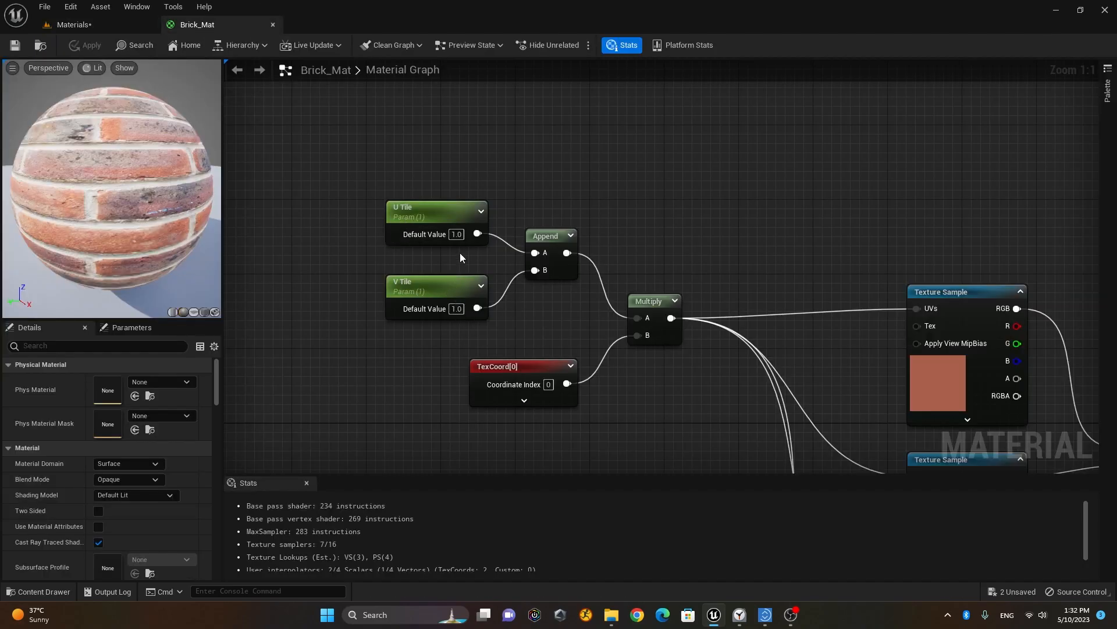
# - Set the default values of U Tile and V Tile to 2 and check the brick box in the level
pyautogui.click(458, 235)
pyautogui.write('2')
pyautogui.press('Return')
pyautogui.click(458, 308)
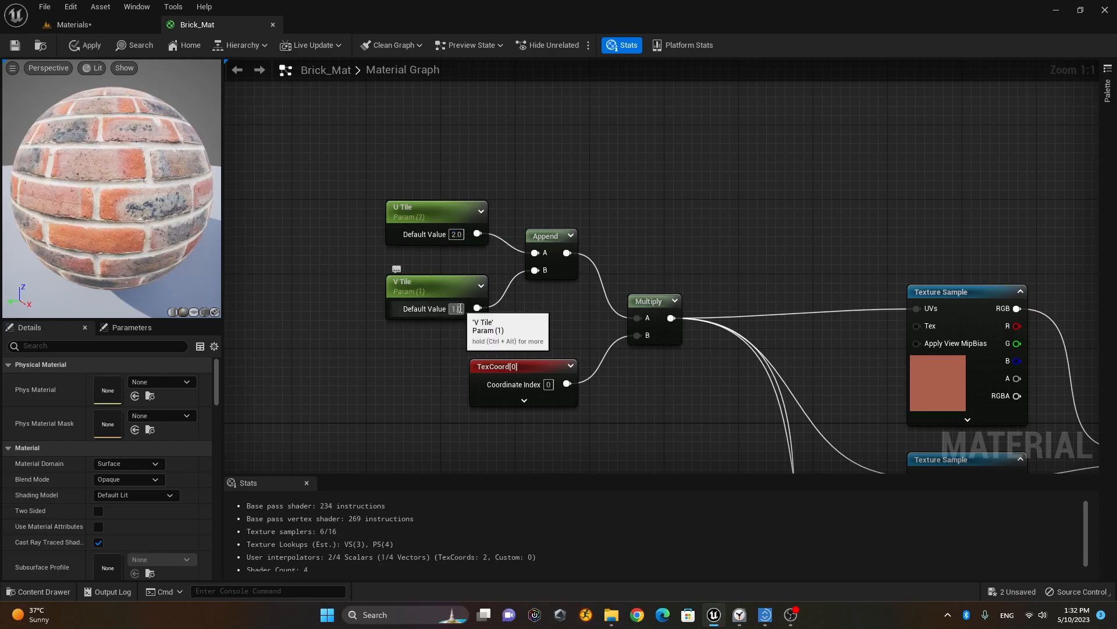
pyautogui.write('2')
pyautogui.press('Return')
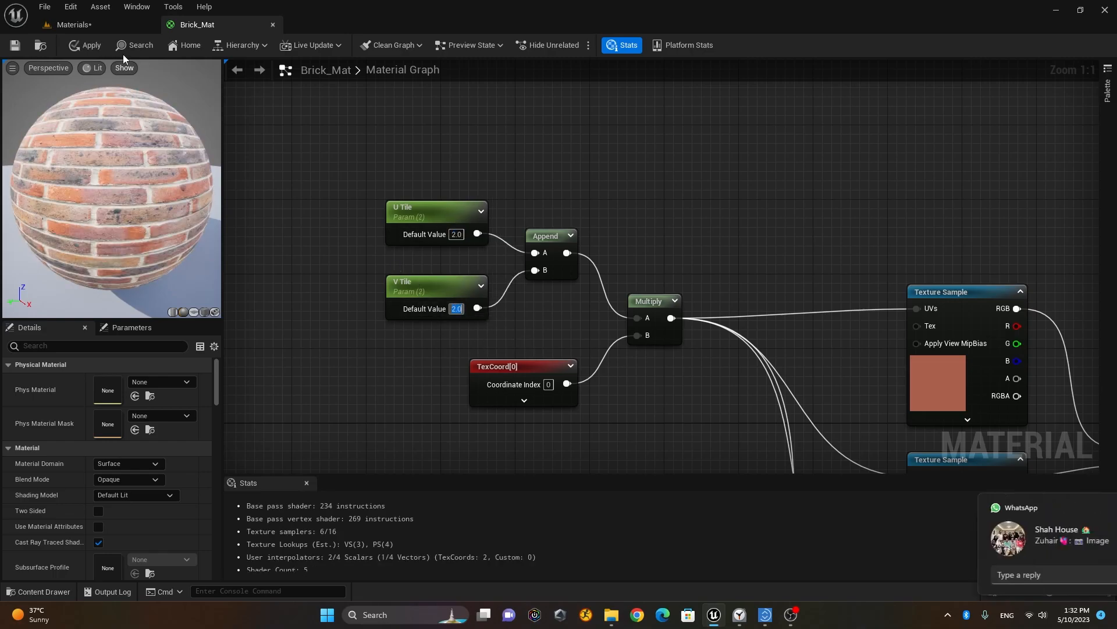
pyautogui.click(113, 26)
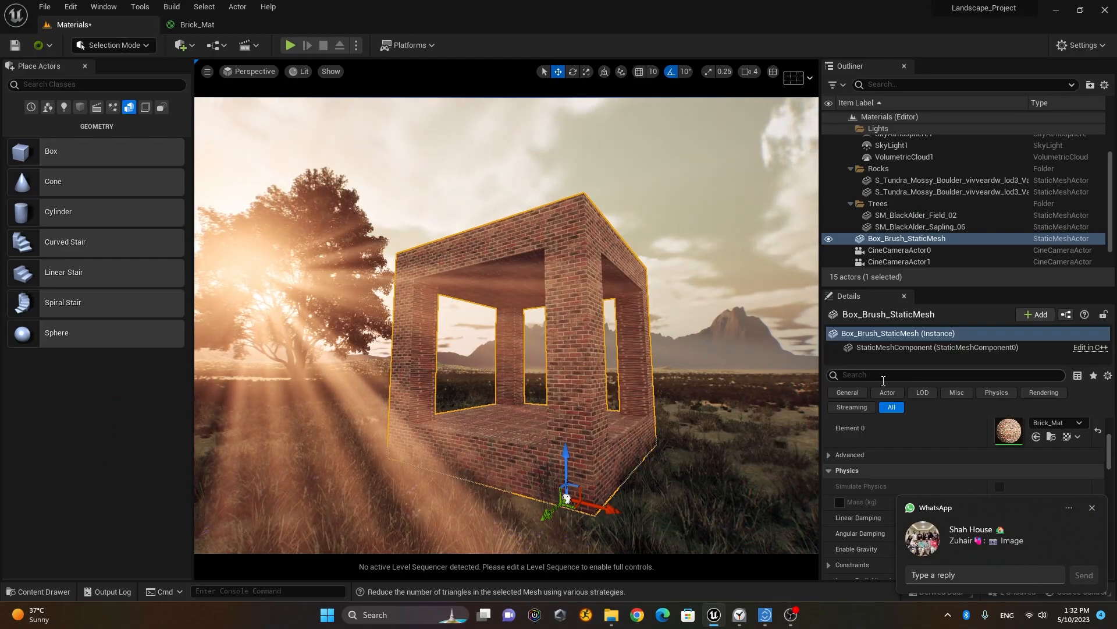
pyautogui.click(1092, 508)
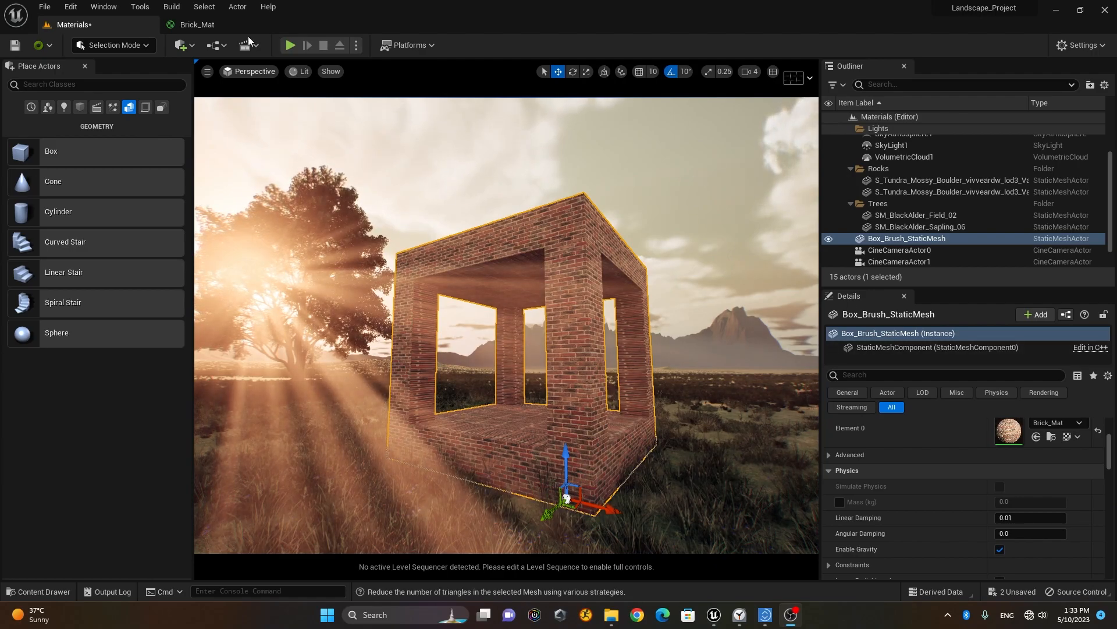
# - Set the U Tile default value to 1.52 in Brick_Mat, and save and close the material
pyautogui.click(197, 25)
pyautogui.click(14, 46)
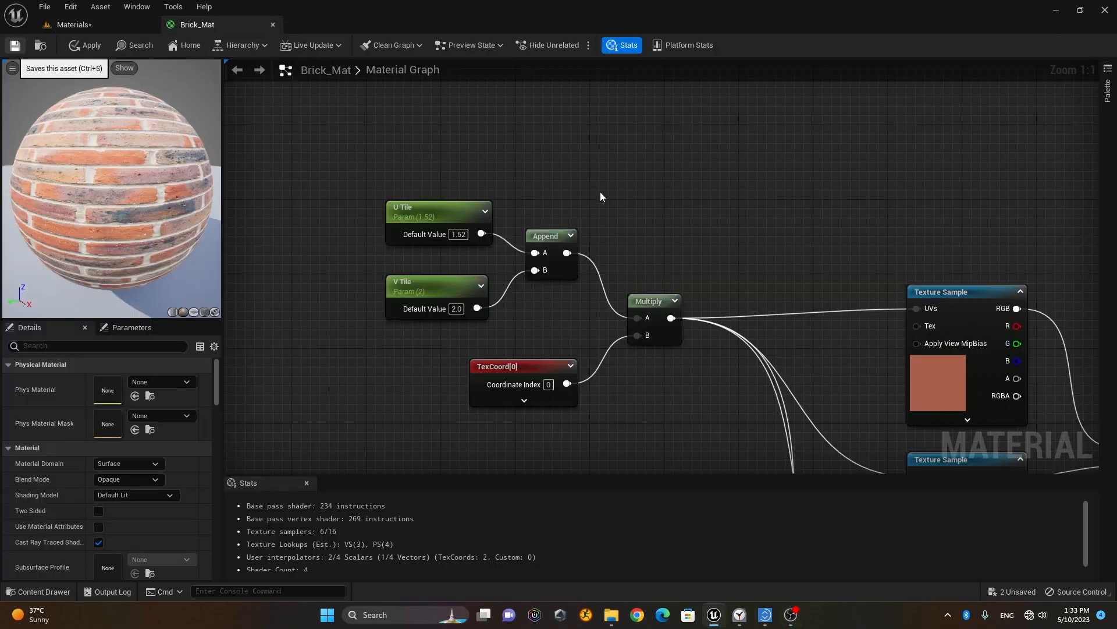
pyautogui.moveTo(806, 265); pyautogui.dragTo(739, 198, button='right')
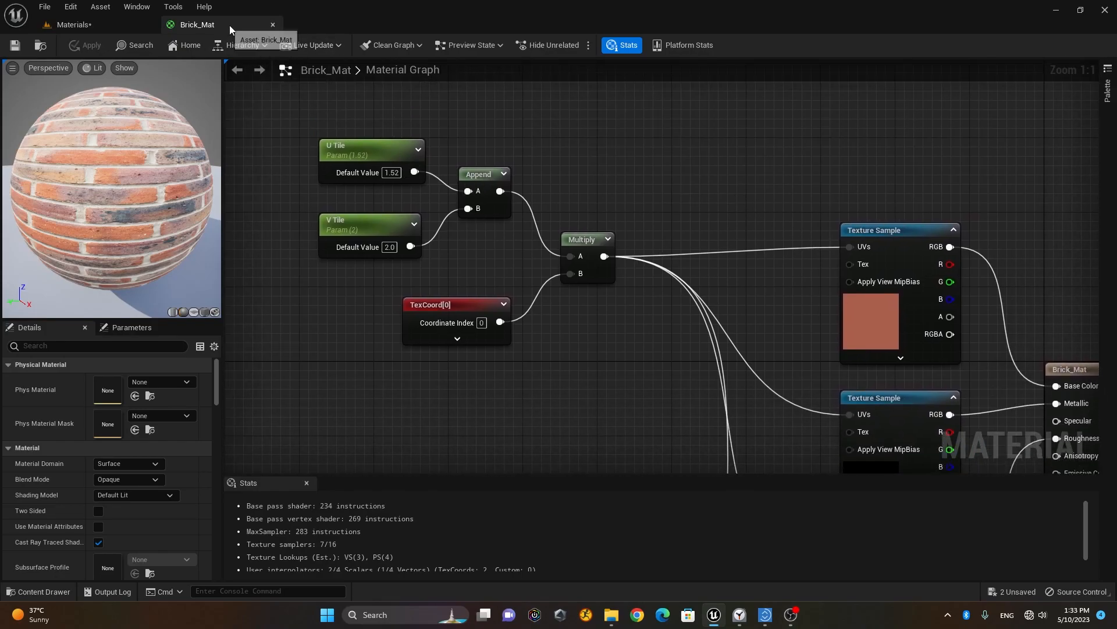
pyautogui.click(273, 26)
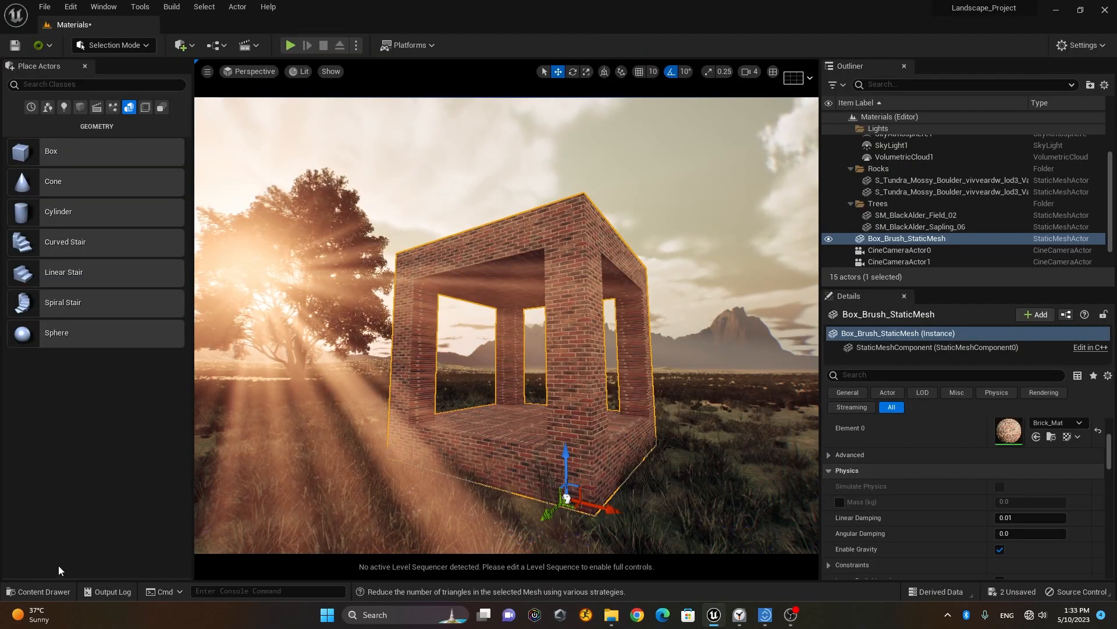
# - Create a material instance from Brick_Mat with the default name and open it docked beside the Materials level
pyautogui.click(38, 592)
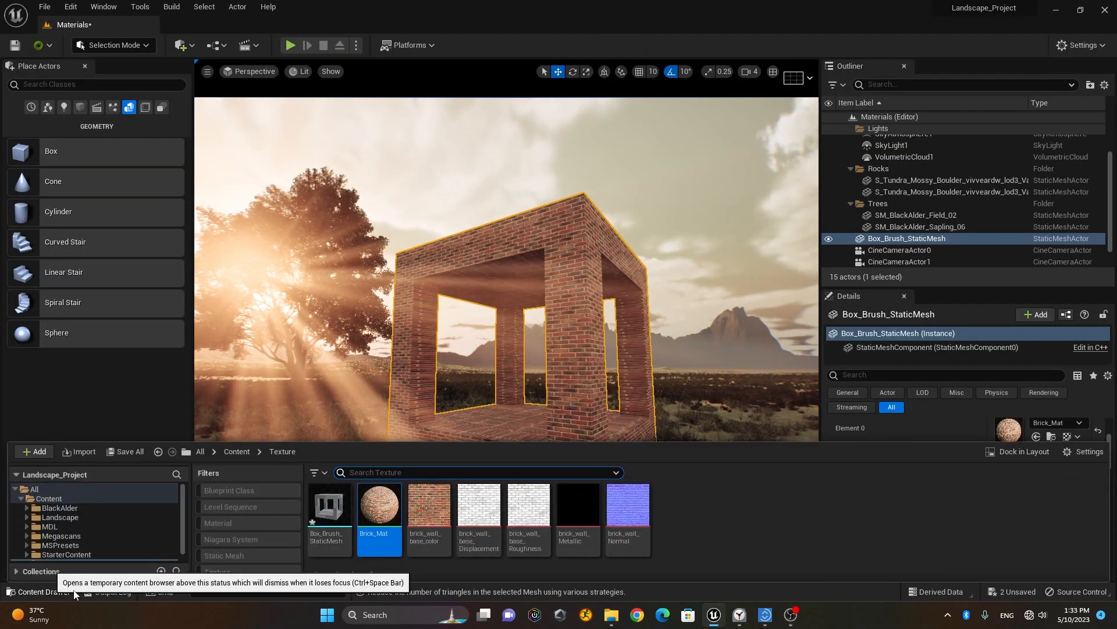
pyautogui.rightClick(384, 510)
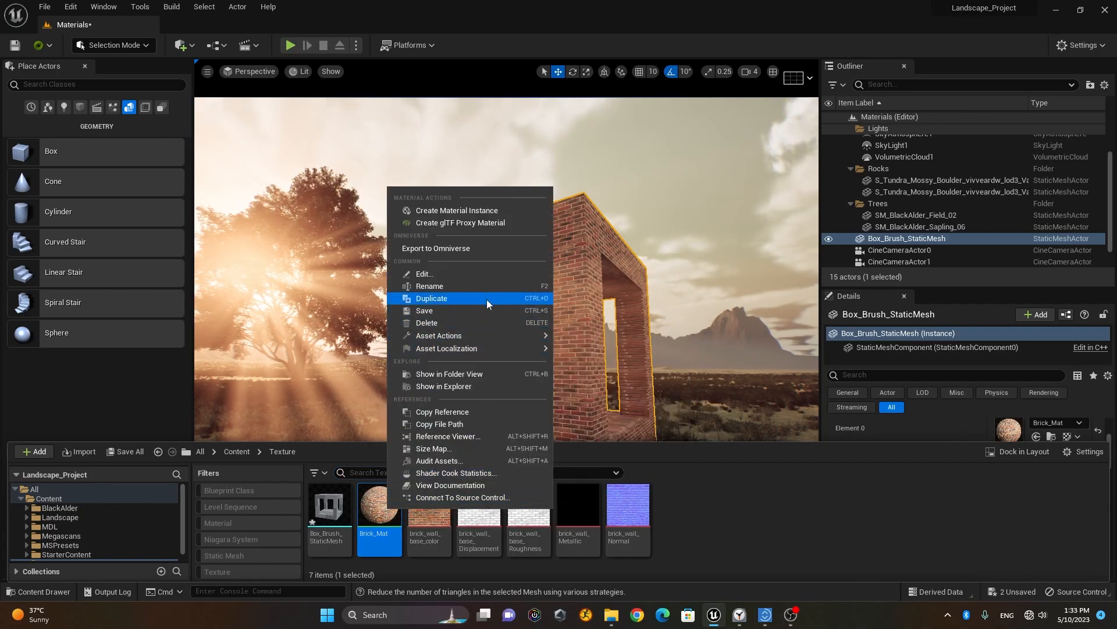
pyautogui.click(494, 212)
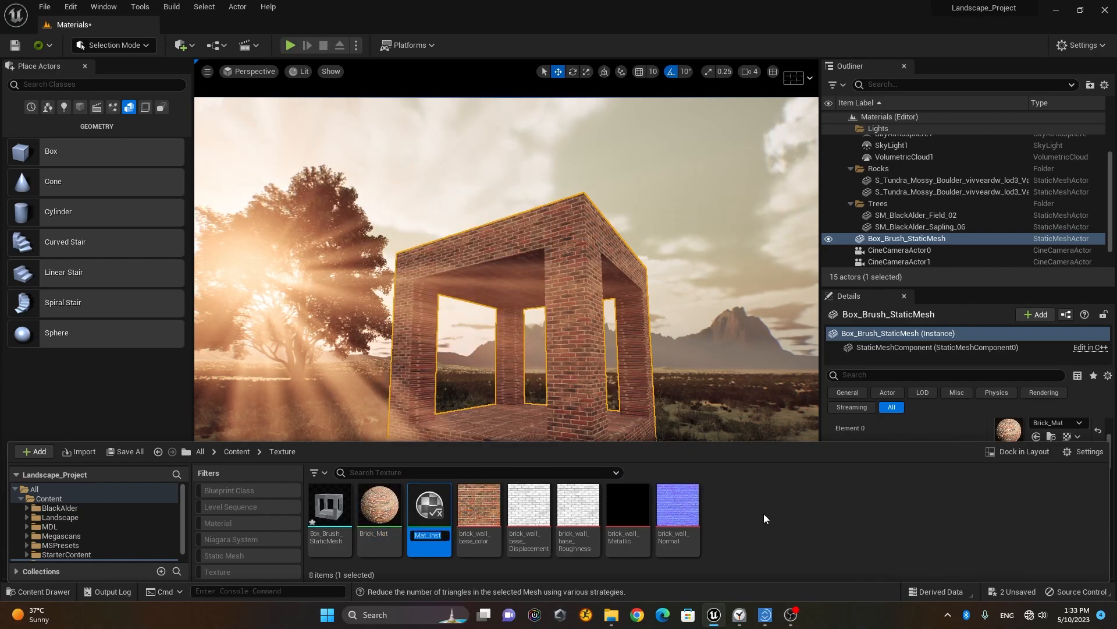
pyautogui.press('Return')
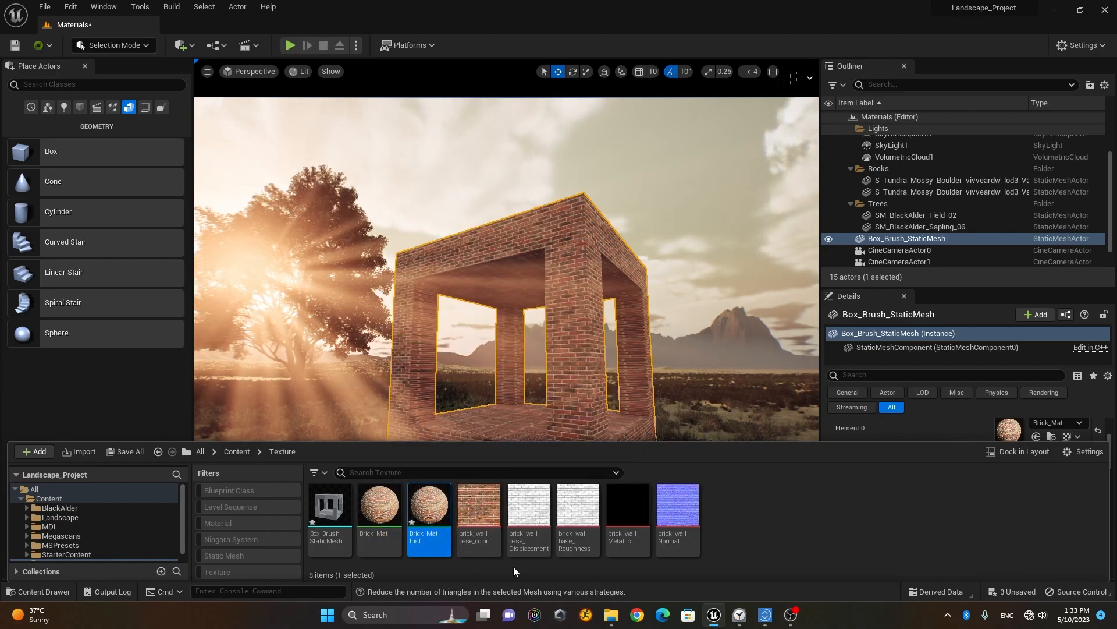
pyautogui.doubleClick(438, 515)
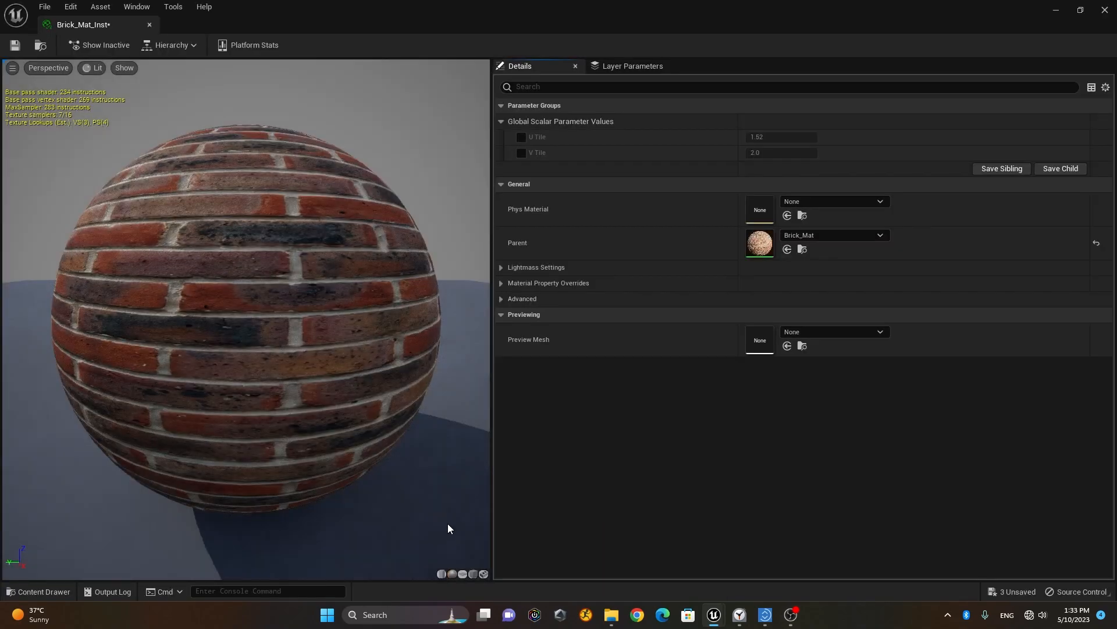
pyautogui.moveTo(88, 25); pyautogui.dragTo(208, 32)
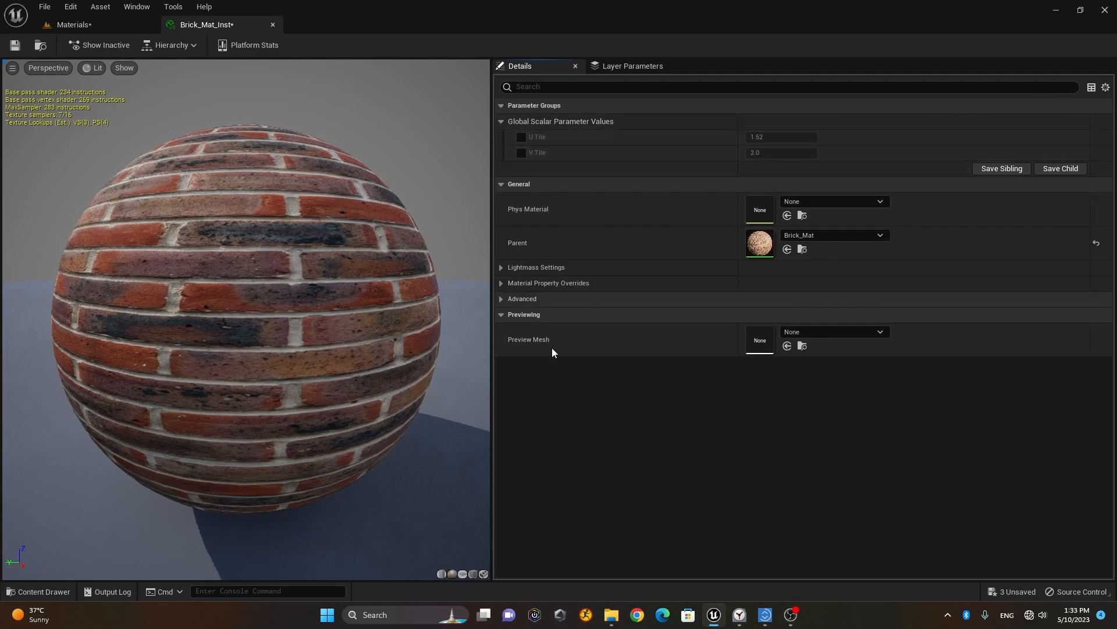
# - Enable the U Tile and V Tile overrides in the material instance and set U Tile to 2
pyautogui.click(520, 138)
pyautogui.click(521, 153)
pyautogui.click(775, 139)
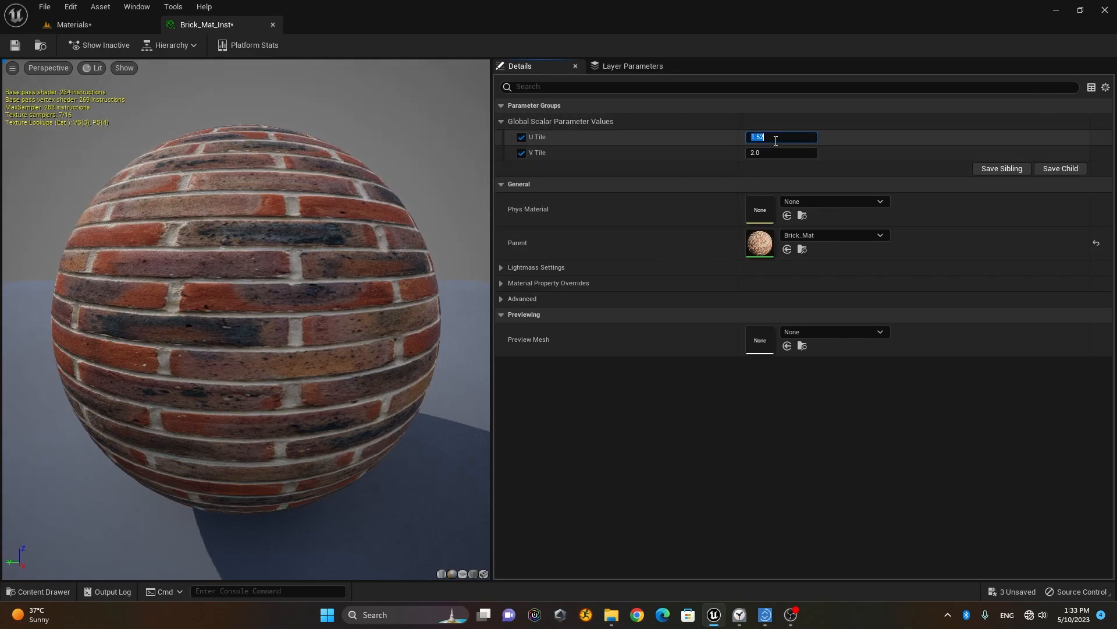
pyautogui.write('2')
pyautogui.press('Return')
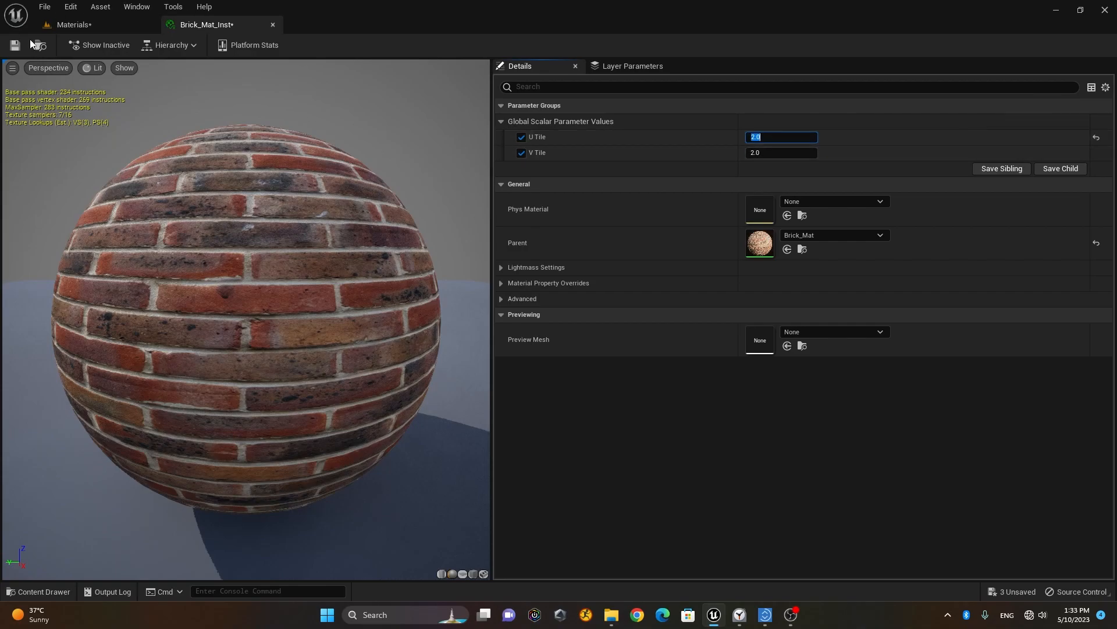
# - Check the brick box in the level, and set U Tile and V Tile to 10 in the material instance
pyautogui.click(76, 25)
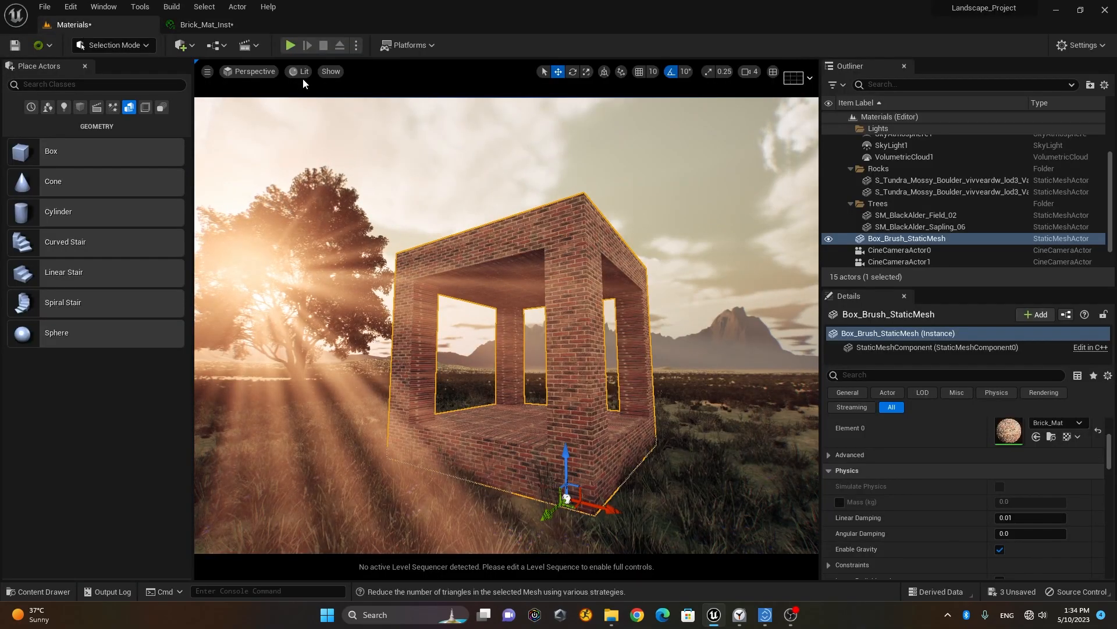
pyautogui.click(216, 25)
pyautogui.click(778, 138)
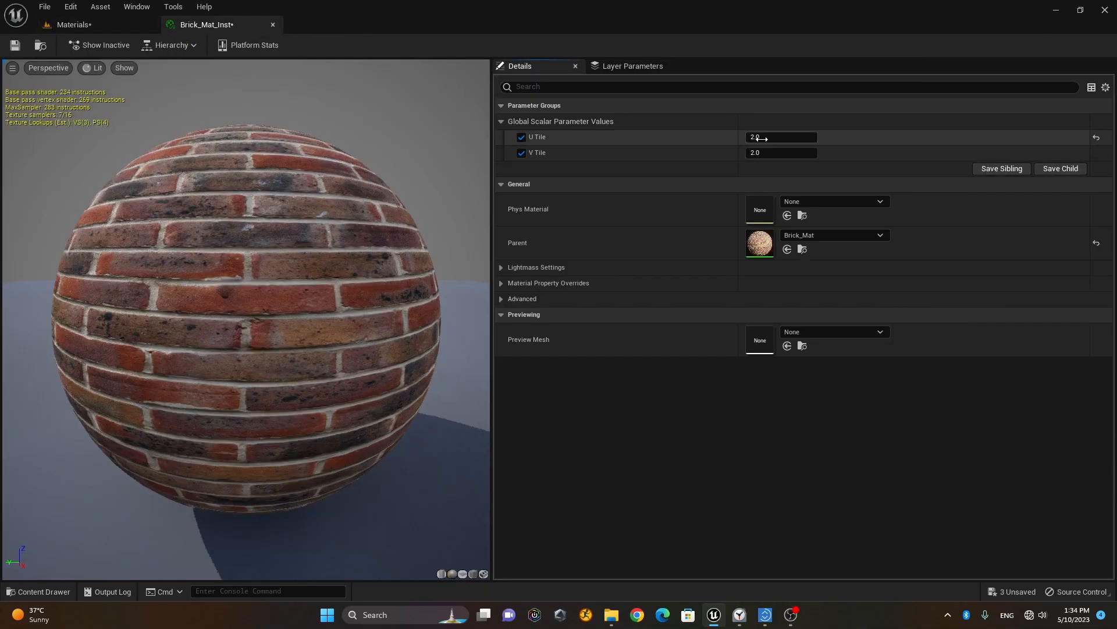
pyautogui.write('10')
pyautogui.click(809, 153)
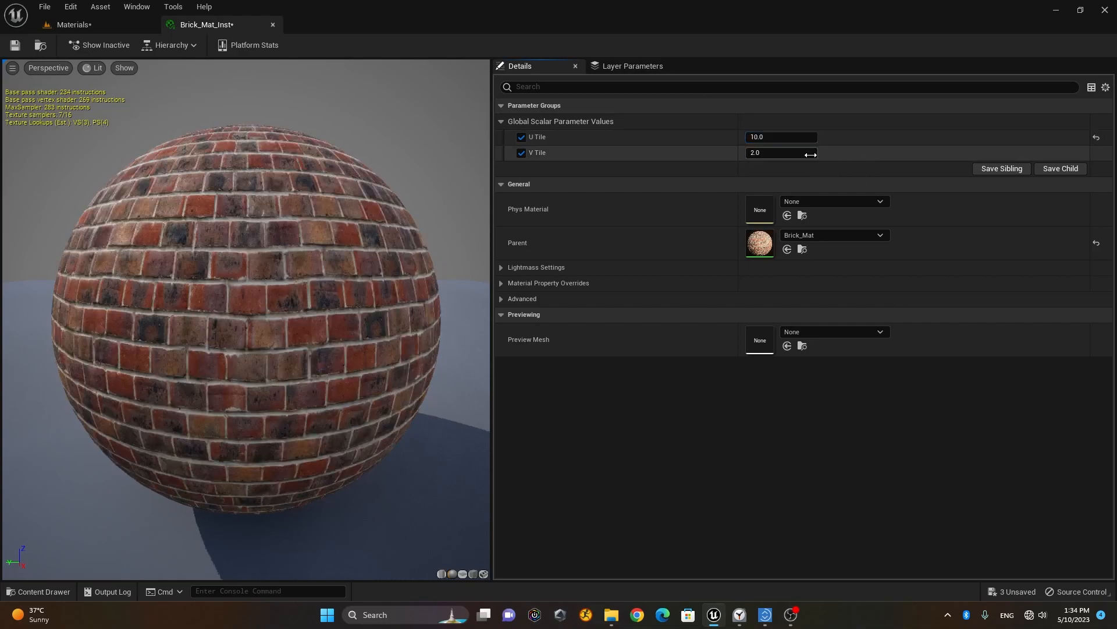
pyautogui.write('10')
pyautogui.press('Return')
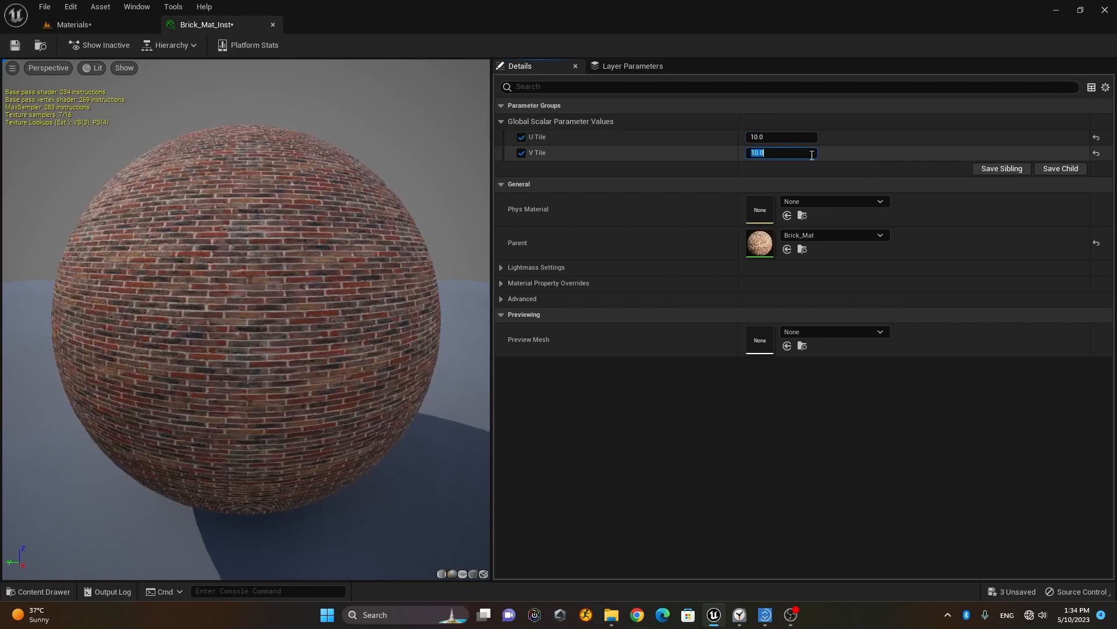
# - Apply the Brick_Mat_Inst material instance to the box static mesh in the level
pyautogui.click(119, 21)
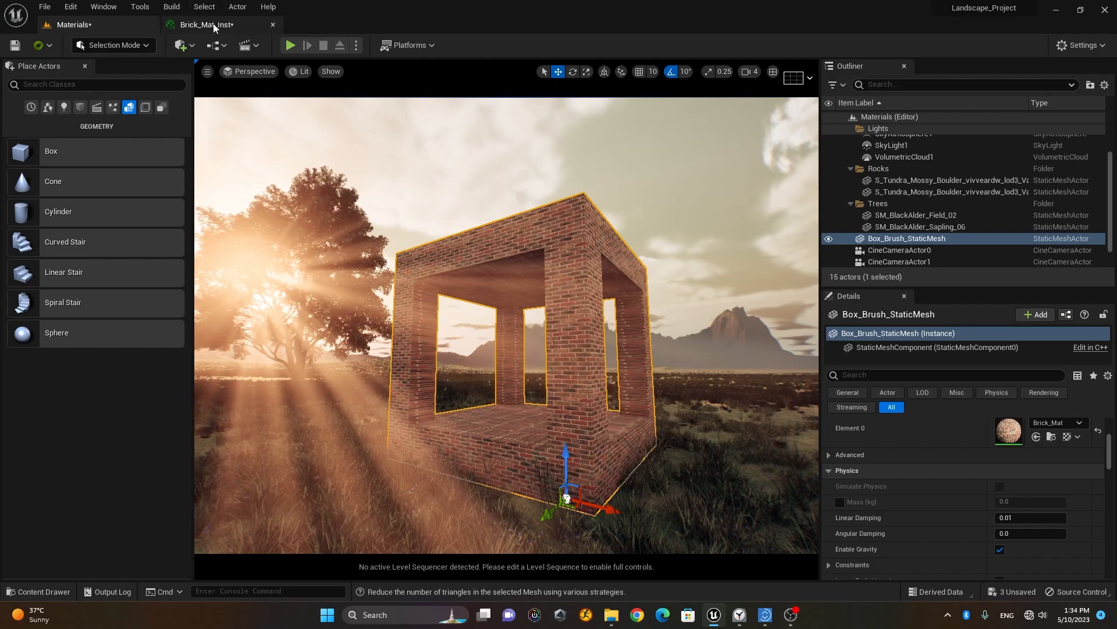
pyautogui.click(59, 592)
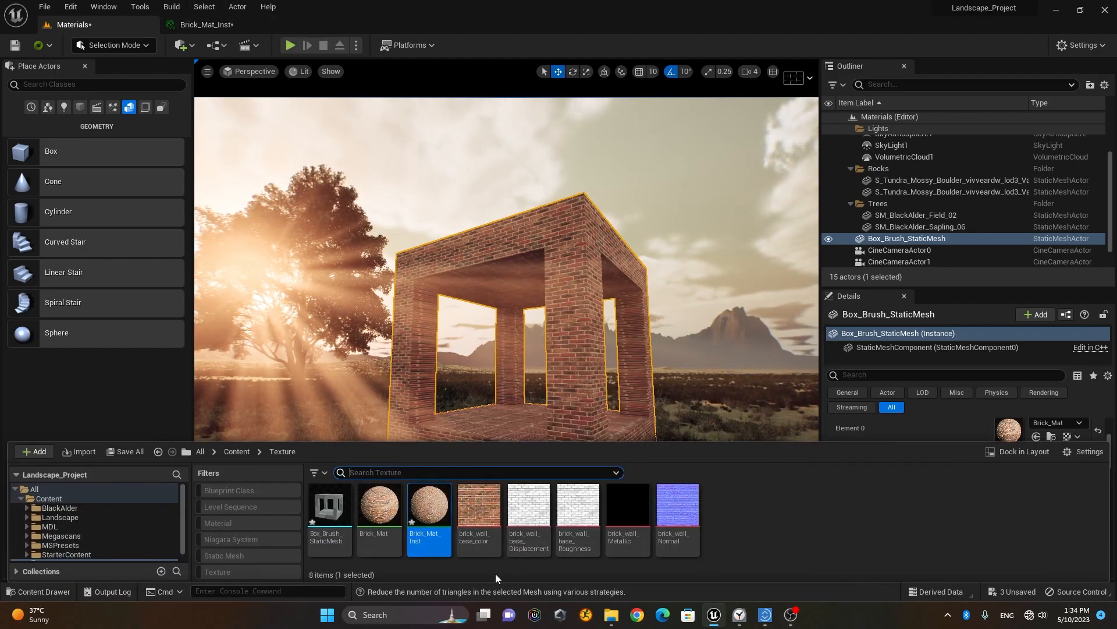
pyautogui.moveTo(441, 515); pyautogui.dragTo(604, 399)
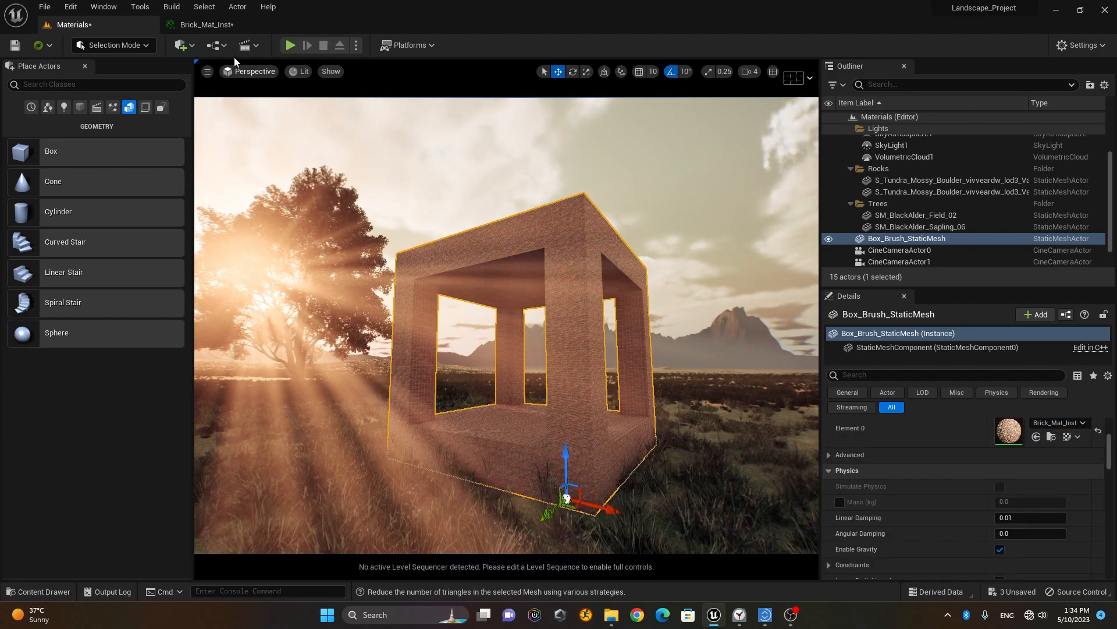
# - Set U Tile and V Tile to 5 in Brick_Mat_Inst and check the box in the level
pyautogui.click(210, 25)
pyautogui.click(770, 137)
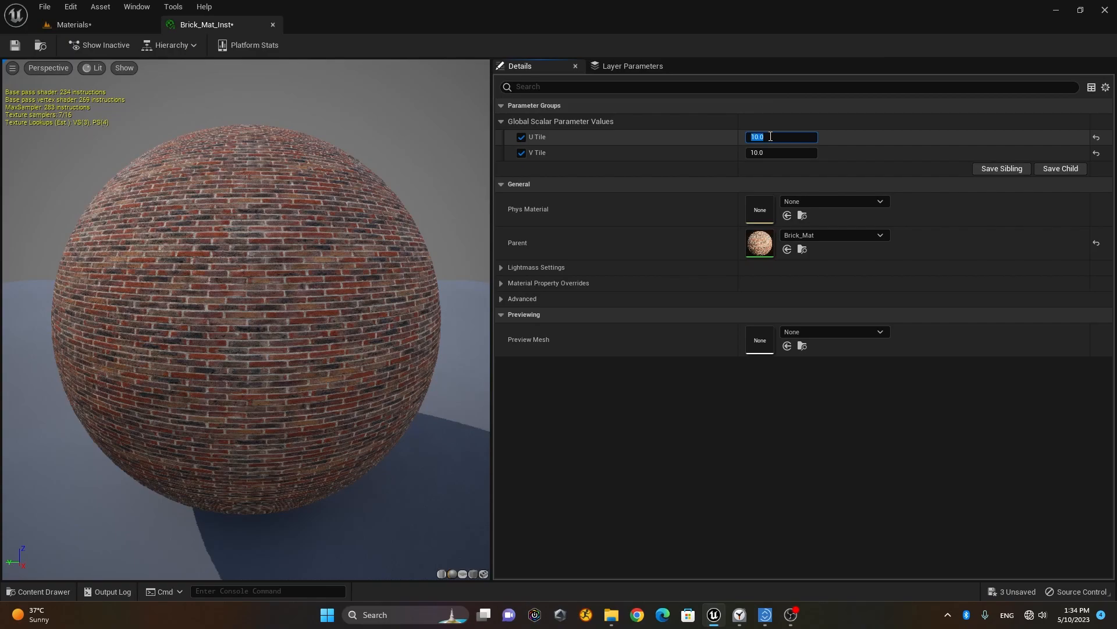
pyautogui.write('5')
pyautogui.press('Return')
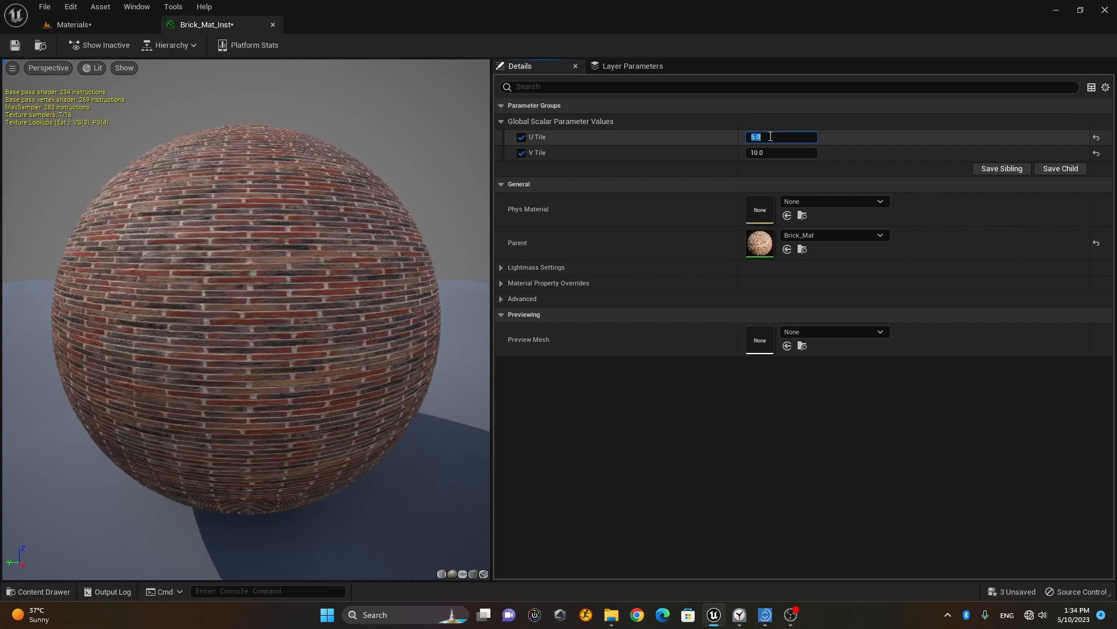
pyautogui.click(777, 154)
pyautogui.write('5')
pyautogui.press('Return')
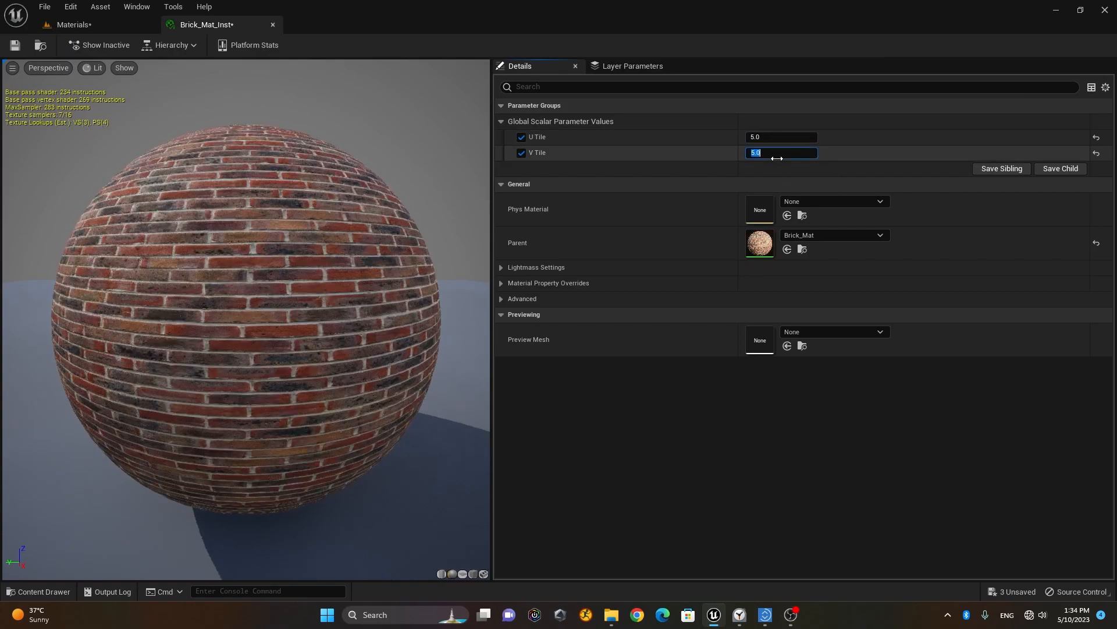
pyautogui.click(72, 25)
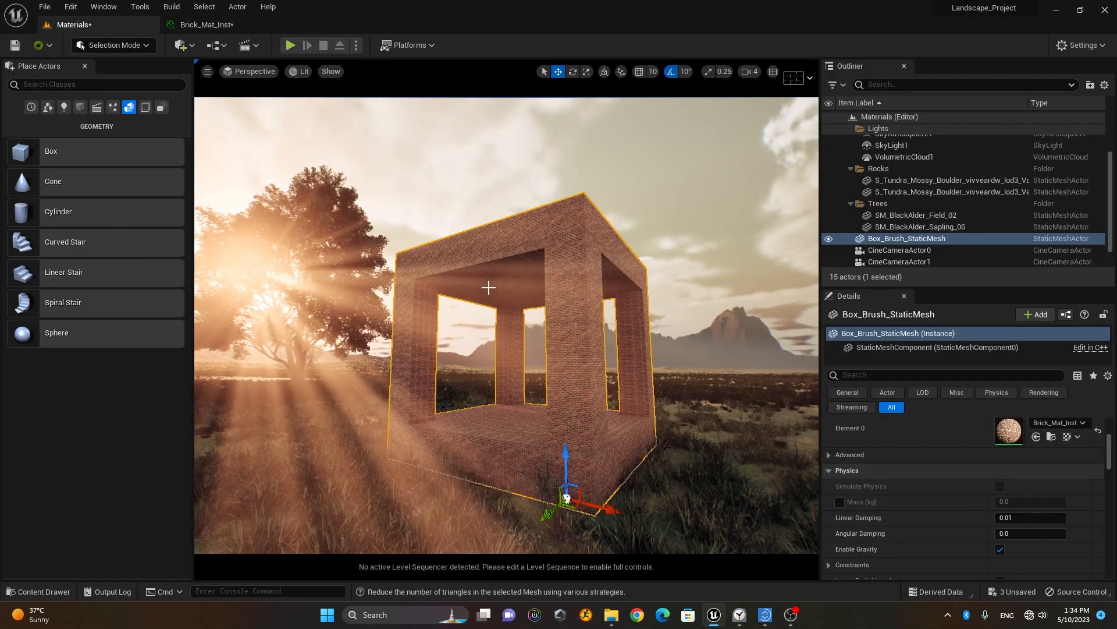
# - Set U Tile and V Tile to 1 in Brick_Mat_Inst and check the box in the level
pyautogui.click(204, 25)
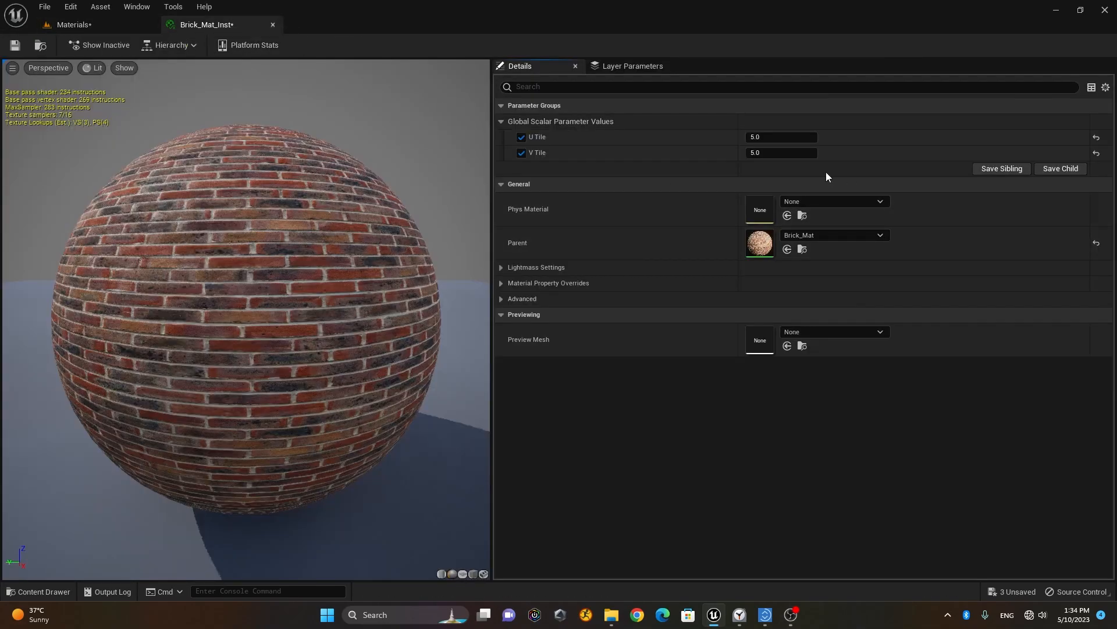
pyautogui.click(784, 136)
pyautogui.write('1')
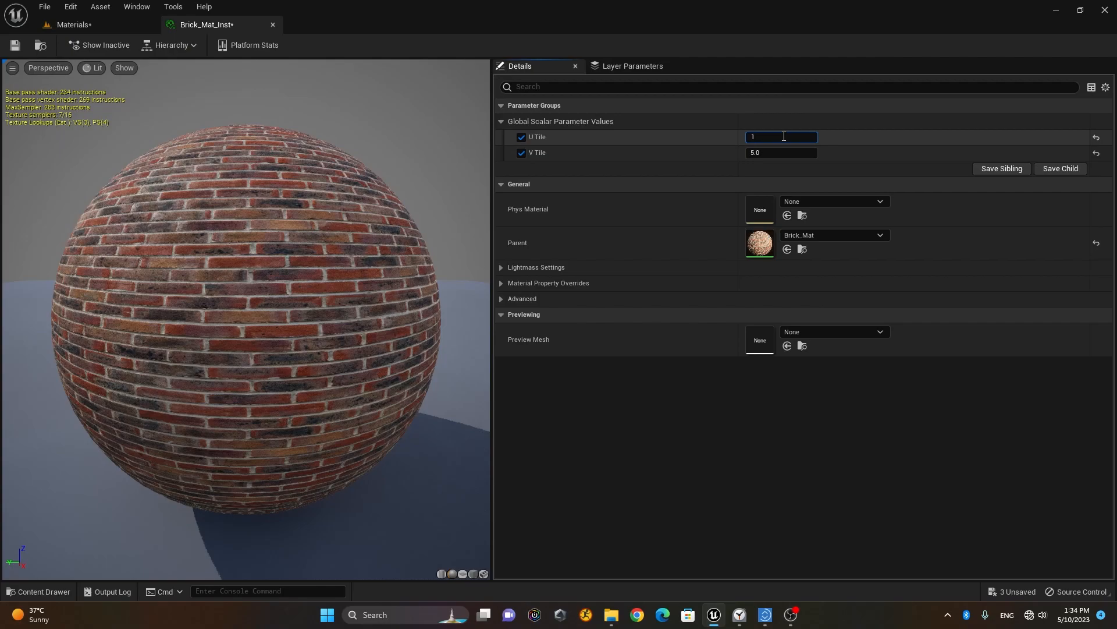
pyautogui.press('Return')
pyautogui.click(771, 152)
pyautogui.write('1')
pyautogui.press('Return')
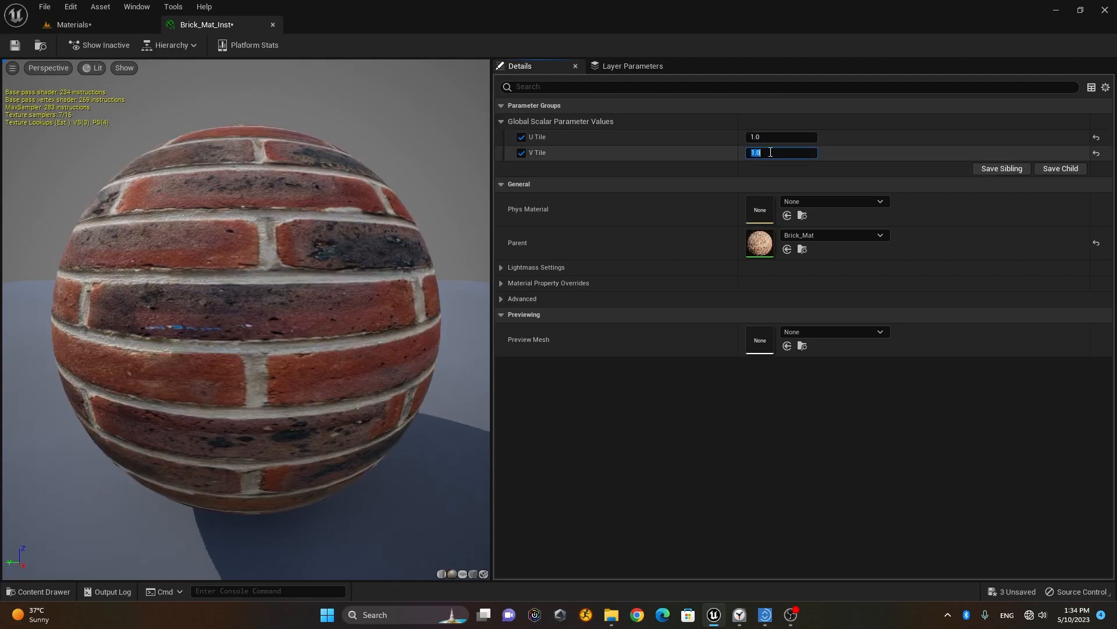
pyautogui.click(104, 25)
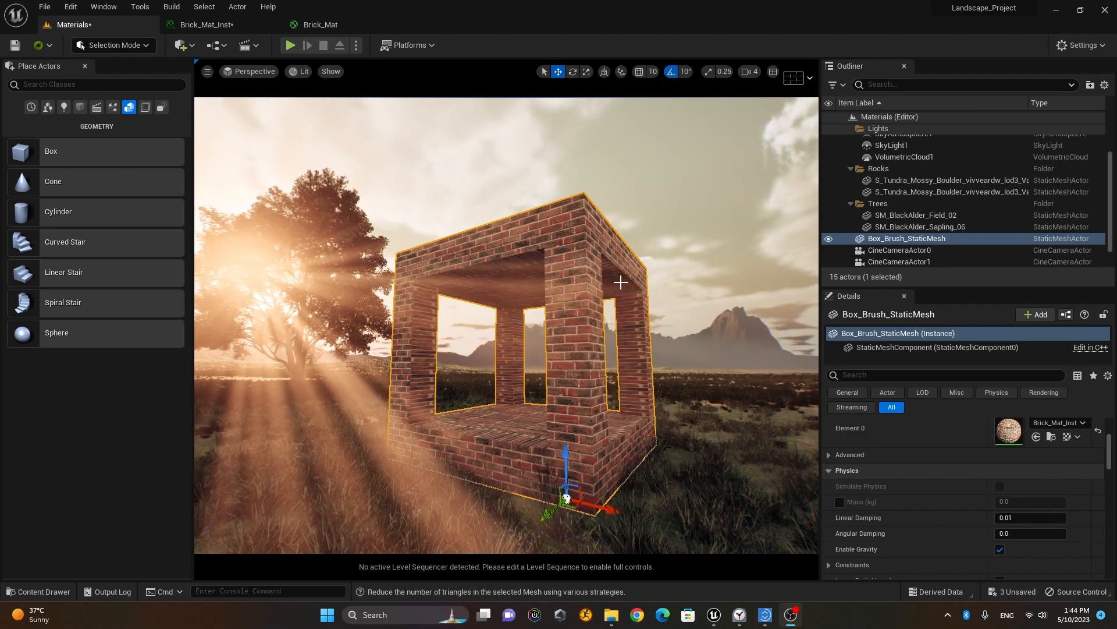
# - In the Brick_Mat graph, align the TexCoord node under V Tile and add two Constant nodes below it
pyautogui.click(346, 26)
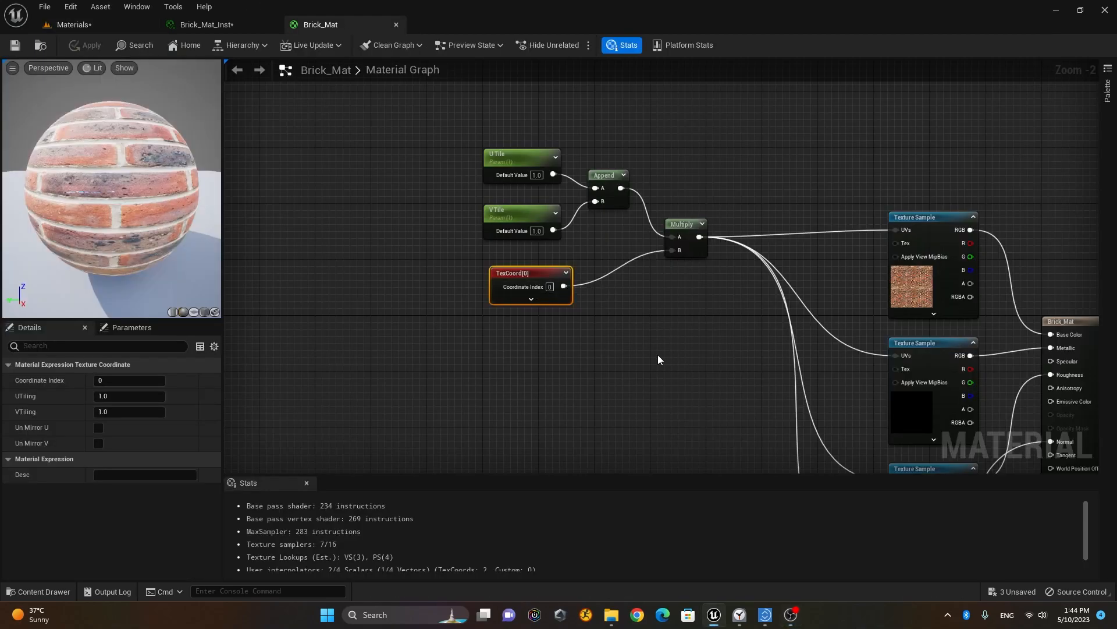
pyautogui.moveTo(531, 270); pyautogui.dragTo(524, 263)
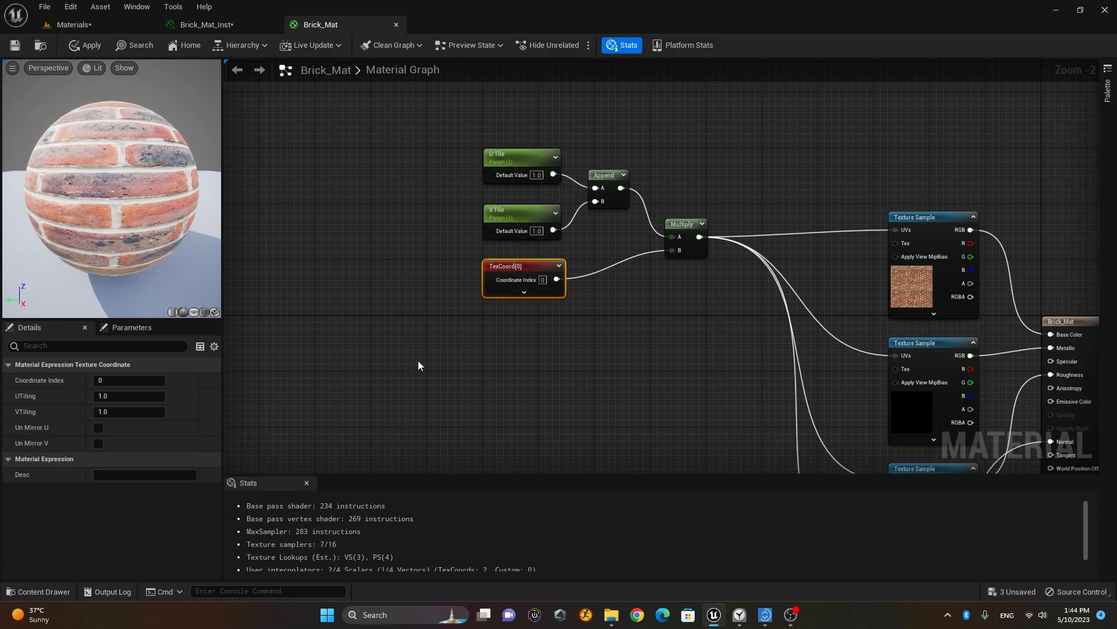
pyautogui.click(338, 344)
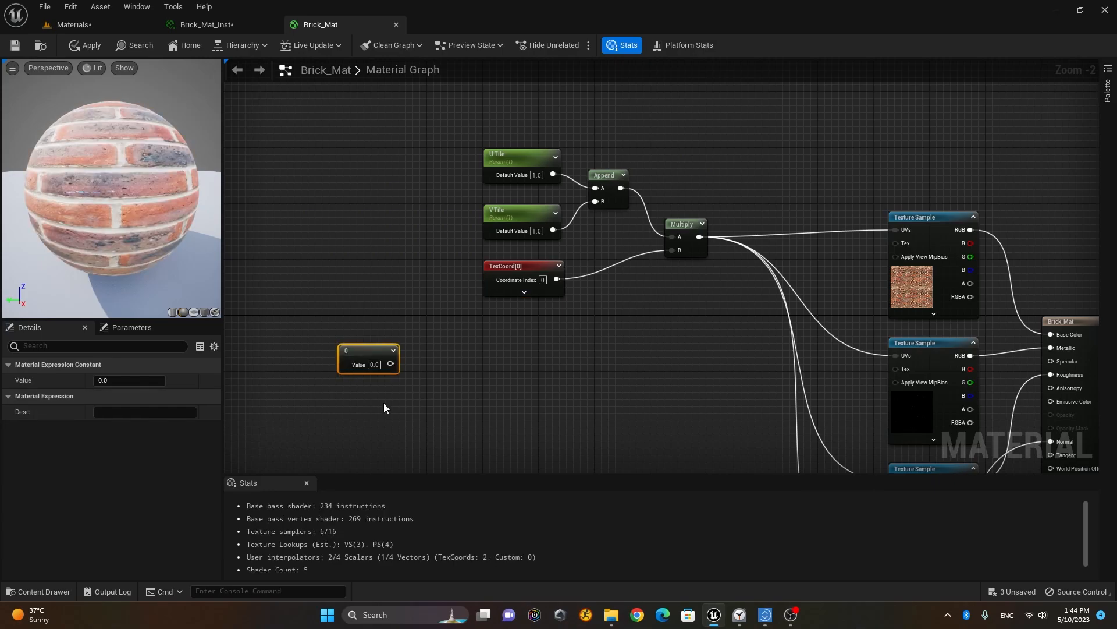
pyautogui.click(345, 400)
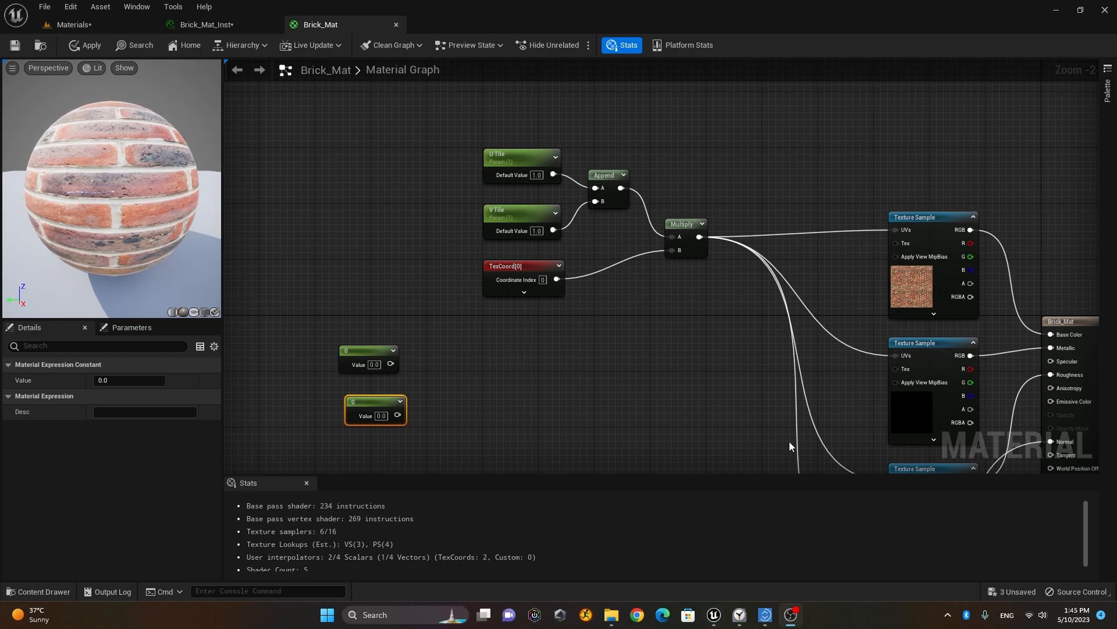
# - Convert the two constants to parameters, naming the upper one X Offset and the lower one Y Offset
pyautogui.rightClick(360, 348)
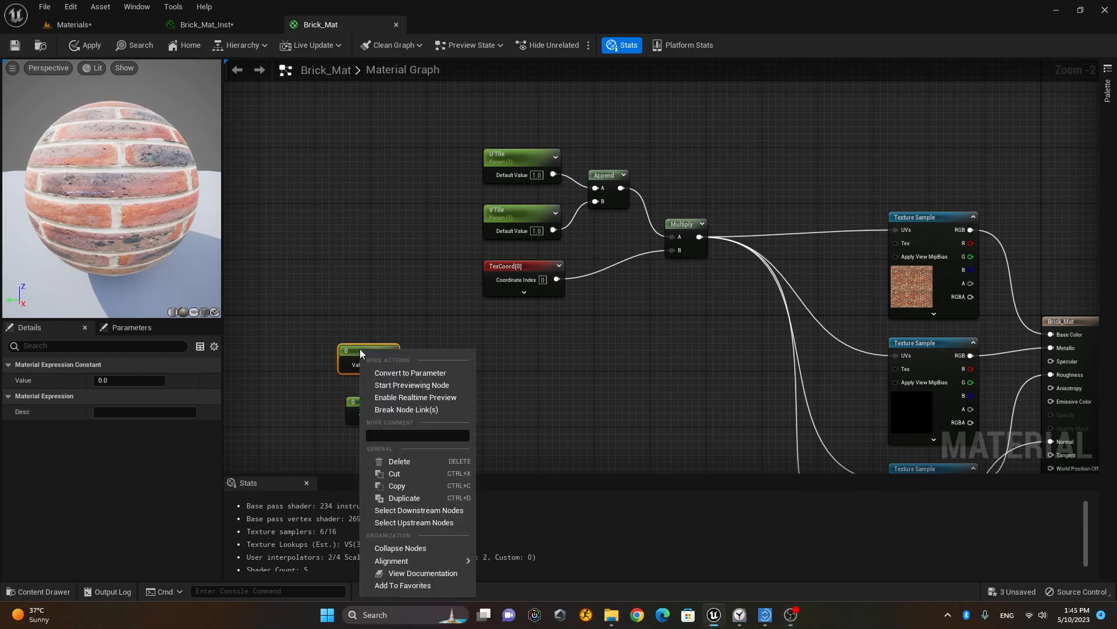
pyautogui.click(452, 374)
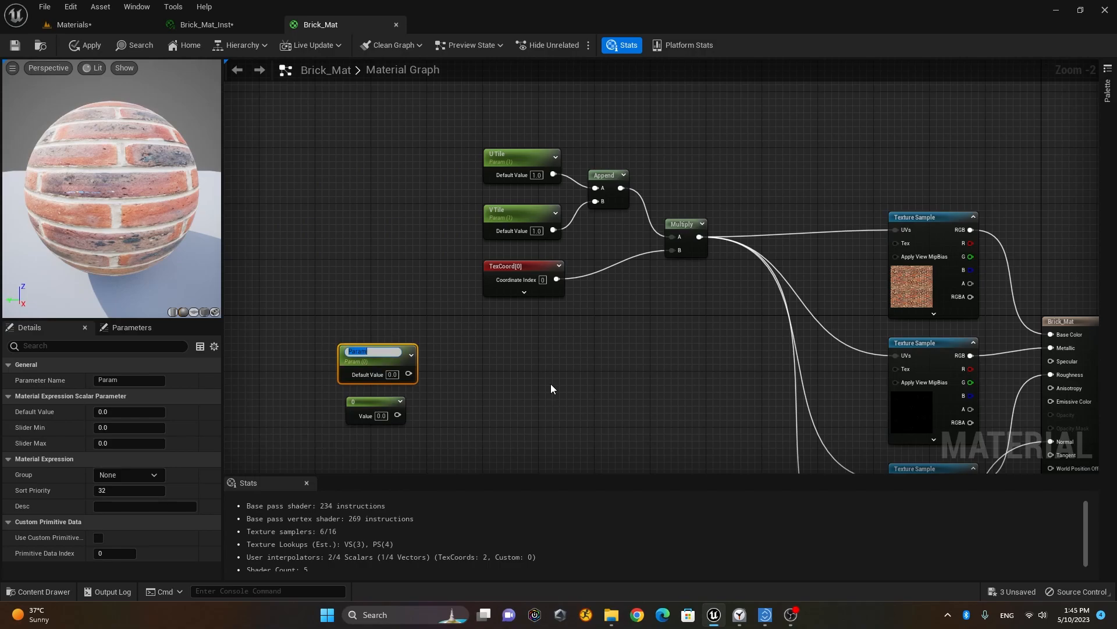
pyautogui.write('X Offset')
pyautogui.click(525, 378)
pyautogui.rightClick(371, 403)
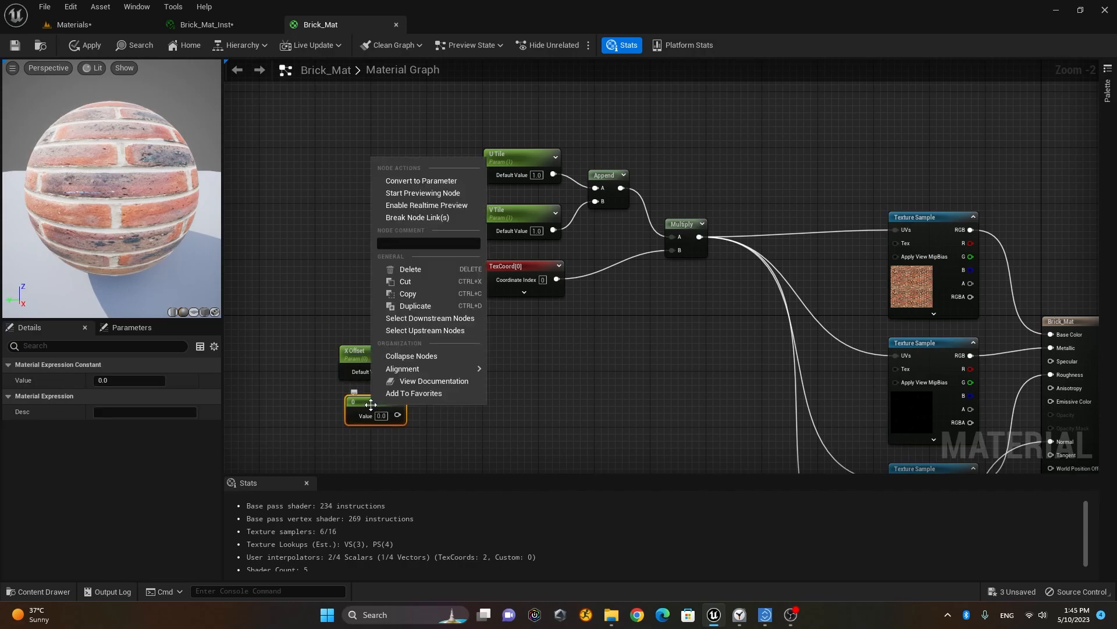
pyautogui.click(414, 180)
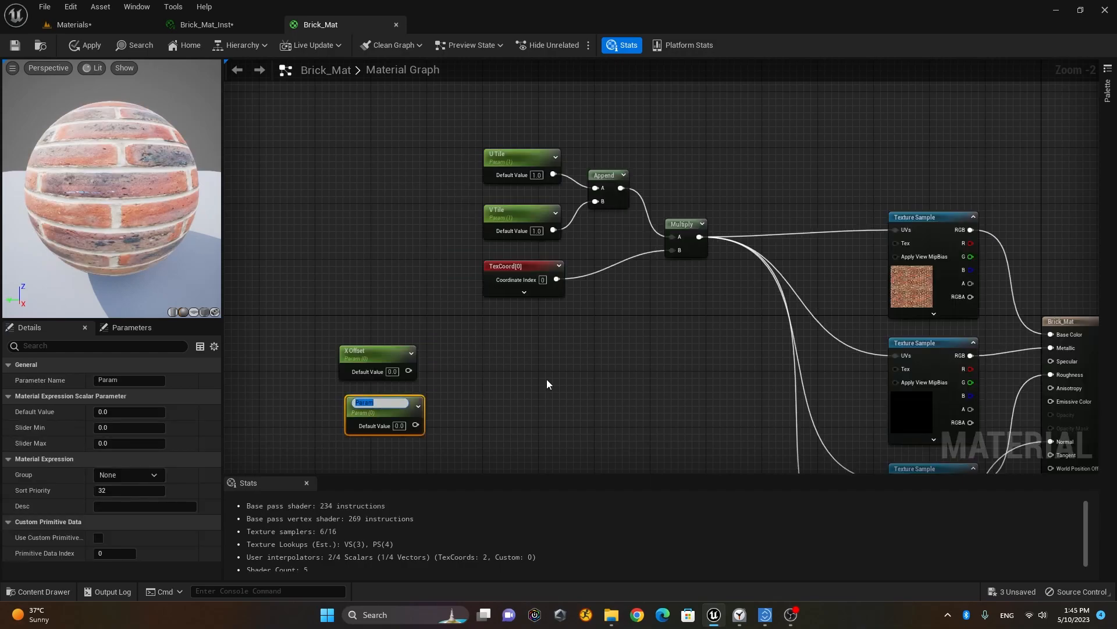
pyautogui.write('Y Offset')
pyautogui.press('Return')
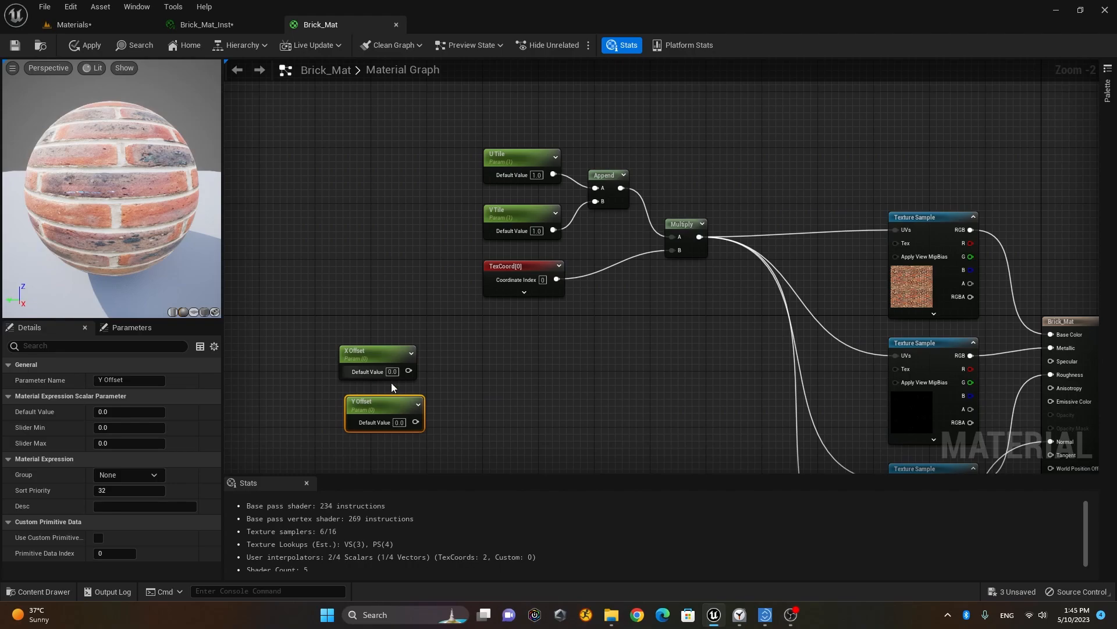
# - Line up the X Offset and Y Offset nodes one above the other, leaving more room beside them
pyautogui.moveTo(383, 423); pyautogui.dragTo(354, 427)
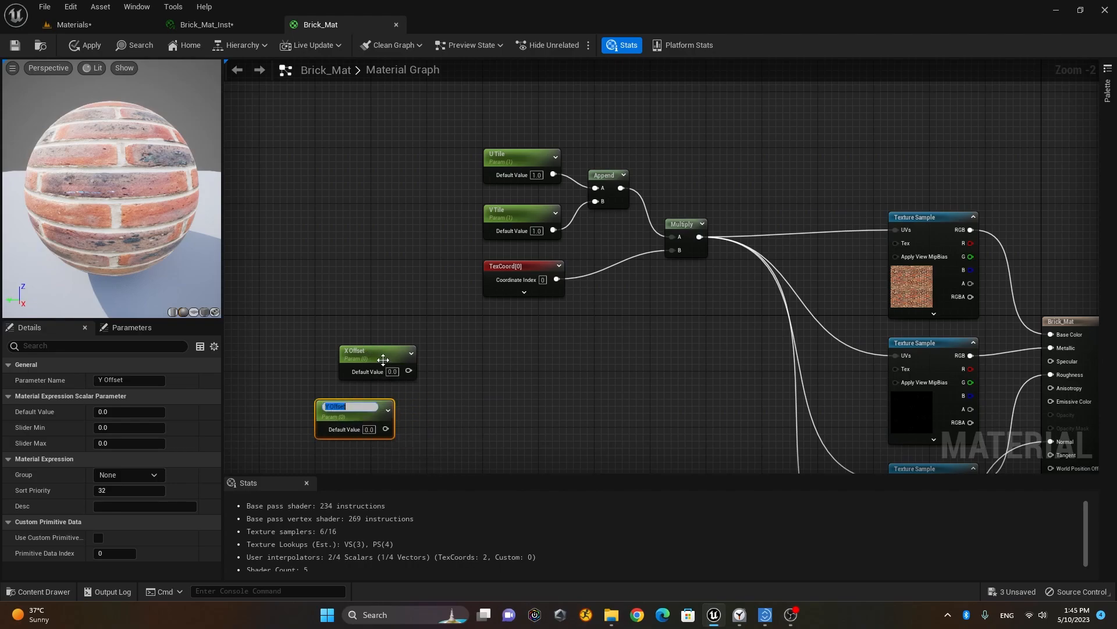
pyautogui.moveTo(381, 361); pyautogui.dragTo(356, 359)
pyautogui.click(507, 366)
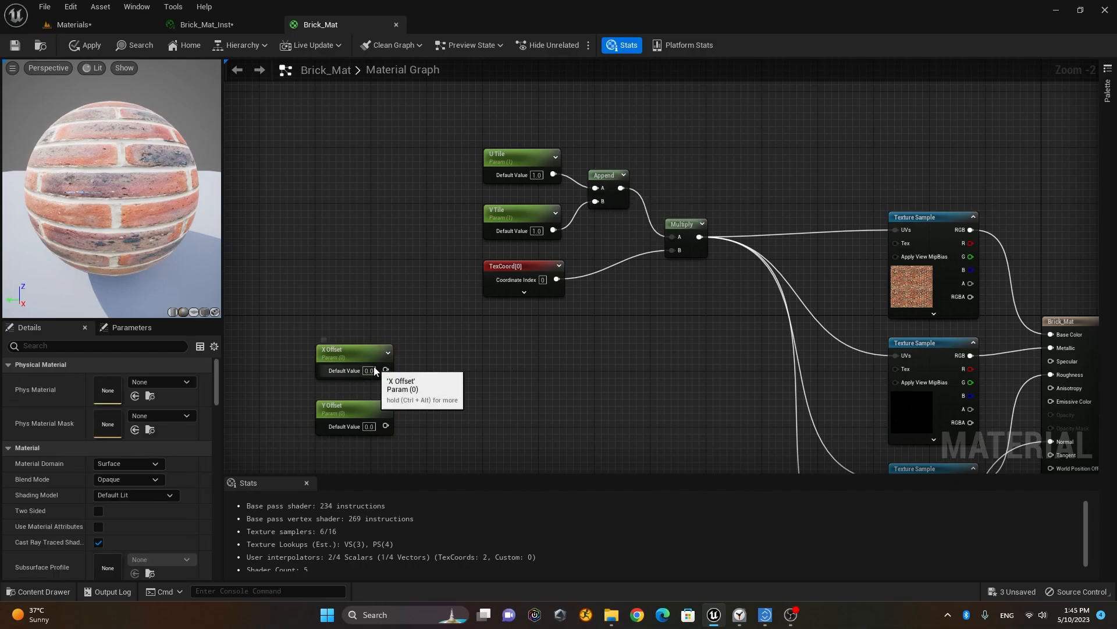
# - Add an AppendVector node beside the offset parameters, connecting X Offset to A and Y Offset to B
pyautogui.rightClick(479, 373)
pyautogui.write('appe')
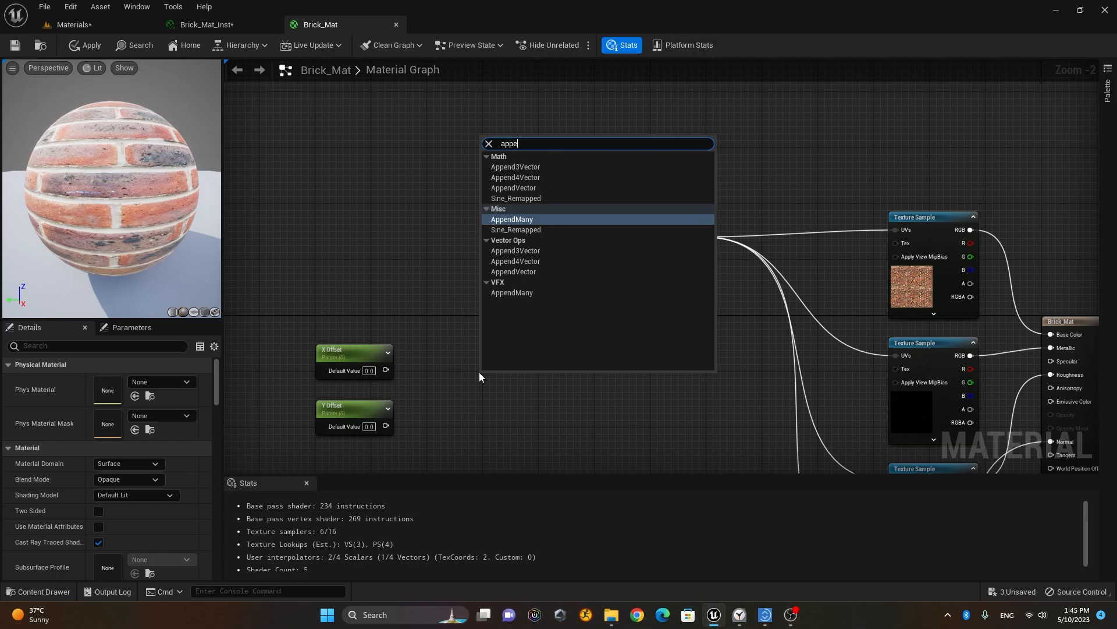
pyautogui.click(533, 188)
pyautogui.moveTo(385, 370); pyautogui.dragTo(488, 392)
pyautogui.moveTo(386, 425); pyautogui.dragTo(560, 358)
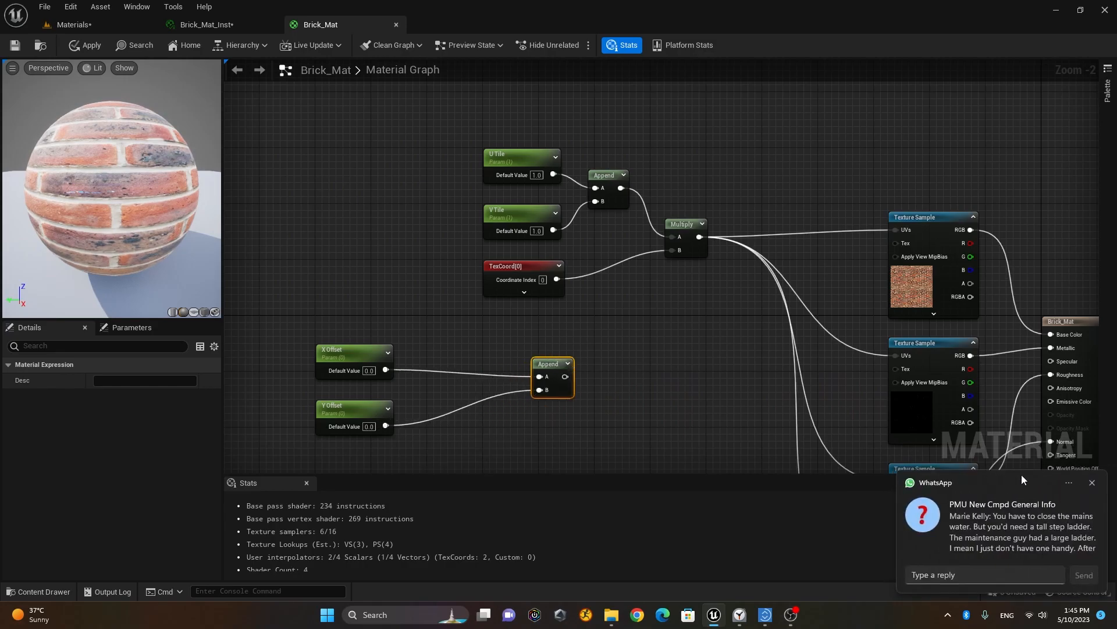
pyautogui.click(1093, 482)
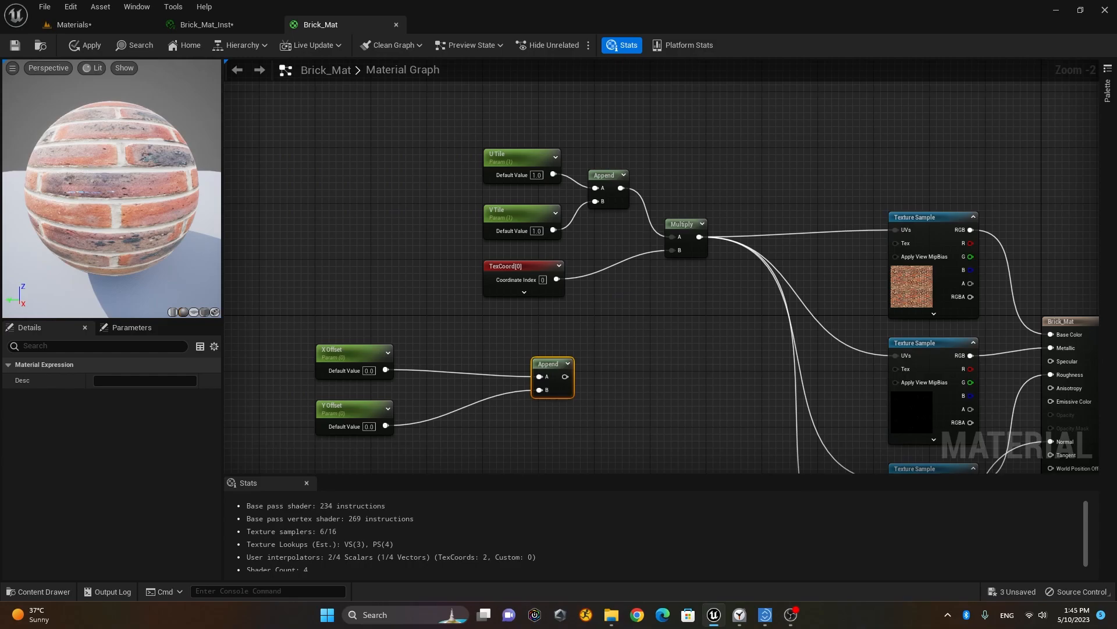
pyautogui.moveTo(557, 367); pyautogui.dragTo(516, 367)
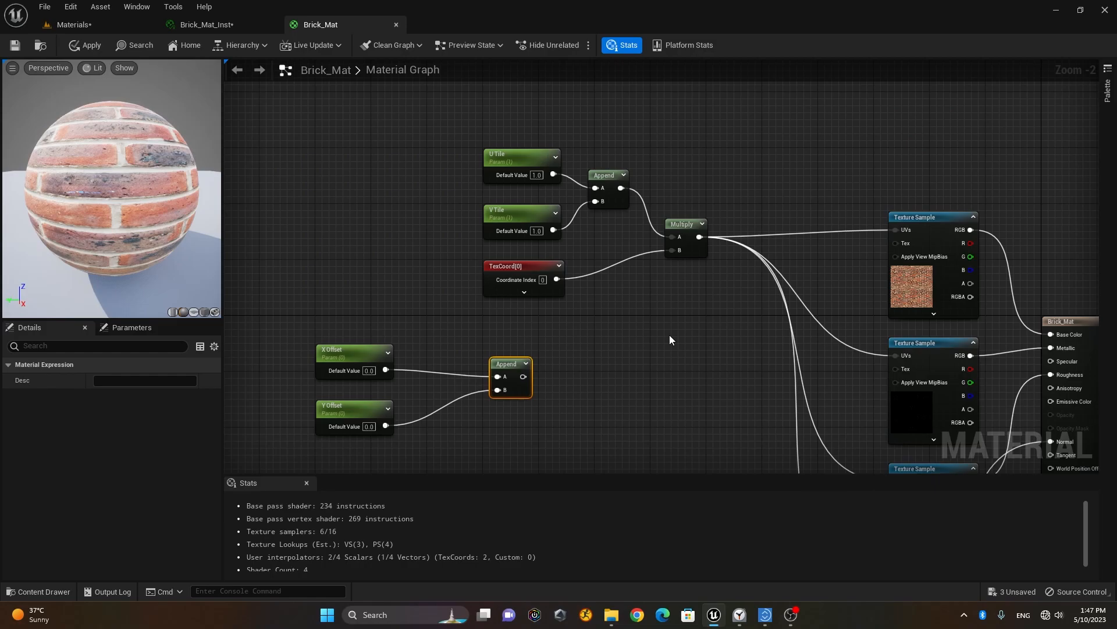
# - Insert an Add node between TexCoord and Multiply's B input, with TexCoord feeding A and the offset Append feeding B
pyautogui.rightClick(639, 333)
pyautogui.write('add')
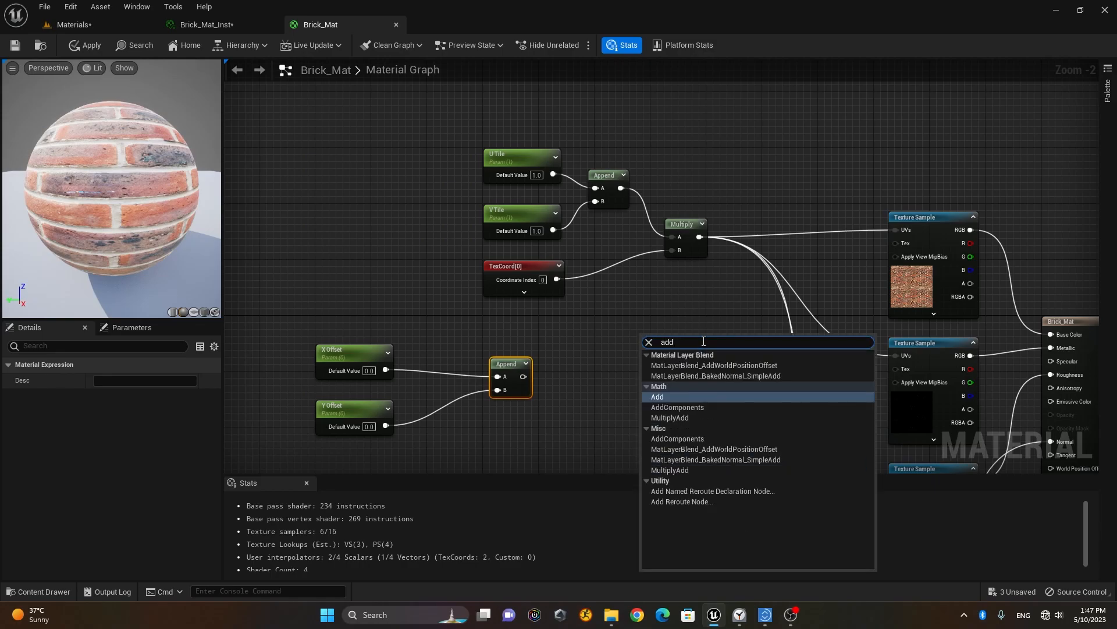
pyautogui.click(696, 395)
pyautogui.moveTo(662, 340); pyautogui.dragTo(624, 327)
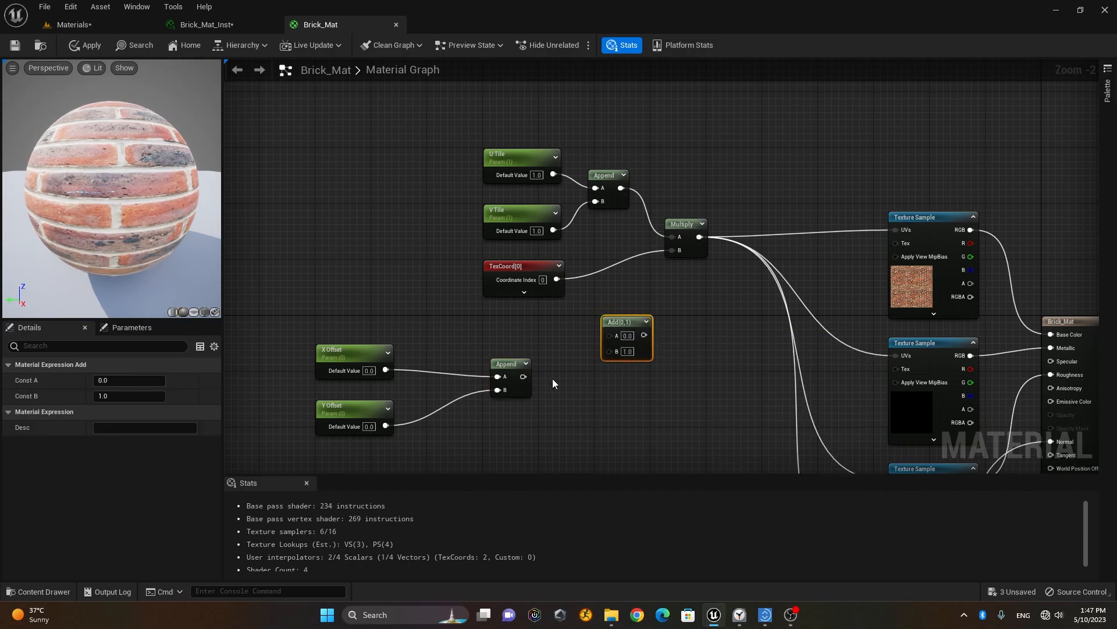
pyautogui.moveTo(522, 377); pyautogui.dragTo(611, 357)
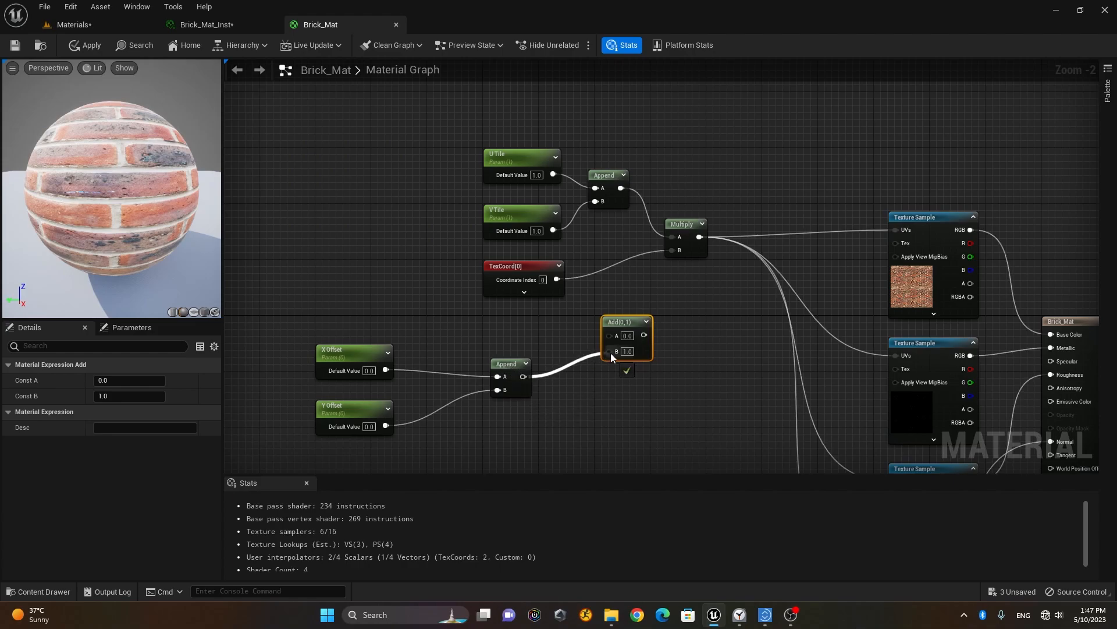
pyautogui.moveTo(610, 352); pyautogui.dragTo(610, 353)
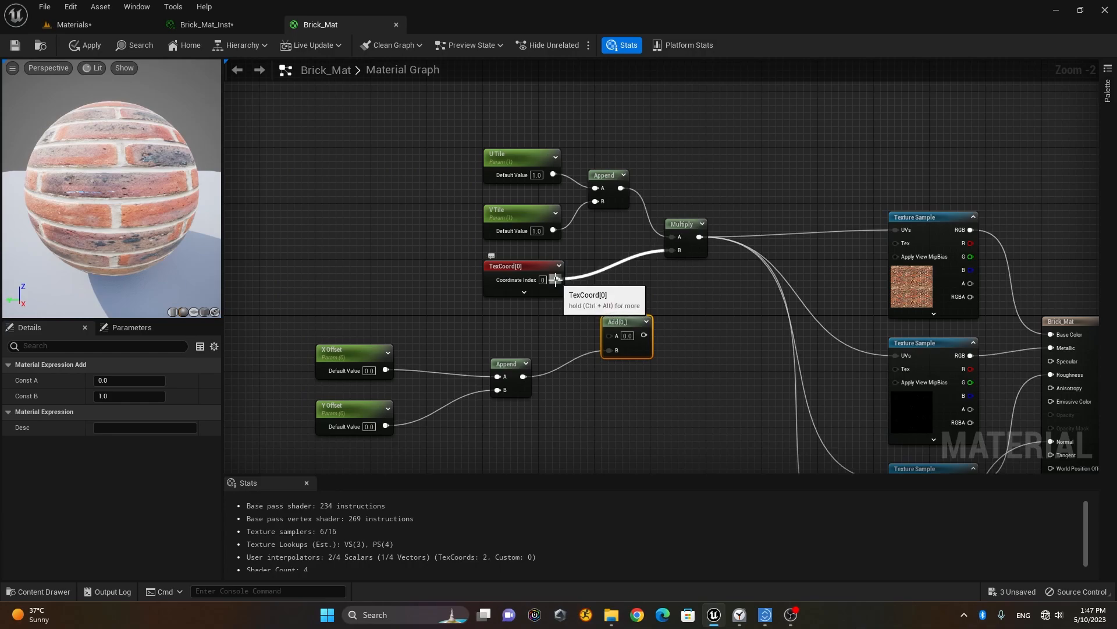
pyautogui.moveTo(556, 279); pyautogui.dragTo(676, 252)
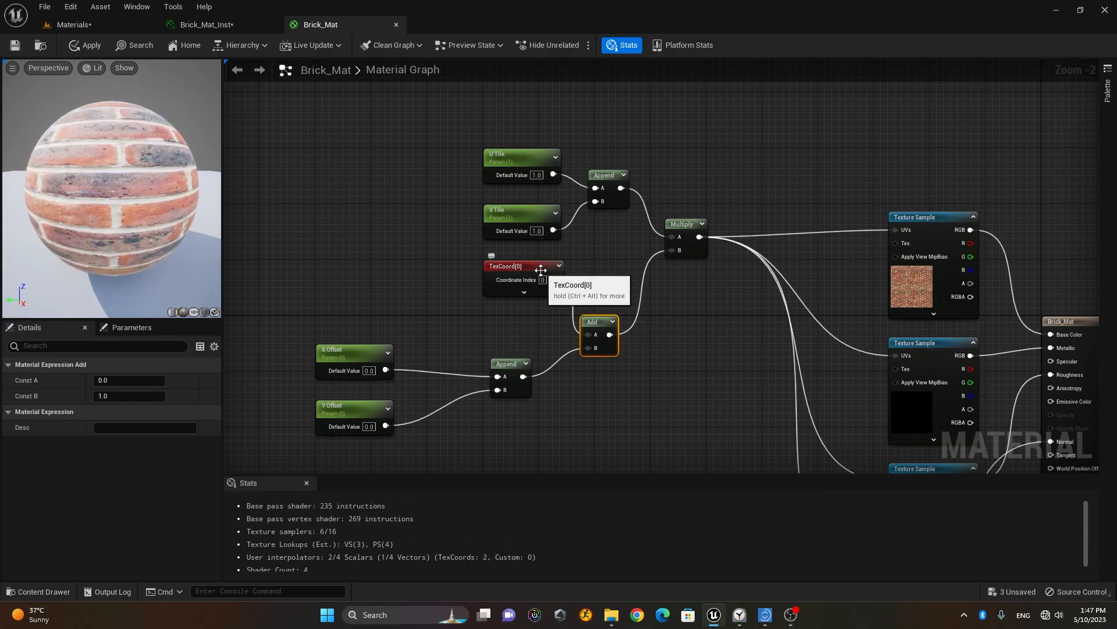
# - Space the TexCoord node farther from the Add node it feeds and save the Brick_Mat material
pyautogui.moveTo(537, 270); pyautogui.dragTo(475, 272)
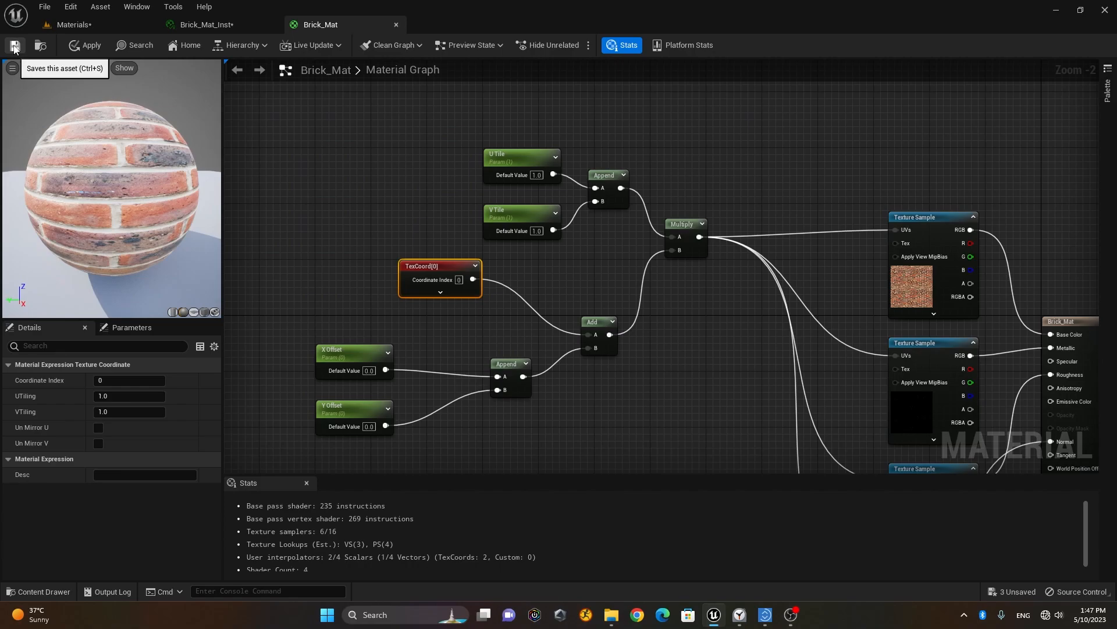
pyautogui.hotkey('ctrl', 's')
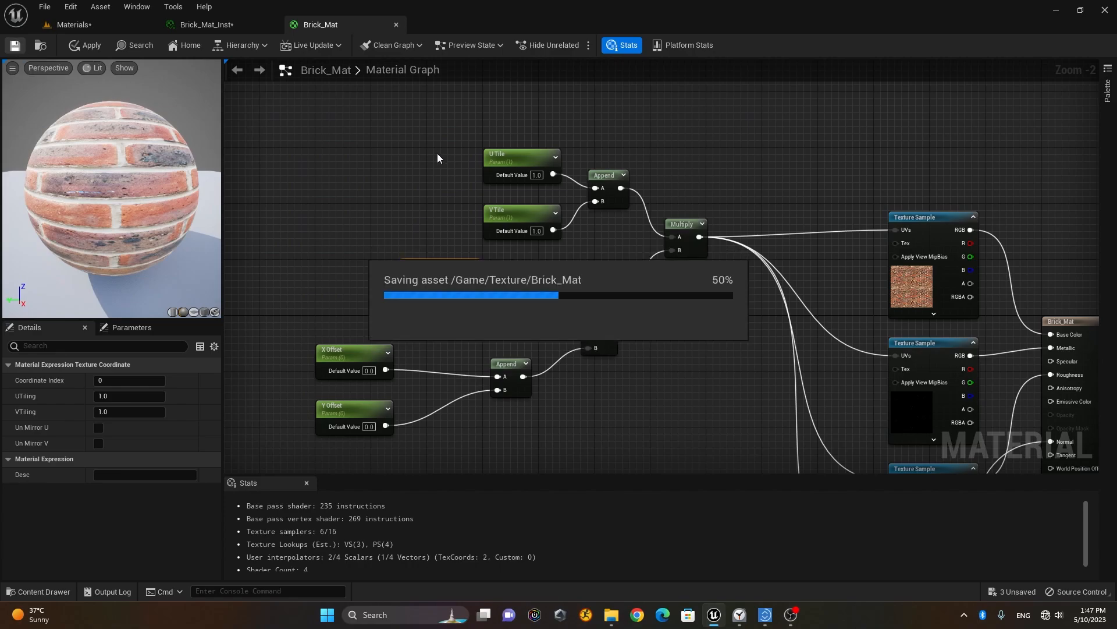
# - Enable the X Offset and Y Offset parameter overrides in the Brick_Mat_Inst material instance
pyautogui.click(223, 26)
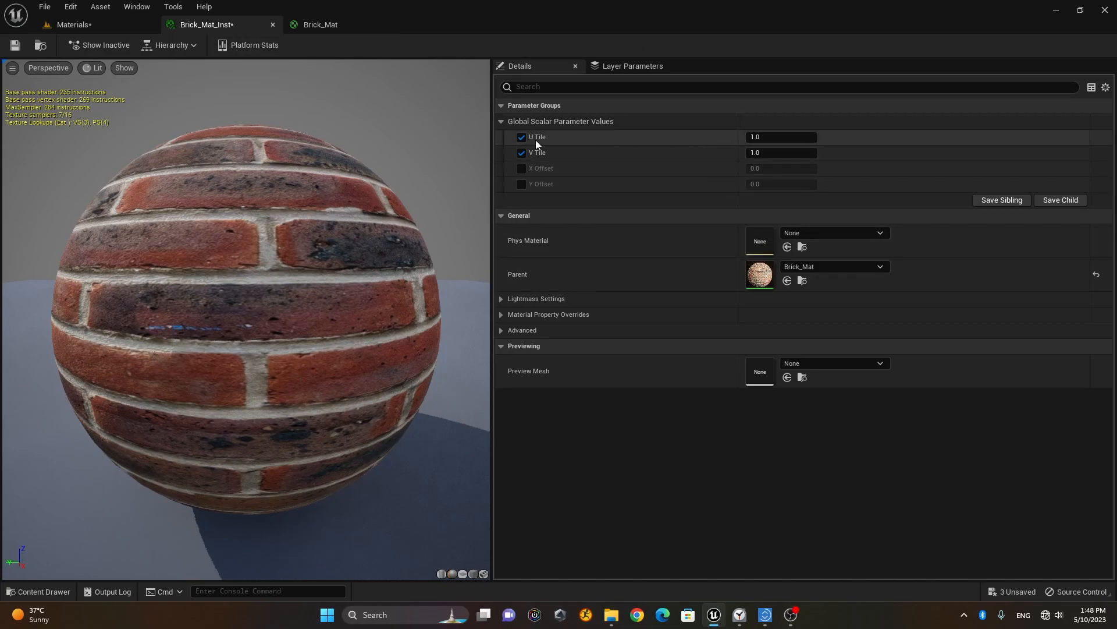
pyautogui.click(522, 169)
pyautogui.click(522, 184)
# - Set the instance's U Tile and V Tile to 2, X Offset to 0.648 and Y Offset to 0.536
pyautogui.moveTo(755, 137)
pyautogui.mouseDown()
pyautogui.moveTo(780, 138)
pyautogui.moveTo(783, 153)
pyautogui.moveTo(836, 153)
pyautogui.moveTo(760, 137)
pyautogui.mouseUp()
pyautogui.click(762, 137)
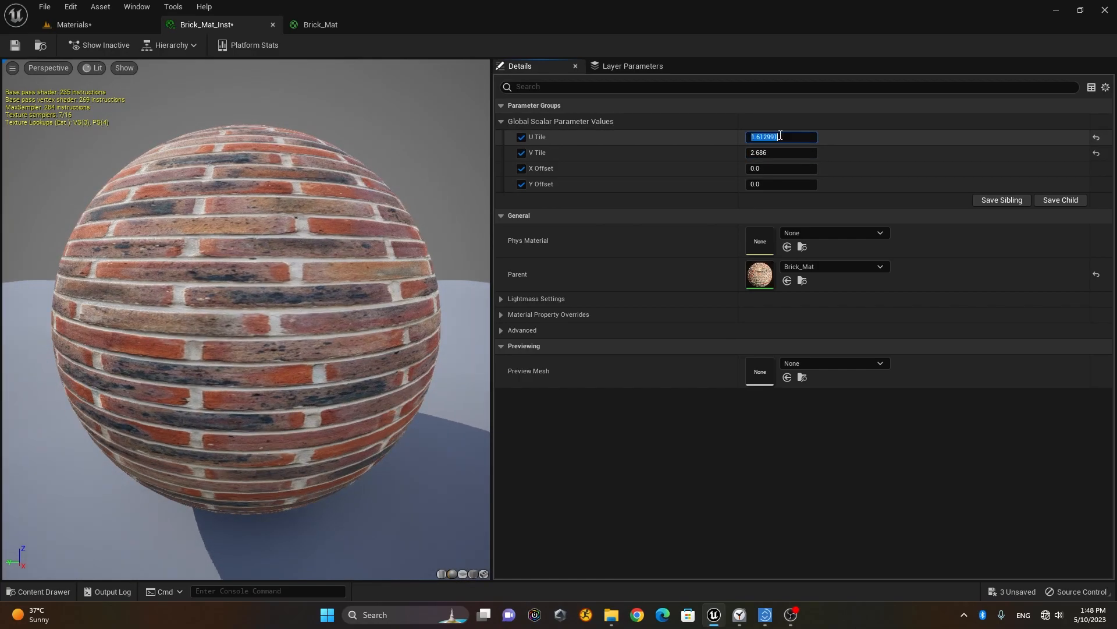
pyautogui.write('2')
pyautogui.click(779, 153)
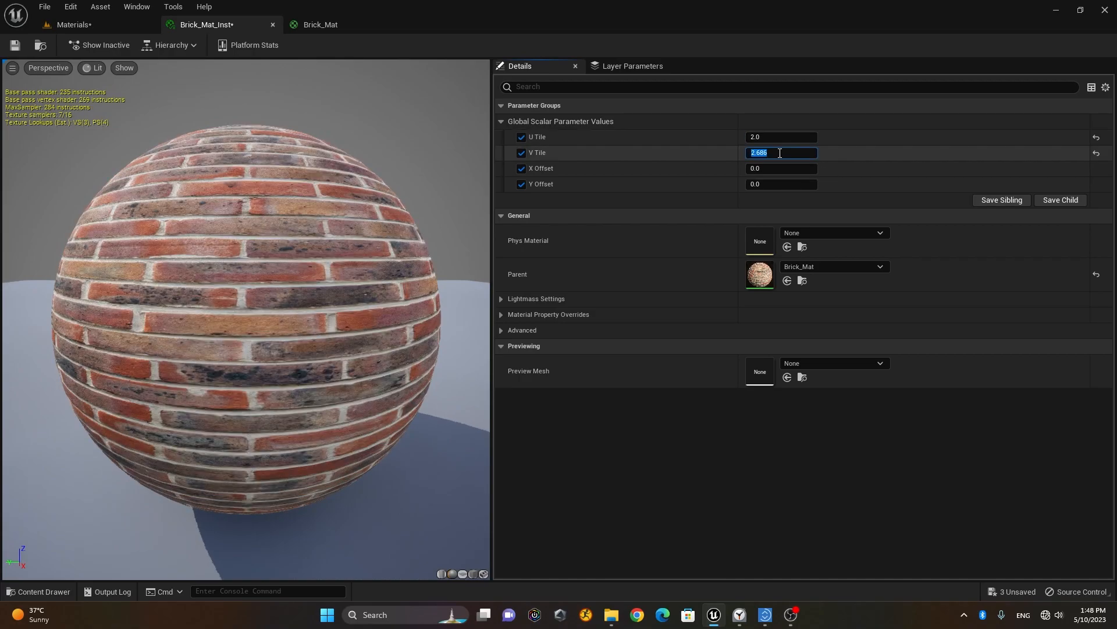
pyautogui.write('2')
pyautogui.press('Return')
pyautogui.moveTo(768, 168); pyautogui.dragTo(806, 184)
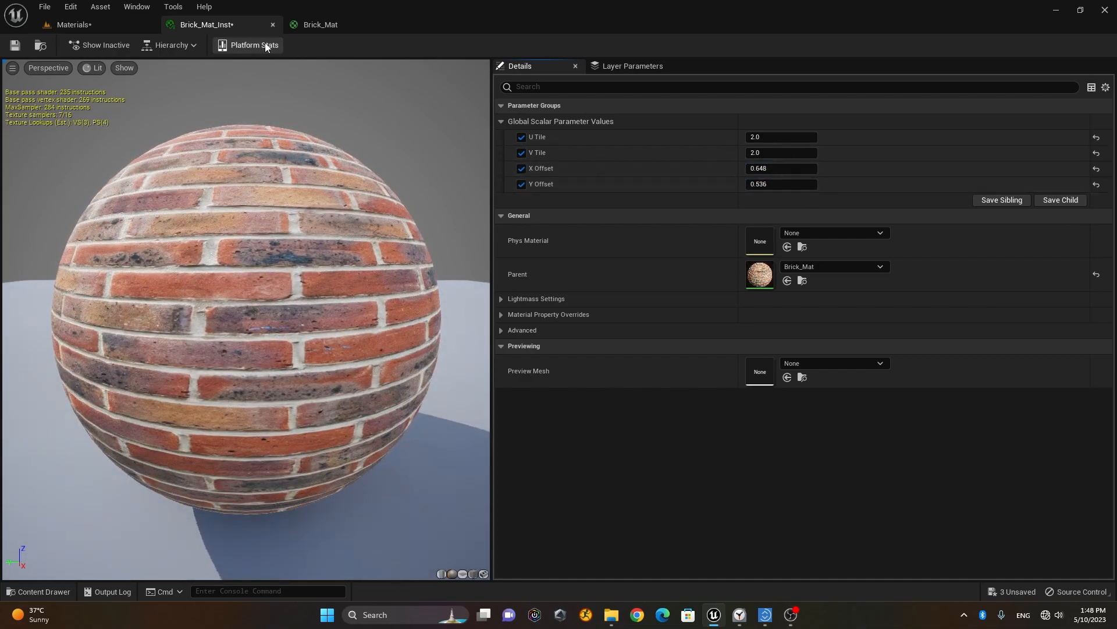
# - Detach the Brick_Mat_Inst editor into a floating window over the Materials level, leaving the brick box in view
pyautogui.moveTo(235, 25); pyautogui.dragTo(542, 109)
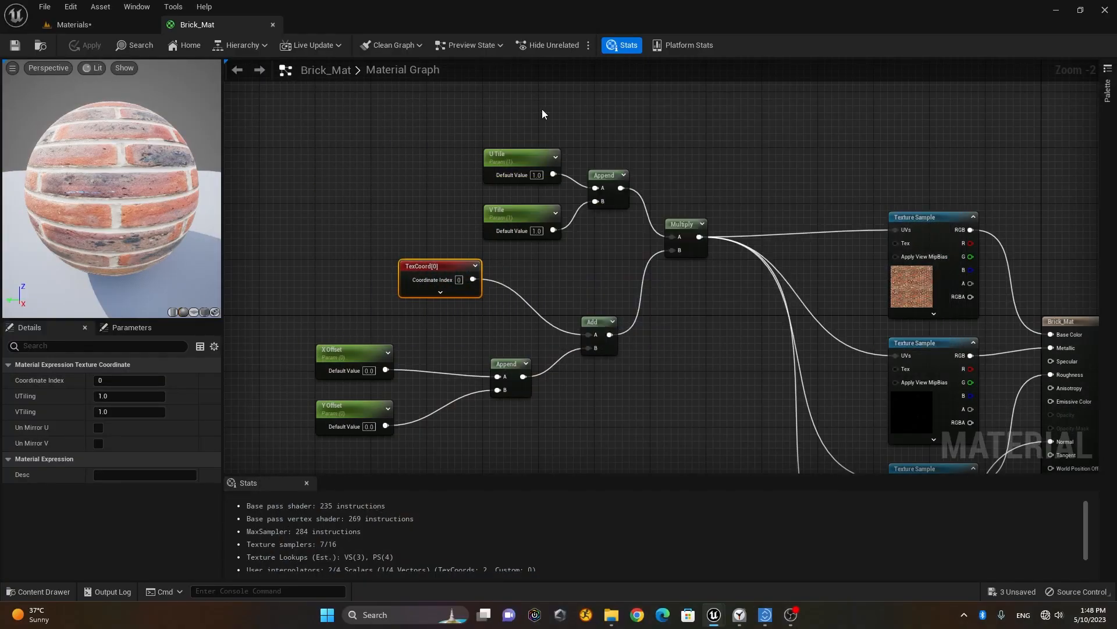
pyautogui.click(90, 24)
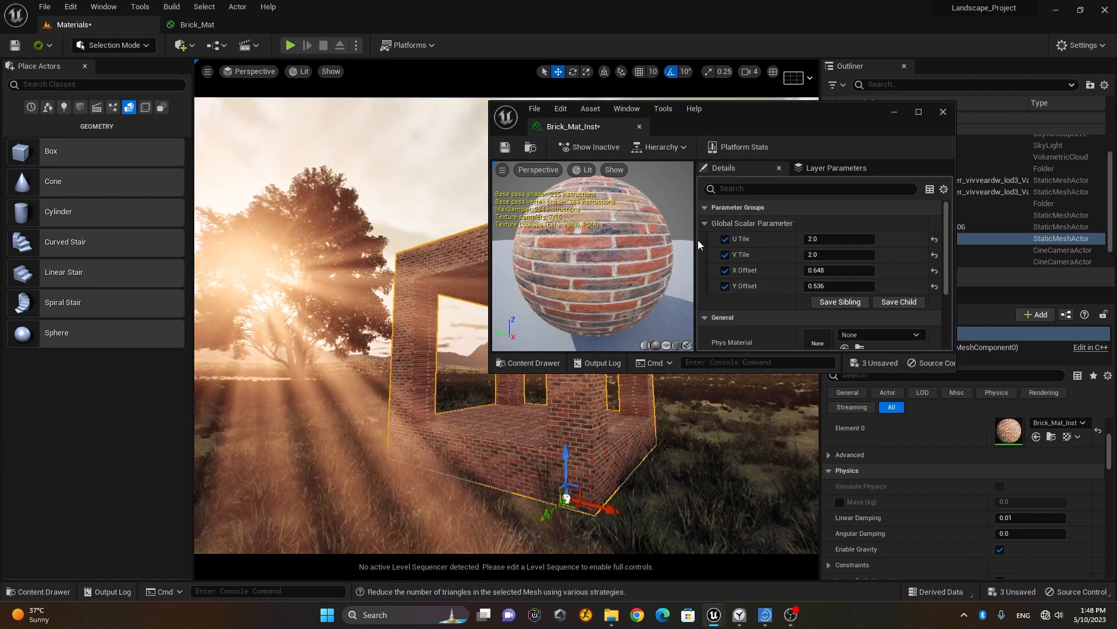
pyautogui.moveTo(742, 113); pyautogui.dragTo(872, 100)
# - Set the instance's U Tile and V Tile to 1, X Offset to about 1.76 and Y Offset to about 0.72
pyautogui.click(986, 224)
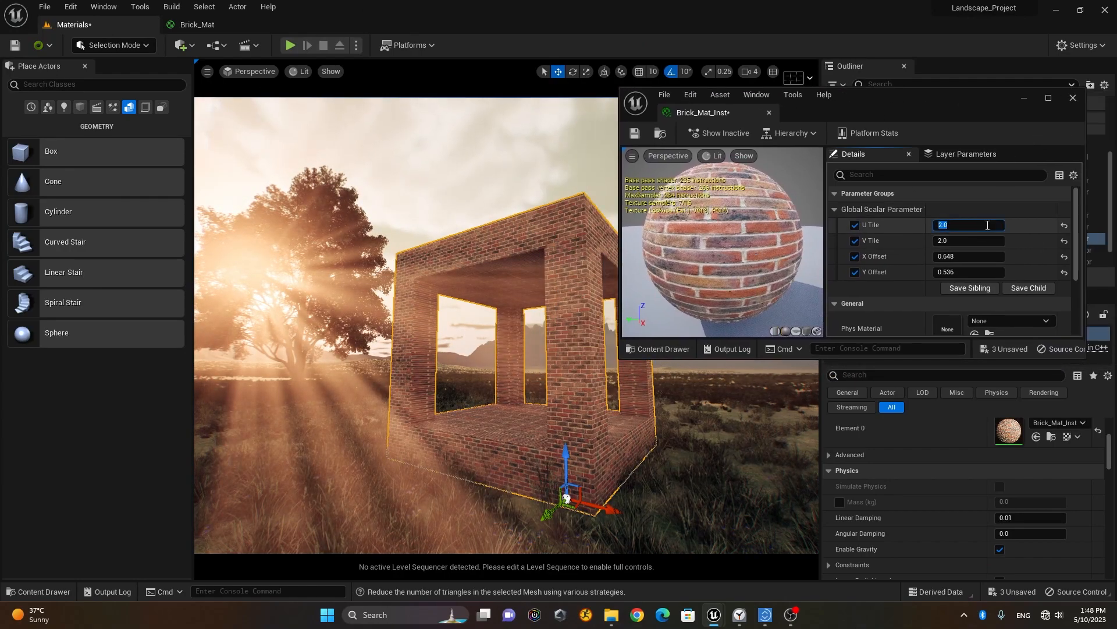
pyautogui.write('1')
pyautogui.click(980, 241)
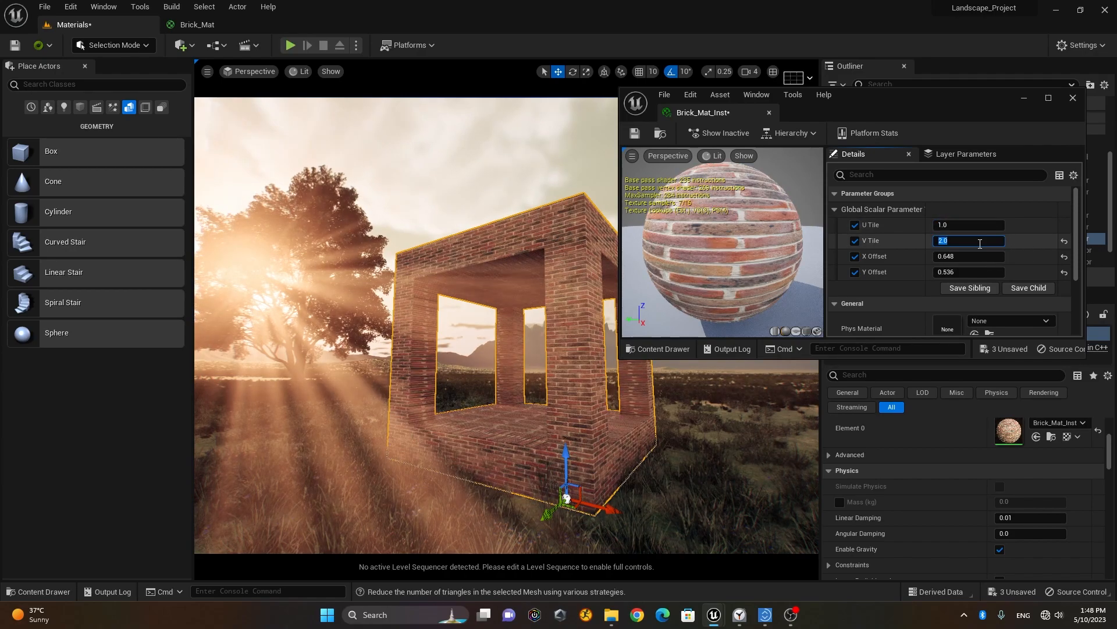
pyautogui.write('1')
pyautogui.press('Return')
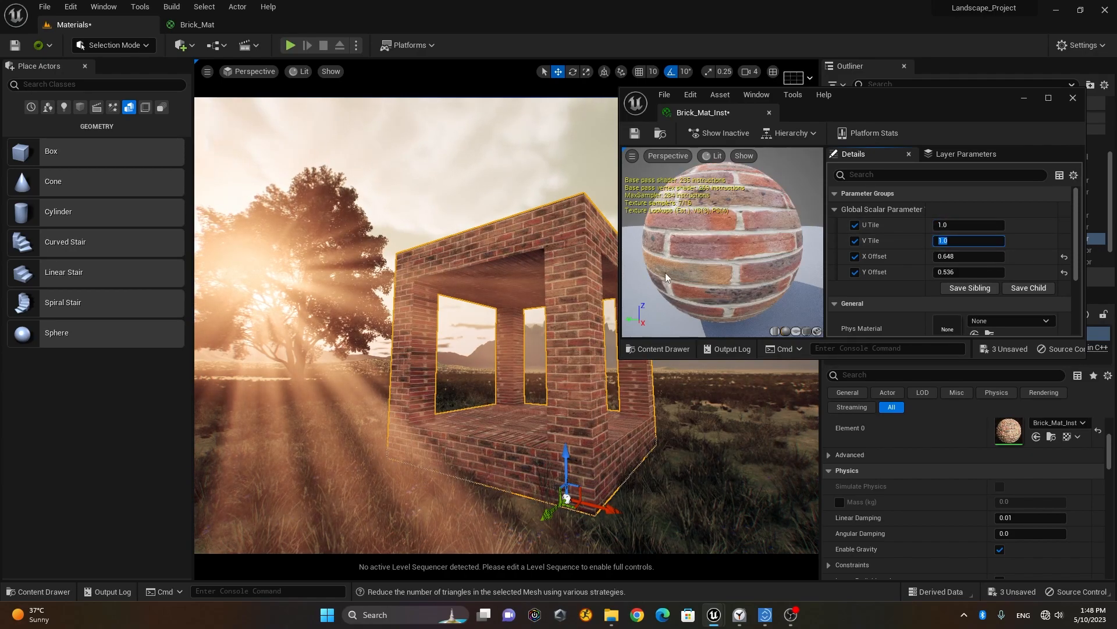
pyautogui.moveTo(969, 256); pyautogui.dragTo(1048, 256)
pyautogui.moveTo(948, 272); pyautogui.dragTo(813, 273)
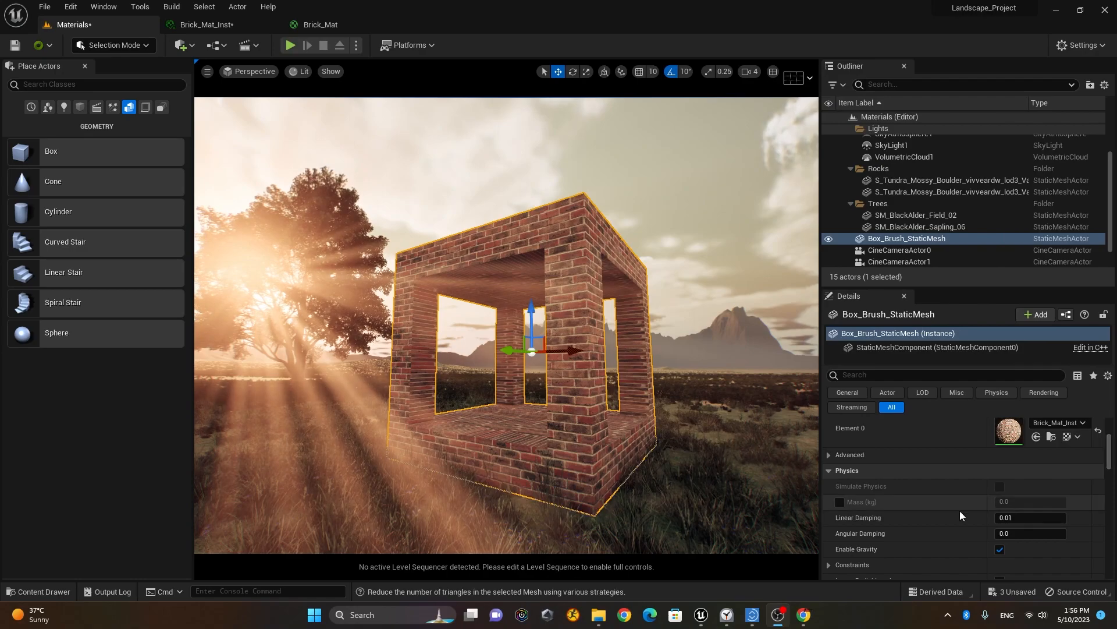
# - Add a CustomRotator node to the Brick_Mat material graph in the empty area below the Add node
pyautogui.click(780, 619)
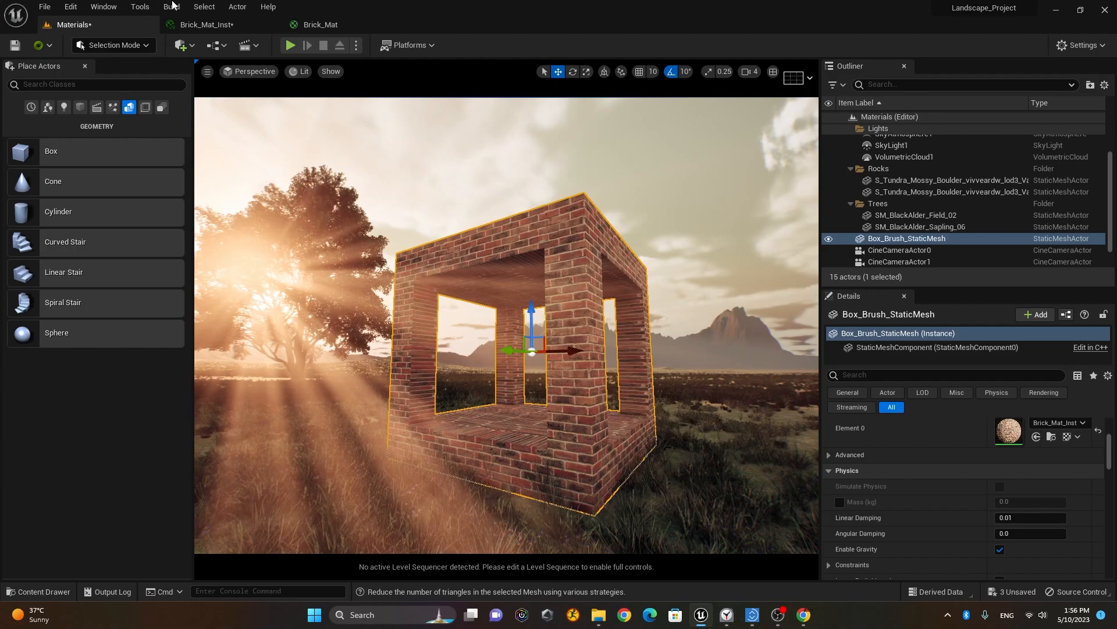
pyautogui.click(210, 25)
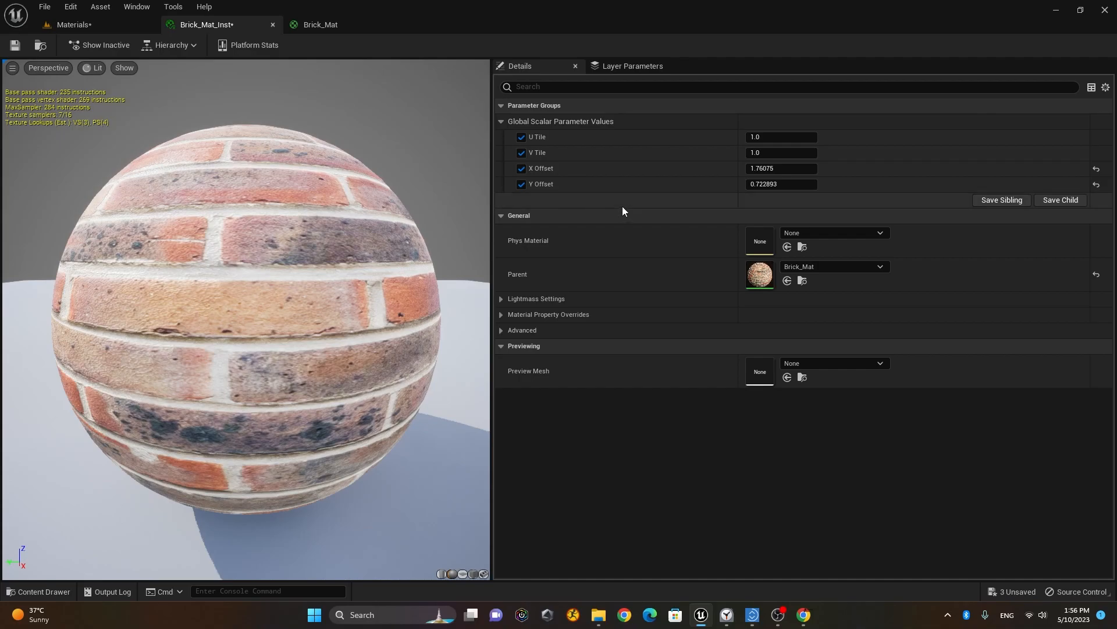
pyautogui.click(334, 27)
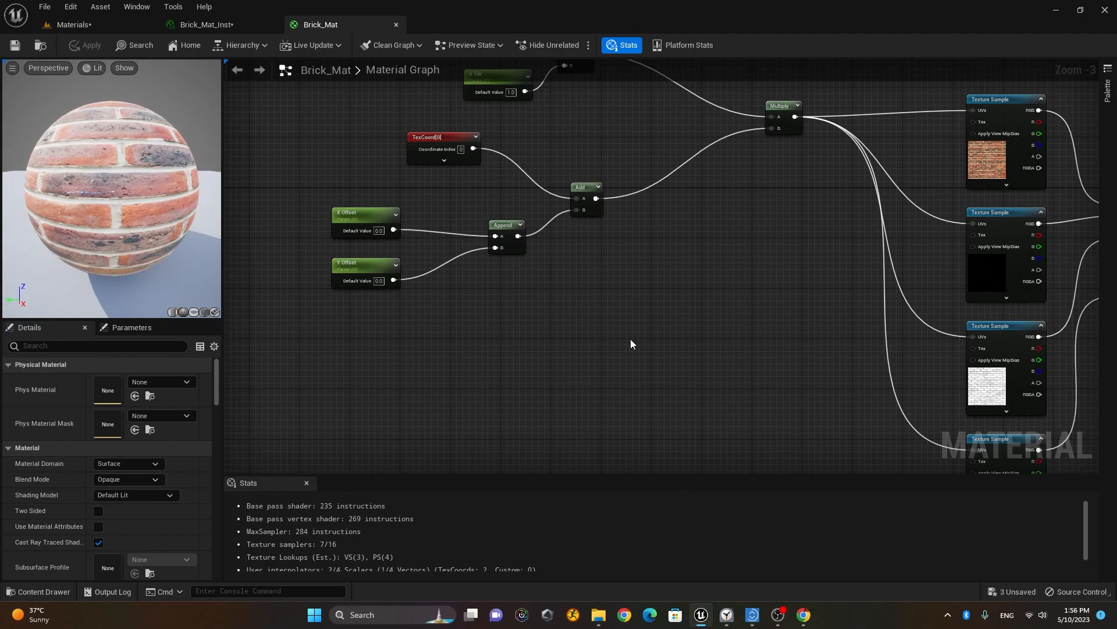
pyautogui.rightClick(612, 315)
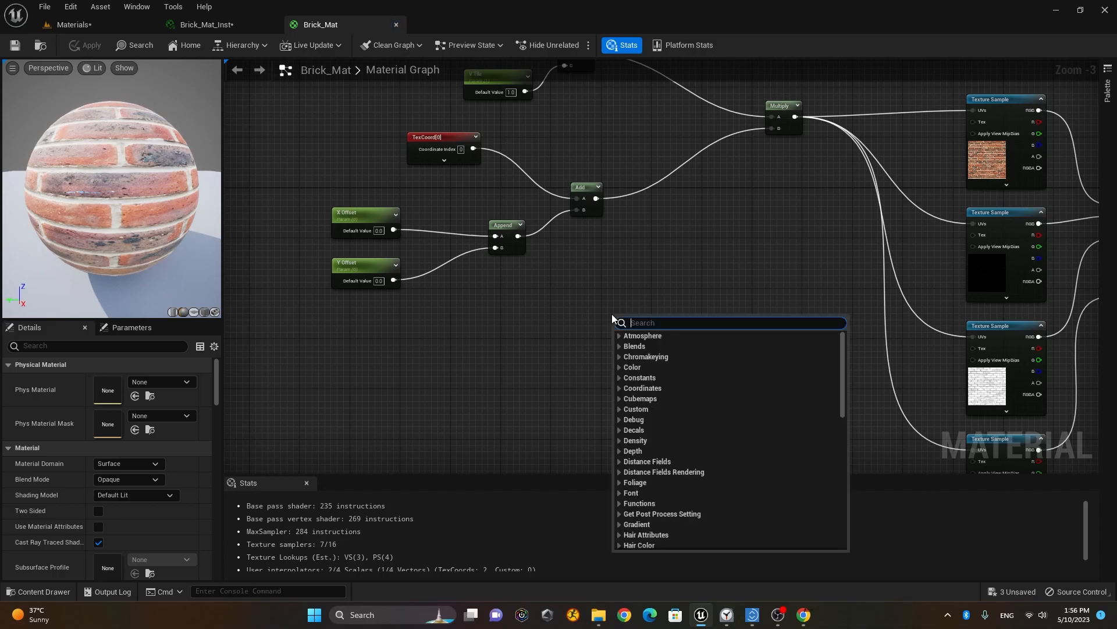
pyautogui.write('c')
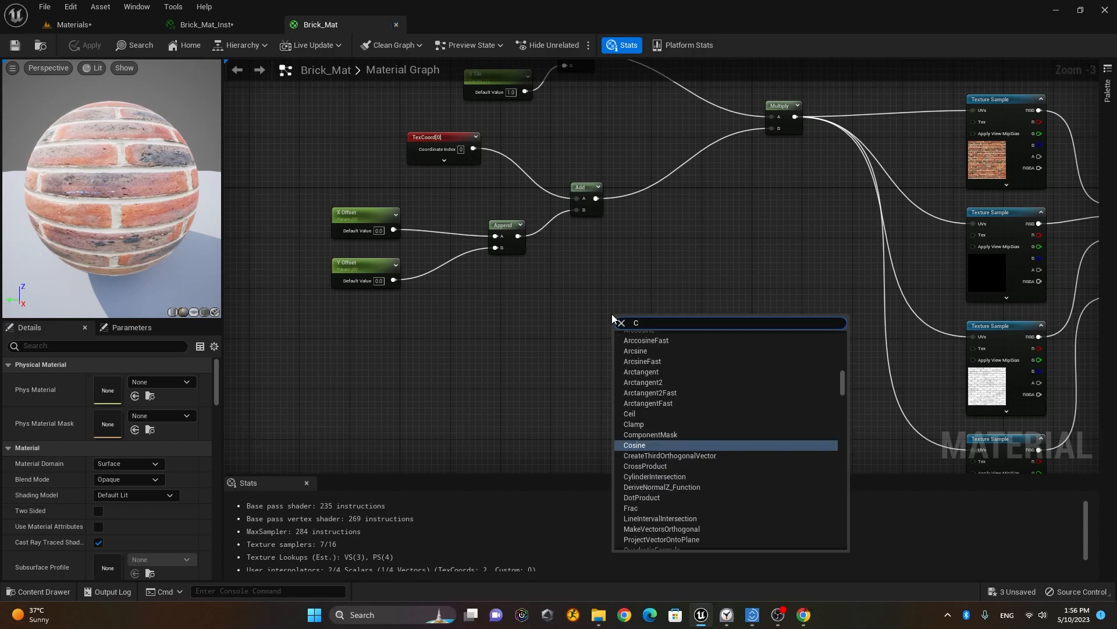
pyautogui.write('ustom')
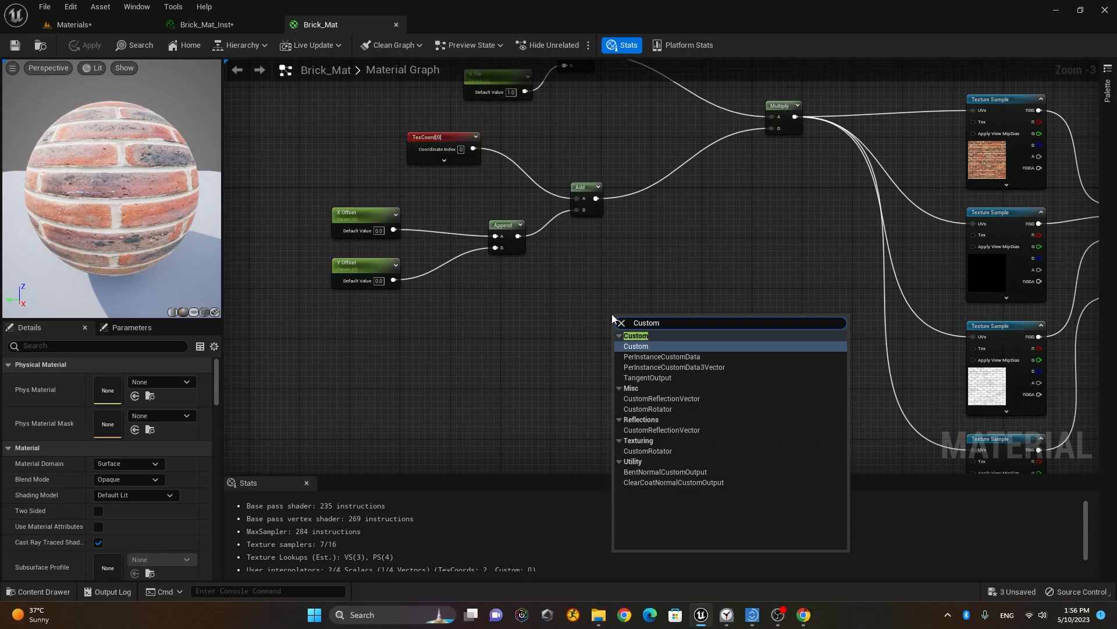
pyautogui.write('Rot')
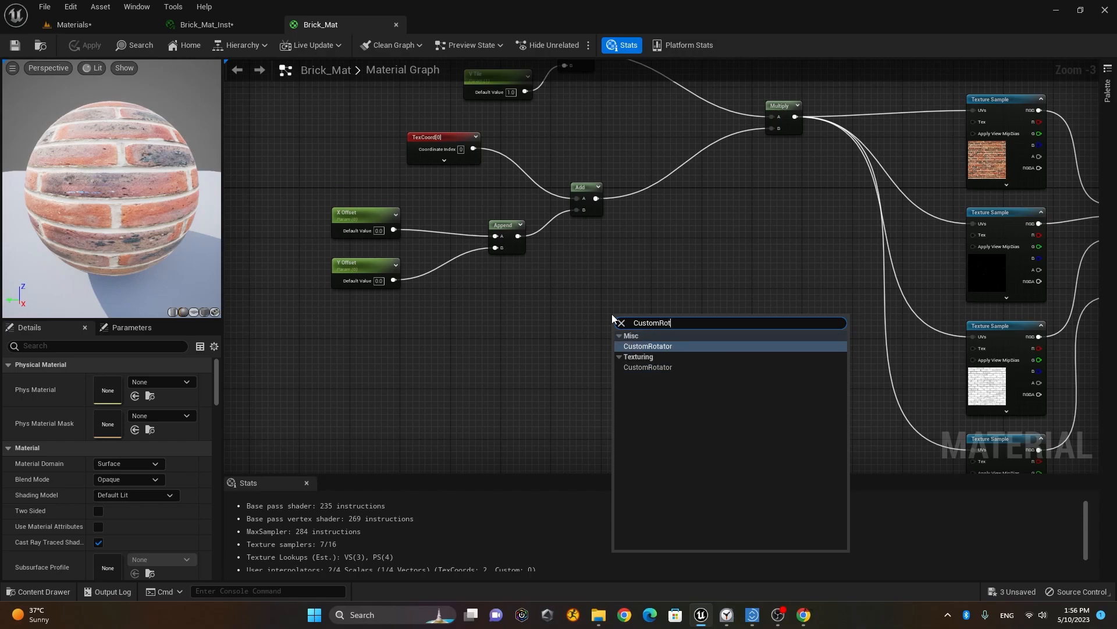
pyautogui.click(705, 347)
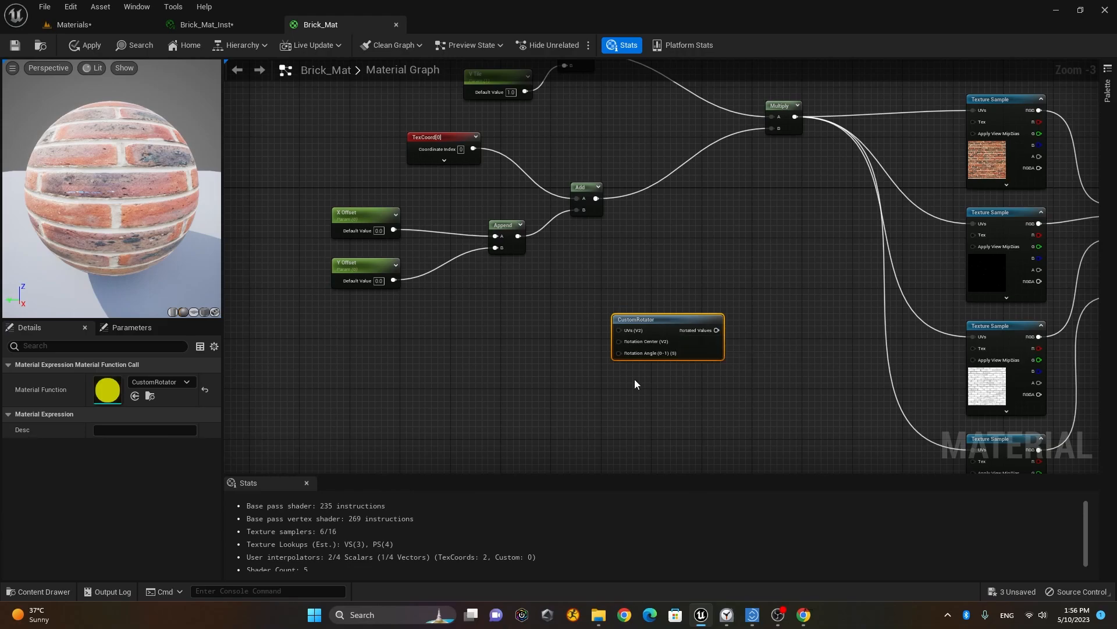
# - Move CustomRotator closer to the texture samples and shift the Multiply node back beside the tiling Append node
pyautogui.scroll(3, 635, 384)
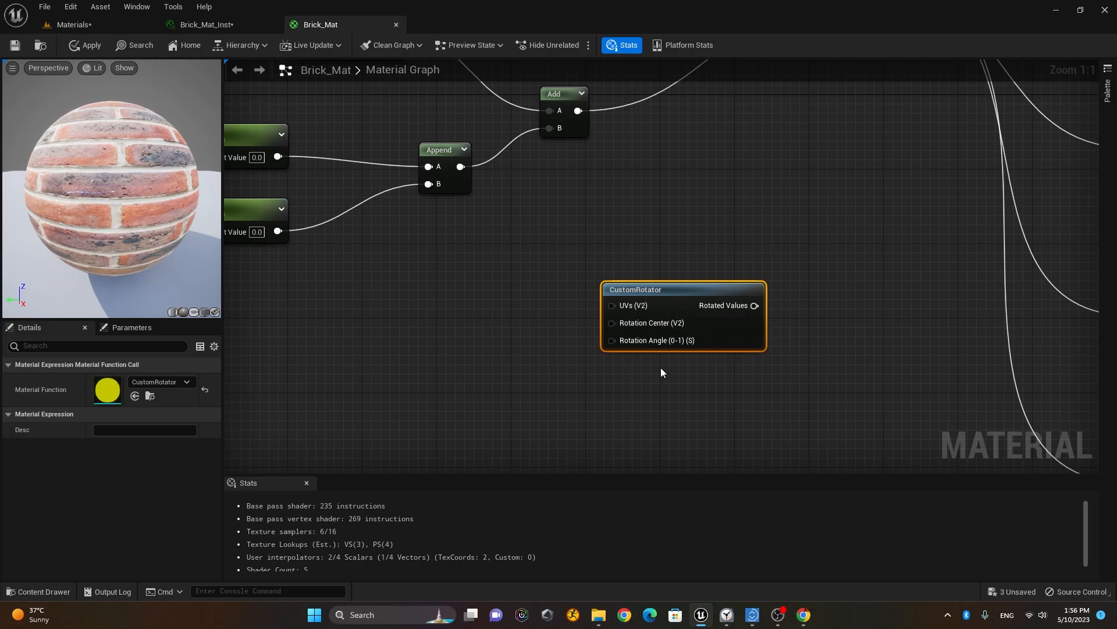
pyautogui.scroll(-1, 672, 381)
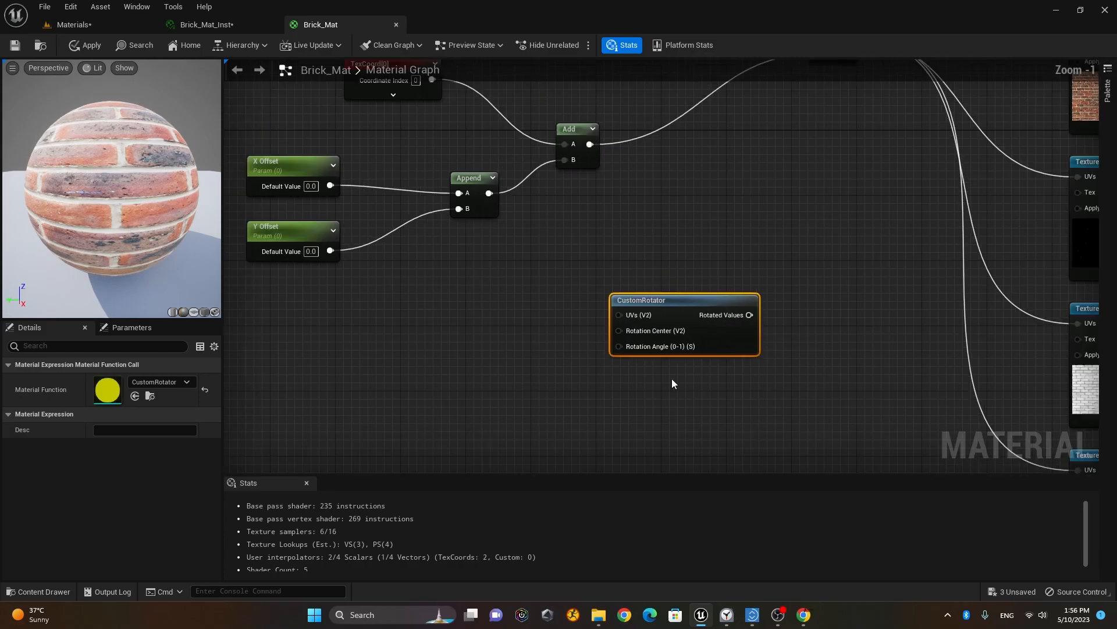
pyautogui.scroll(-1, 558, 326)
pyautogui.moveTo(516, 324); pyautogui.dragTo(541, 410, button='right')
pyautogui.scroll(-2, 559, 376)
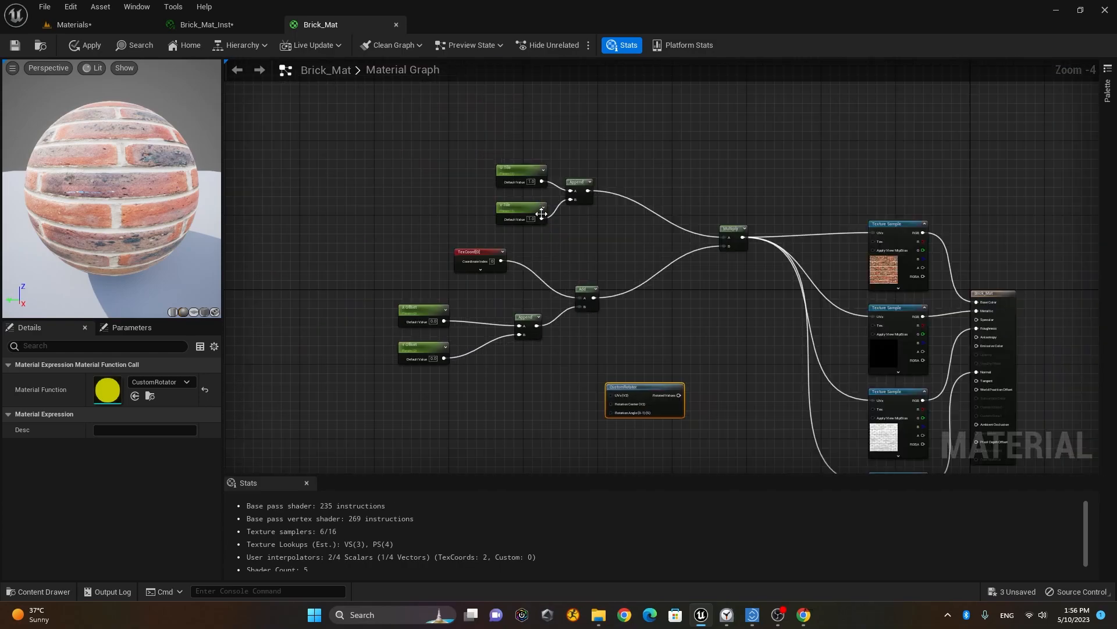
pyautogui.scroll(1, 560, 251)
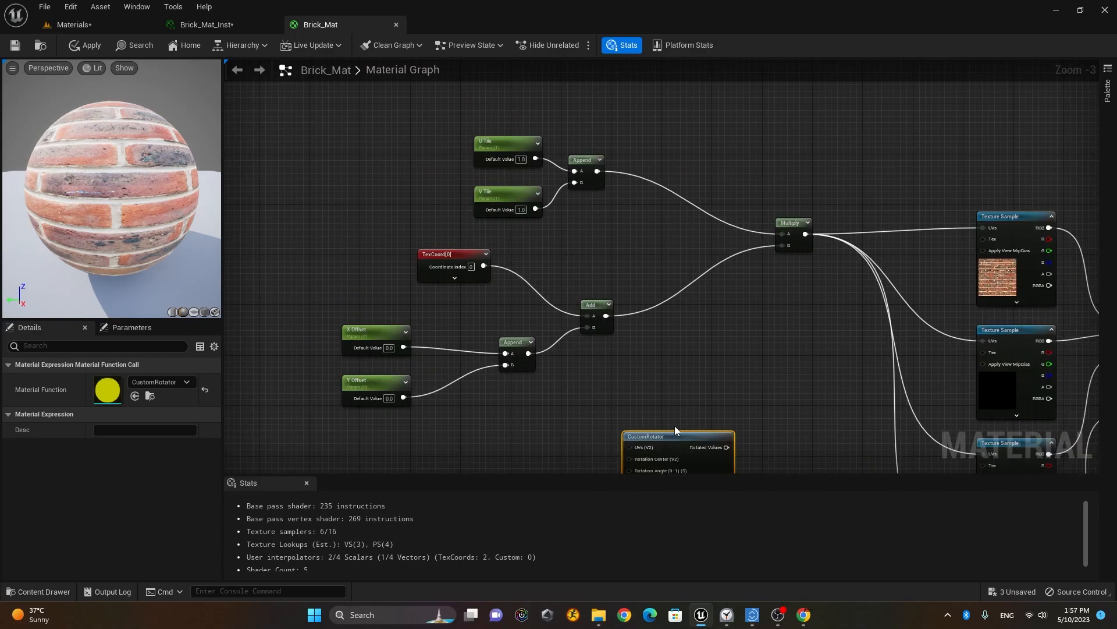
pyautogui.moveTo(674, 437); pyautogui.dragTo(752, 411)
pyautogui.moveTo(641, 408); pyautogui.dragTo(612, 341, button='right')
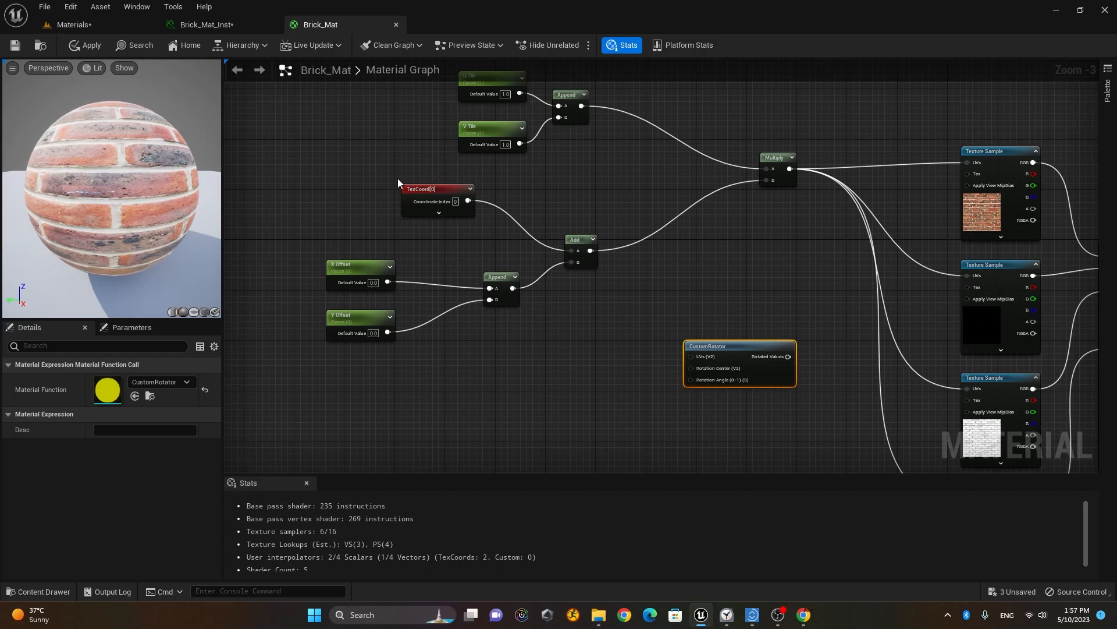
pyautogui.moveTo(443, 244); pyautogui.dragTo(451, 276, button='right')
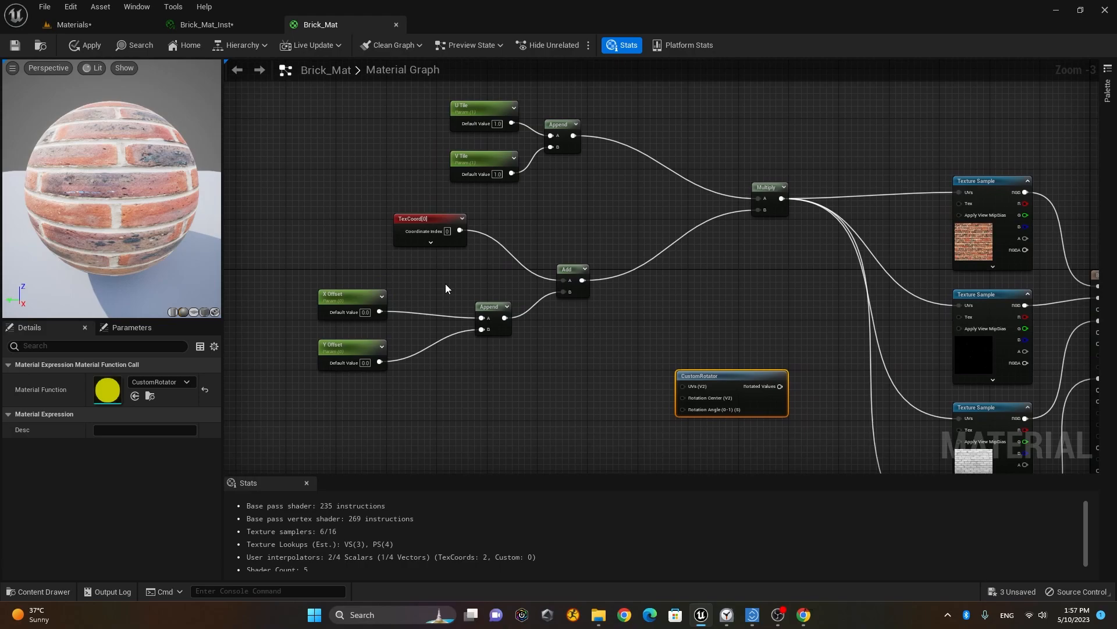
pyautogui.moveTo(772, 188); pyautogui.dragTo(651, 187)
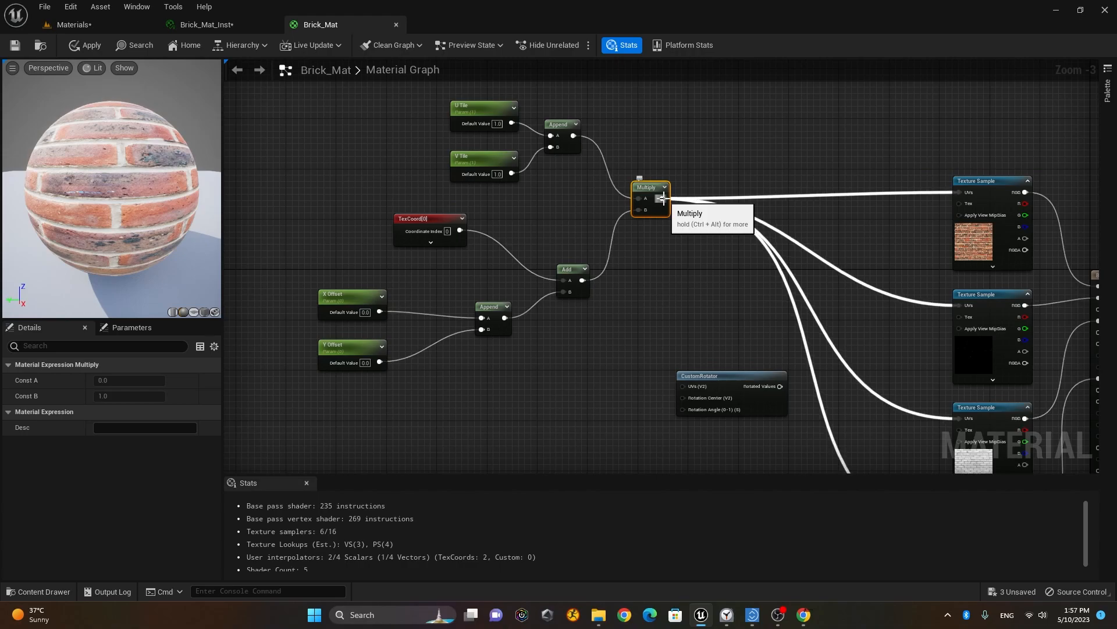
pyautogui.moveTo(663, 199); pyautogui.dragTo(648, 377)
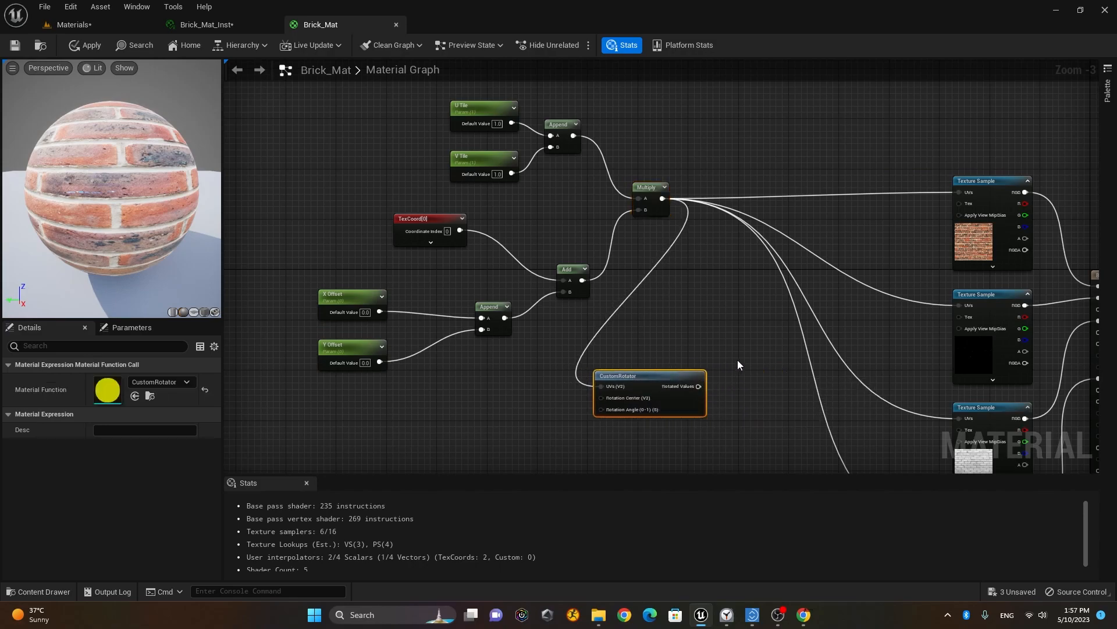
pyautogui.moveTo(742, 351); pyautogui.dragTo(748, 317, button='right')
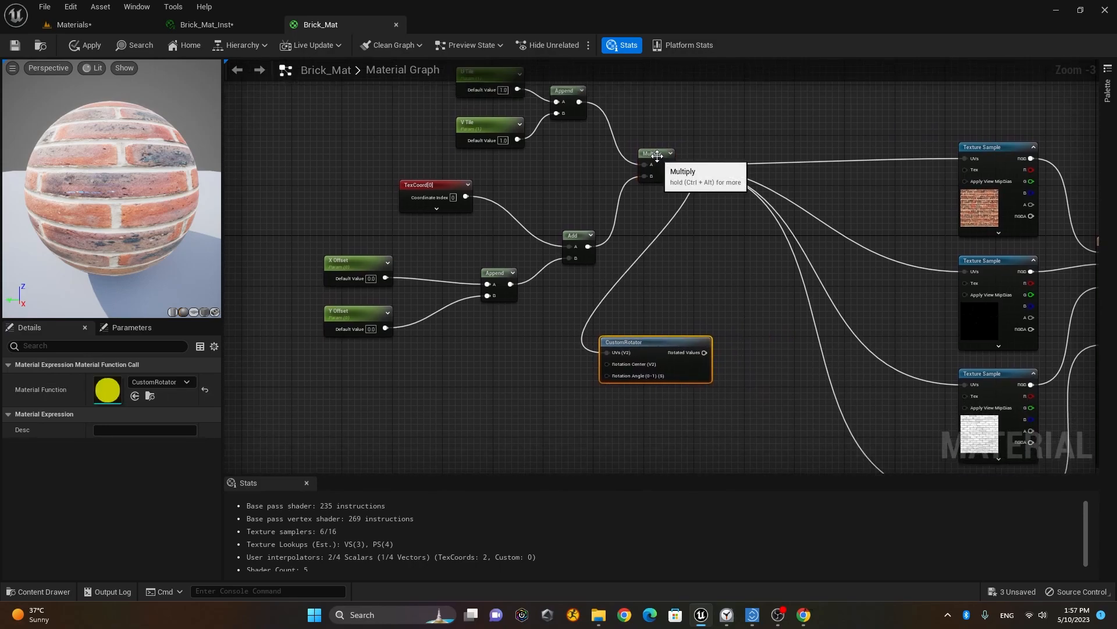
pyautogui.hotkey('ctrl', 'z')
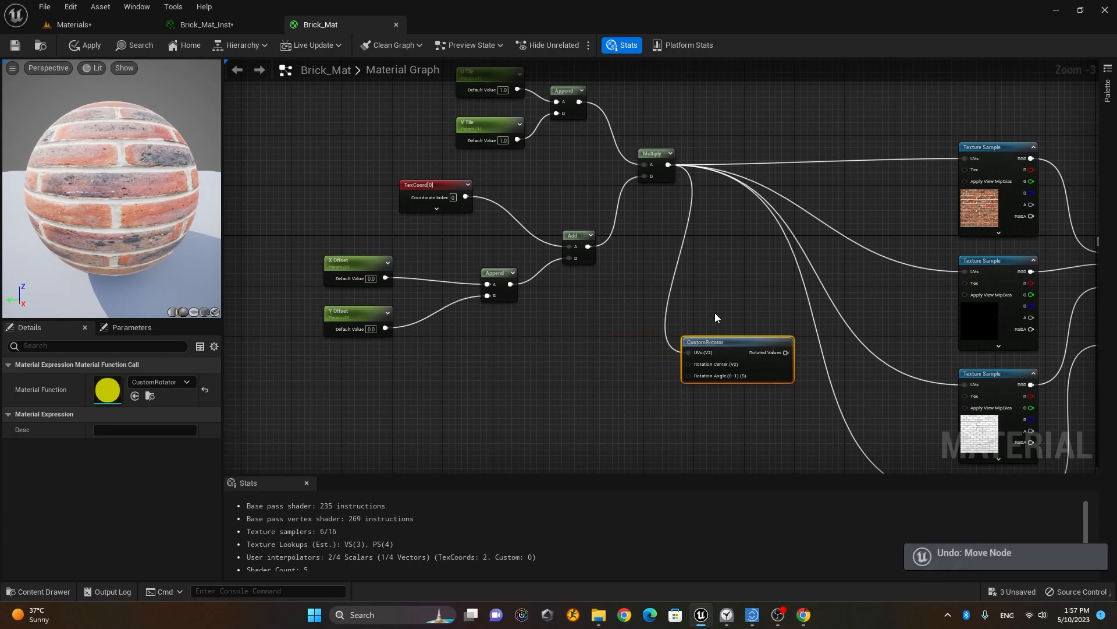
pyautogui.hotkey('ctrl', 'z')
# - Reposition CustomRotator and add a Multiply node before it, connecting TexCoord to A and the U/V Tile Append to B
pyautogui.moveTo(733, 346); pyautogui.dragTo(700, 377)
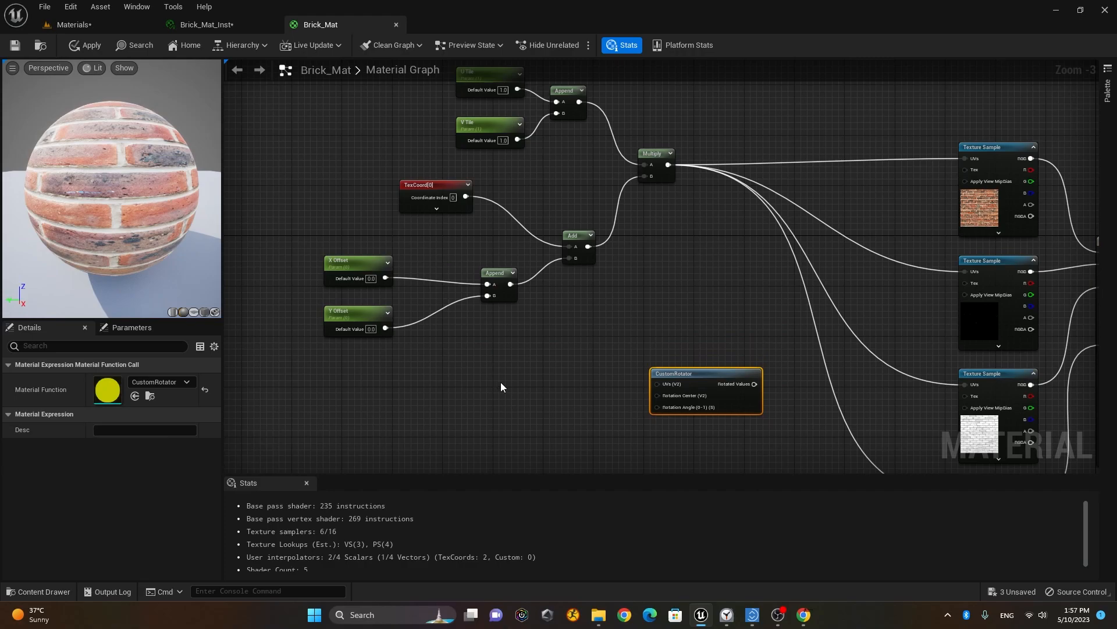
pyautogui.click(529, 375)
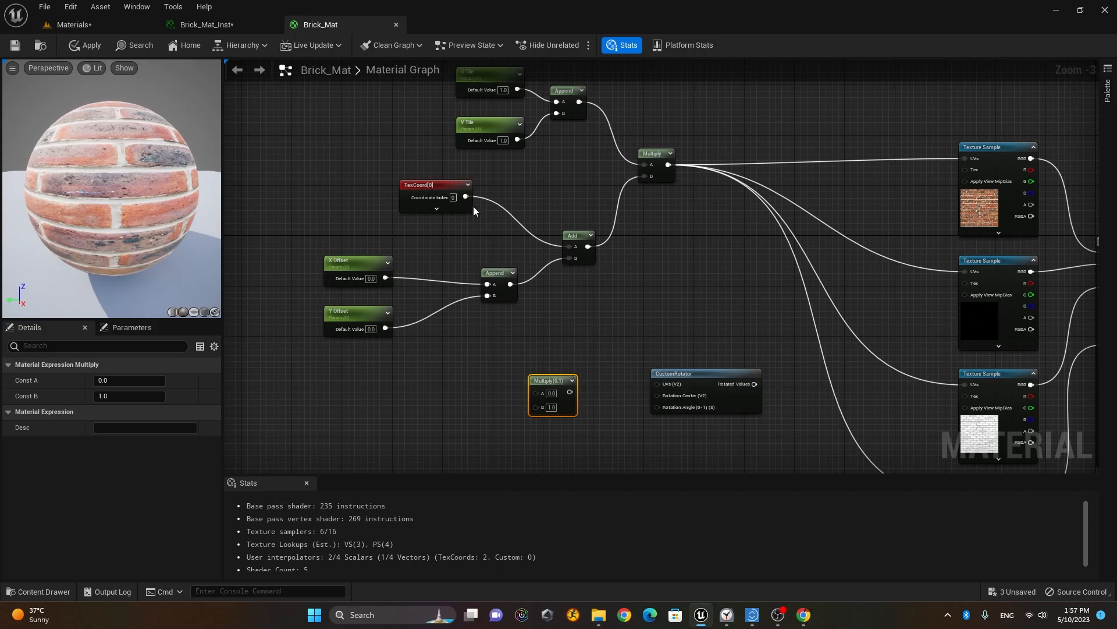
pyautogui.moveTo(466, 197); pyautogui.dragTo(592, 365)
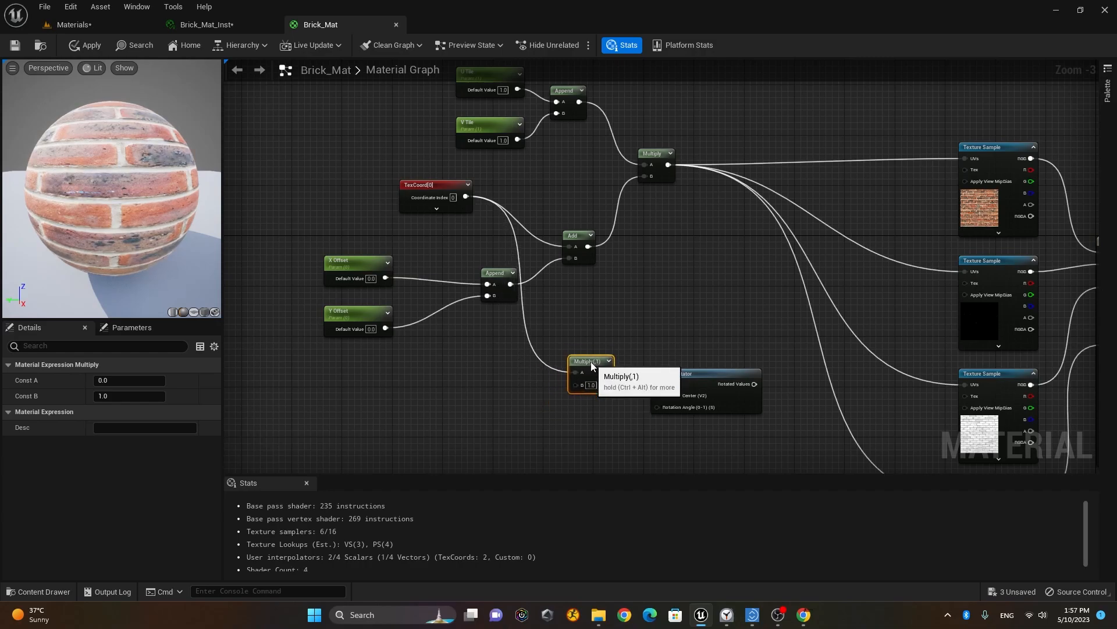
pyautogui.scroll(-1, 539, 150)
pyautogui.moveTo(458, 95); pyautogui.dragTo(567, 326)
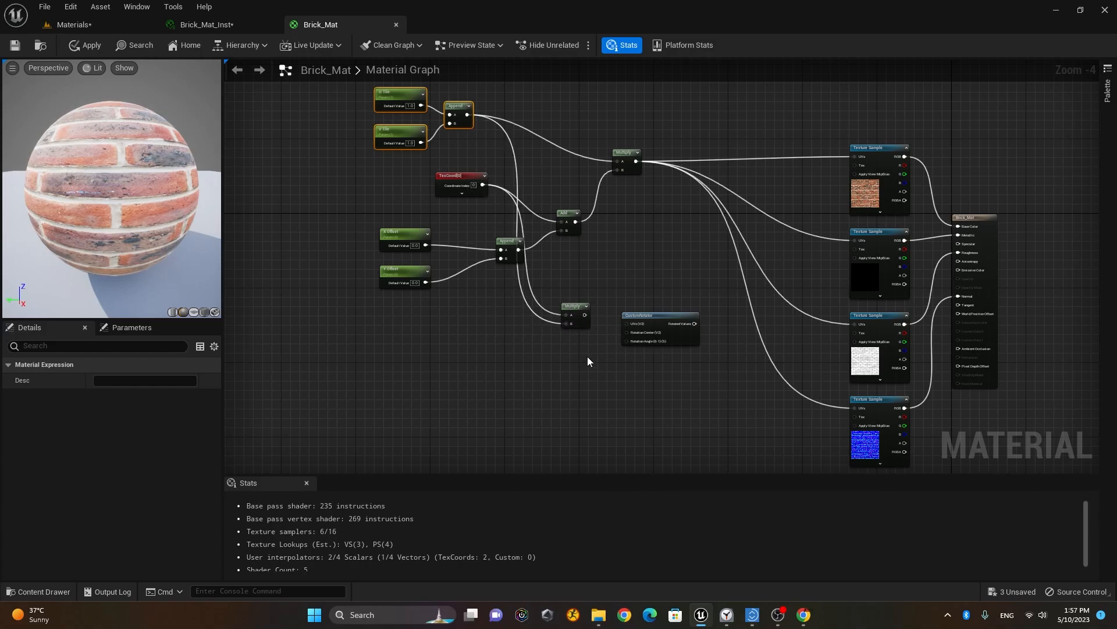
pyautogui.scroll(2, 593, 347)
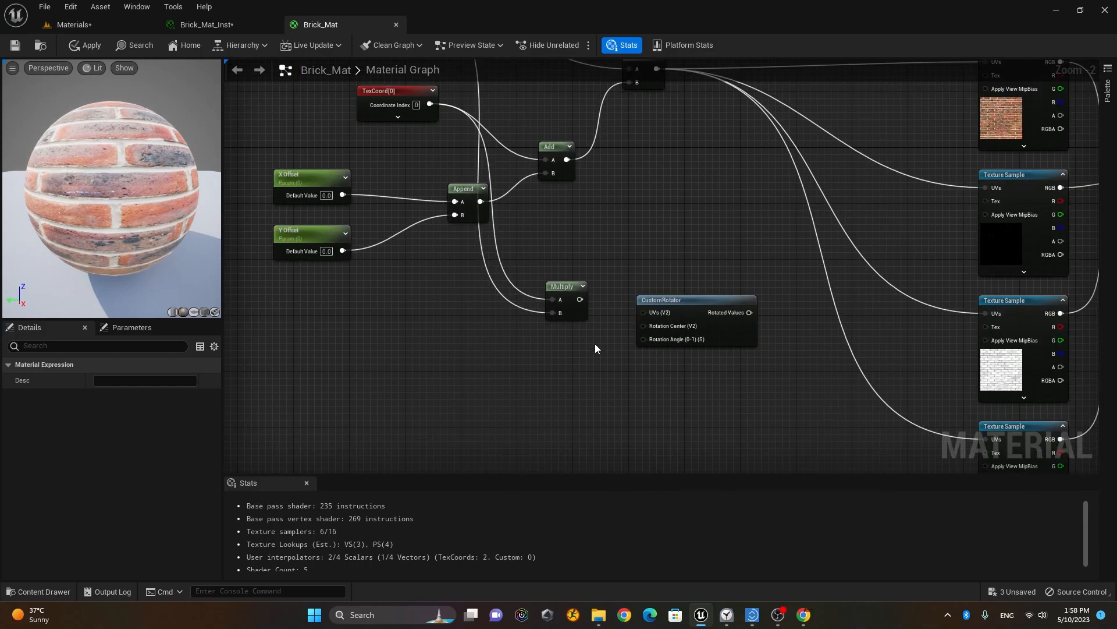
# - Connect the lower Multiply to CustomRotator's UVs and rearrange the offset Append, TexCoord, Add and upper Multiply nodes to tidy the graph
pyautogui.moveTo(581, 300); pyautogui.dragTo(644, 312)
pyautogui.scroll(-3, 597, 354)
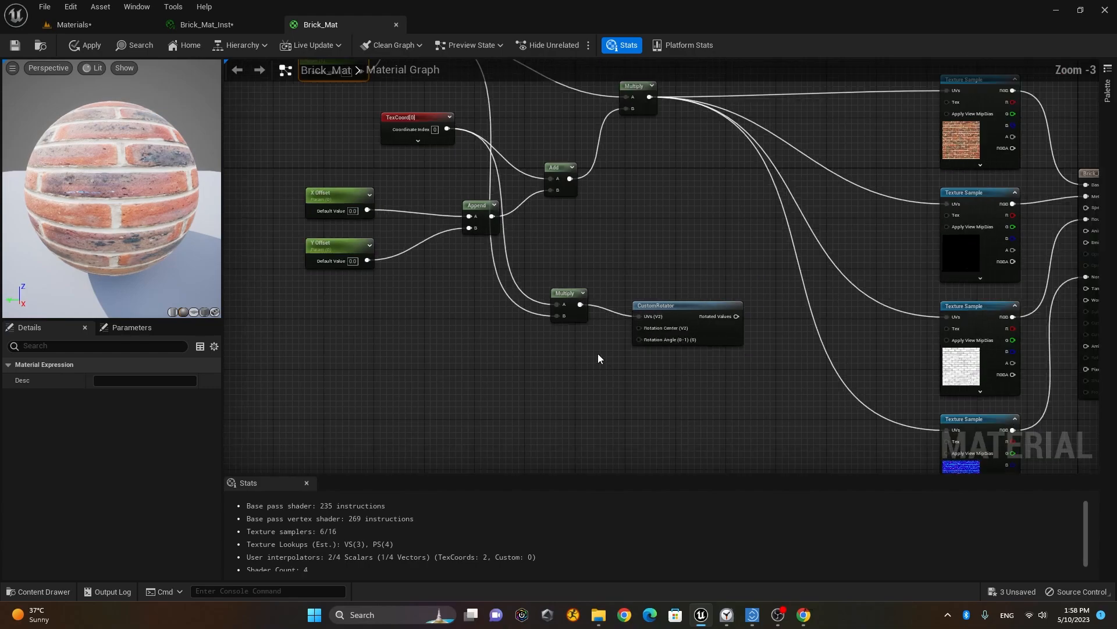
pyautogui.scroll(1, 535, 336)
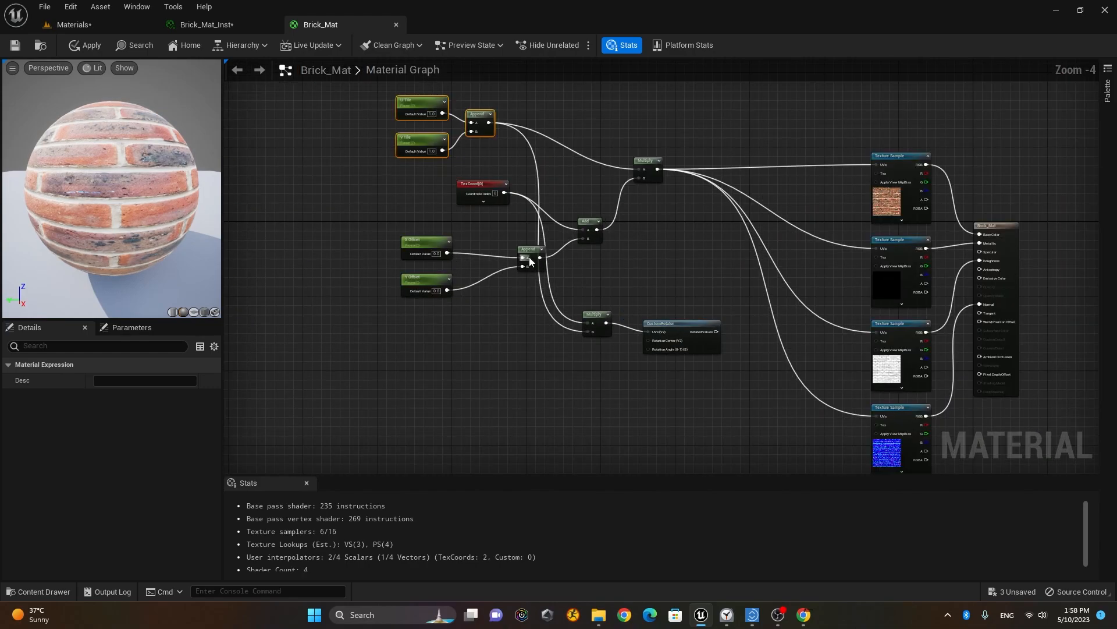
pyautogui.moveTo(526, 245); pyautogui.dragTo(494, 251)
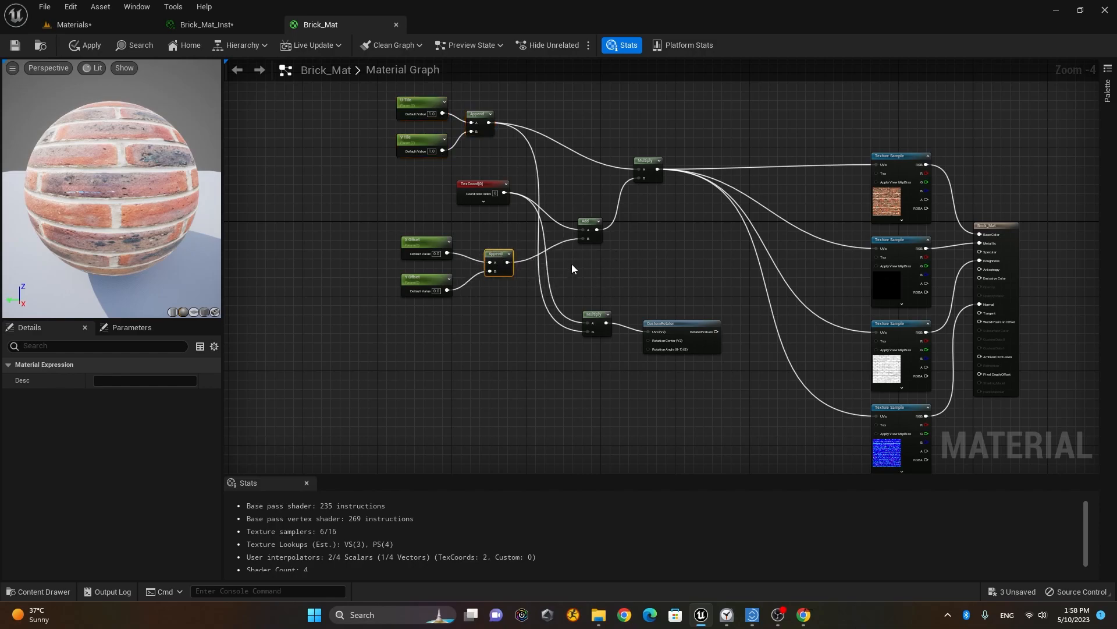
pyautogui.moveTo(487, 186); pyautogui.dragTo(598, 196)
pyautogui.moveTo(625, 226); pyautogui.dragTo(487, 202)
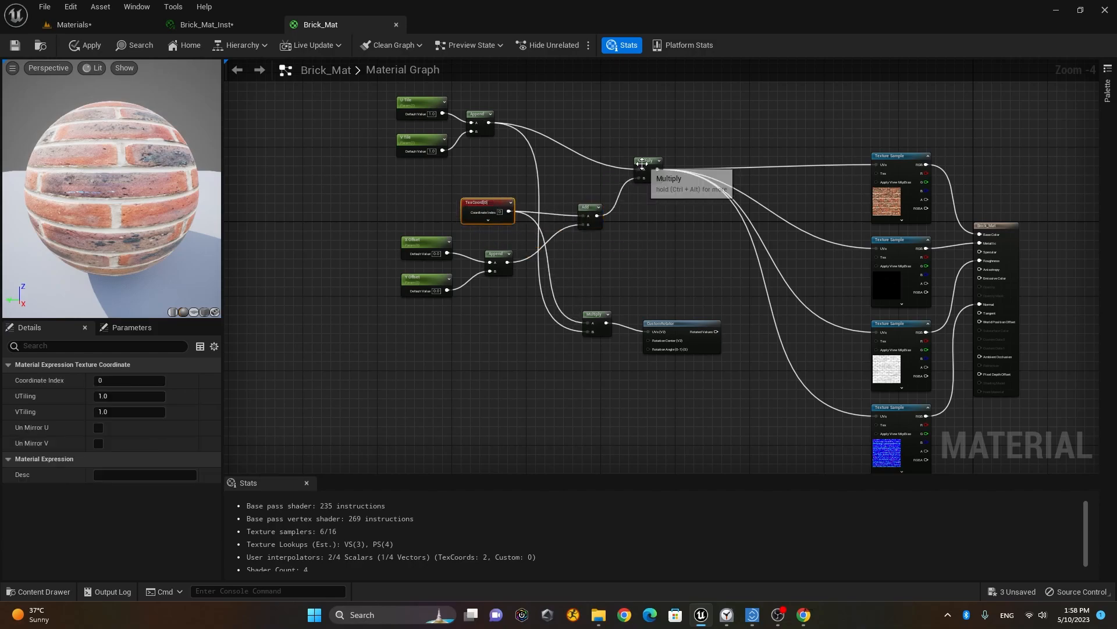
pyautogui.moveTo(643, 158); pyautogui.dragTo(636, 146)
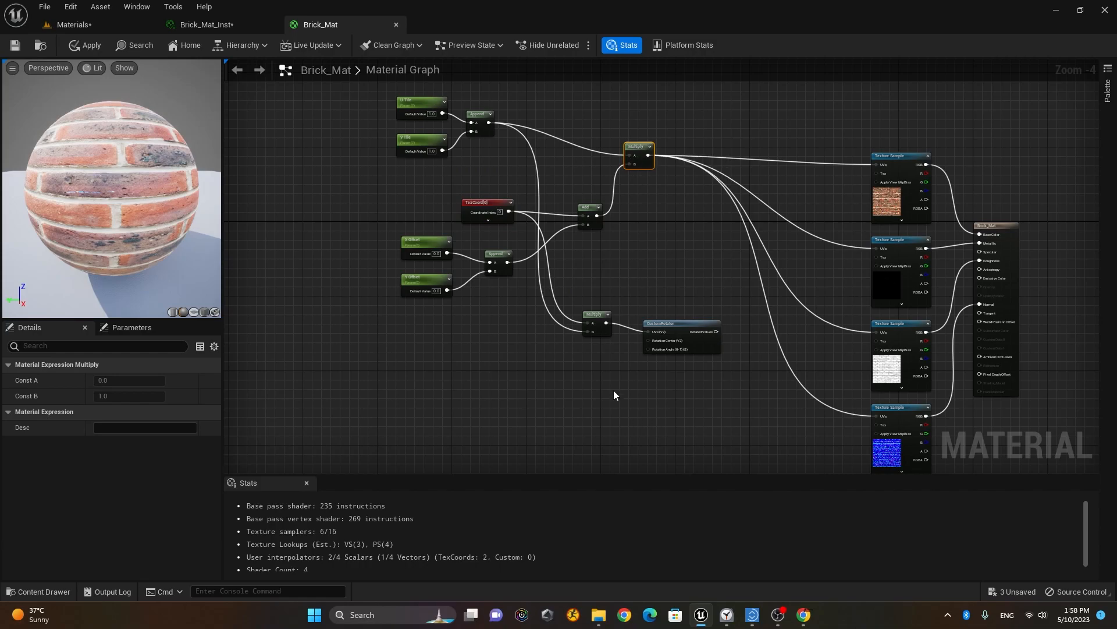
# - Add a Constant2Vector node below the lower Multiply and set its X and Y to 0.5
pyautogui.scroll(2, 613, 390)
pyautogui.scroll(1, 640, 389)
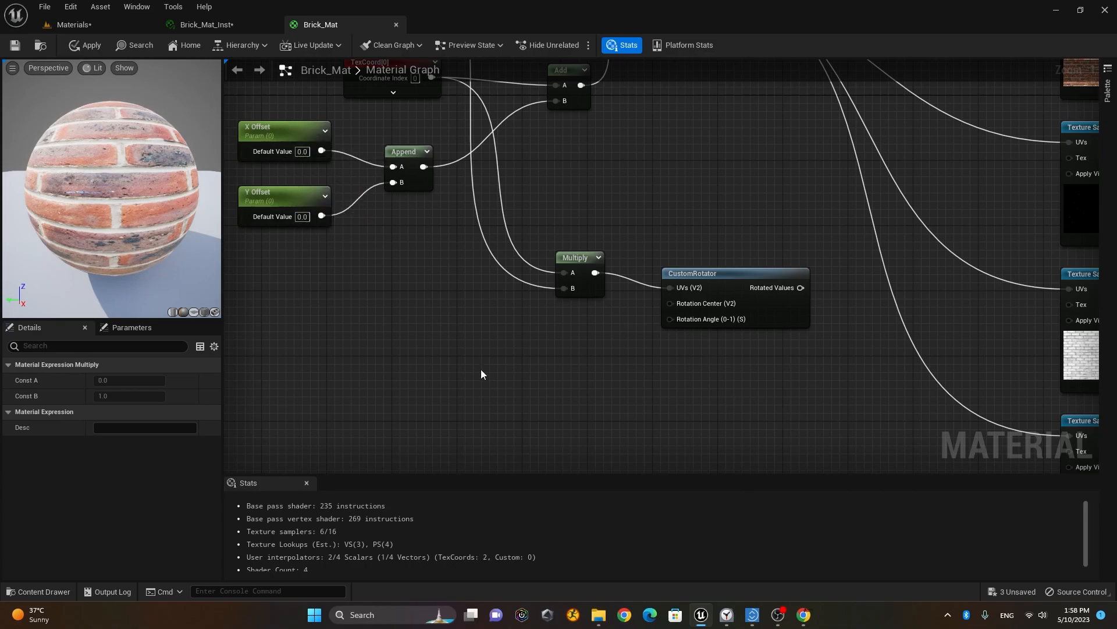
pyautogui.rightClick(466, 326)
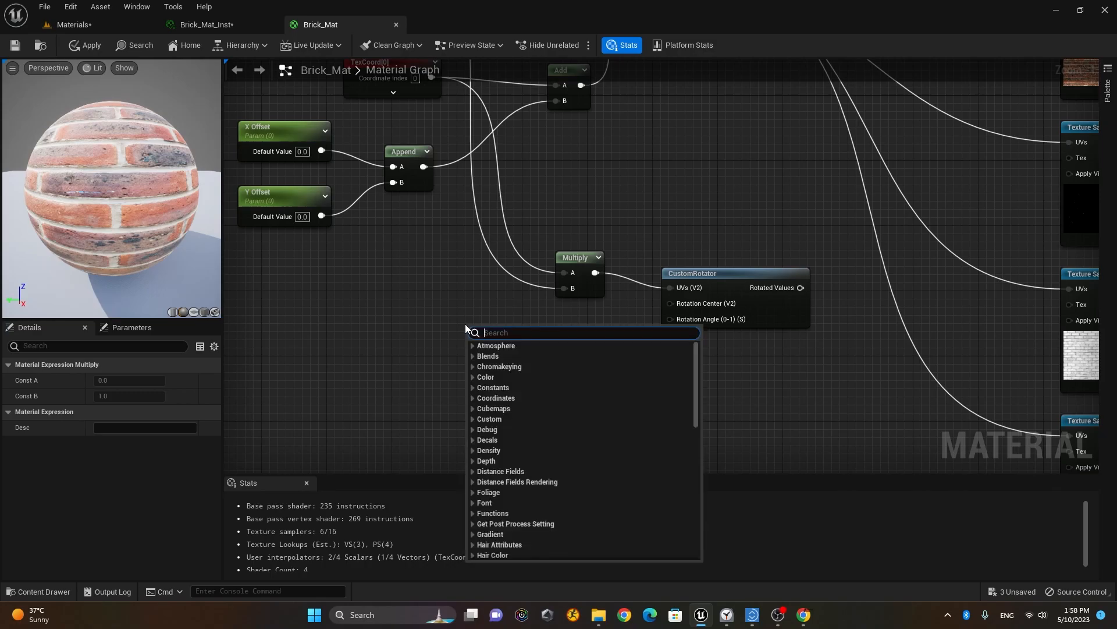
pyautogui.write('con')
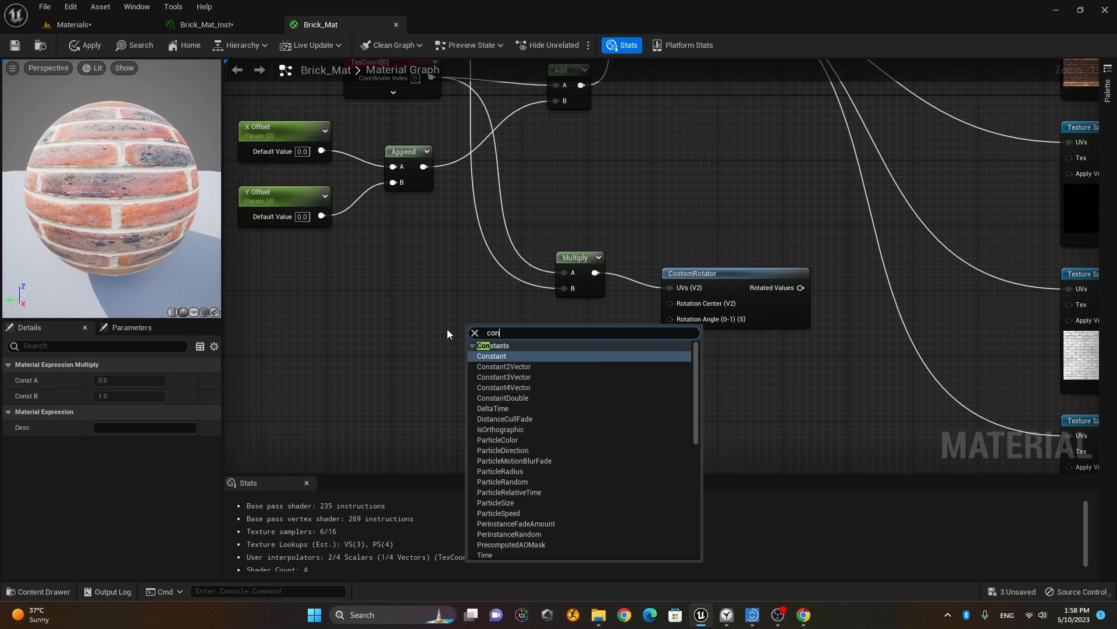
pyautogui.click(504, 368)
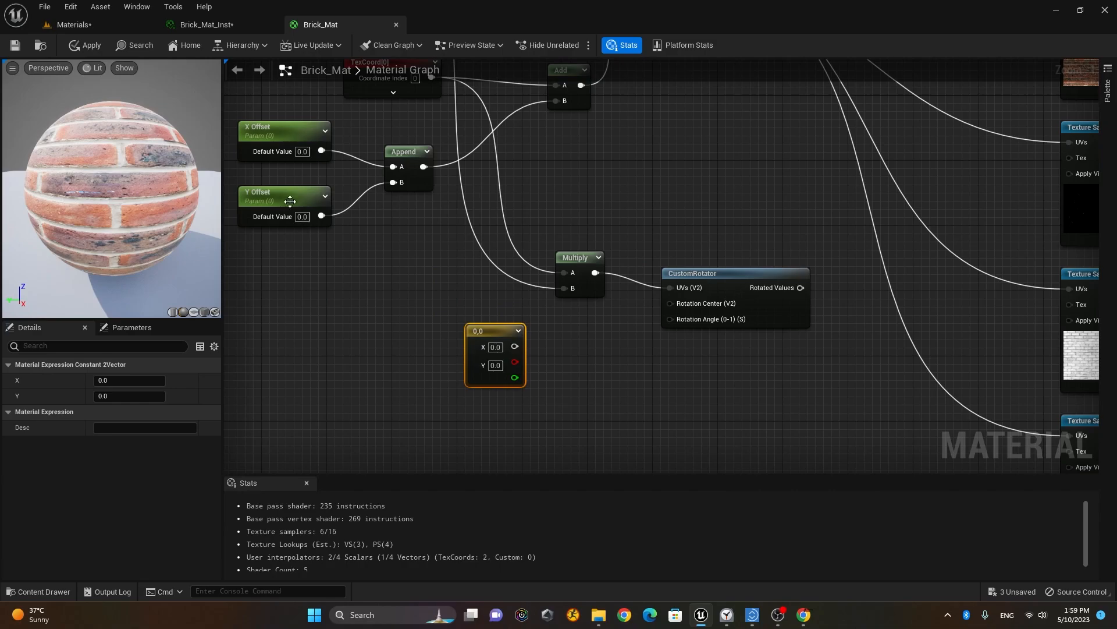
pyautogui.click(495, 346)
pyautogui.write('0.5')
pyautogui.press('Tab')
pyautogui.click(502, 348)
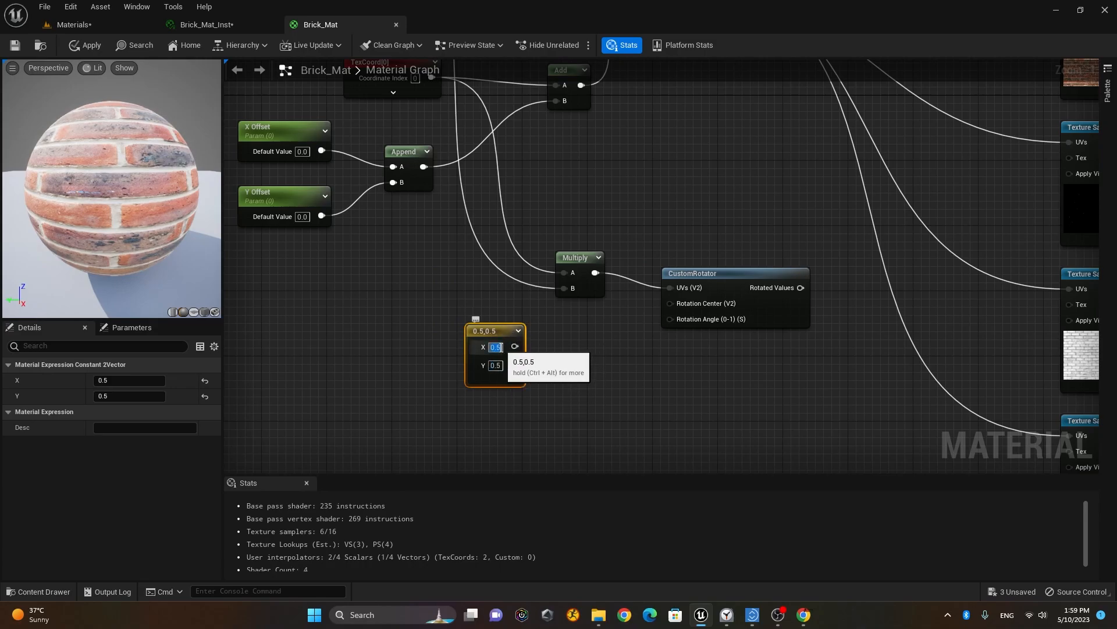
pyautogui.press('Tab')
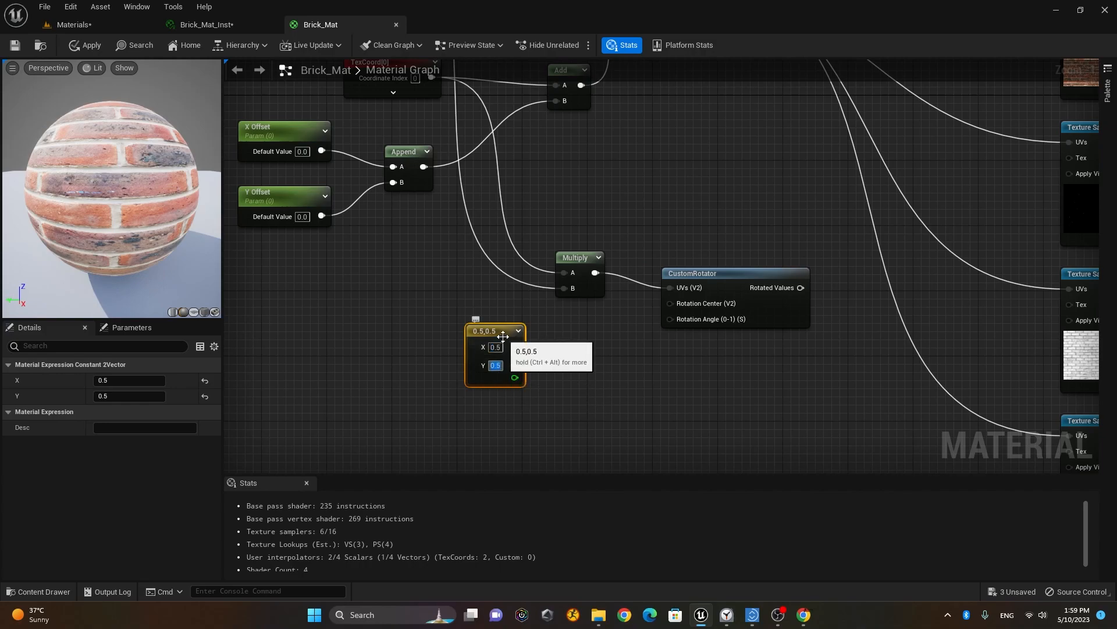
# - Raise the lower Multiply, place the 0.5,0.5 vector beneath it and connect the vector to CustomRotator's Rotation Center
pyautogui.moveTo(503, 335); pyautogui.dragTo(585, 323)
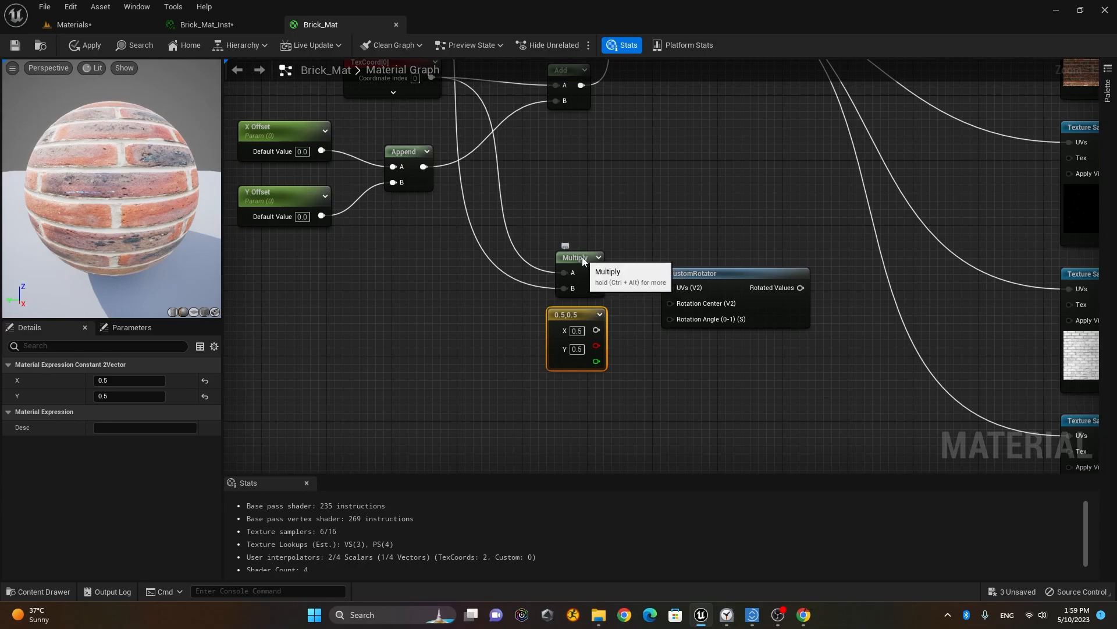
pyautogui.moveTo(582, 257); pyautogui.dragTo(580, 210)
pyautogui.moveTo(584, 314); pyautogui.dragTo(671, 303)
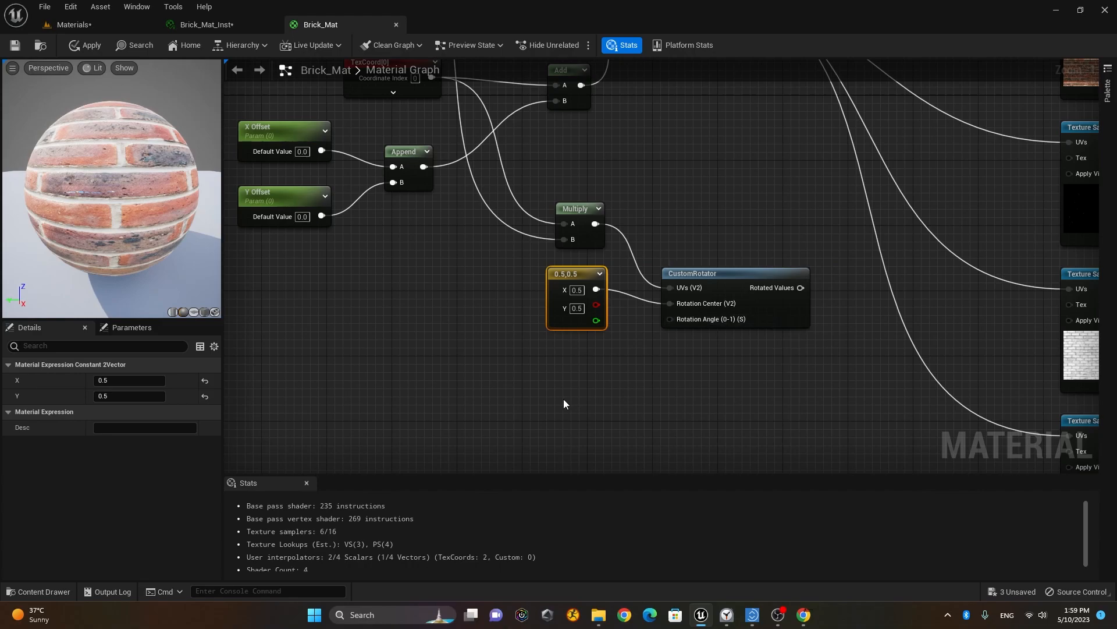
# - Add a Constant, convert it to a parameter named Rotation Angle and connect it to CustomRotator's Rotation Angle input
pyautogui.rightClick(528, 385)
pyautogui.click(459, 385)
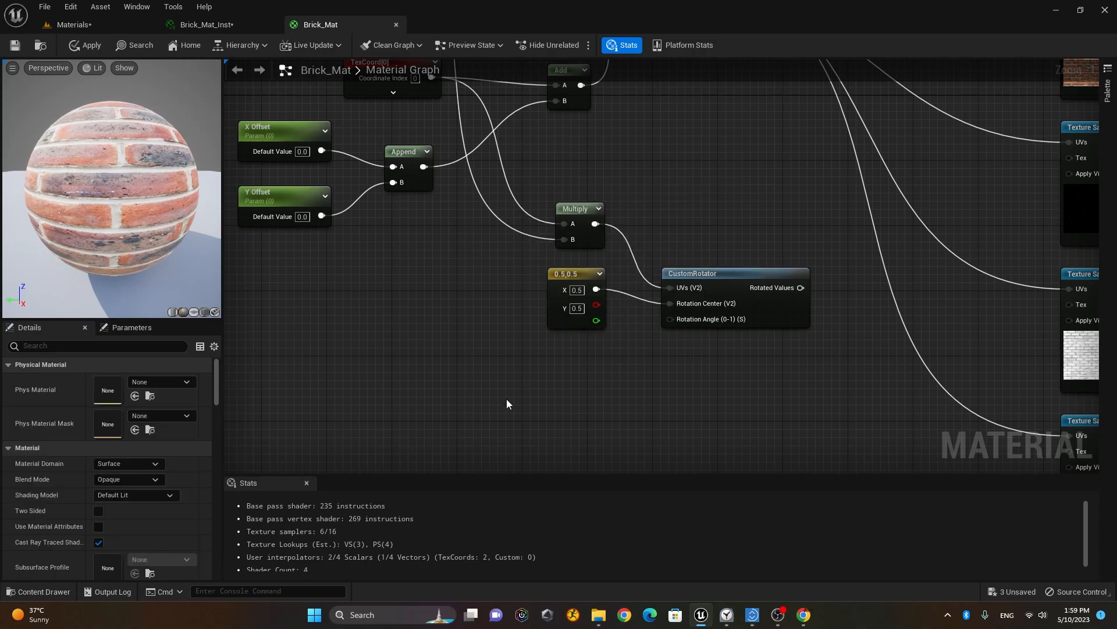
pyautogui.click(467, 389)
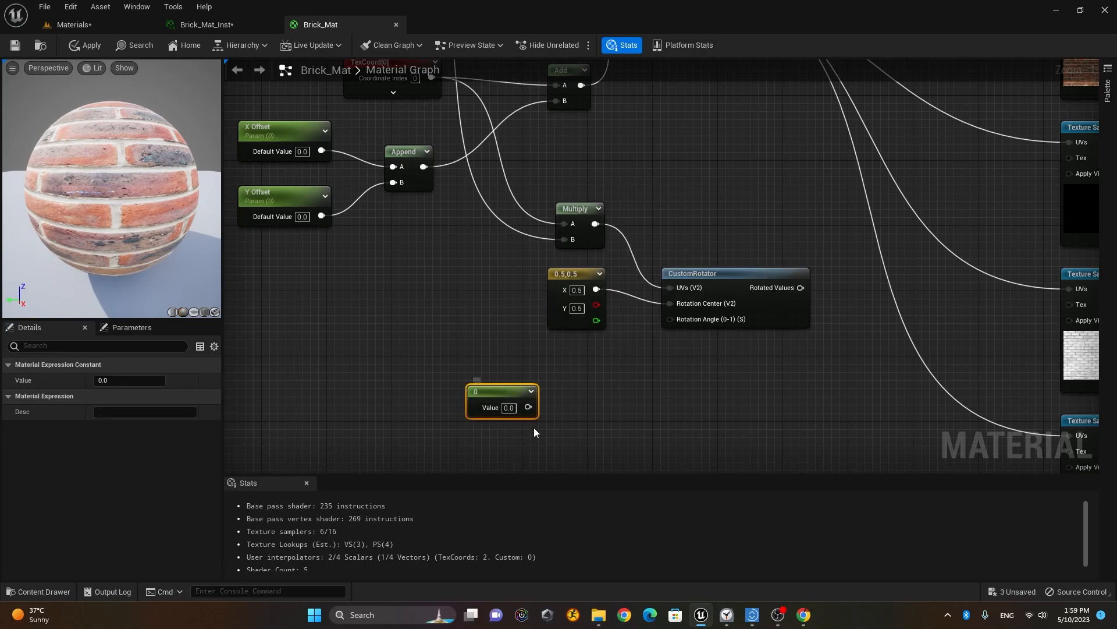
pyautogui.rightClick(507, 393)
pyautogui.click(558, 168)
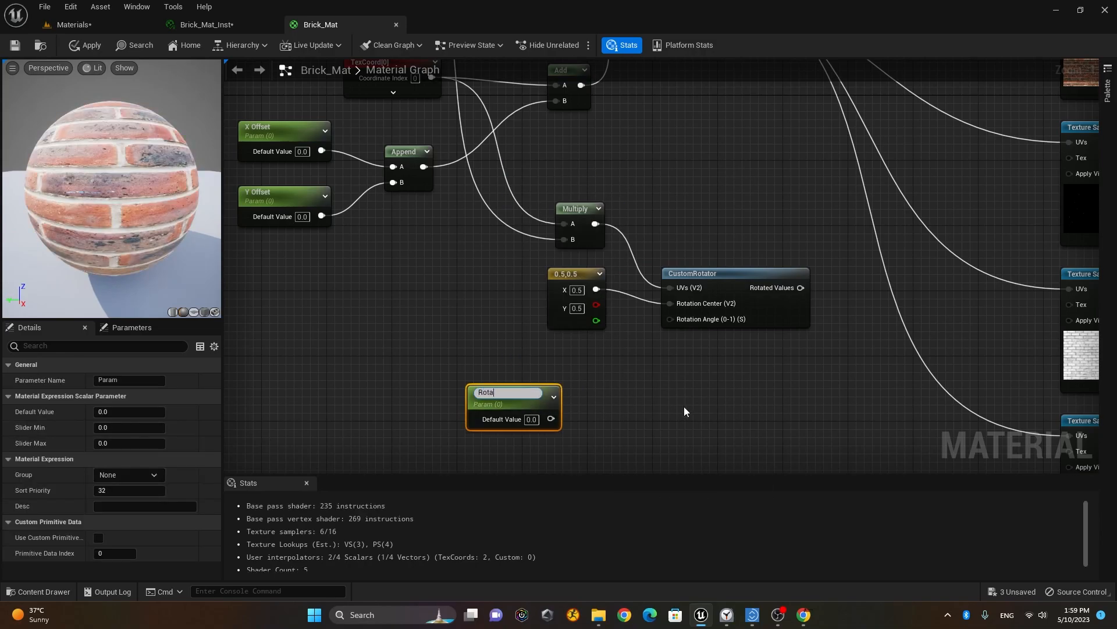
pyautogui.write('Rotation Angle')
pyautogui.press('Return')
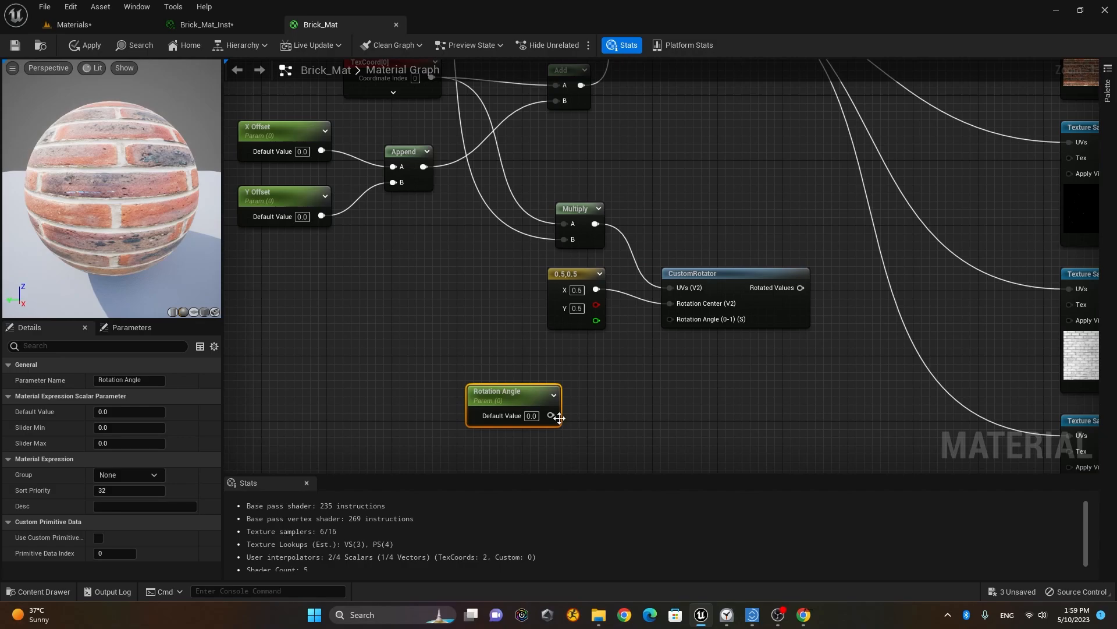
pyautogui.moveTo(553, 416); pyautogui.dragTo(669, 319)
# - Move the four Texture Sample nodes and the material output node farther from the UV nodes to make room
pyautogui.scroll(-5, 687, 367)
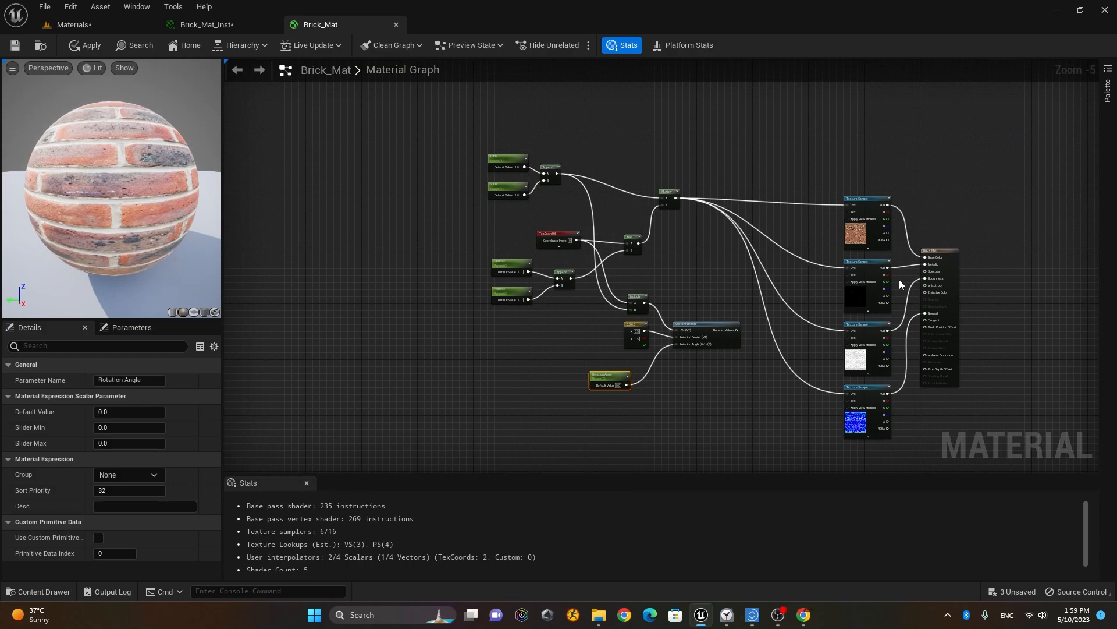
pyautogui.moveTo(982, 232); pyautogui.dragTo(856, 187, button='right')
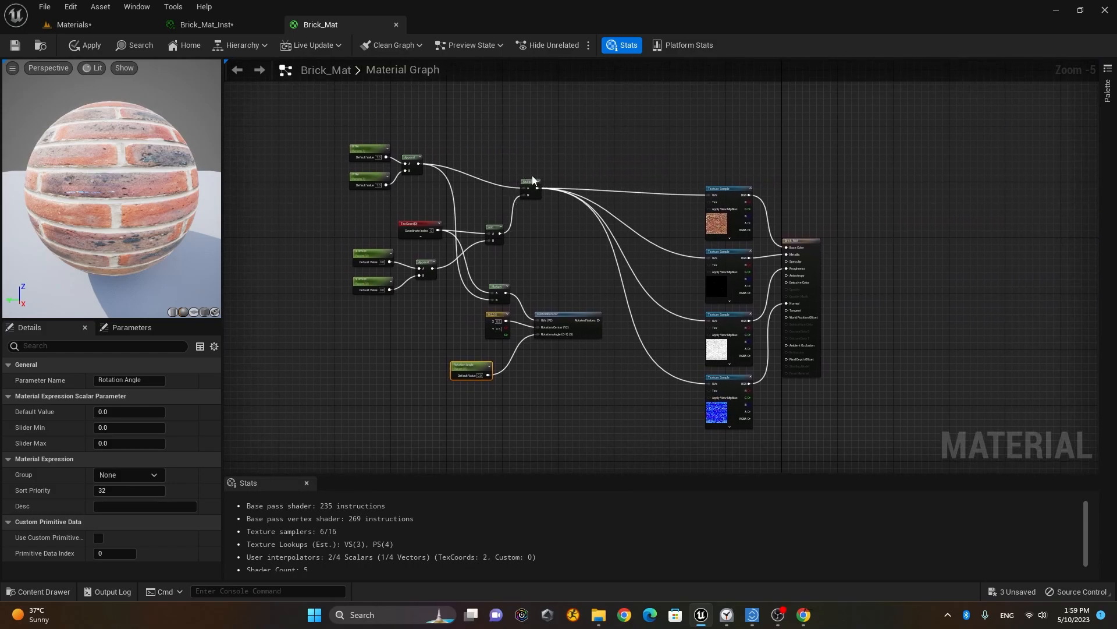
pyautogui.moveTo(862, 174); pyautogui.dragTo(693, 442)
pyautogui.moveTo(726, 189); pyautogui.dragTo(843, 185)
# - Add a Multiply node before the texture samples, connecting the upper Multiply to A and CustomRotator's Rotated Values to B
pyautogui.scroll(2, 589, 218)
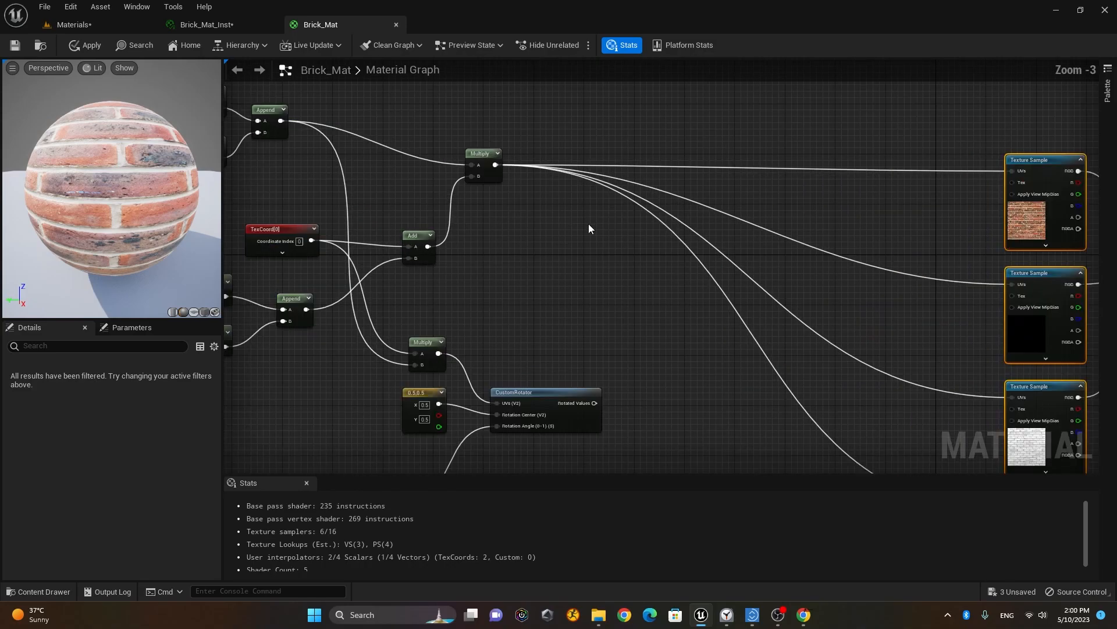
pyautogui.click(593, 313)
pyautogui.moveTo(607, 321); pyautogui.dragTo(647, 291)
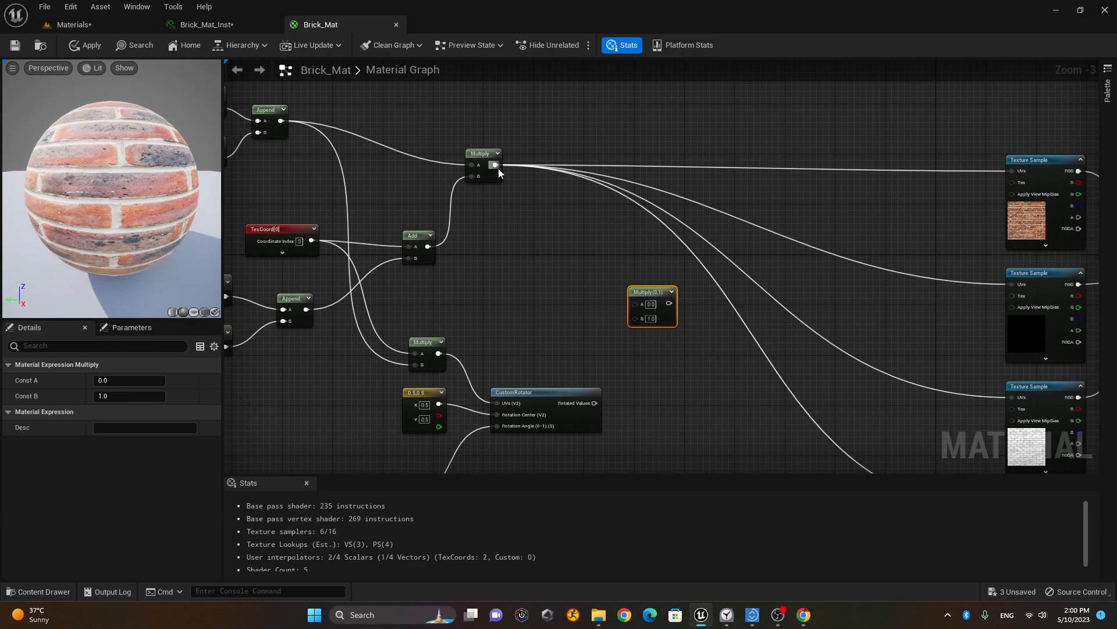
pyautogui.moveTo(496, 165); pyautogui.dragTo(636, 307)
pyautogui.moveTo(594, 403); pyautogui.dragTo(635, 317)
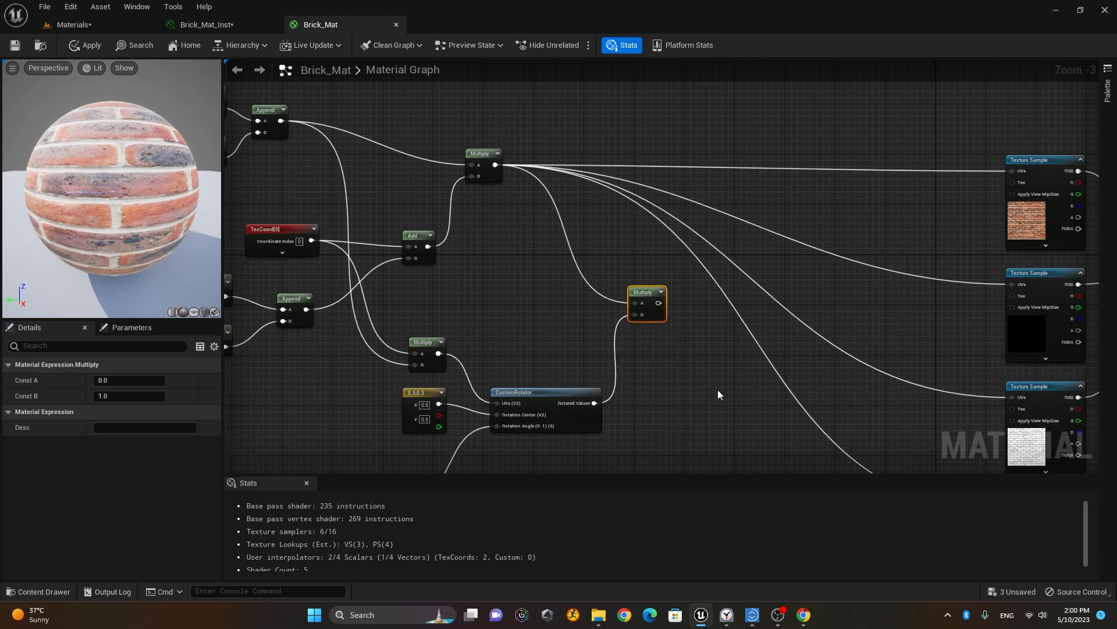
# - Connect the new Multiply's output to the UVs of all four Texture Sample nodes
pyautogui.moveTo(717, 390); pyautogui.dragTo(595, 332, button='right')
pyautogui.scroll(-2, 582, 321)
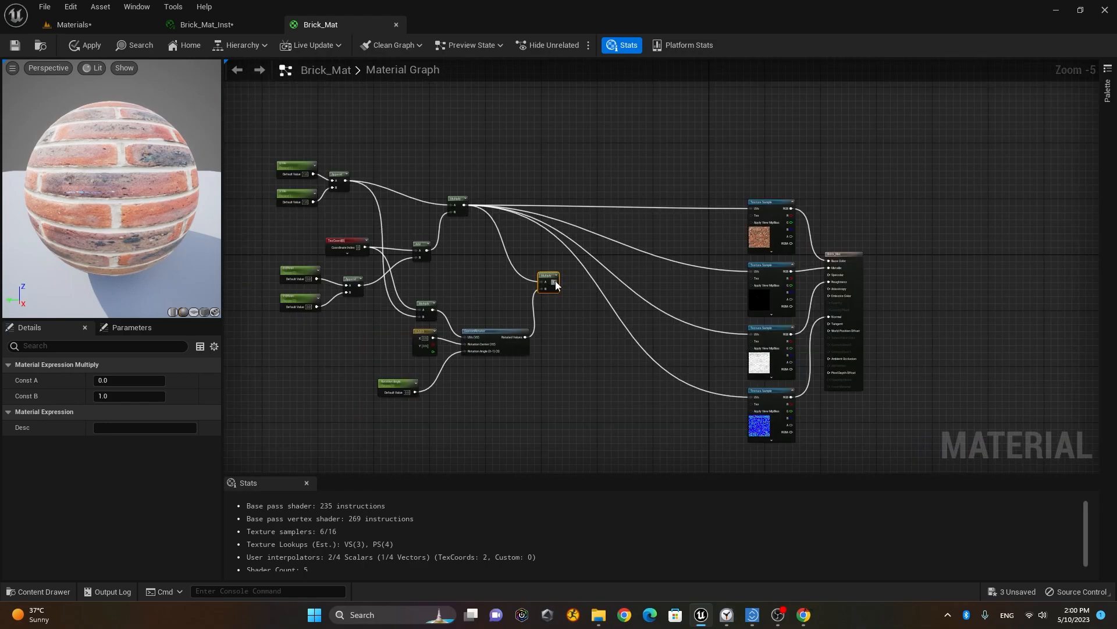
pyautogui.moveTo(554, 282); pyautogui.dragTo(755, 210)
pyautogui.moveTo(555, 282); pyautogui.dragTo(751, 271)
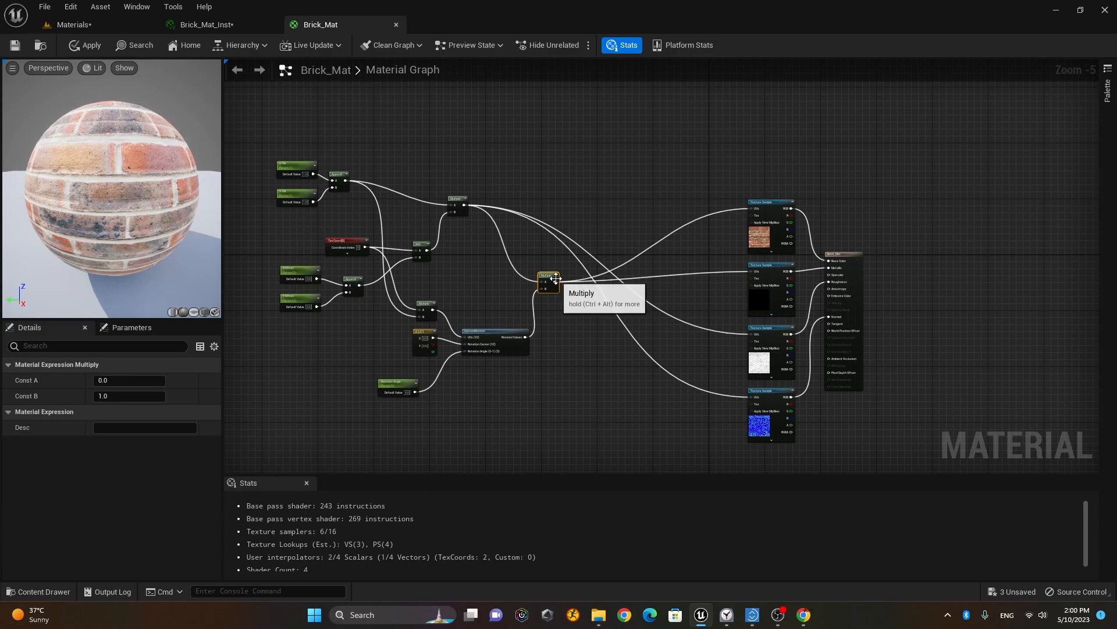
pyautogui.moveTo(555, 281); pyautogui.dragTo(750, 334)
pyautogui.moveTo(555, 282); pyautogui.dragTo(752, 400)
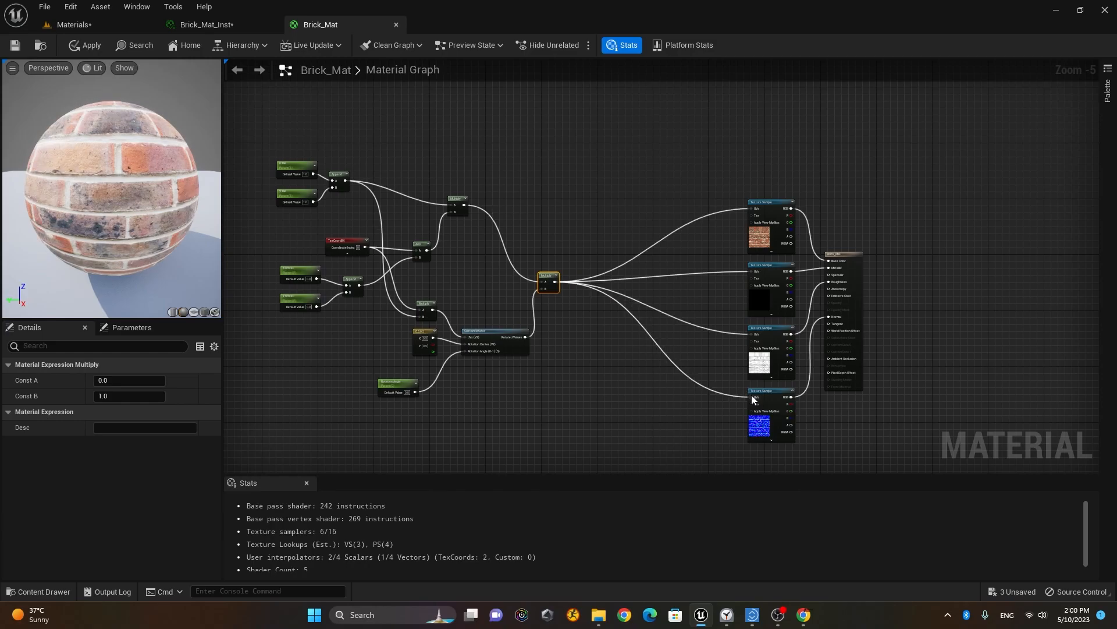
# - Move the four Texture Sample nodes closer to the final Multiply and save the Brick_Mat material
pyautogui.scroll(-2, 602, 333)
pyautogui.scroll(2, 641, 291)
pyautogui.moveTo(643, 170); pyautogui.dragTo(798, 451)
pyautogui.moveTo(767, 208); pyautogui.dragTo(685, 188)
pyautogui.moveTo(528, 393); pyautogui.dragTo(660, 392, button='right')
pyautogui.scroll(1, 659, 392)
pyautogui.scroll(1, 589, 397)
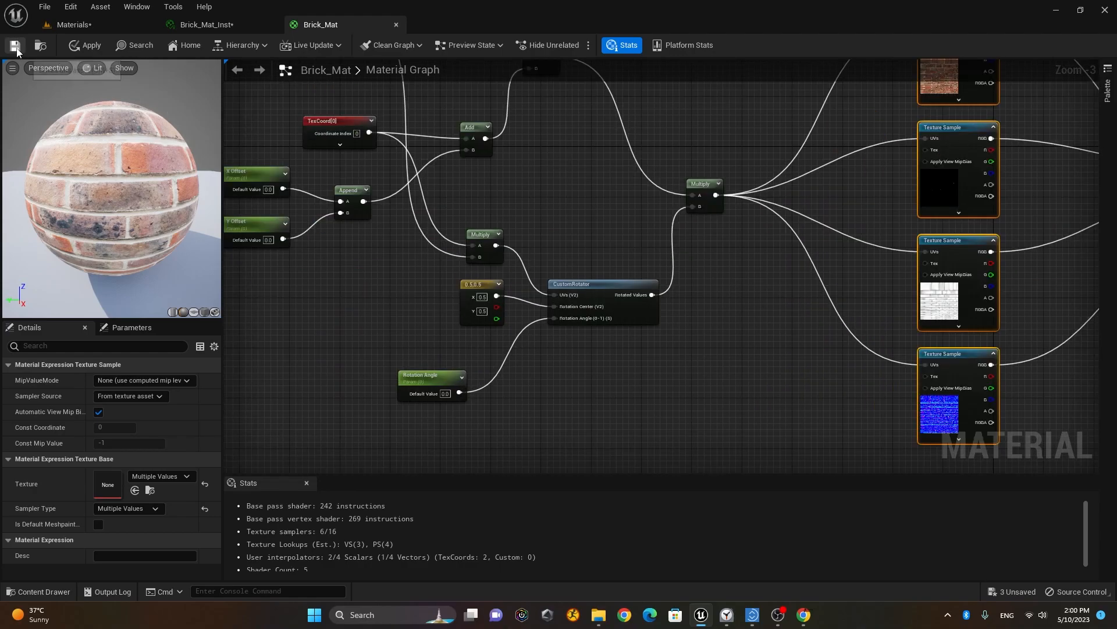
pyautogui.hotkey('ctrl', 's')
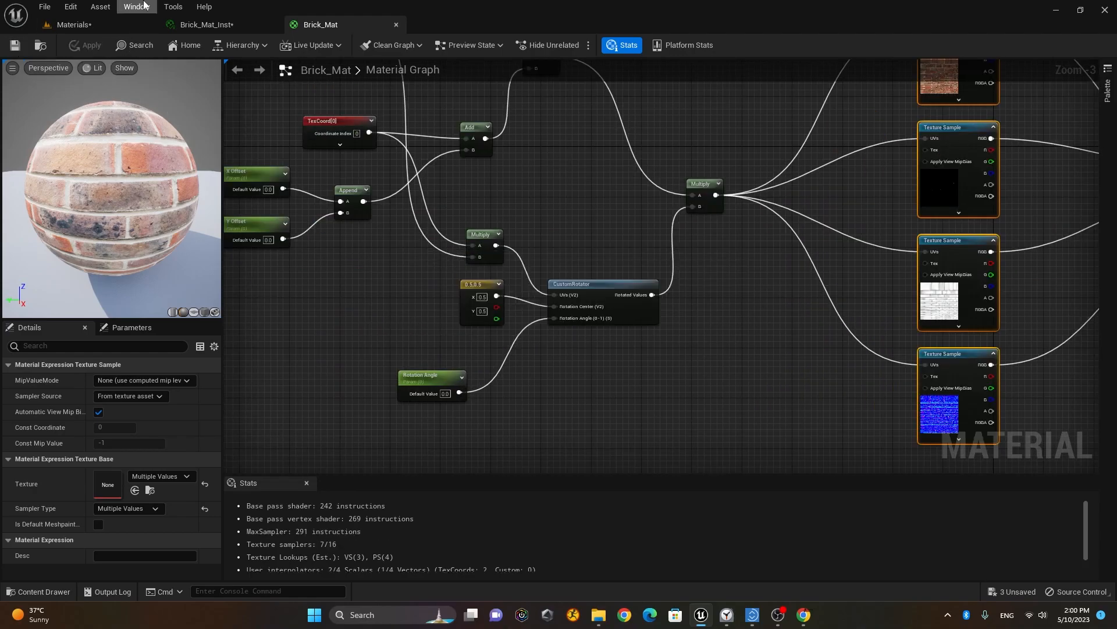
# - In Brick_Mat_Inst, try different tiling and offsets, then reset U Tile and V Tile to 1 and both offsets to 0
pyautogui.click(227, 25)
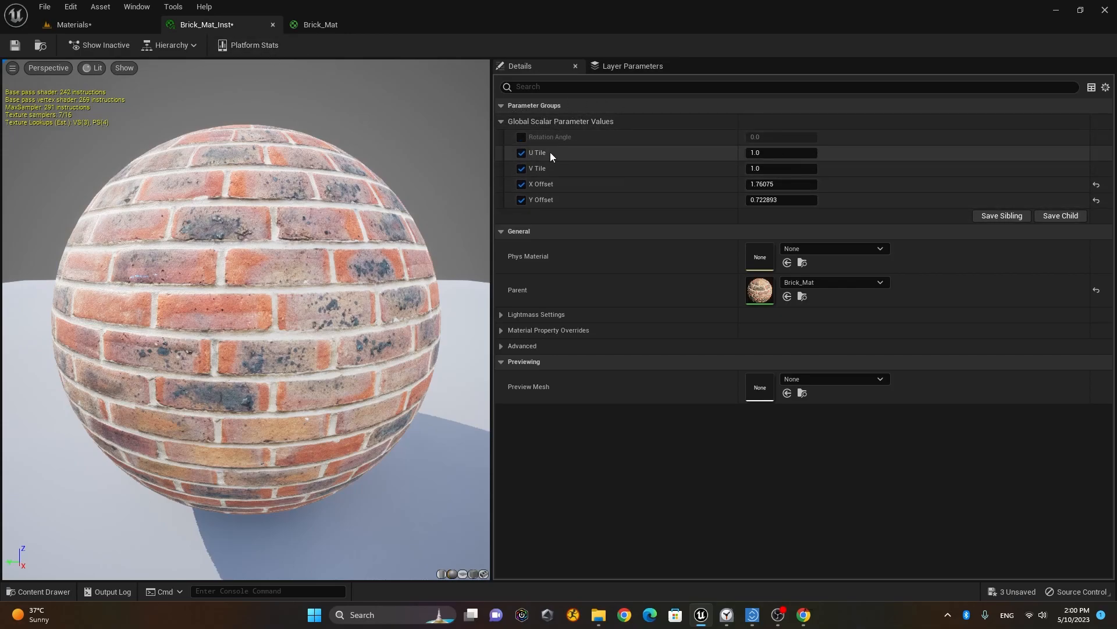
pyautogui.moveTo(764, 153); pyautogui.dragTo(794, 169)
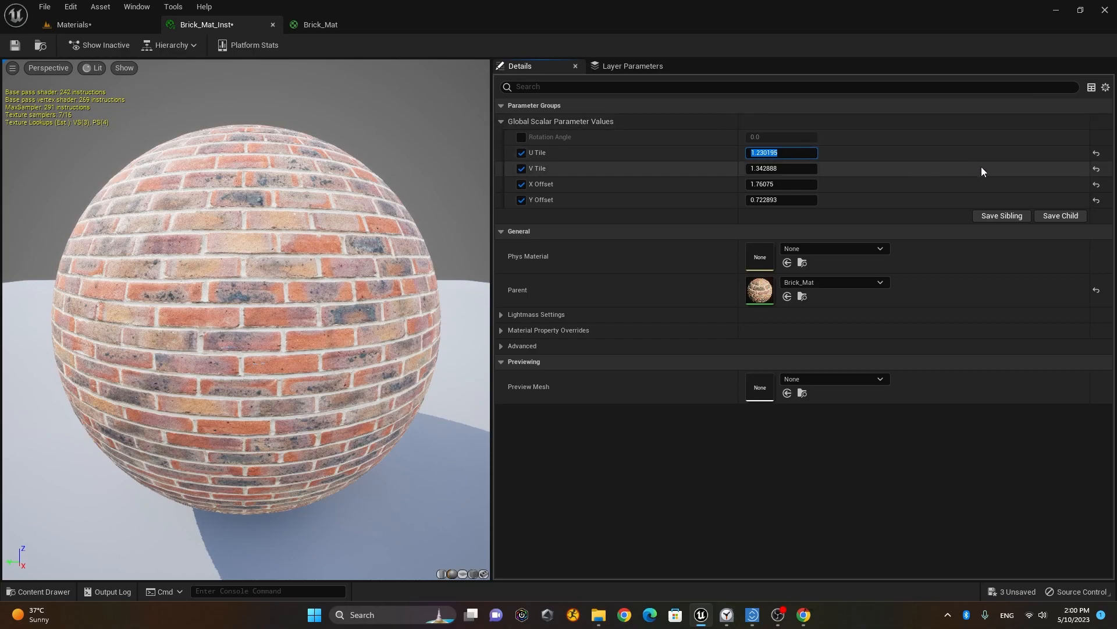
pyautogui.click(1096, 153)
pyautogui.click(1097, 168)
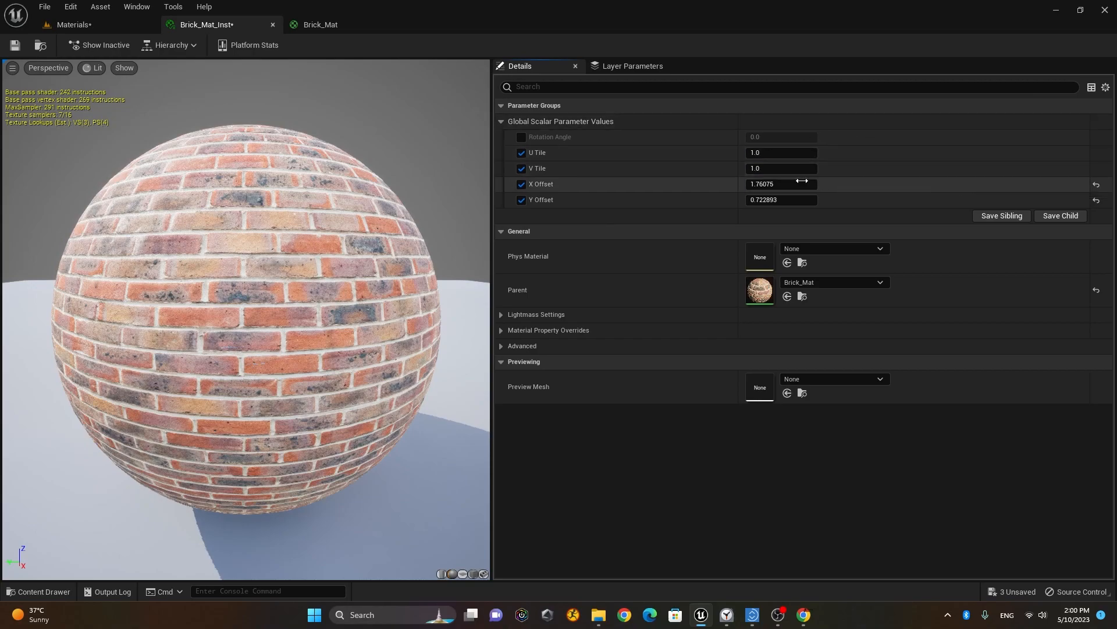
pyautogui.moveTo(774, 184); pyautogui.dragTo(793, 200)
pyautogui.click(1097, 185)
pyautogui.click(1097, 200)
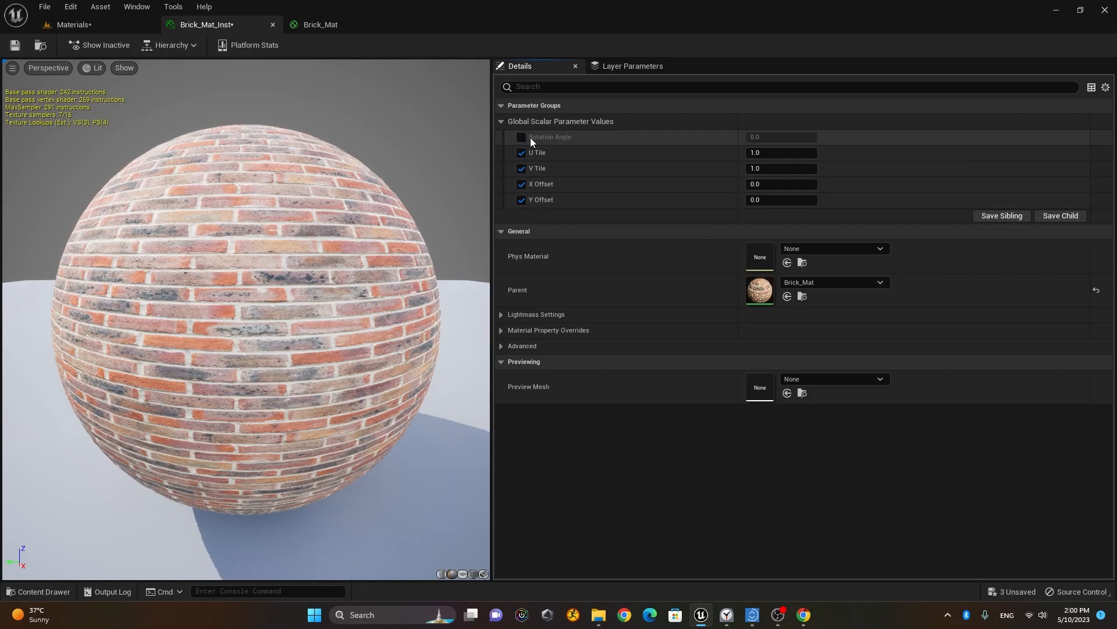
# - Enable Rotation Angle at about 0.82, with U Tile about 1.43, V Tile 1.88, X Offset 0.31 and Y Offset 0.57
pyautogui.click(522, 138)
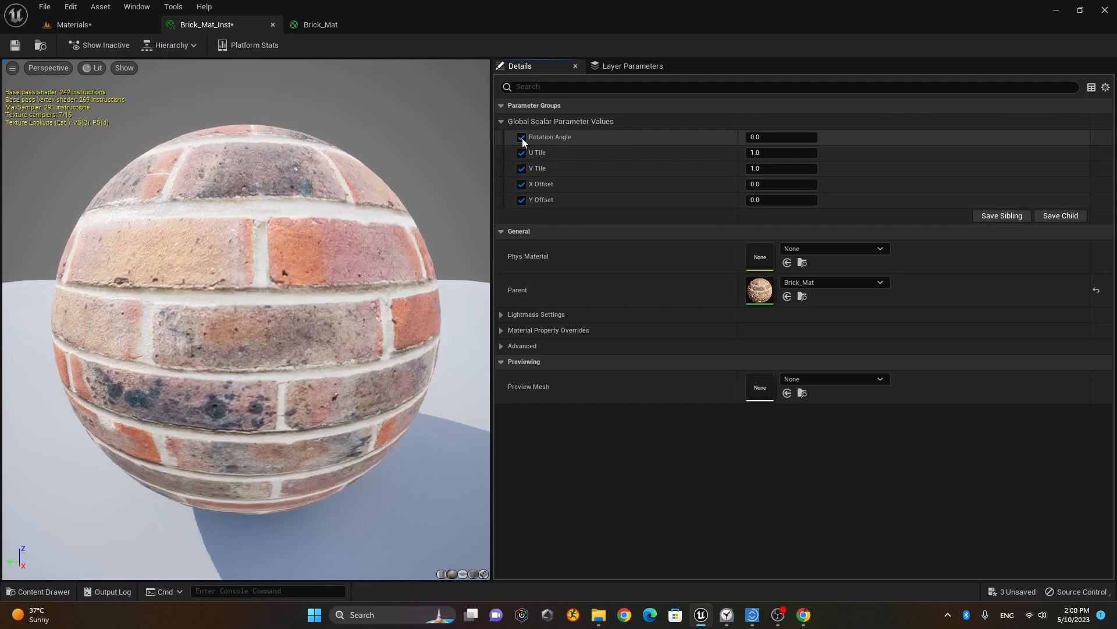
pyautogui.moveTo(779, 137); pyautogui.dragTo(791, 138)
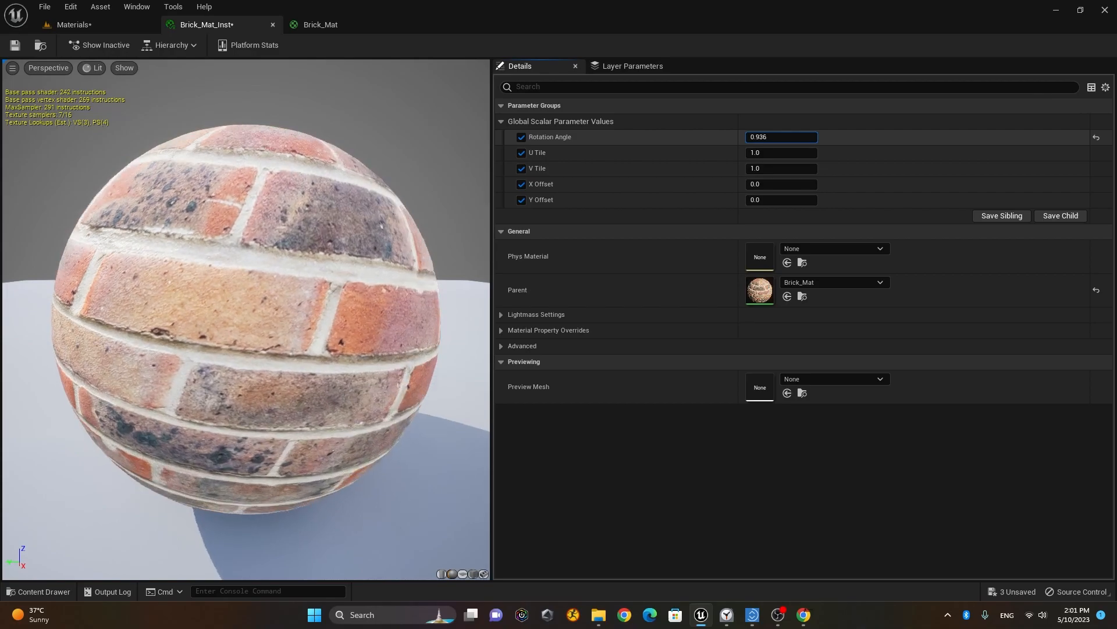
pyautogui.moveTo(780, 138); pyautogui.dragTo(765, 200)
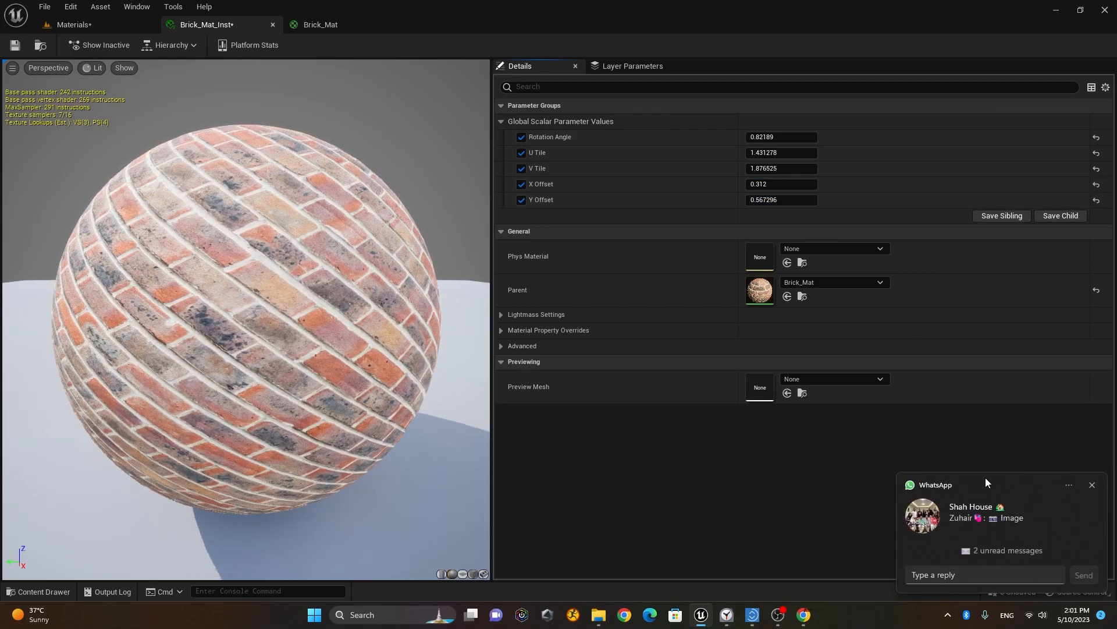
pyautogui.click(1102, 490)
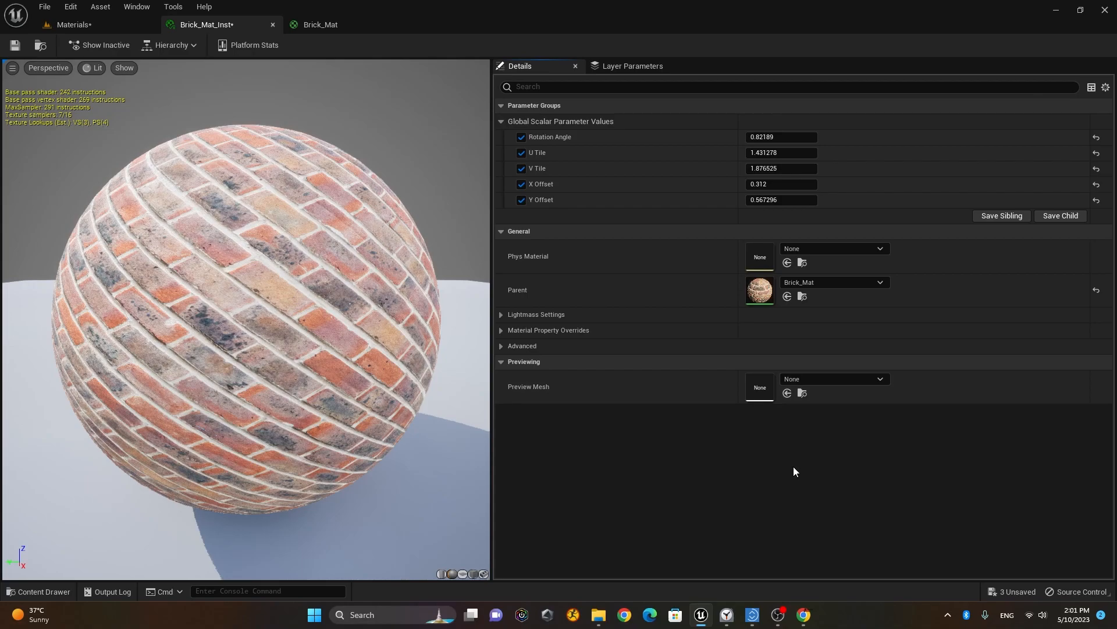
# - Check the brick on the box in the level, then reset Brick_Mat_Inst to U and V Tile 1, both offsets 0 and Rotation Angle 0
pyautogui.click(94, 23)
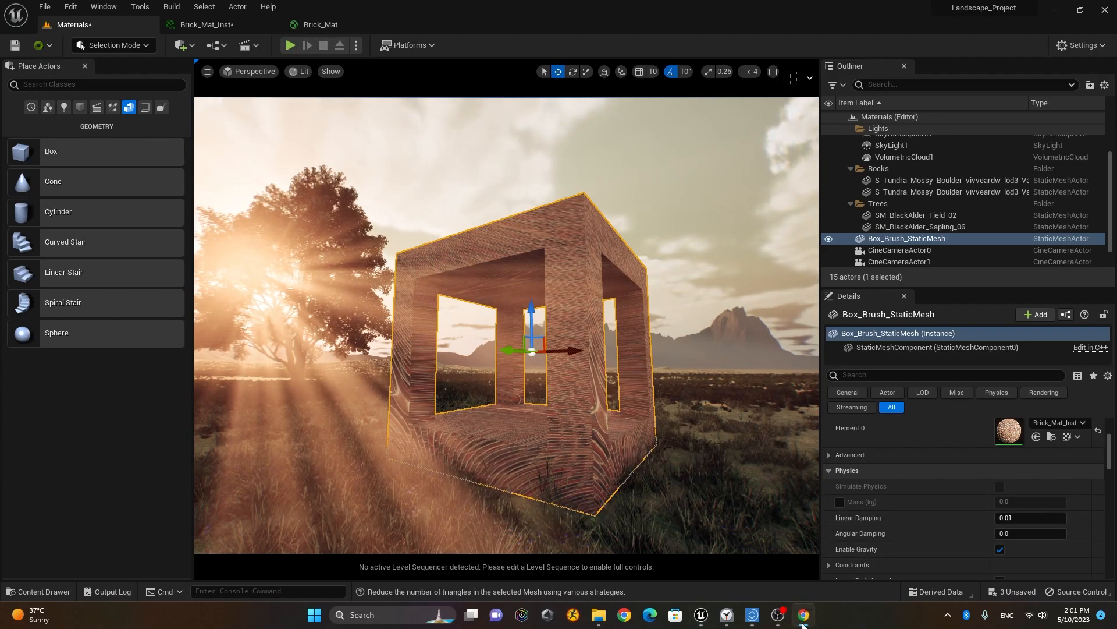
pyautogui.click(705, 618)
pyautogui.click(705, 618)
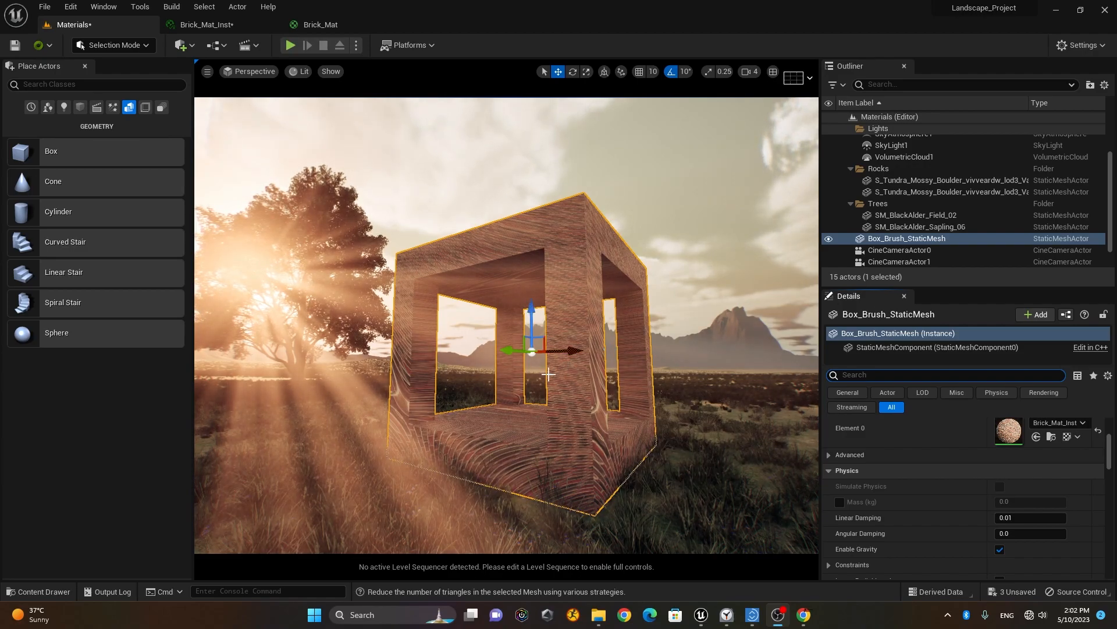
pyautogui.click(232, 25)
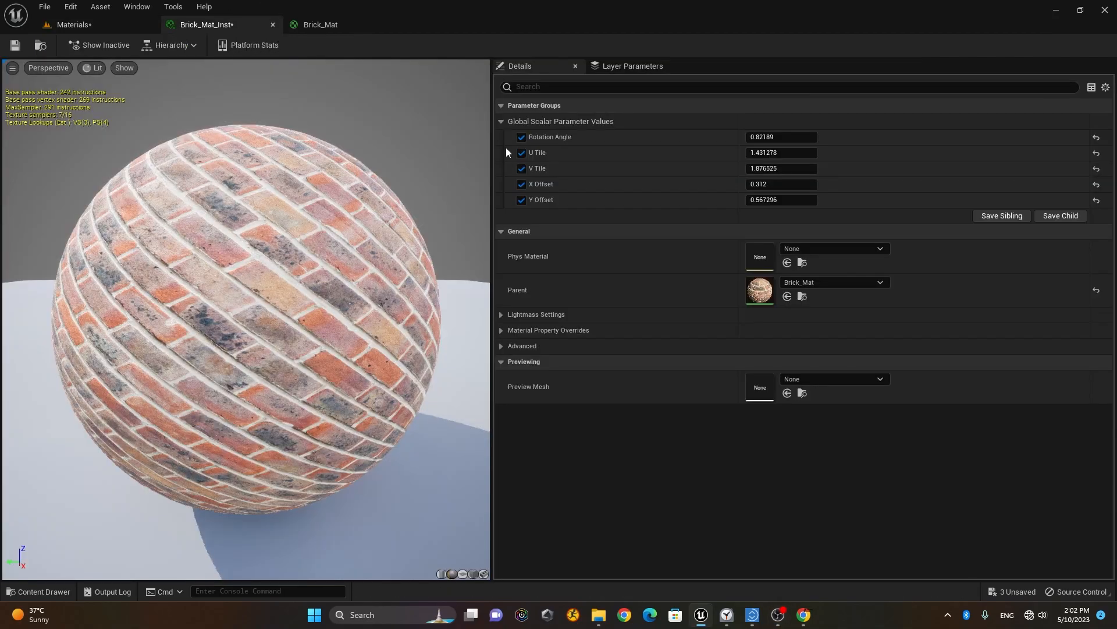
pyautogui.click(1096, 201)
pyautogui.click(1096, 185)
pyautogui.click(1097, 169)
pyautogui.click(1096, 153)
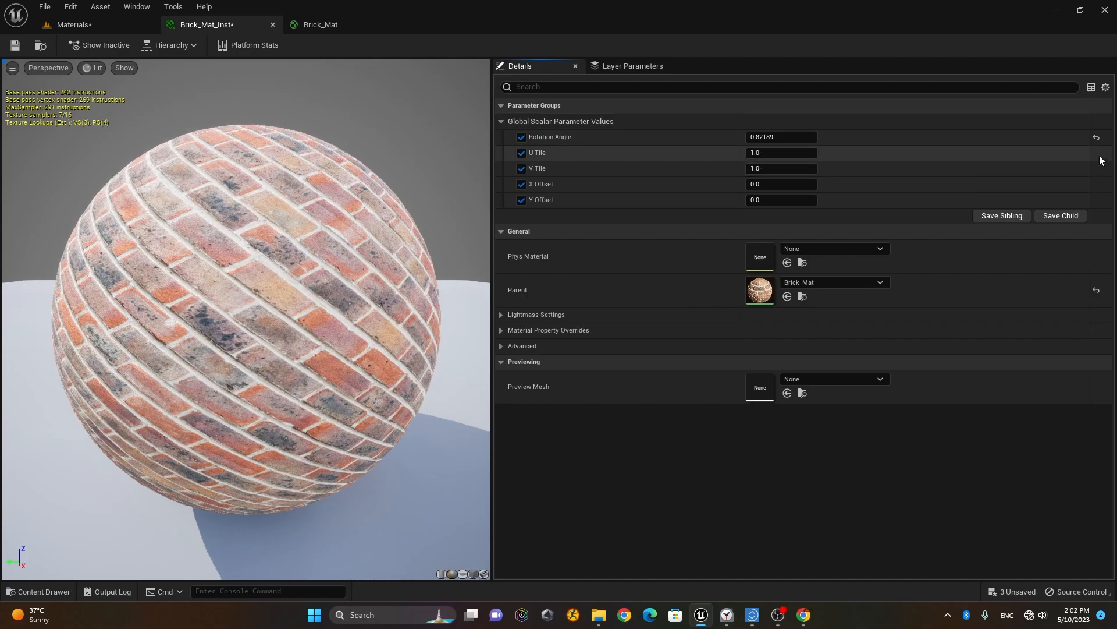
pyautogui.click(1097, 138)
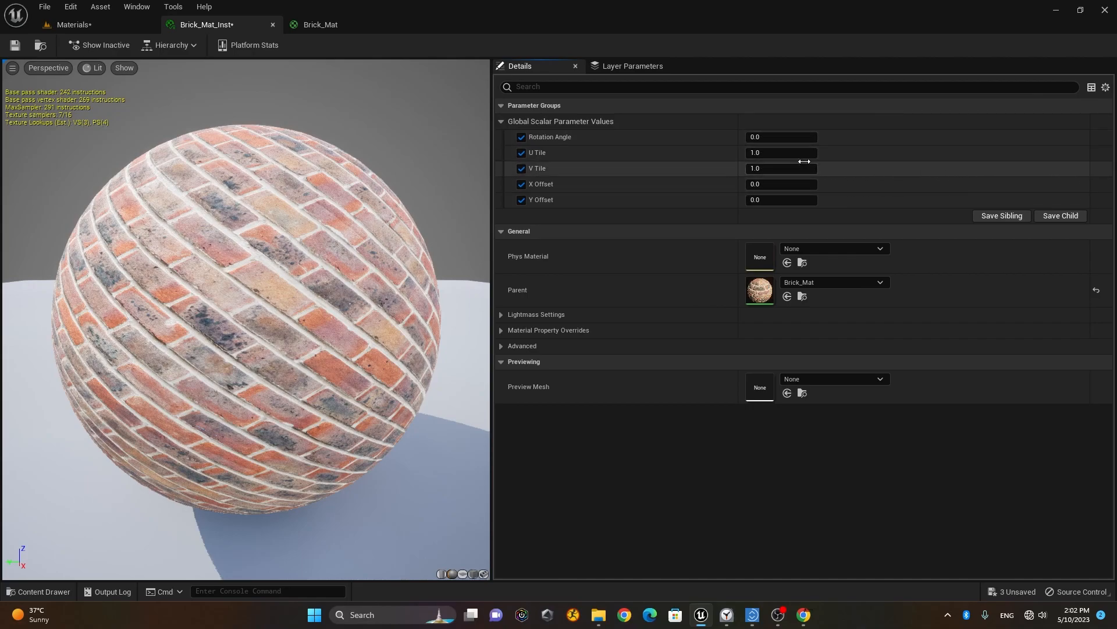
# - Disable the Rotation Angle, X Offset and Y Offset overrides in Brick_Mat_Inst and return to the Materials level
pyautogui.click(811, 136)
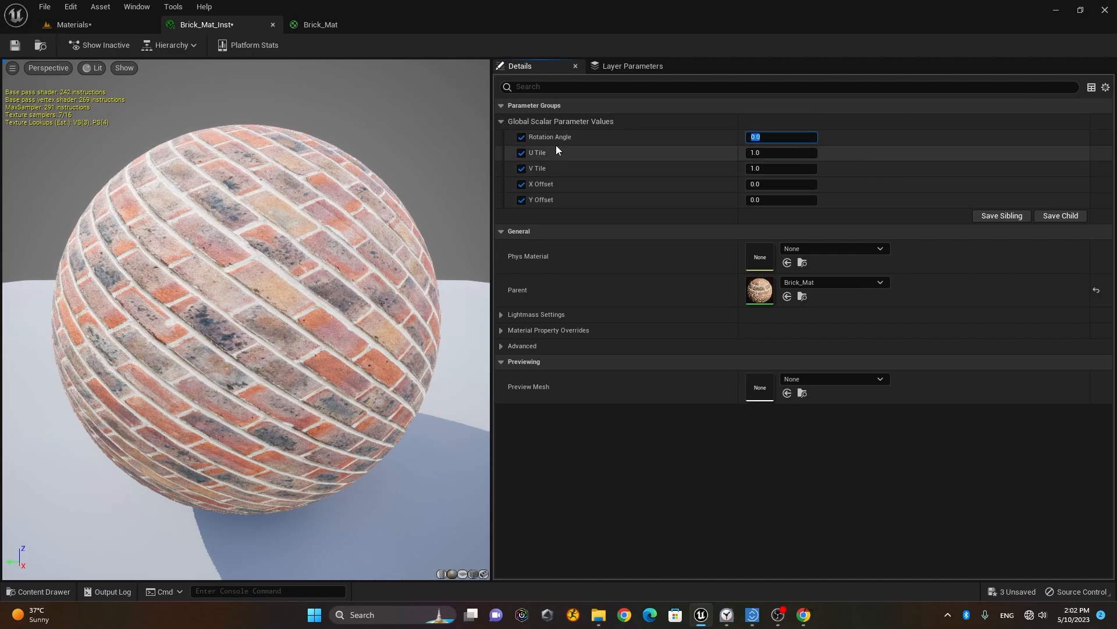
pyautogui.click(522, 137)
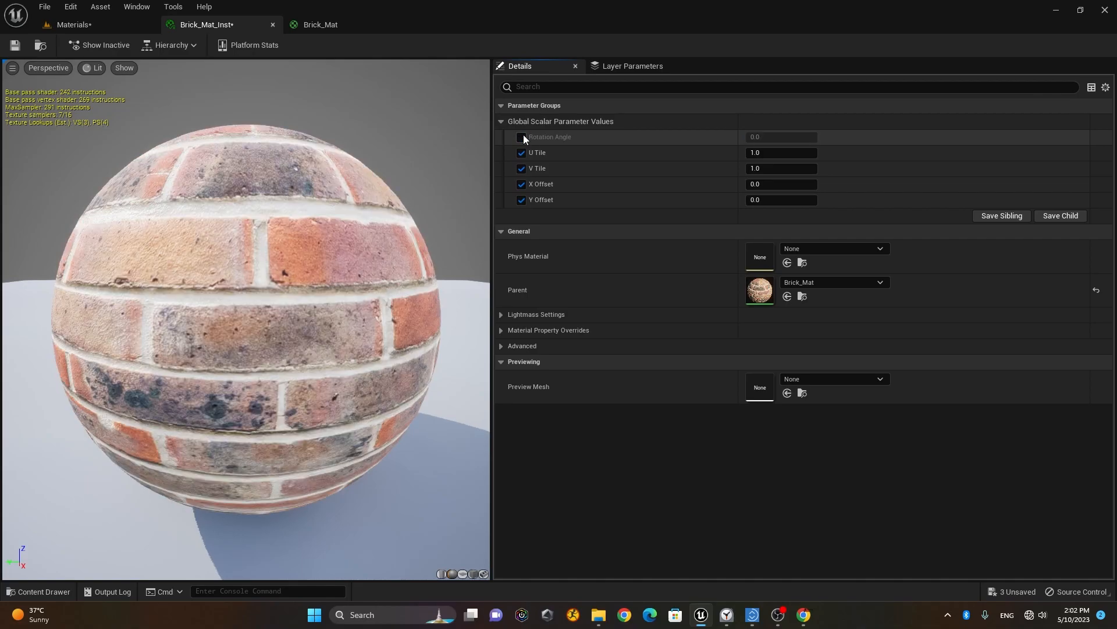
pyautogui.click(103, 23)
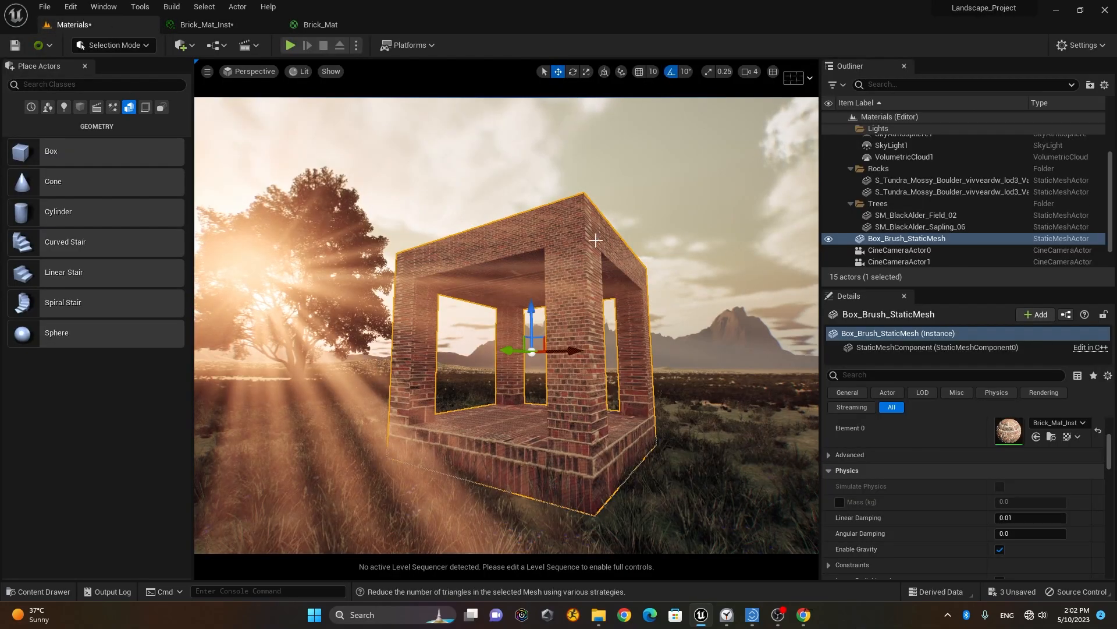
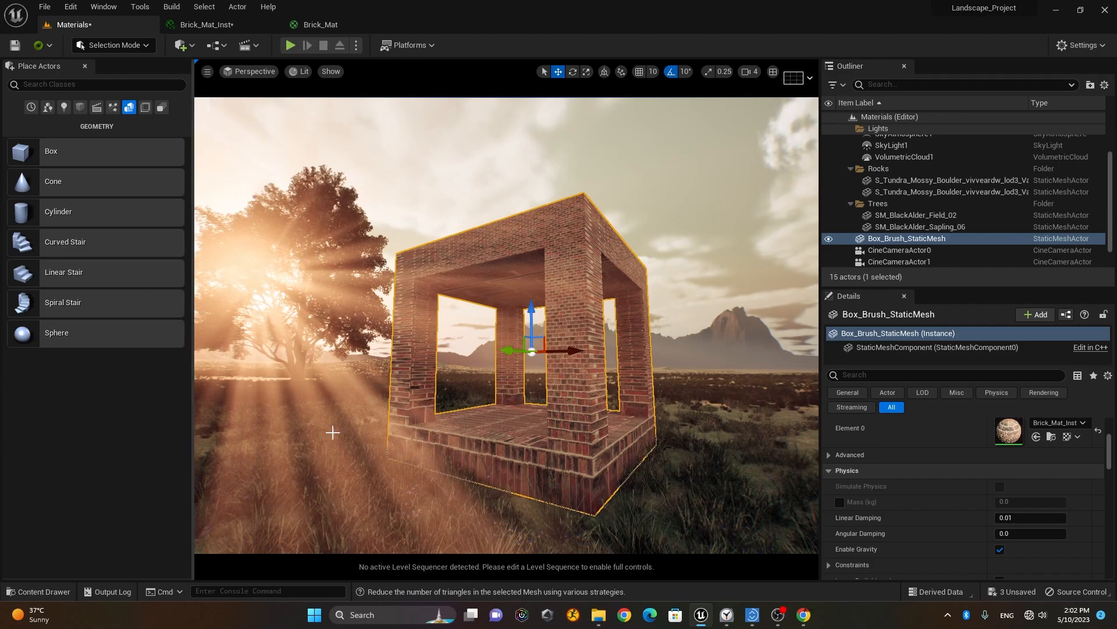
pyautogui.click(38, 591)
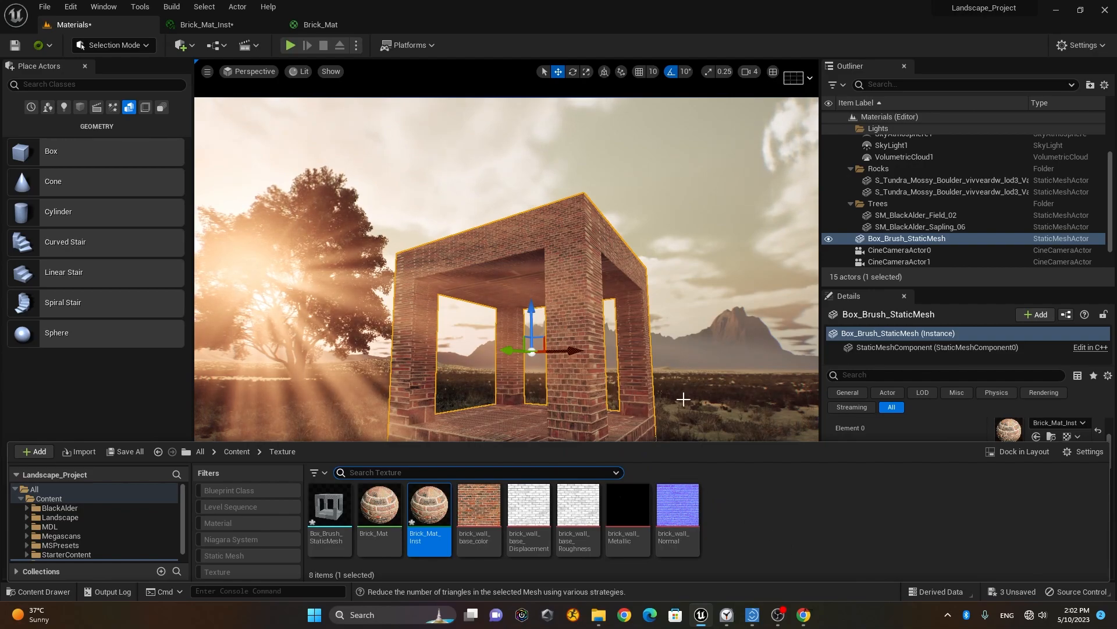
pyautogui.click(248, 29)
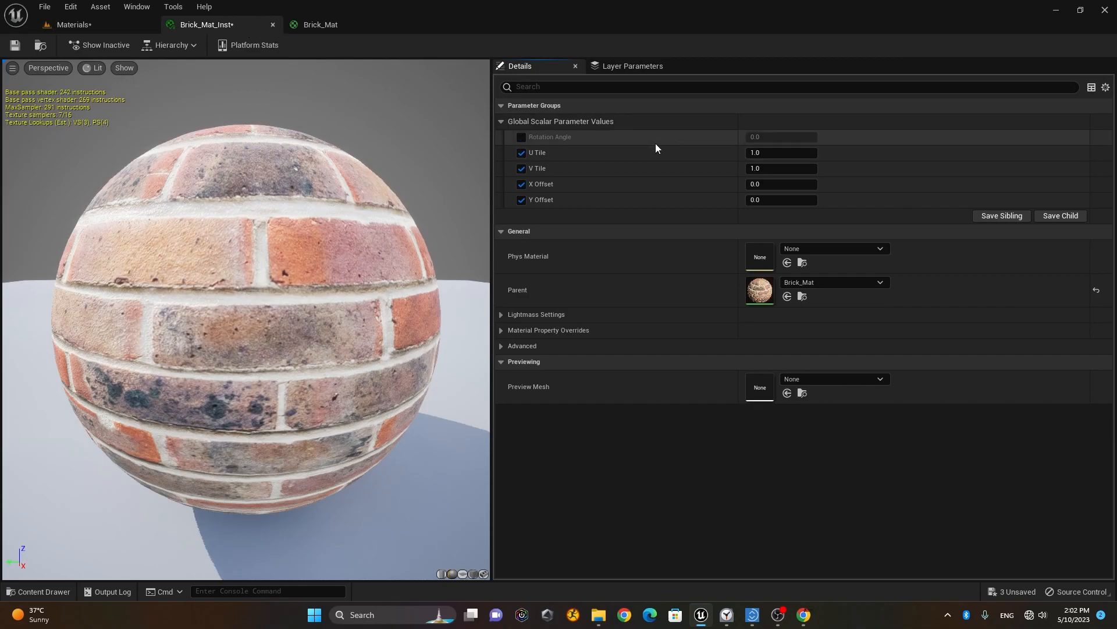
pyautogui.click(521, 185)
pyautogui.click(522, 200)
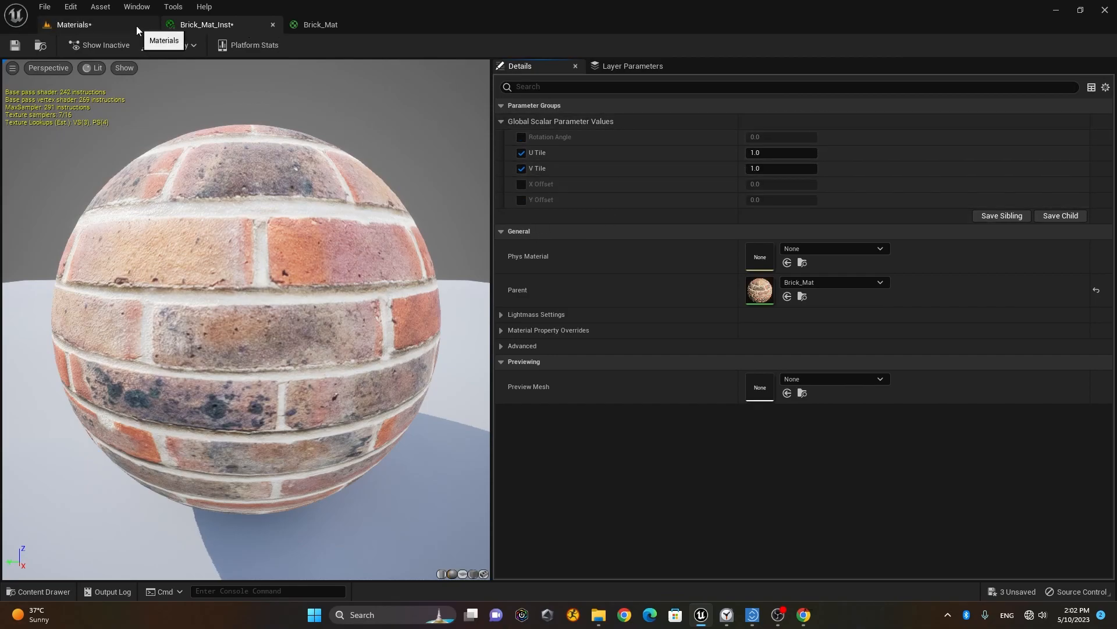
pyautogui.click(110, 27)
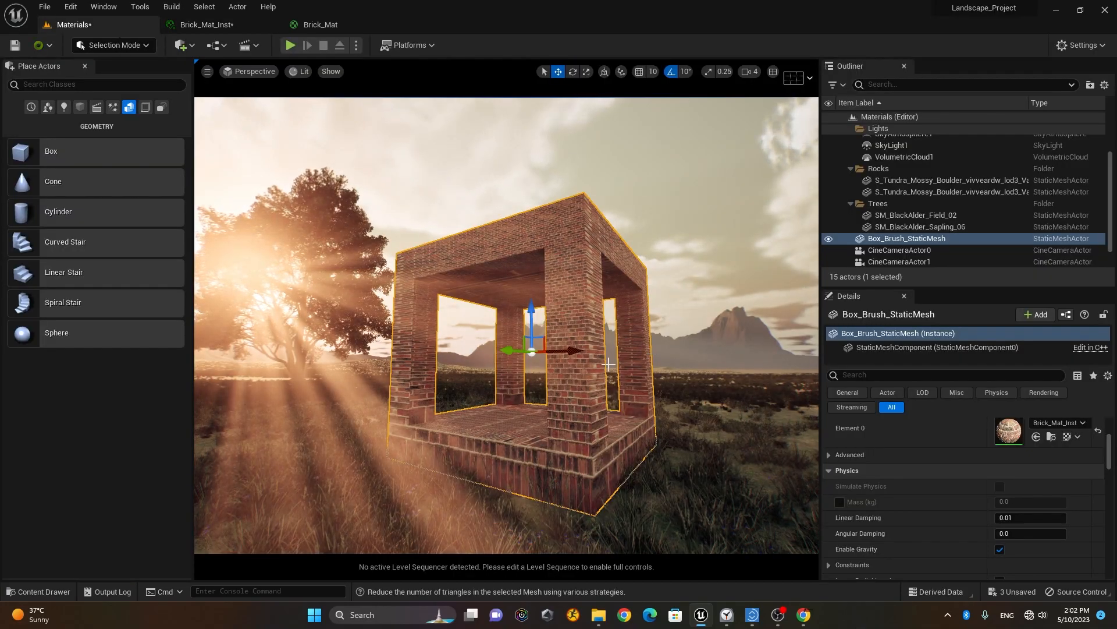
# - Search the project's plugins for "model" to check the Modeling Tools Editor Mode plugin, and close the plugin list
pyautogui.click(1087, 47)
pyautogui.click(1001, 105)
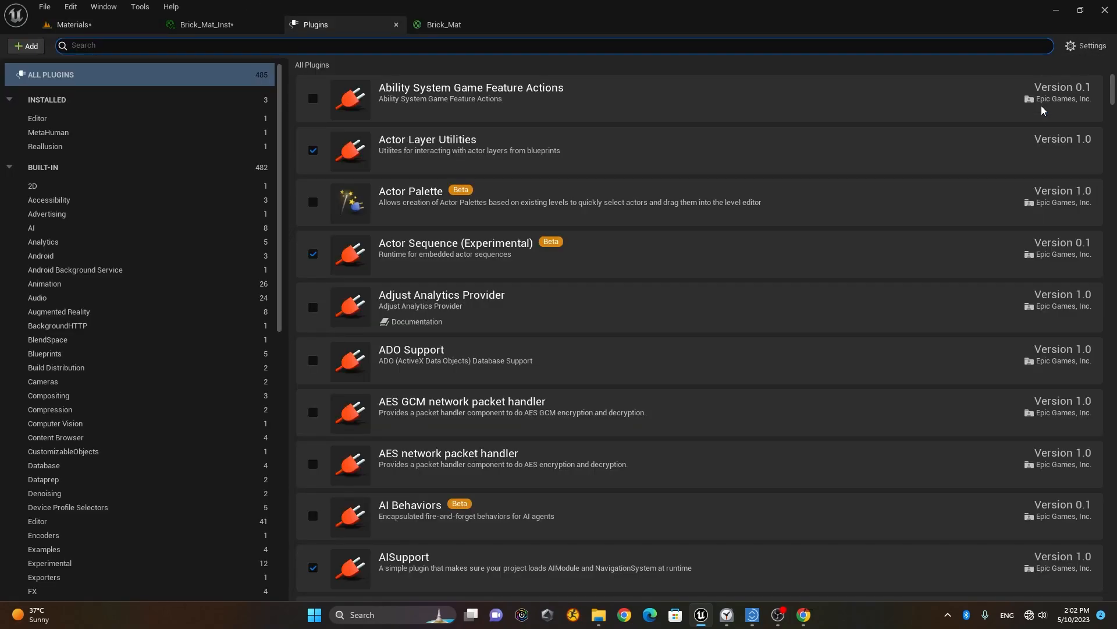
pyautogui.click(336, 48)
pyautogui.write('model')
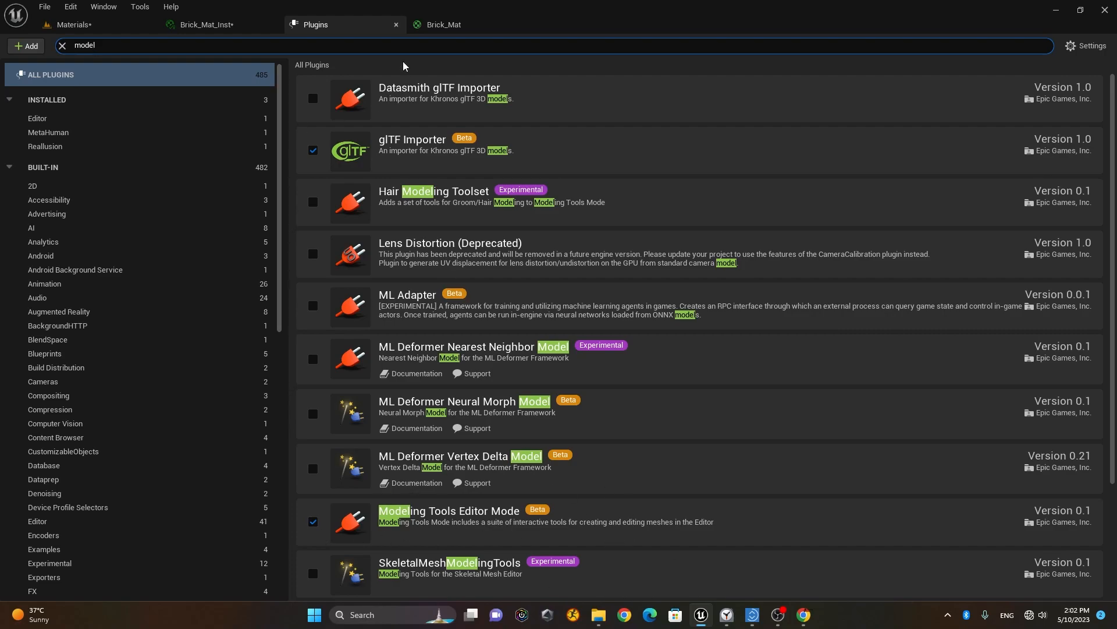
pyautogui.click(396, 24)
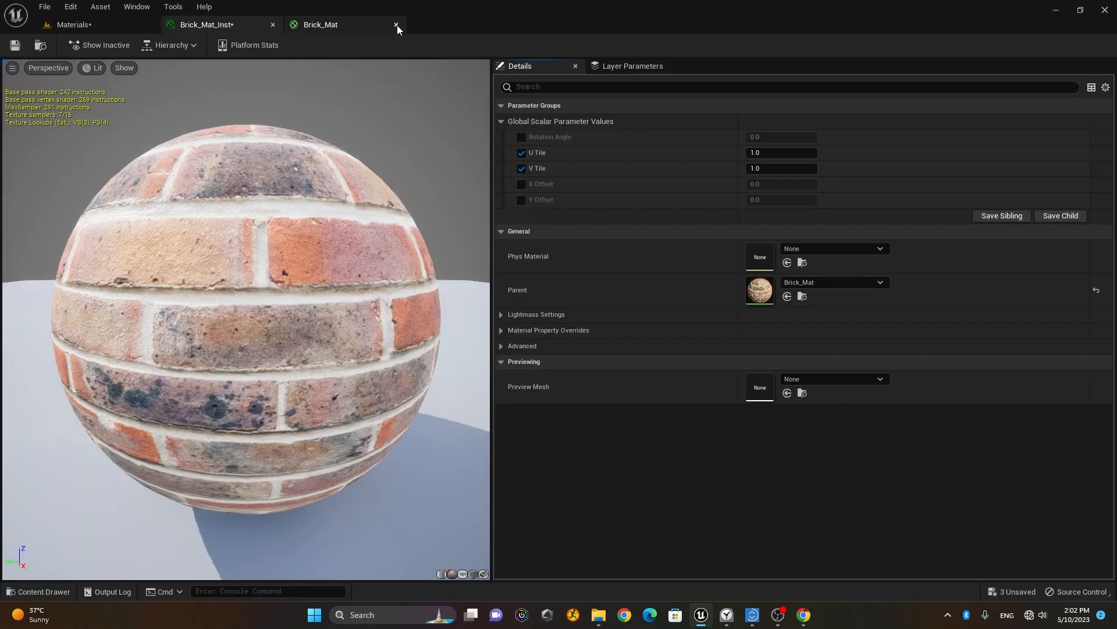
# - Close the Brick_Mat_Inst and Brick_Mat editors and switch the level editor to Modeling mode
pyautogui.click(273, 26)
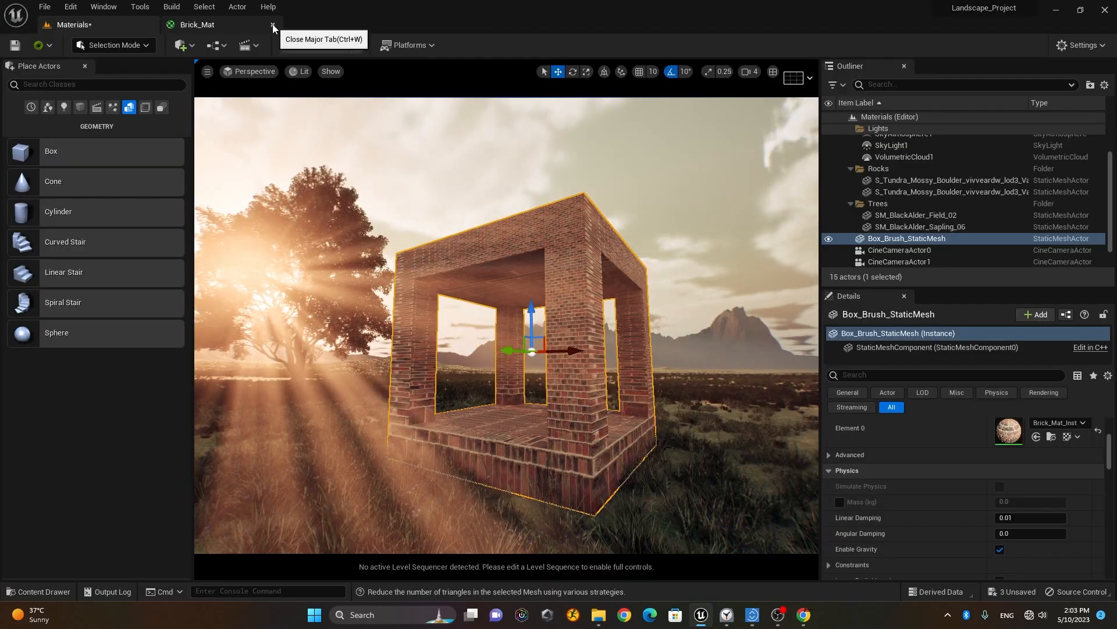
pyautogui.click(273, 25)
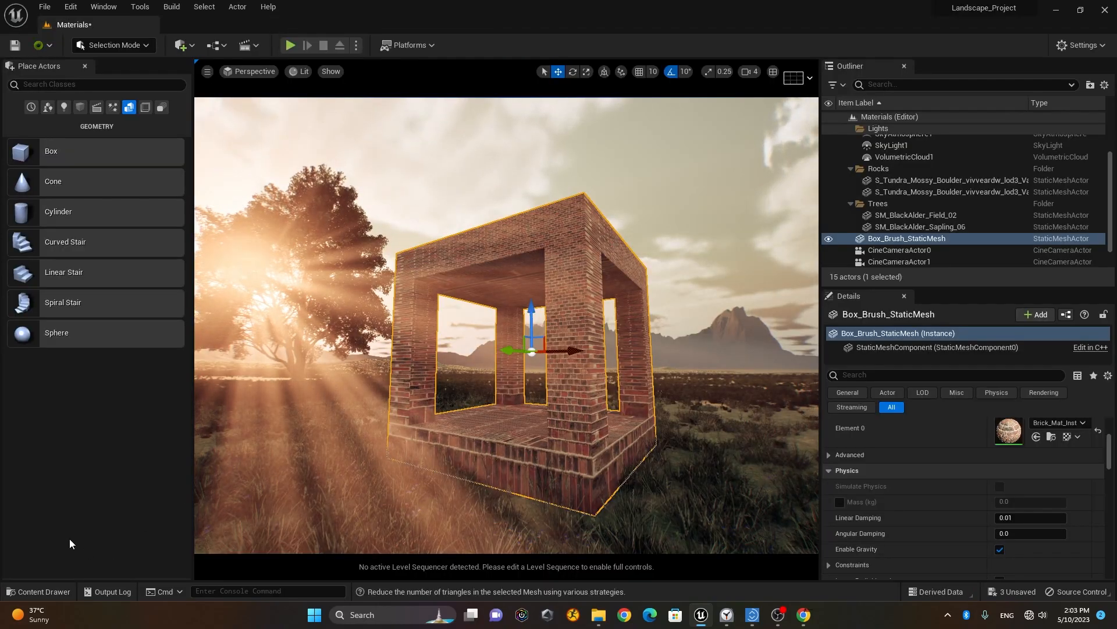
pyautogui.click(112, 45)
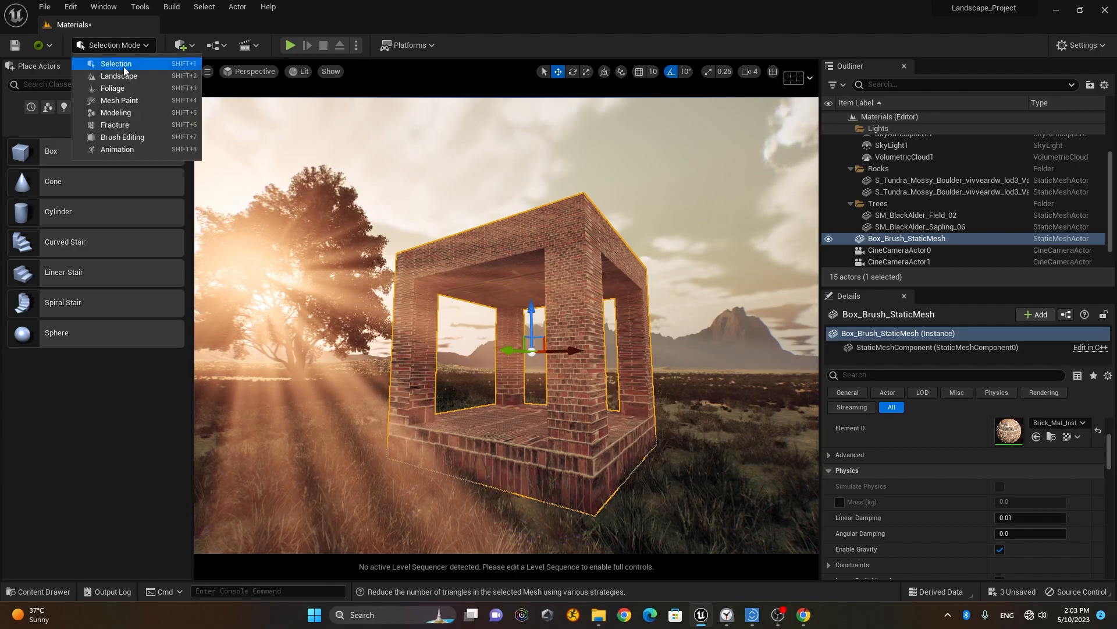
pyautogui.click(128, 112)
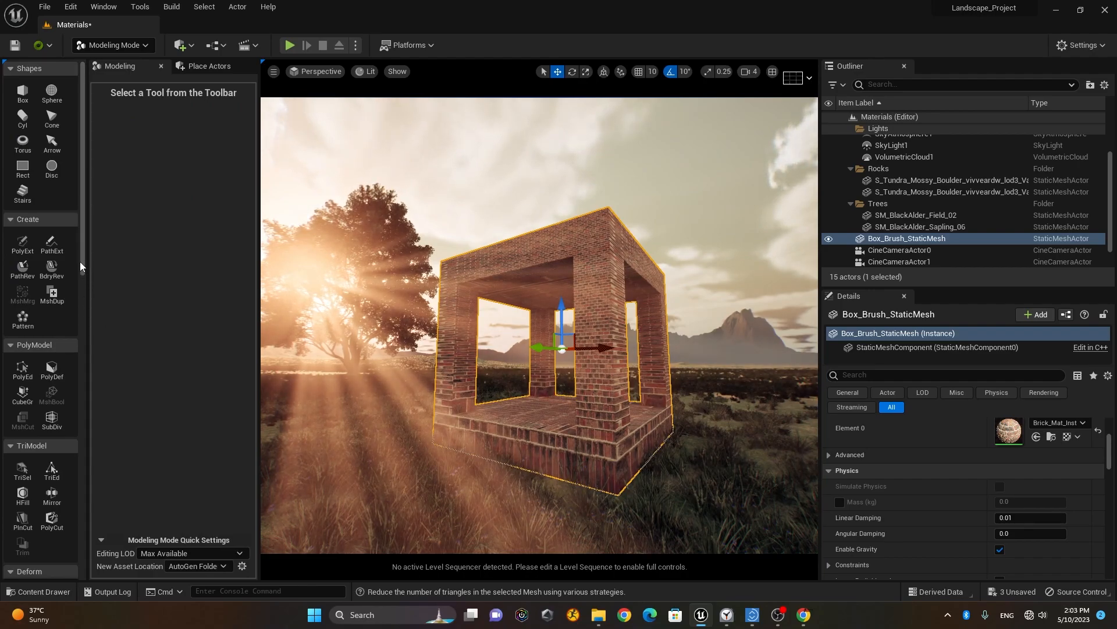
# - Start the Displace tool on Box_Brush_StaticMesh and examine the displaced bricks up close
pyautogui.moveTo(82, 268); pyautogui.dragTo(94, 369)
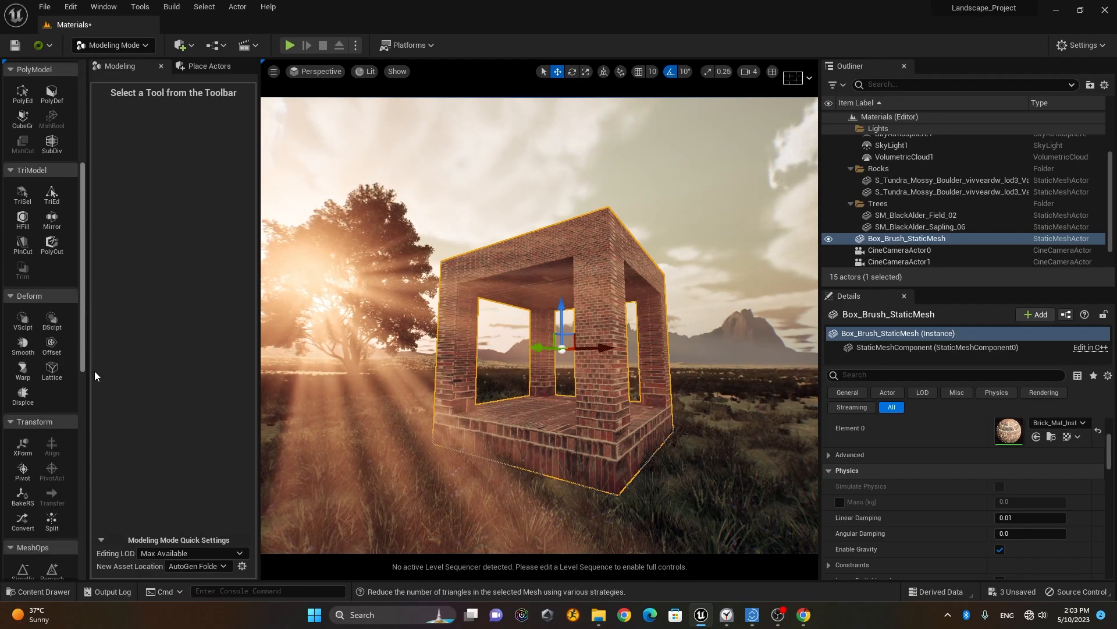
pyautogui.scroll(-2, 72, 341)
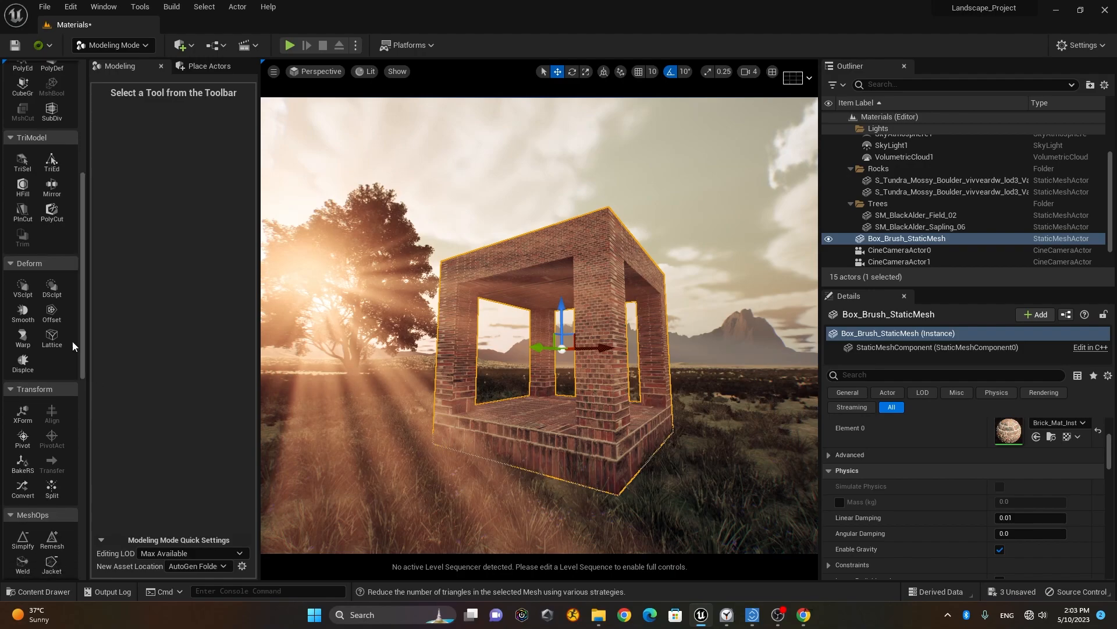
pyautogui.click(23, 363)
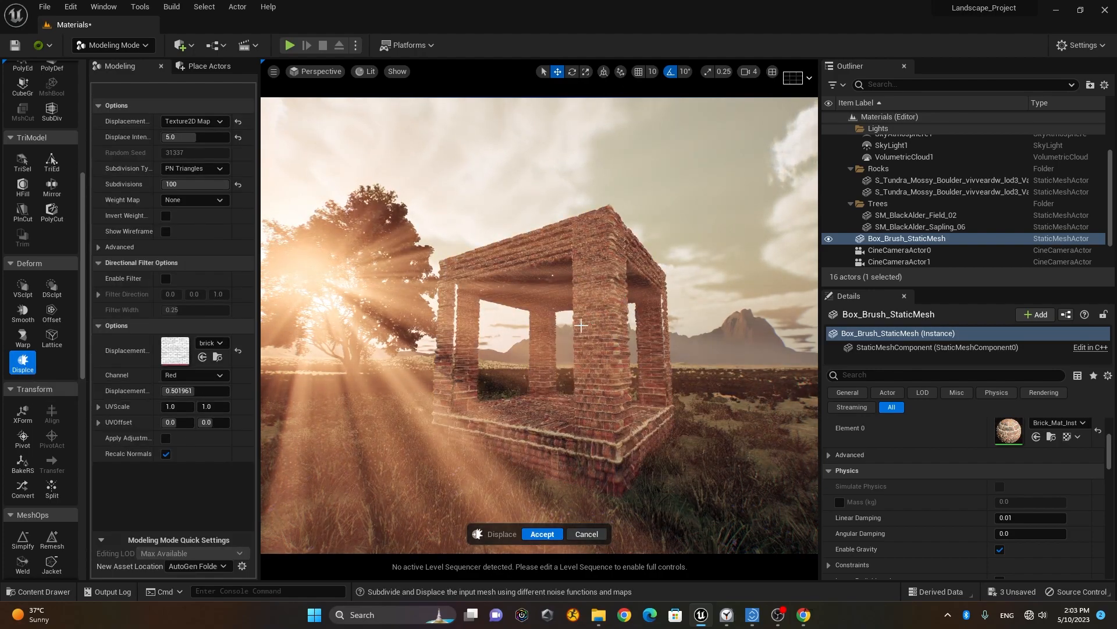
pyautogui.moveTo(674, 343); pyautogui.dragTo(658, 362, button='right')
pyautogui.press('w')
pyautogui.press('w')
pyautogui.press('e')
pyautogui.moveTo(617, 321)
pyautogui.mouseDown(button='right')
pyautogui.moveTo(586, 323)
pyautogui.moveTo(644, 294)
pyautogui.moveTo(619, 321)
pyautogui.moveTo(631, 320)
pyautogui.mouseUp(button='right')
pyautogui.press('d')
pyautogui.press('w')
pyautogui.press('s')
pyautogui.press('w')
pyautogui.moveTo(509, 323)
pyautogui.mouseDown(button='right')
pyautogui.moveTo(541, 323)
pyautogui.moveTo(509, 322)
pyautogui.mouseUp(button='right')
pyautogui.press('a')
pyautogui.press('s')
pyautogui.press('w')
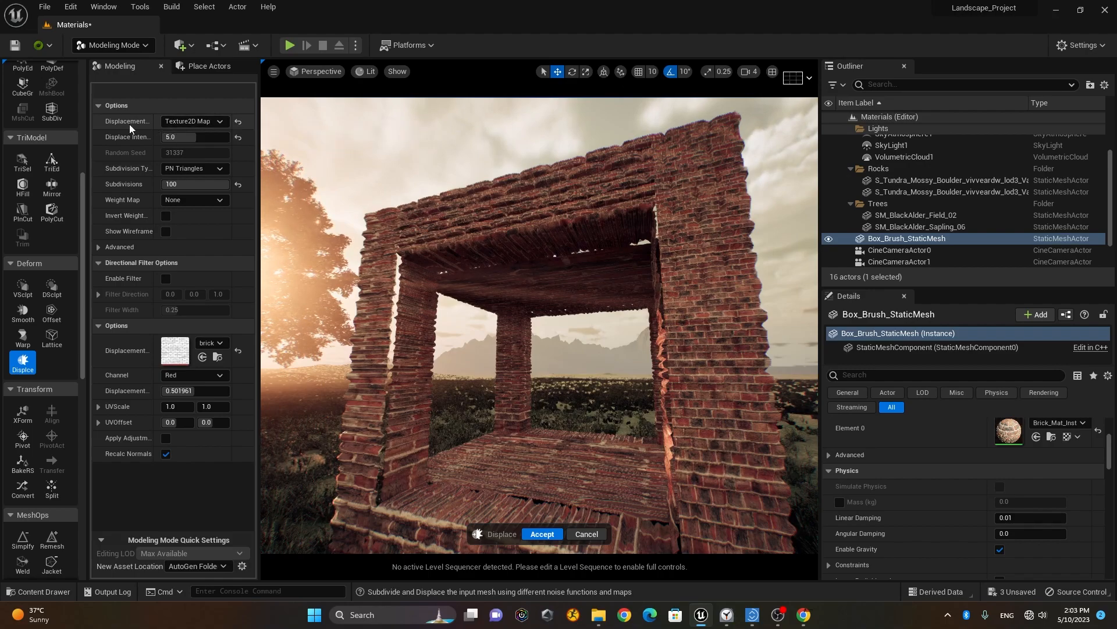
# - Try Perlin Noise as the displacement type, then set it back to Texture2D Map
pyautogui.click(220, 123)
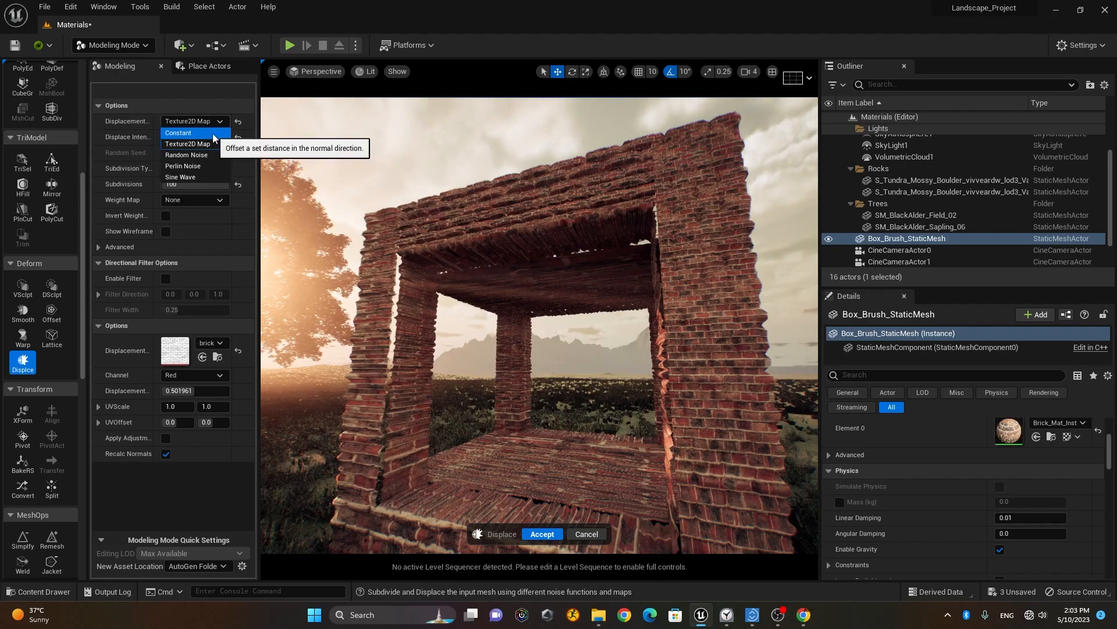
pyautogui.click(207, 165)
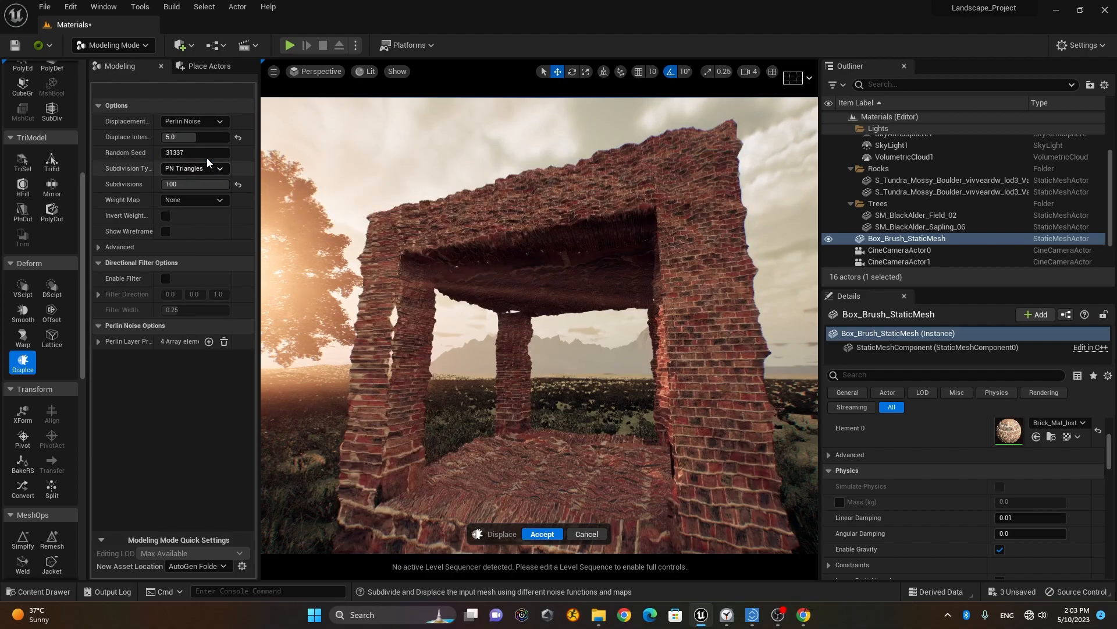
pyautogui.click(208, 122)
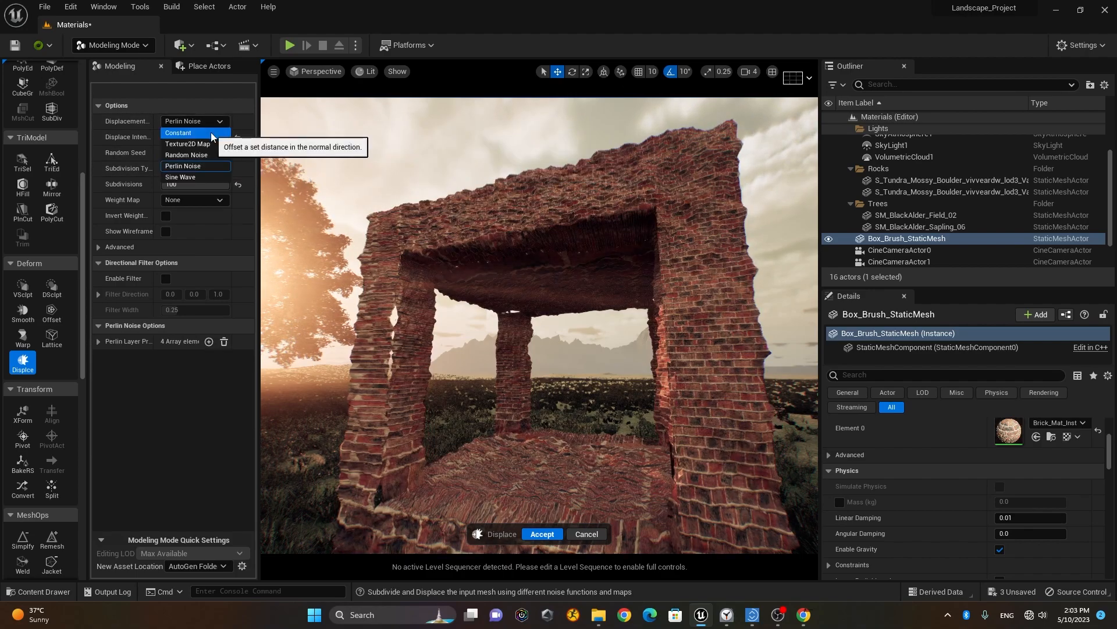
pyautogui.click(210, 146)
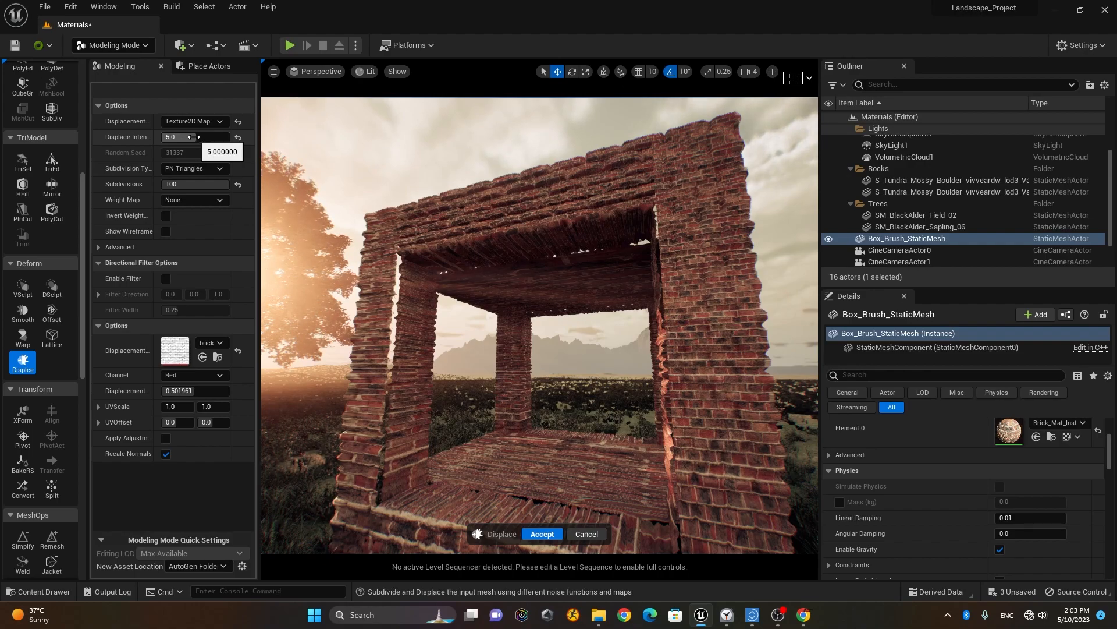
# - Try a Displace Intensity of 1, then set it back to 5
pyautogui.click(194, 136)
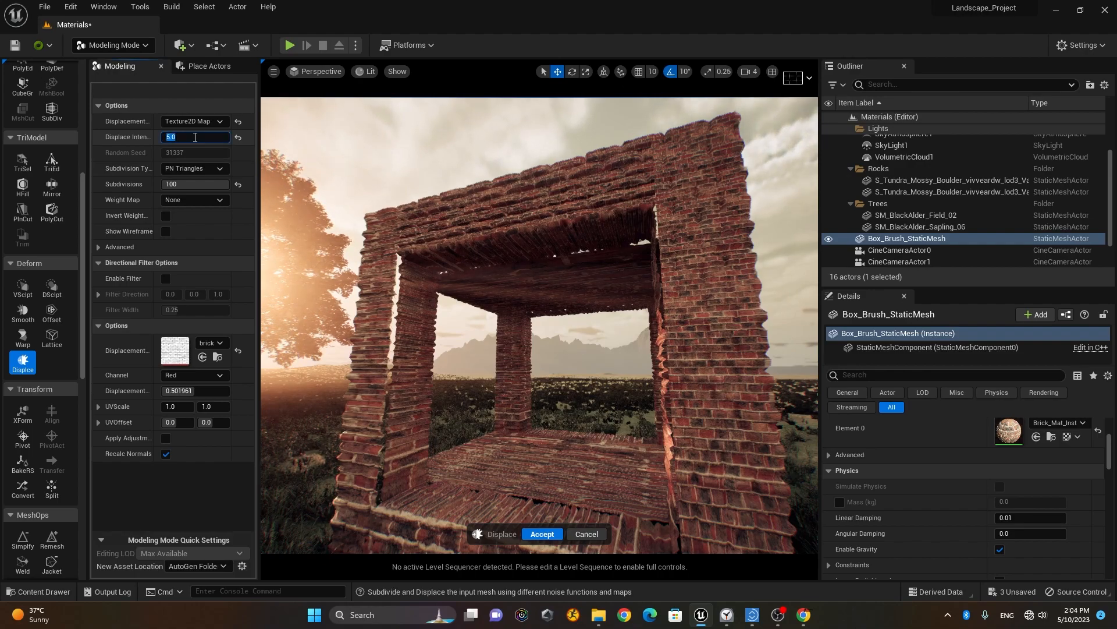
pyautogui.press('Return')
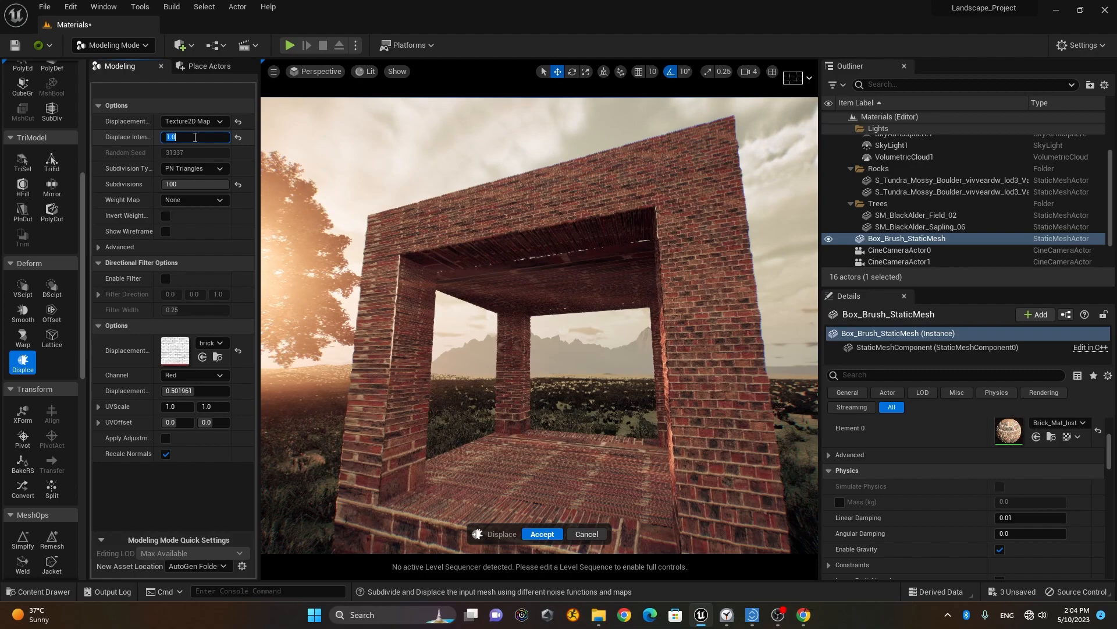
pyautogui.press('Return')
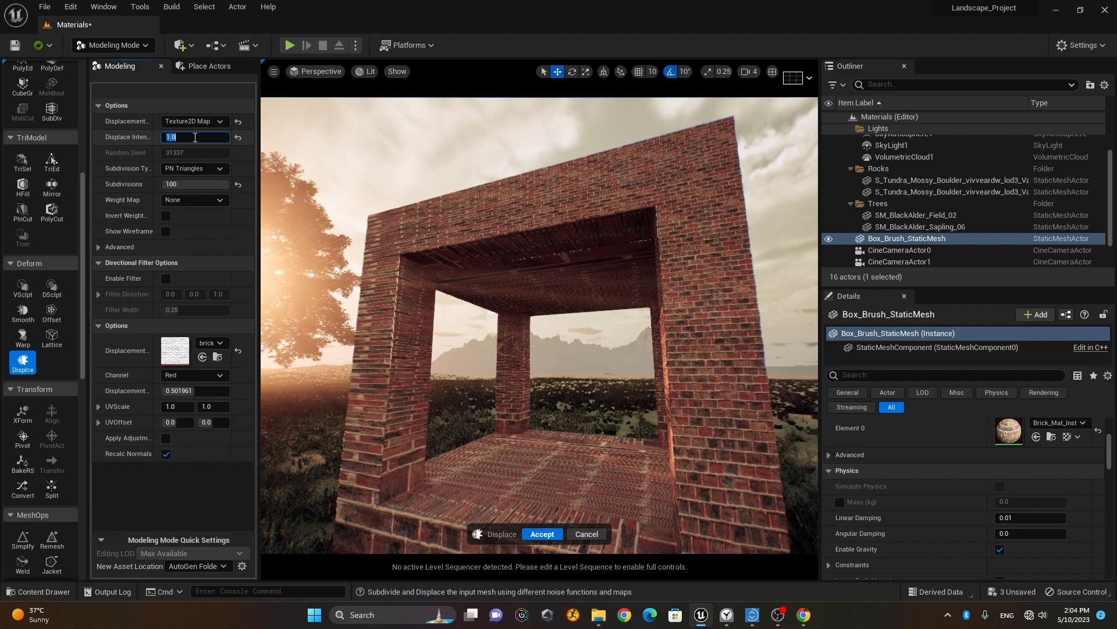
pyautogui.press('Return')
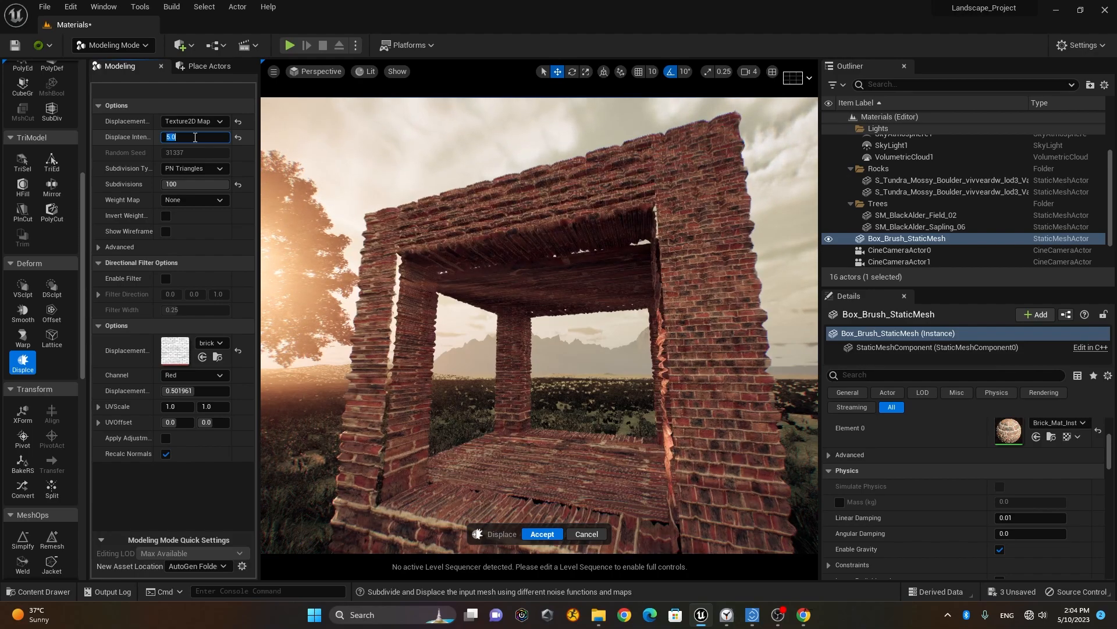
# - Try Flat as the Displace tool's subdivision type, then set it back to PN Triangles
pyautogui.keyDown('alt'); pyautogui.moveTo(310, 187); pyautogui.dragTo(338, 185); pyautogui.keyUp('alt')
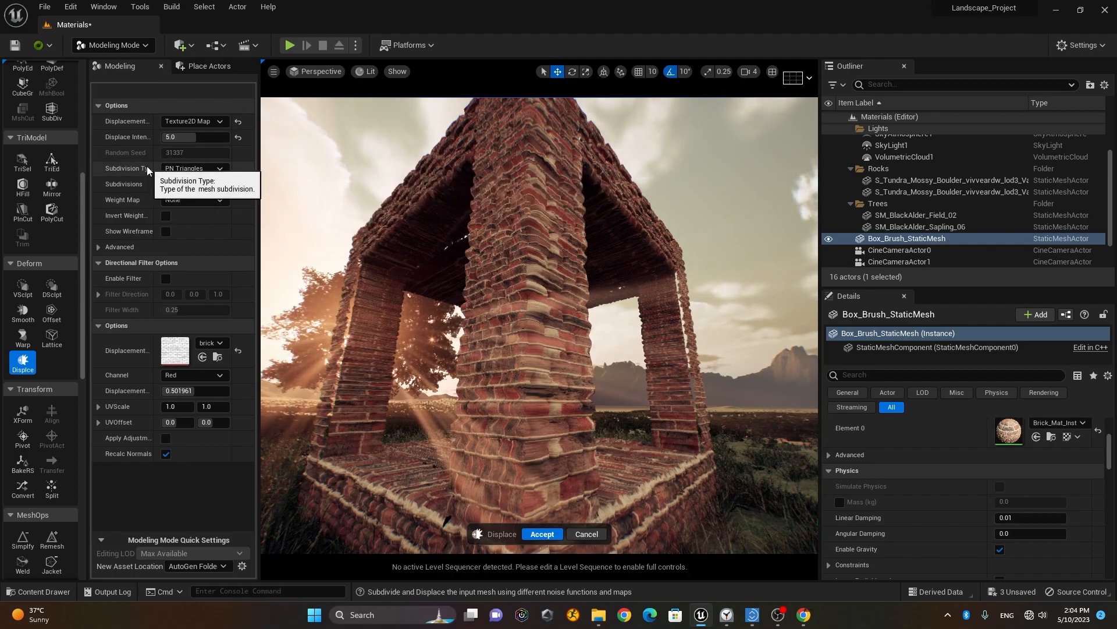
pyautogui.click(197, 169)
pyautogui.click(198, 181)
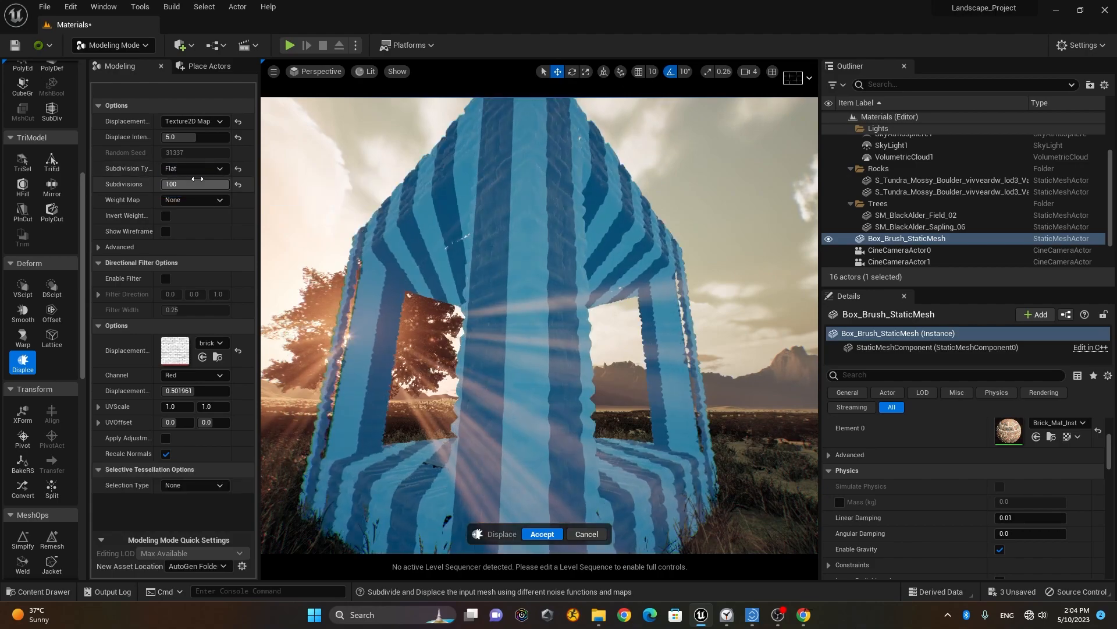
pyautogui.click(205, 170)
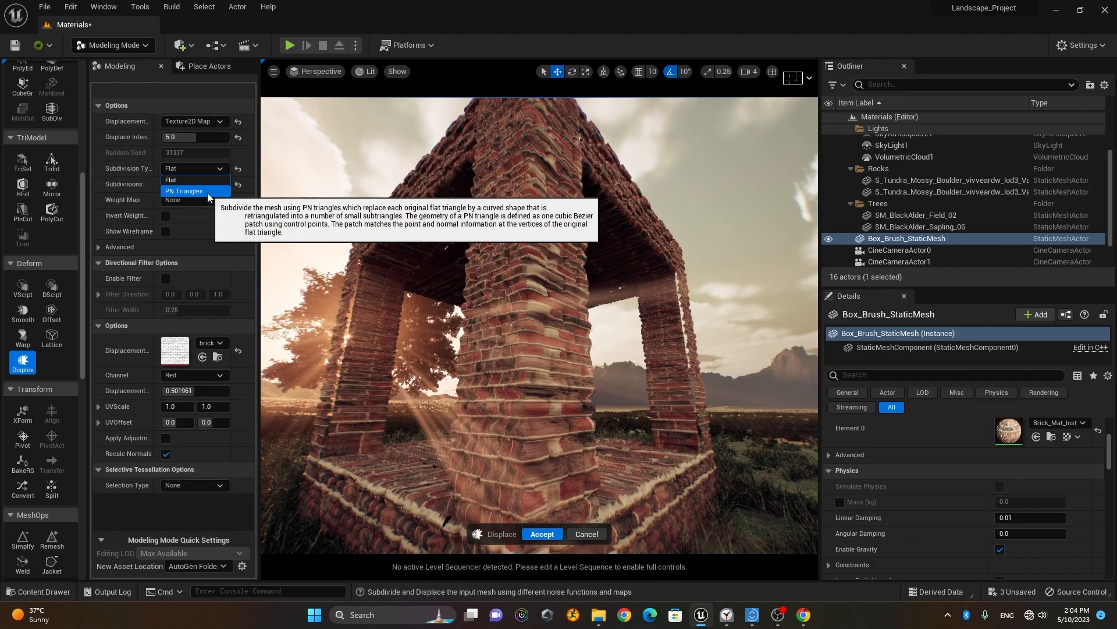
pyautogui.click(185, 191)
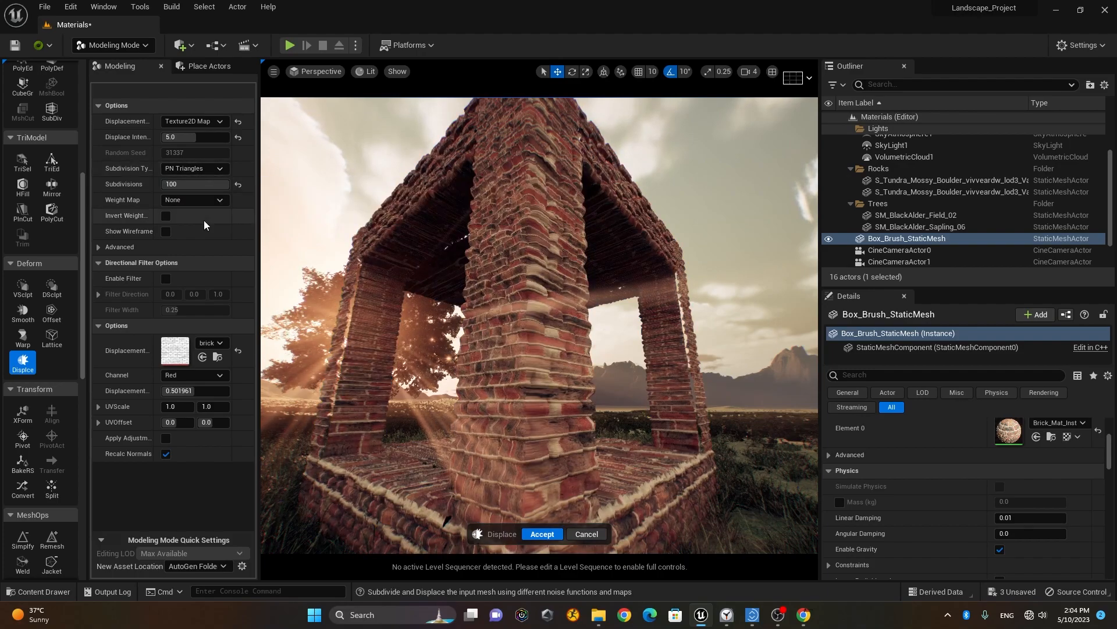
# - Try lower Subdivisions values such as 8 for the displacement, then set Subdivisions back to 100
pyautogui.click(194, 185)
pyautogui.write('1')
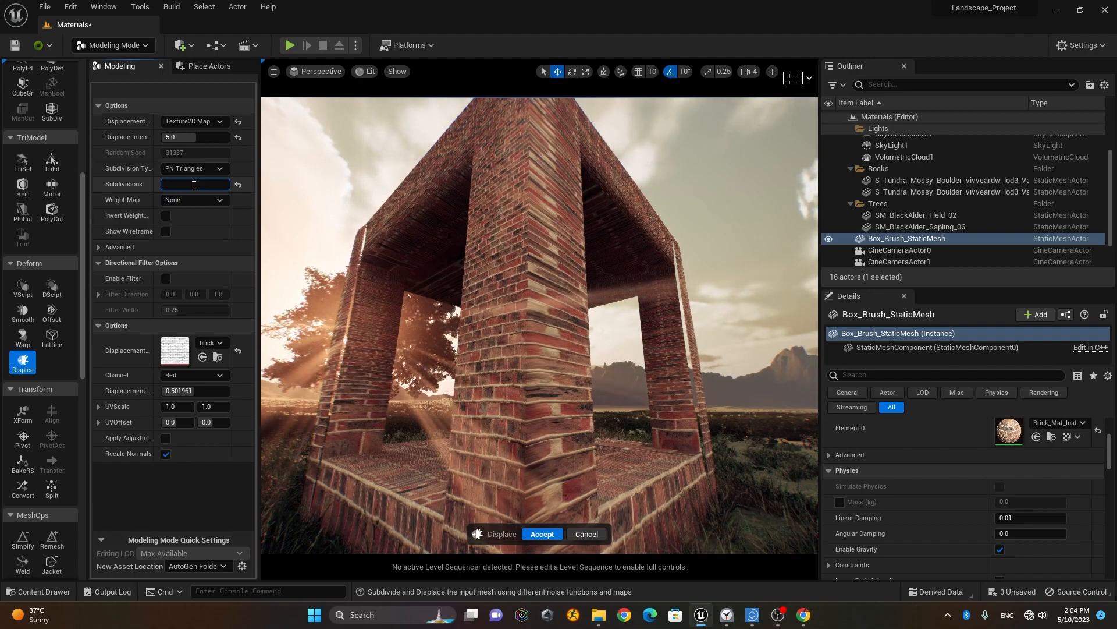
pyautogui.write('8')
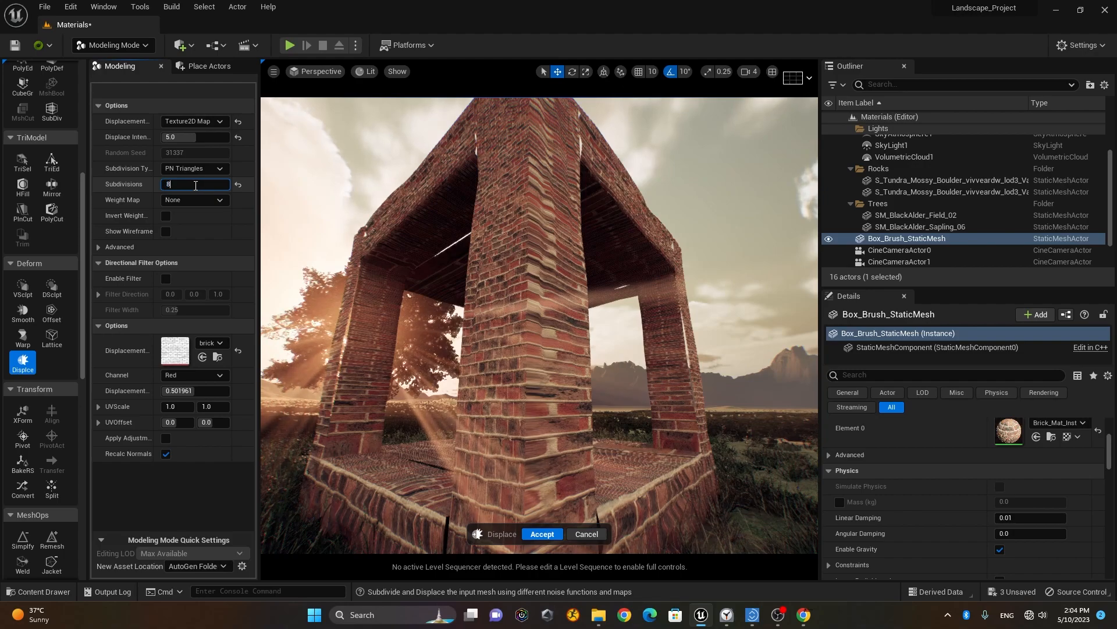
pyautogui.moveTo(197, 185); pyautogui.dragTo(131, 174)
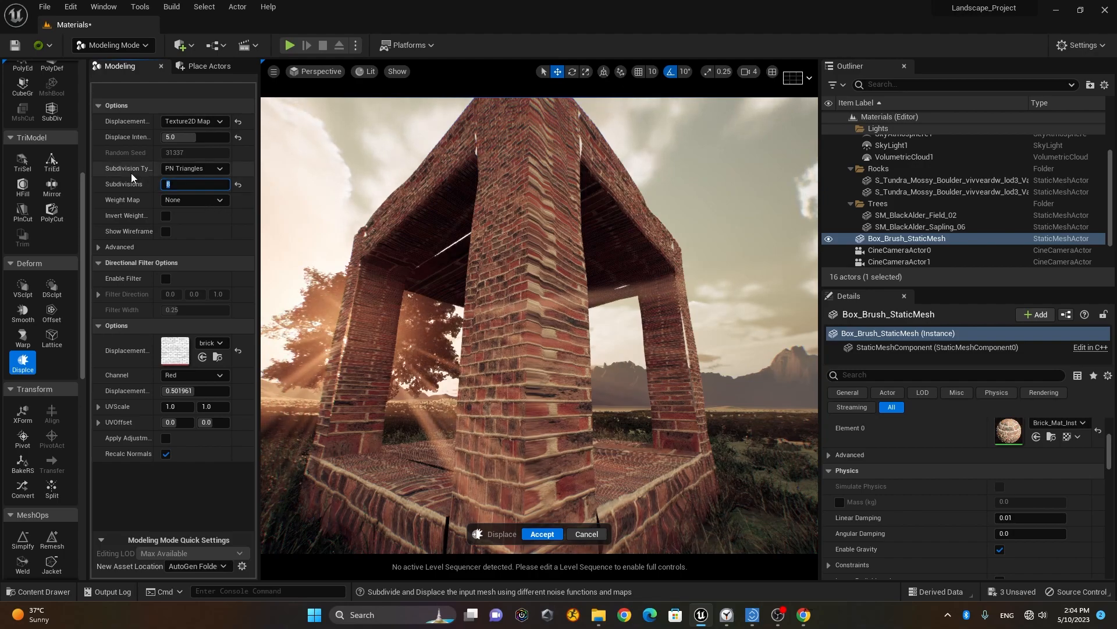
pyautogui.write('128')
pyautogui.press('Return')
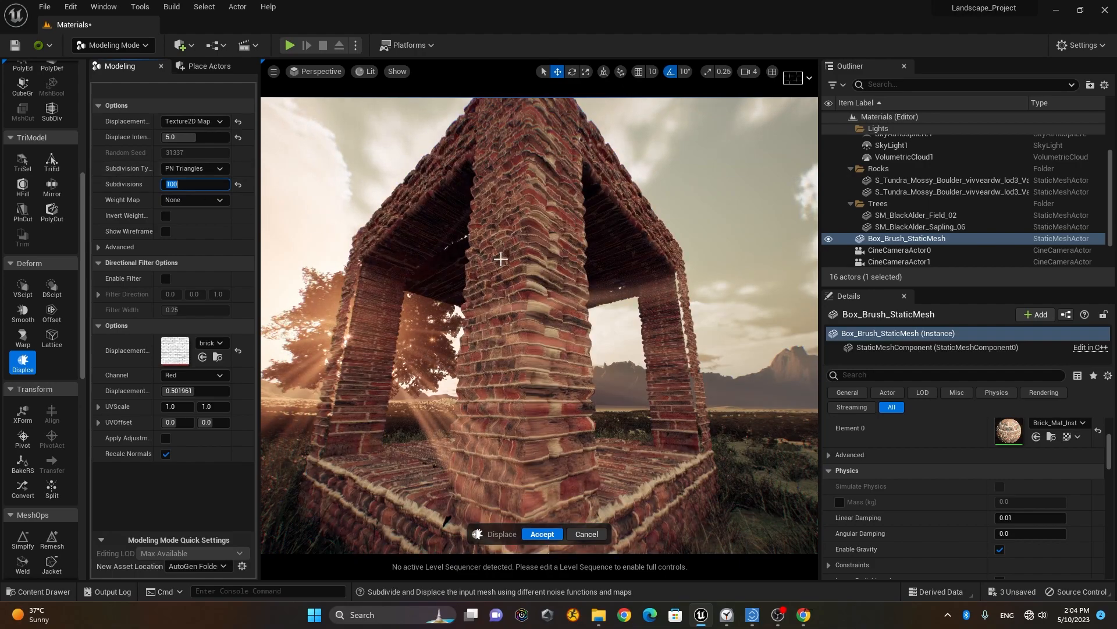
# - Clear the displacement map from the Displace settings and examine the mesh without it
pyautogui.press('s')
pyautogui.moveTo(557, 293); pyautogui.dragTo(557, 293, button='right')
pyautogui.press('e')
pyautogui.press('w')
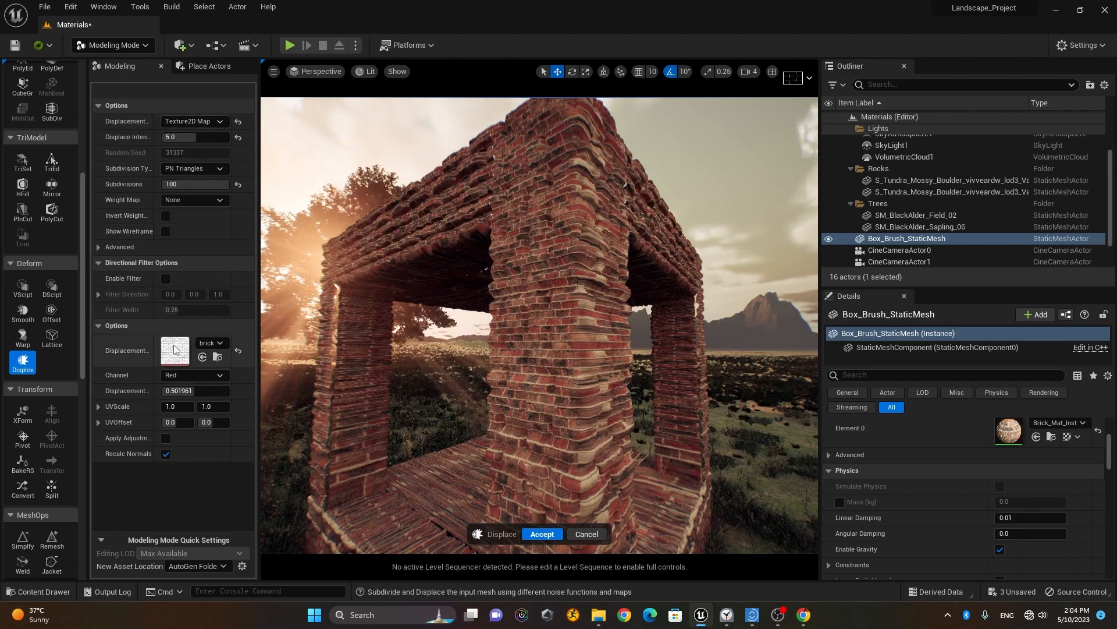
pyautogui.click(208, 343)
pyautogui.click(232, 136)
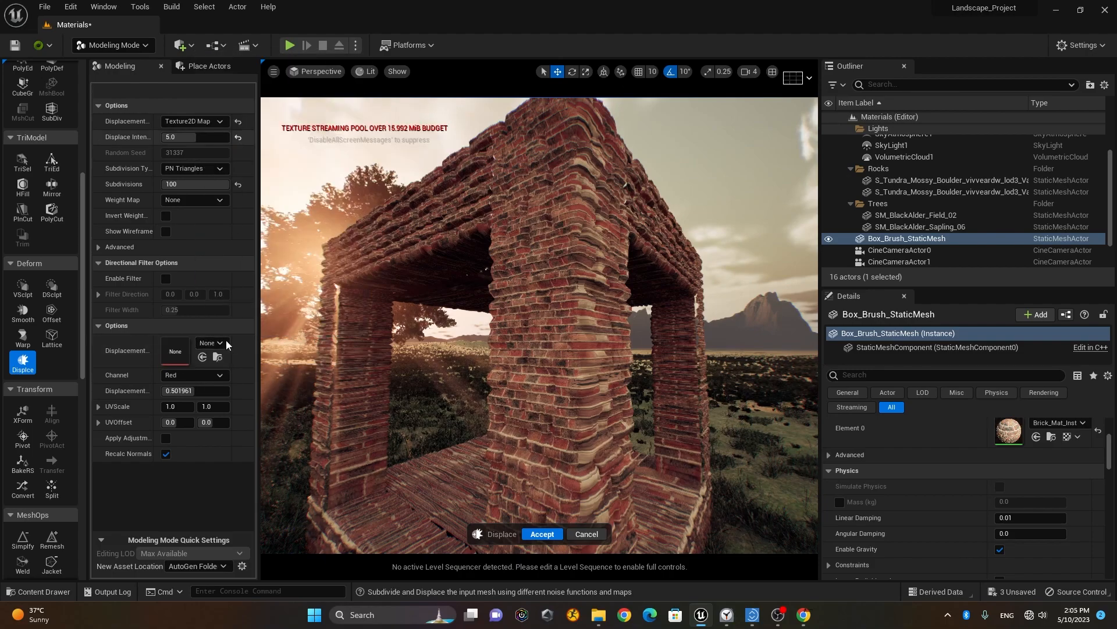
pyautogui.moveTo(513, 428); pyautogui.dragTo(562, 404, button='right')
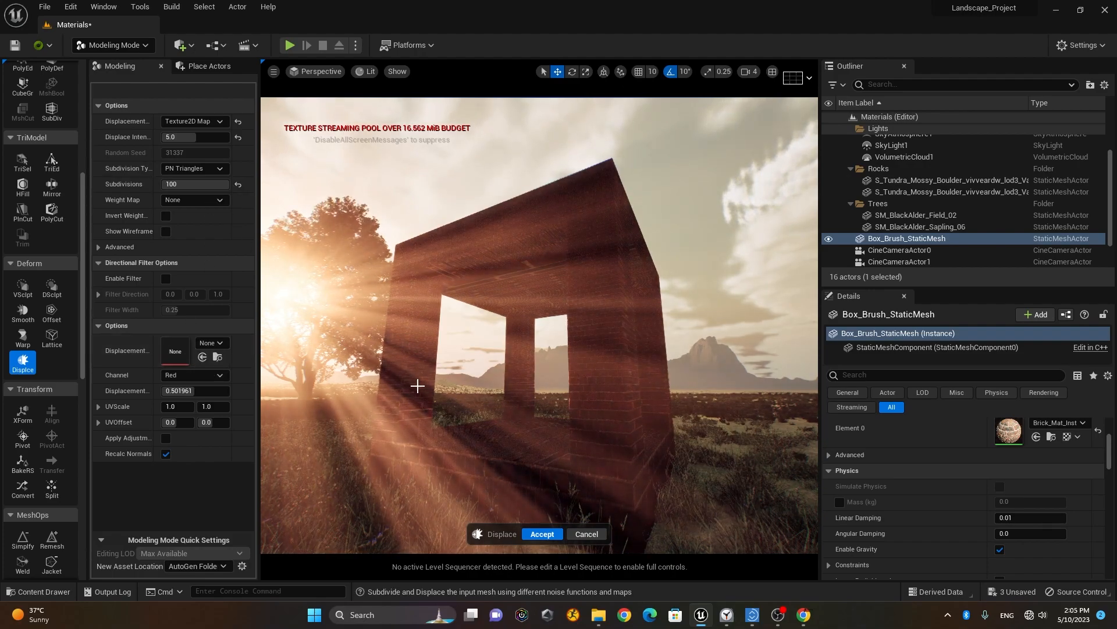
pyautogui.scroll(-2, 499, 404)
pyautogui.moveTo(498, 404); pyautogui.dragTo(504, 412, button='right')
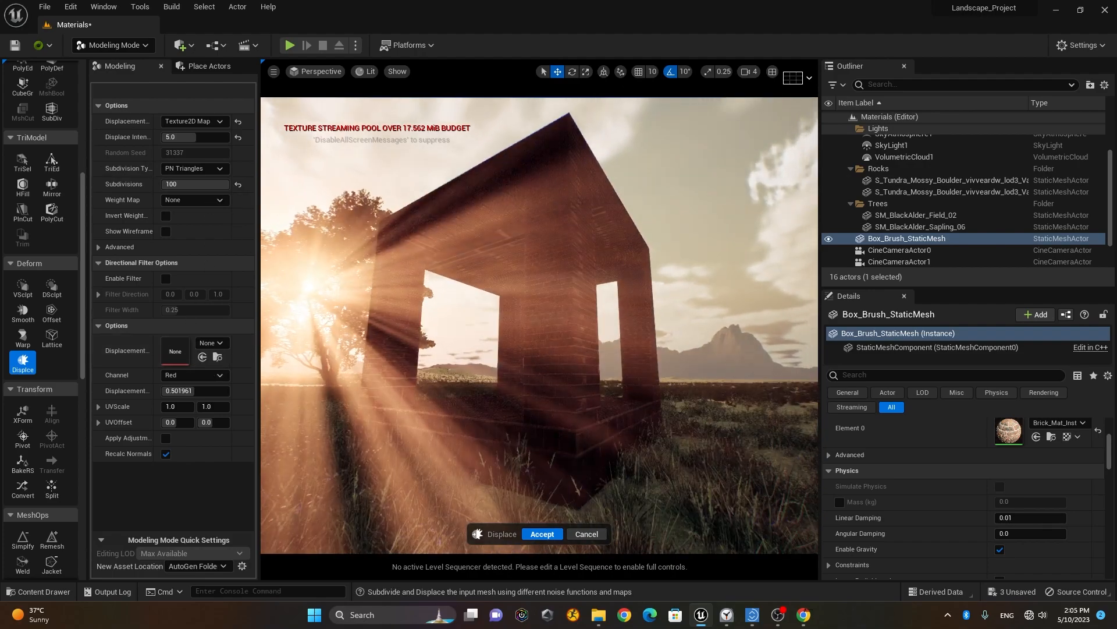
# - Assign the brick_wall_base_Displacement texture from the Texture folder as the displacement map
pyautogui.click(74, 592)
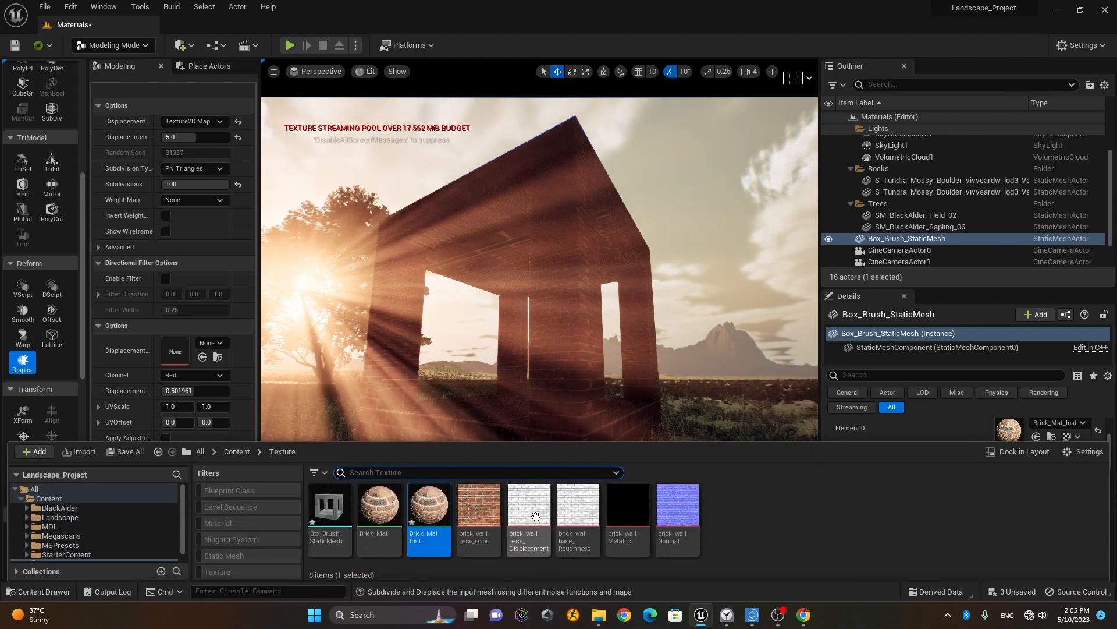
pyautogui.moveTo(536, 518); pyautogui.dragTo(420, 494)
pyautogui.moveTo(226, 414); pyautogui.dragTo(174, 348)
# - Inspect the displaced bricks from several distances and angles, and accept the Displace result
pyautogui.moveTo(539, 325)
pyautogui.mouseDown(button='right')
pyautogui.moveTo(516, 325)
pyautogui.moveTo(620, 322)
pyautogui.moveTo(527, 327)
pyautogui.mouseUp(button='right')
pyautogui.press('w')
pyautogui.press('s')
pyautogui.press('a')
pyautogui.press('a')
pyautogui.press('d')
pyautogui.press('s')
pyautogui.moveTo(624, 396); pyautogui.dragTo(616, 349, button='right')
pyautogui.press('q')
pyautogui.press('w')
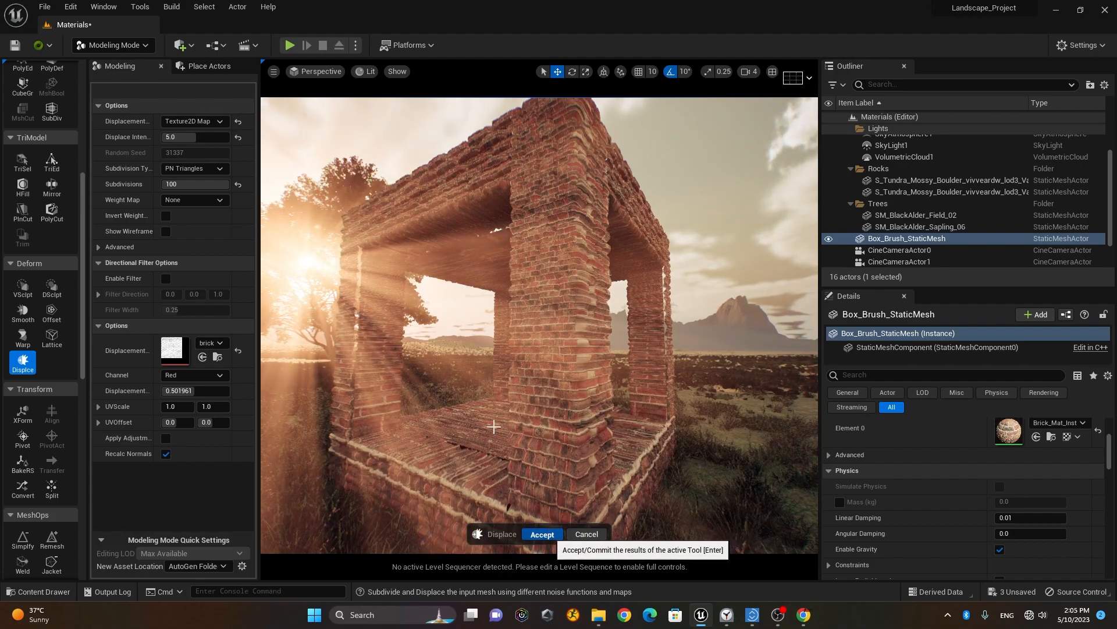
pyautogui.press('Return')
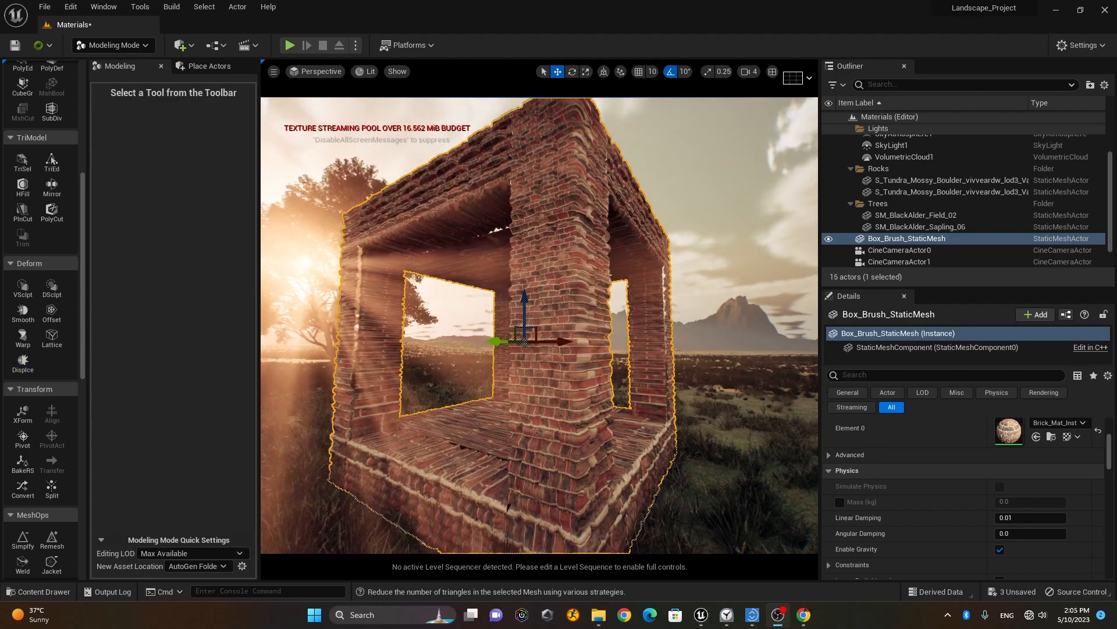
# - Simplify the displaced mesh with the QEM simplifier at a target percentage of 50 and accept the result
pyautogui.scroll(-3, 609, 366)
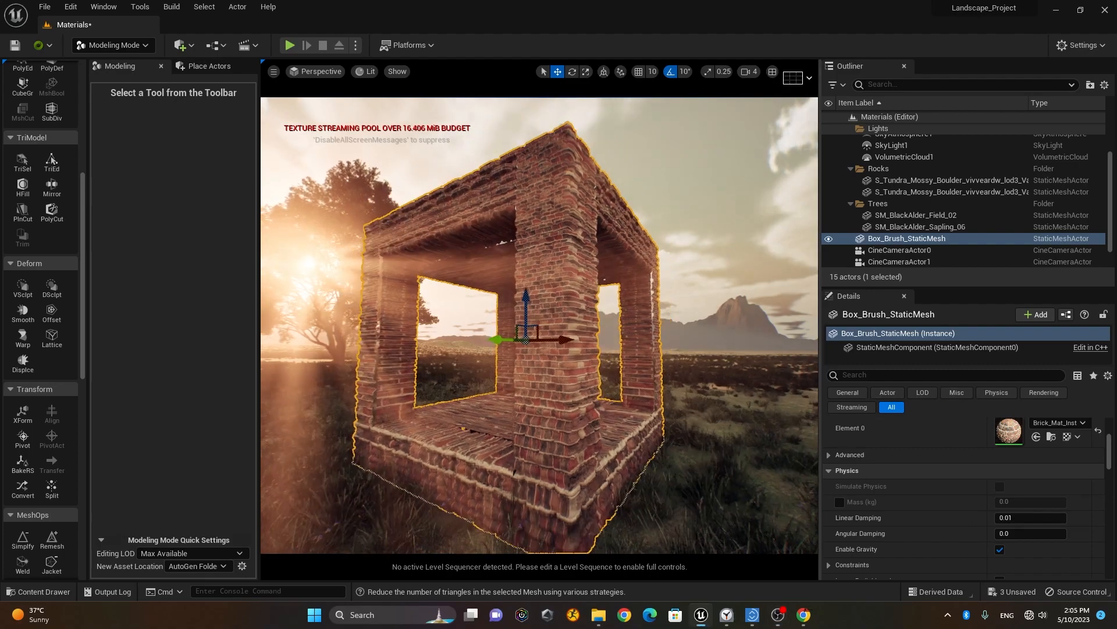
pyautogui.keyDown('alt'); pyautogui.moveTo(610, 366); pyautogui.dragTo(611, 340); pyautogui.keyUp('alt')
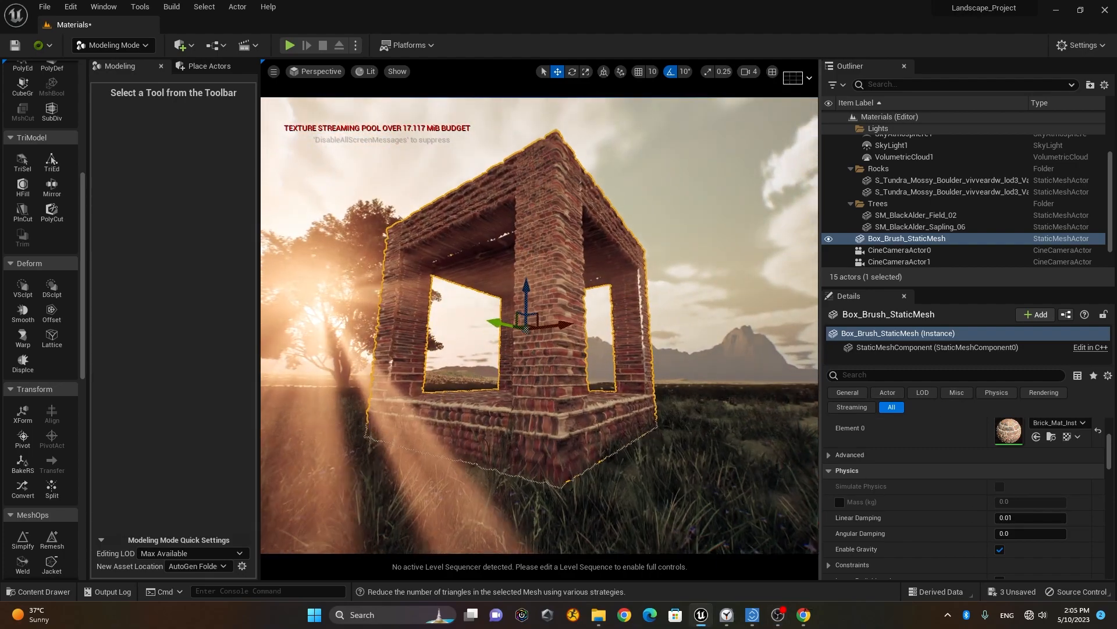
pyautogui.scroll(3, 618, 387)
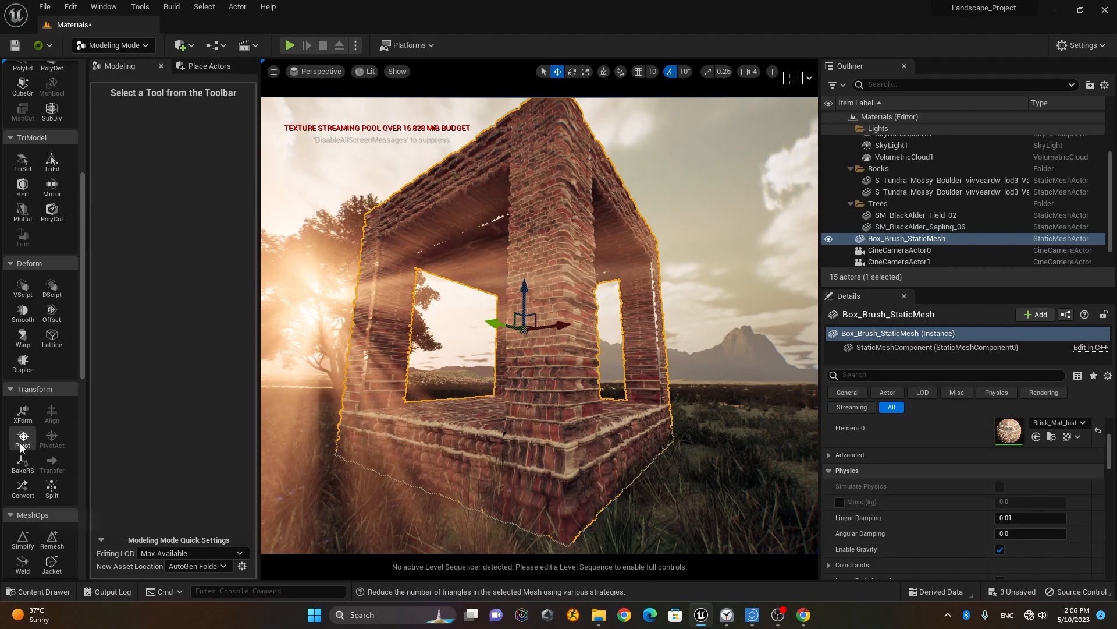
pyautogui.scroll(-4, 27, 466)
pyautogui.scroll(-4, 30, 422)
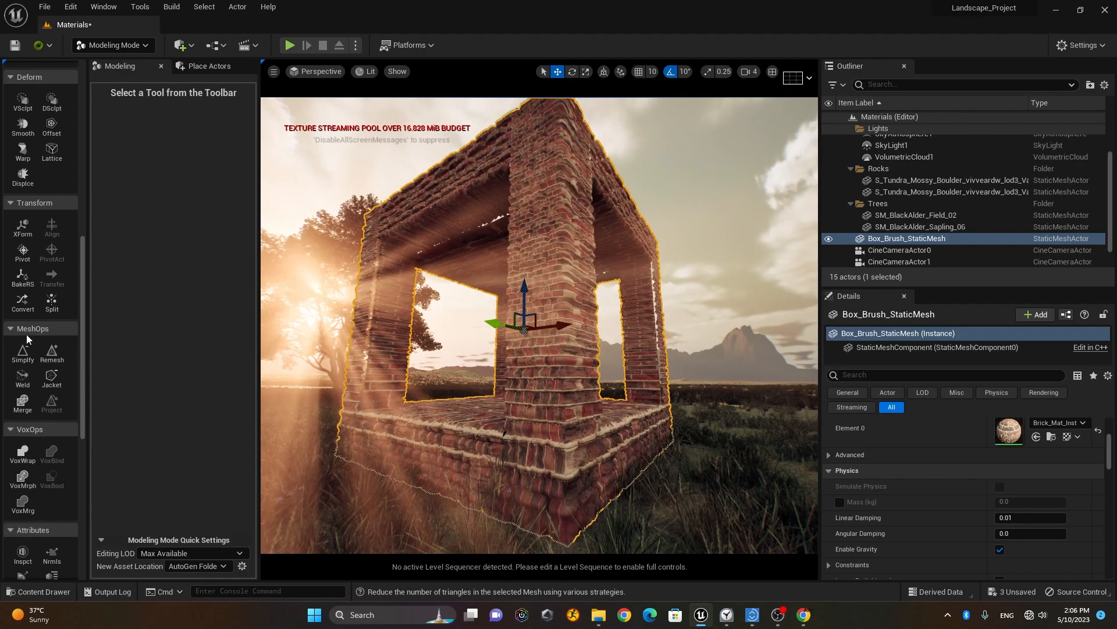
pyautogui.click(25, 352)
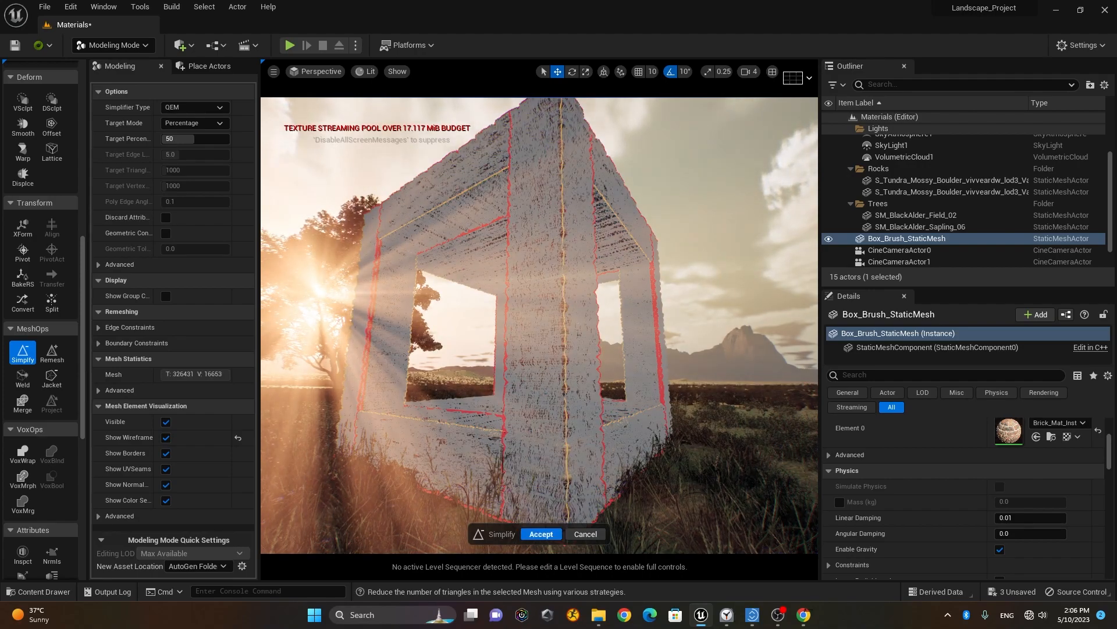
pyautogui.moveTo(549, 491); pyautogui.dragTo(549, 491, button='right')
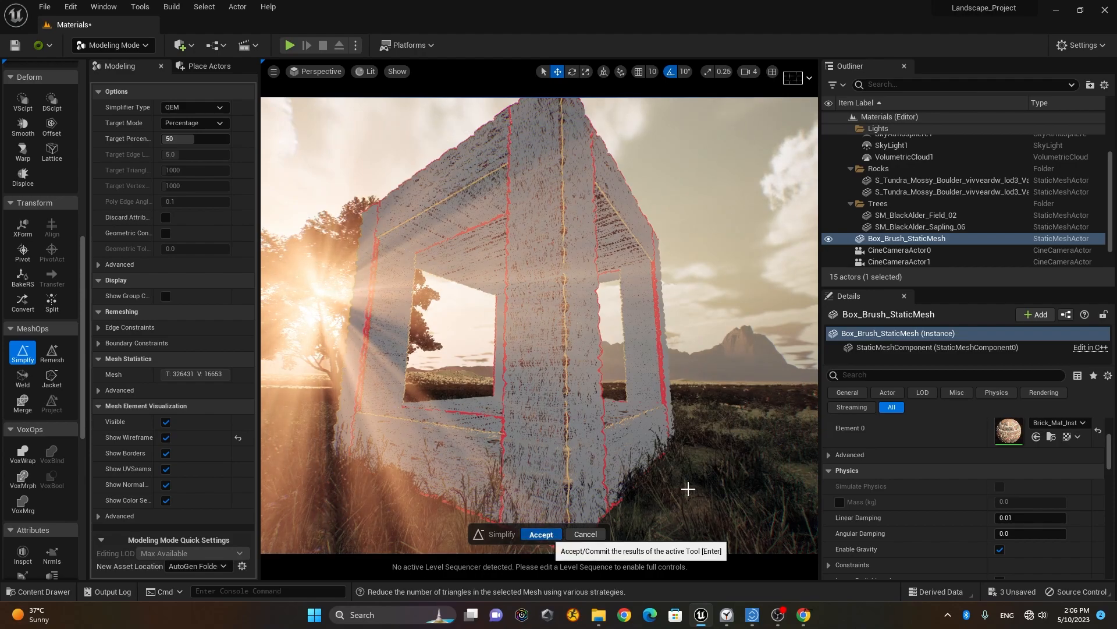
pyautogui.press('Return')
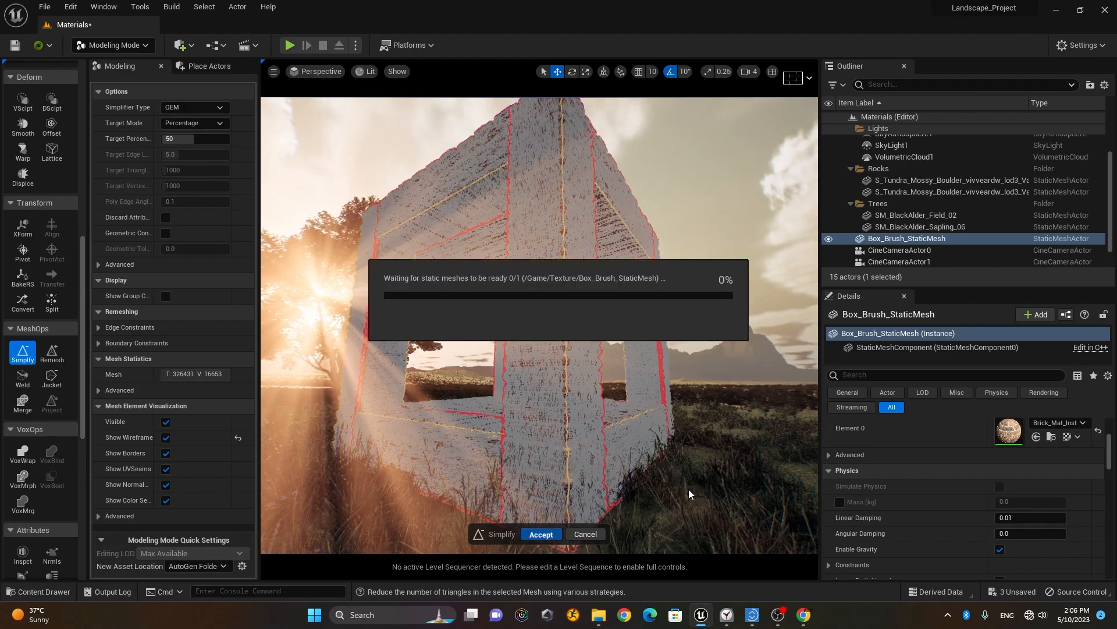
# - Switch the level editor to Selection mode and open the Box_Brush_StaticMesh asset from the Texture folder
pyautogui.keyDown('alt'); pyautogui.moveTo(617, 421); pyautogui.dragTo(582, 422); pyautogui.keyUp('alt')
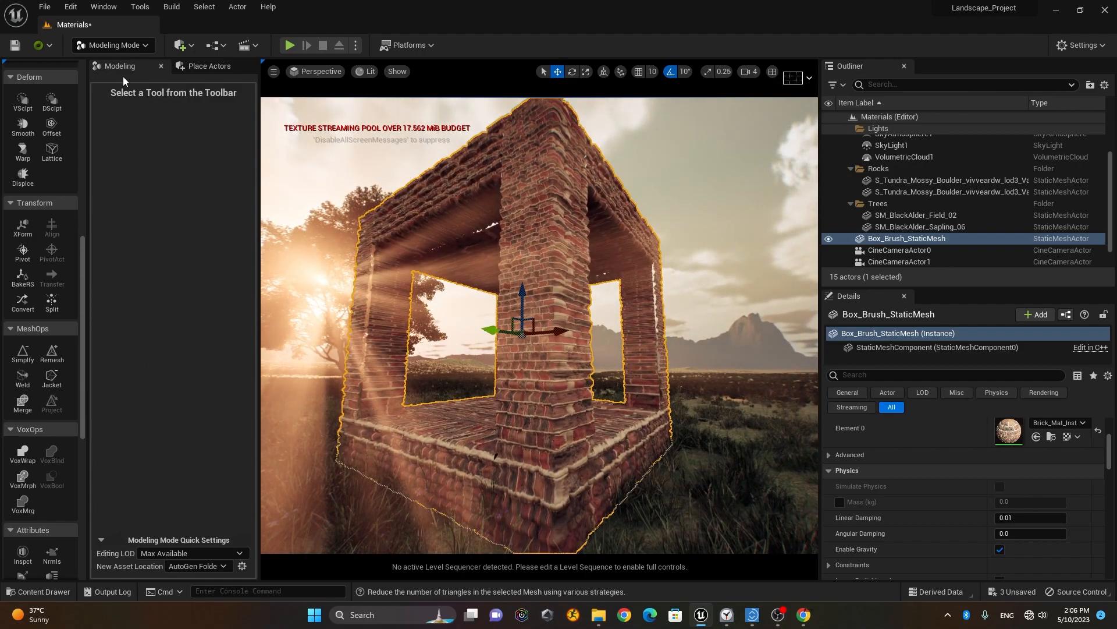
pyautogui.click(120, 48)
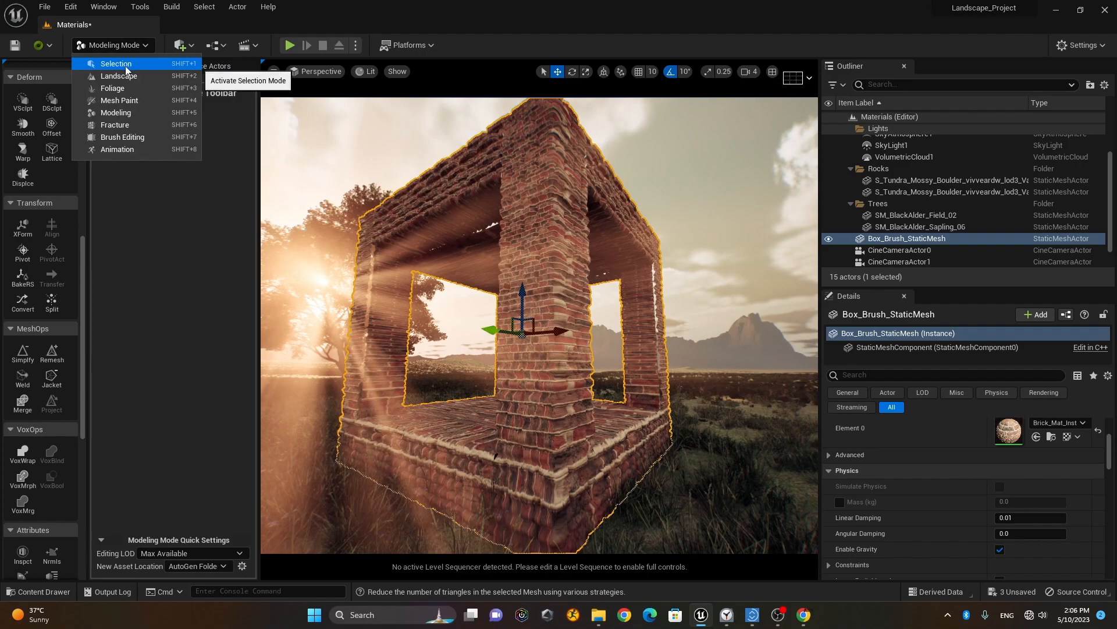
pyautogui.click(124, 65)
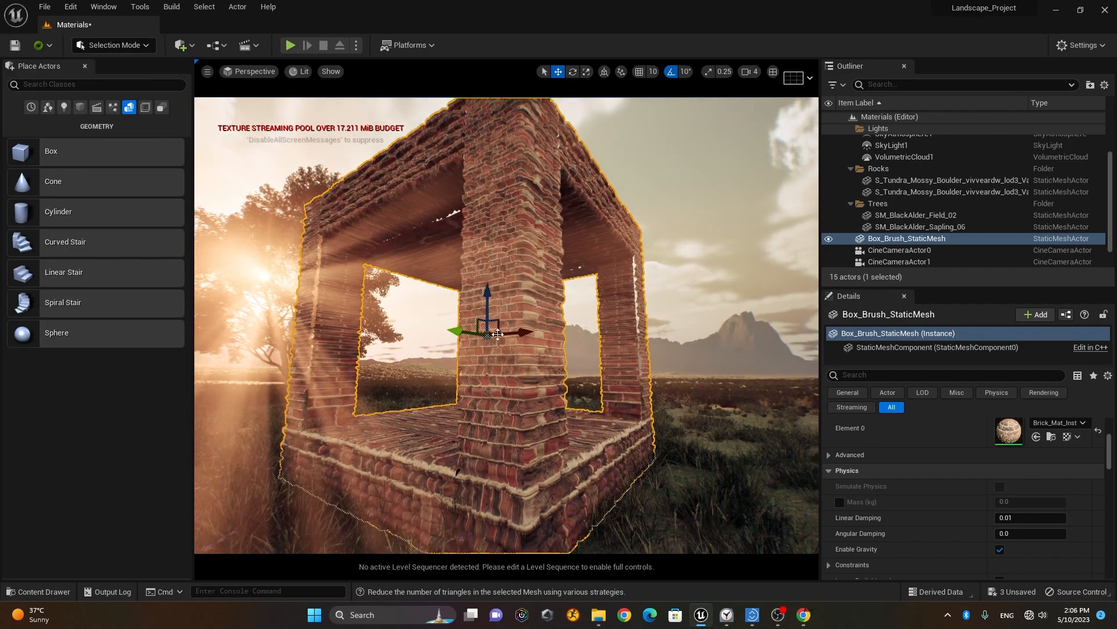
pyautogui.click(54, 593)
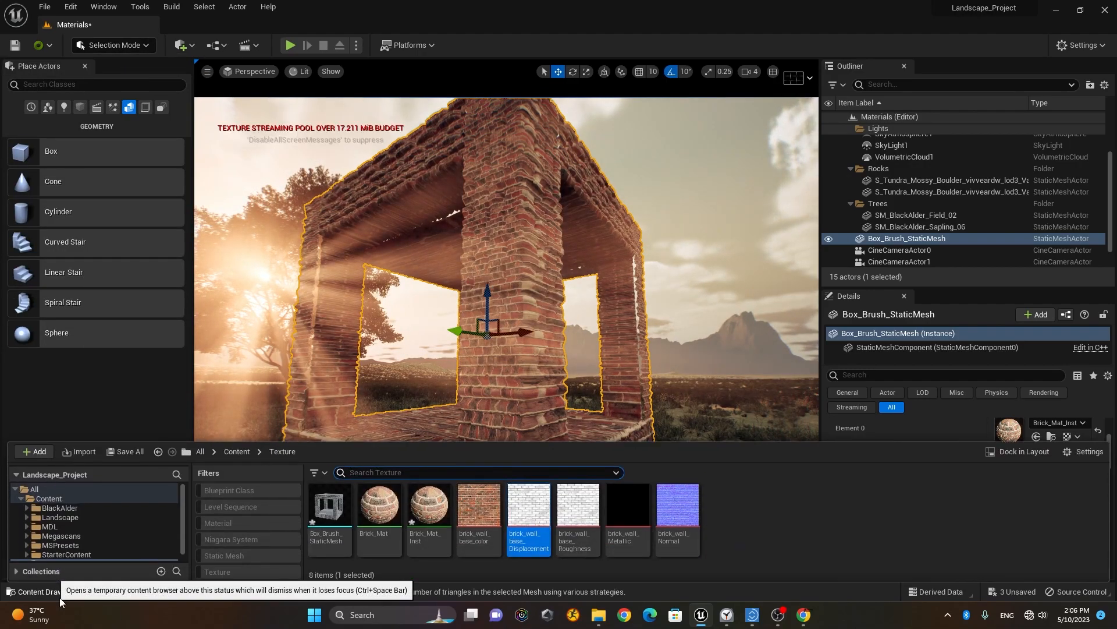
pyautogui.click(337, 512)
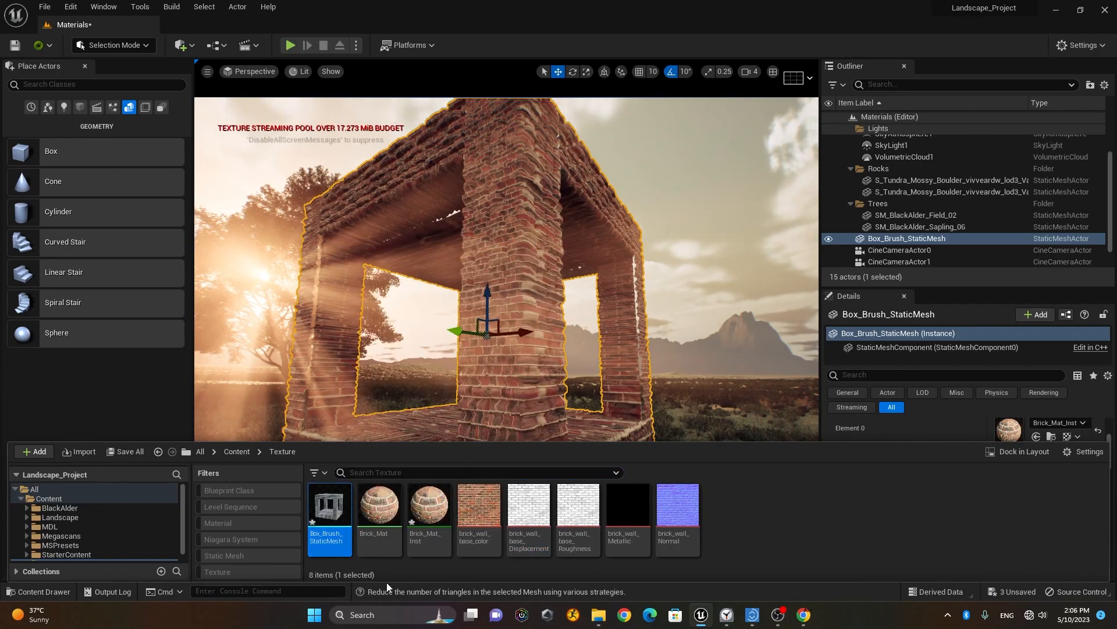
pyautogui.doubleClick(333, 512)
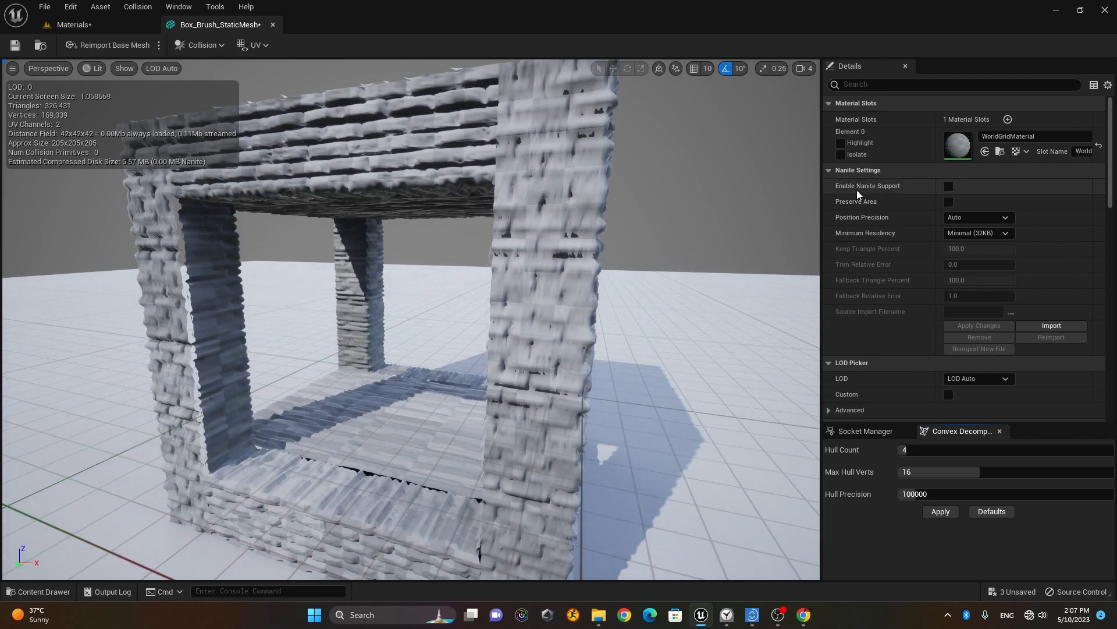
# - Enable Nanite Support on Box_Brush_StaticMesh, save the asset and return to the Materials level
pyautogui.click(949, 186)
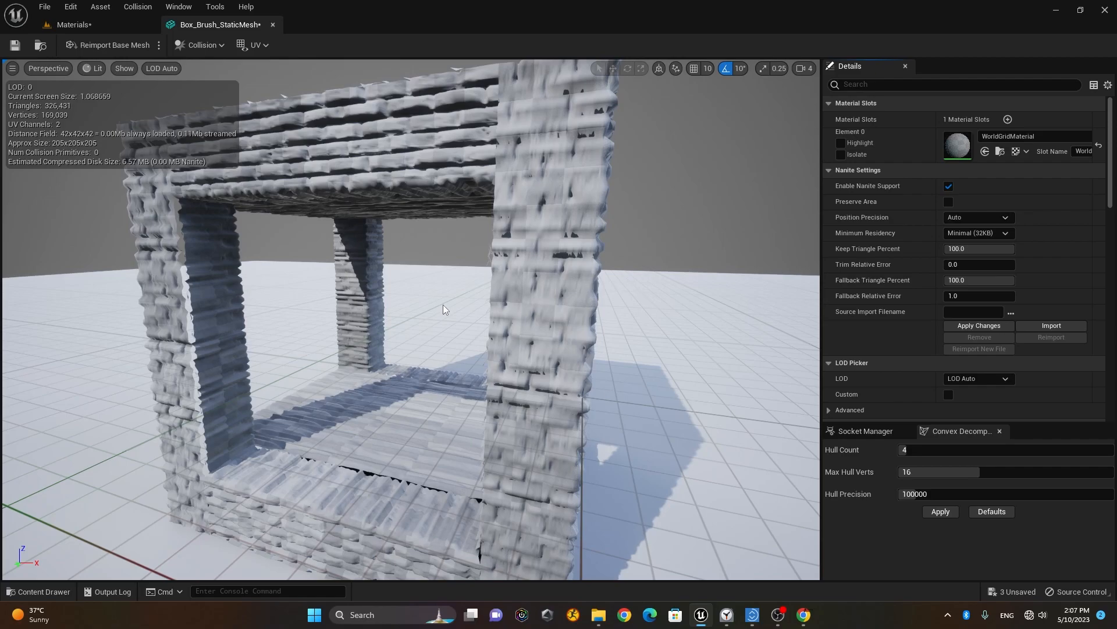
pyautogui.click(14, 45)
pyautogui.click(103, 26)
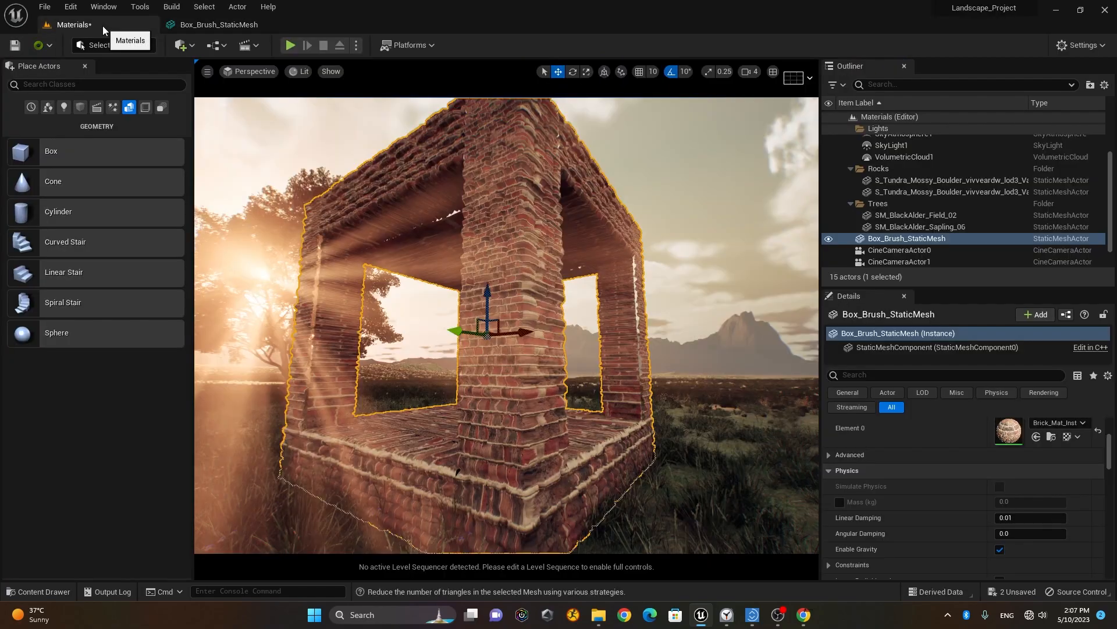
# - Examine the brick structure in the level, then close the Box_Brush_StaticMesh editor, applying its level of detail changes
pyautogui.moveTo(506, 326)
pyautogui.mouseDown(button='right')
pyautogui.moveTo(576, 328)
pyautogui.moveTo(504, 326)
pyautogui.moveTo(503, 308)
pyautogui.mouseUp(button='right')
pyautogui.press('w')
pyautogui.moveTo(654, 375); pyautogui.dragTo(654, 375, button='right')
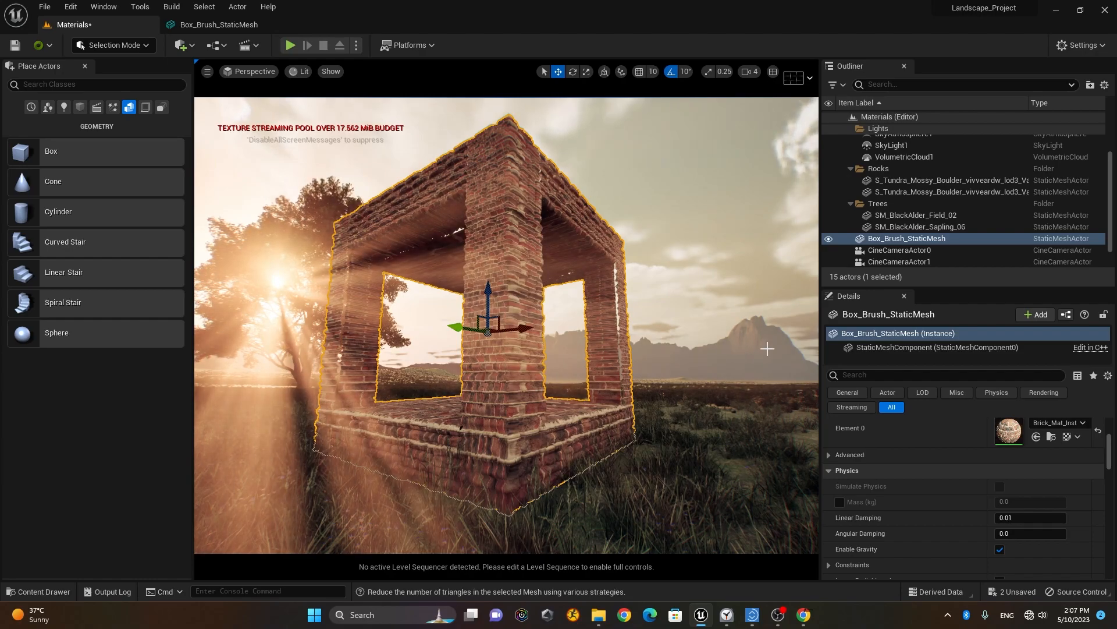
pyautogui.press('w')
pyautogui.moveTo(554, 319); pyautogui.dragTo(575, 321, button='right')
pyautogui.press('a')
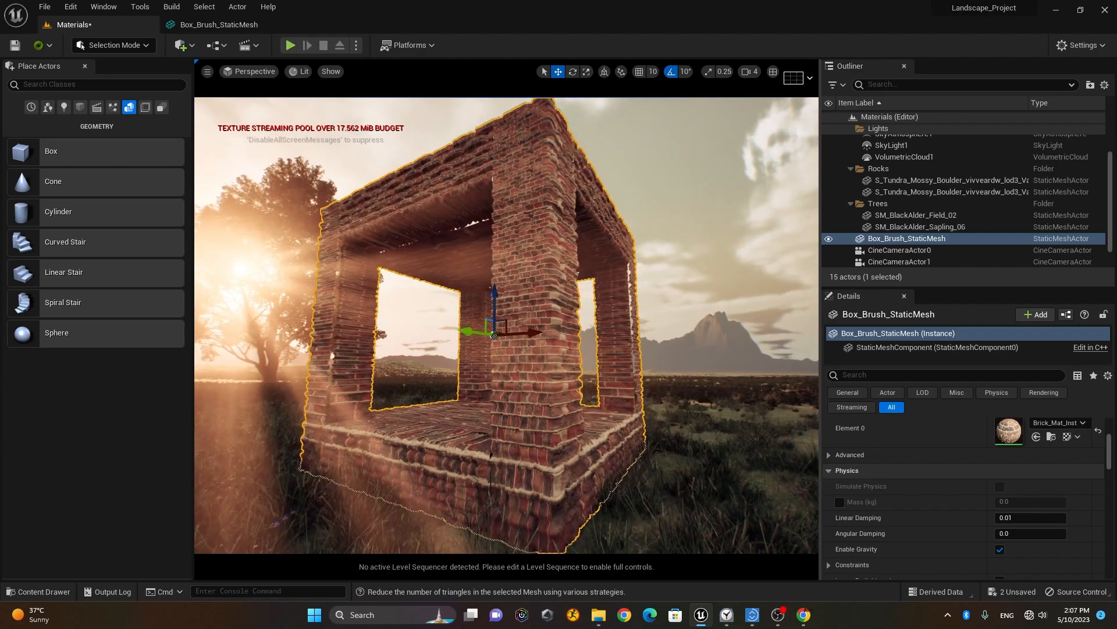
pyautogui.click(245, 30)
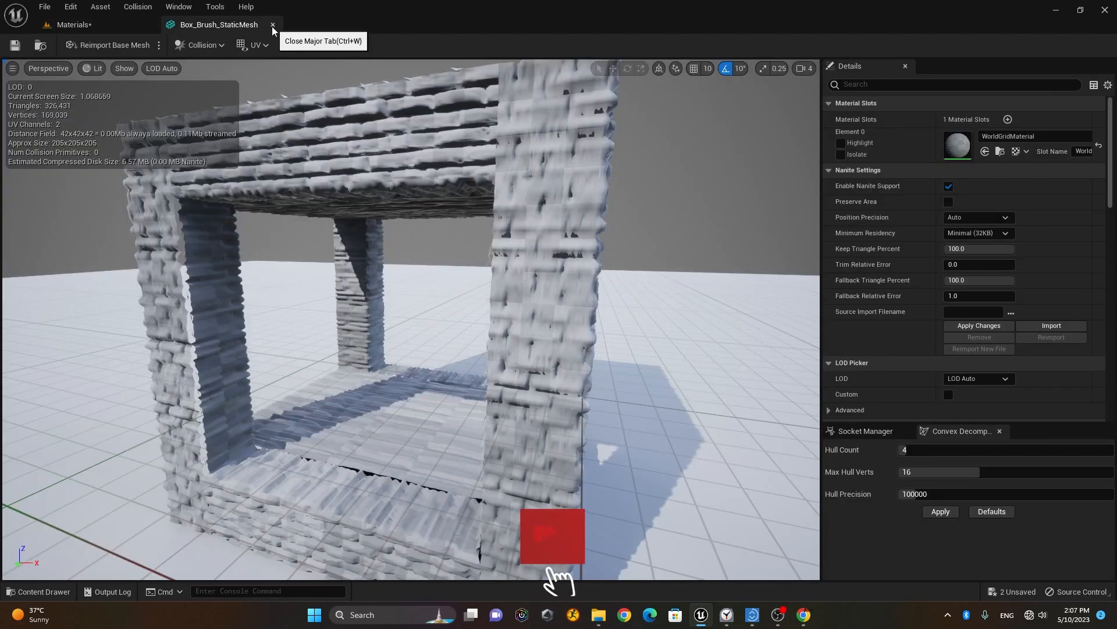
pyautogui.click(271, 25)
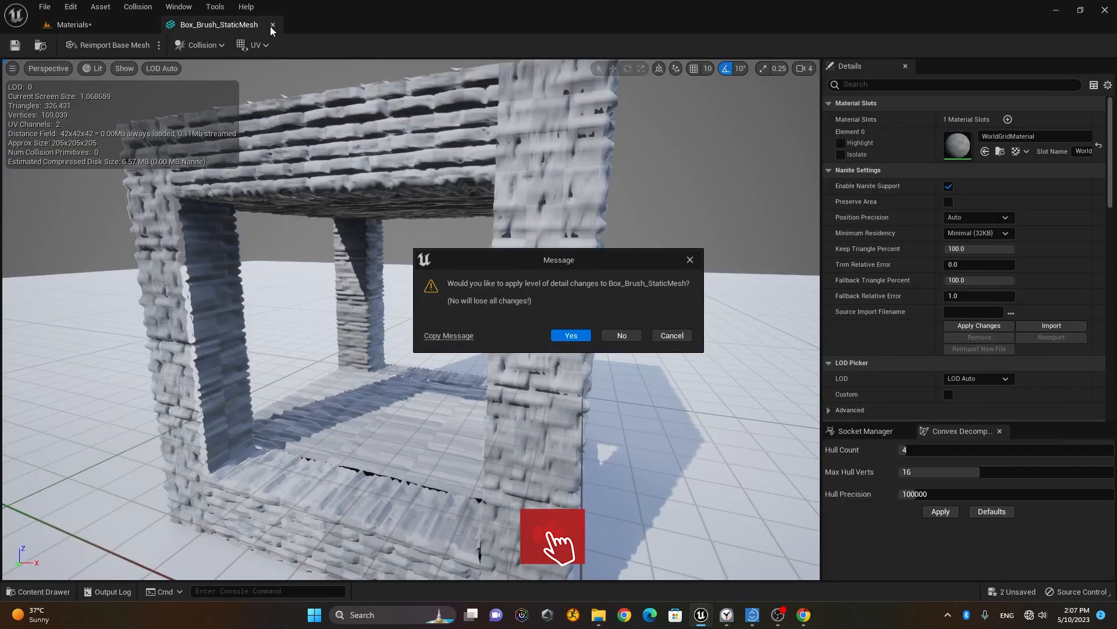
pyautogui.click(582, 336)
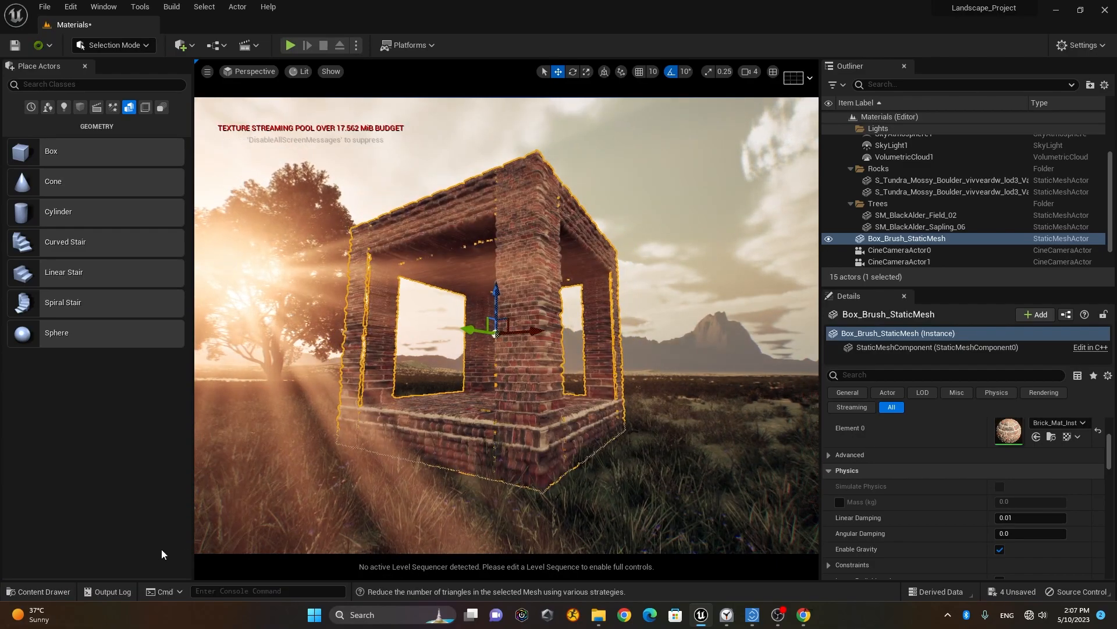
# - Open the Brick_Mat_Inst material instance from the Texture folder and set both U Tile and V Tile to 5
pyautogui.click(39, 591)
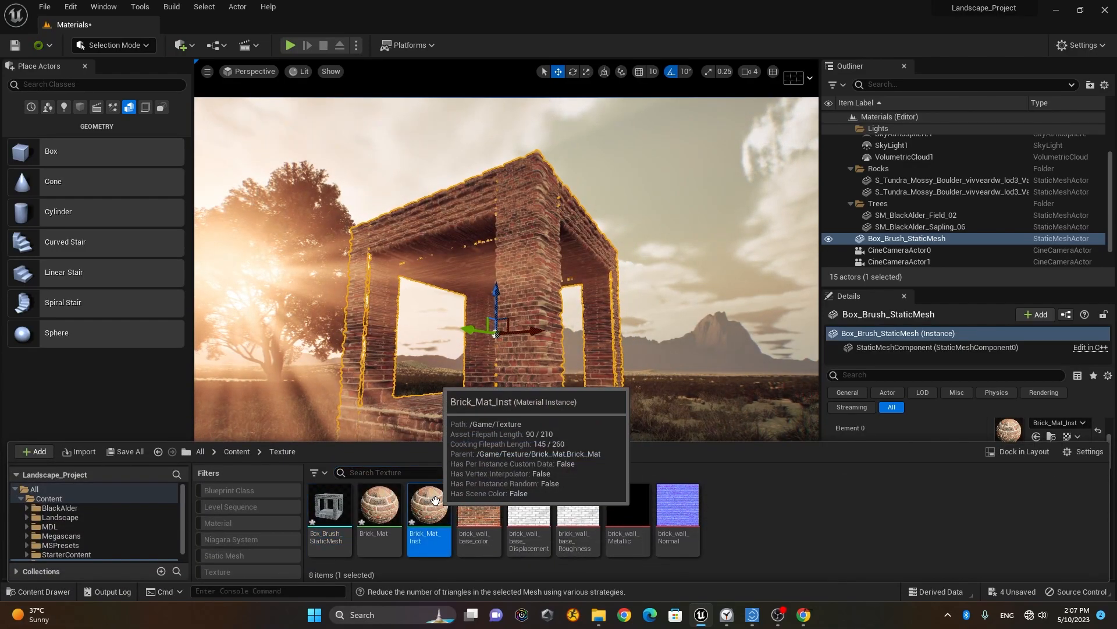
pyautogui.doubleClick(429, 505)
pyautogui.click(781, 152)
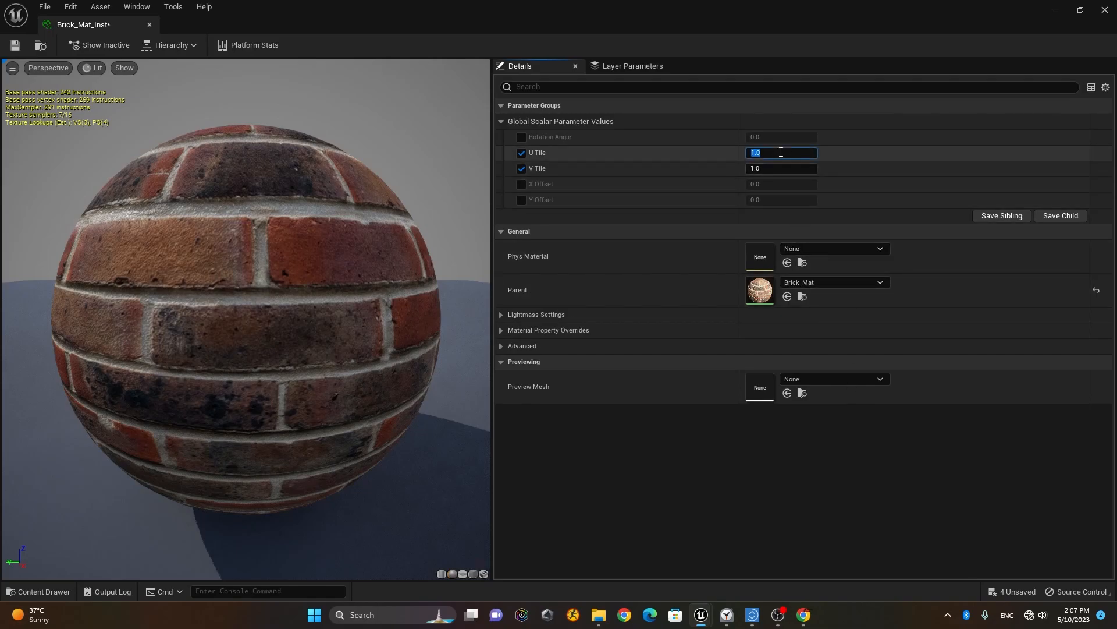
pyautogui.click(782, 169)
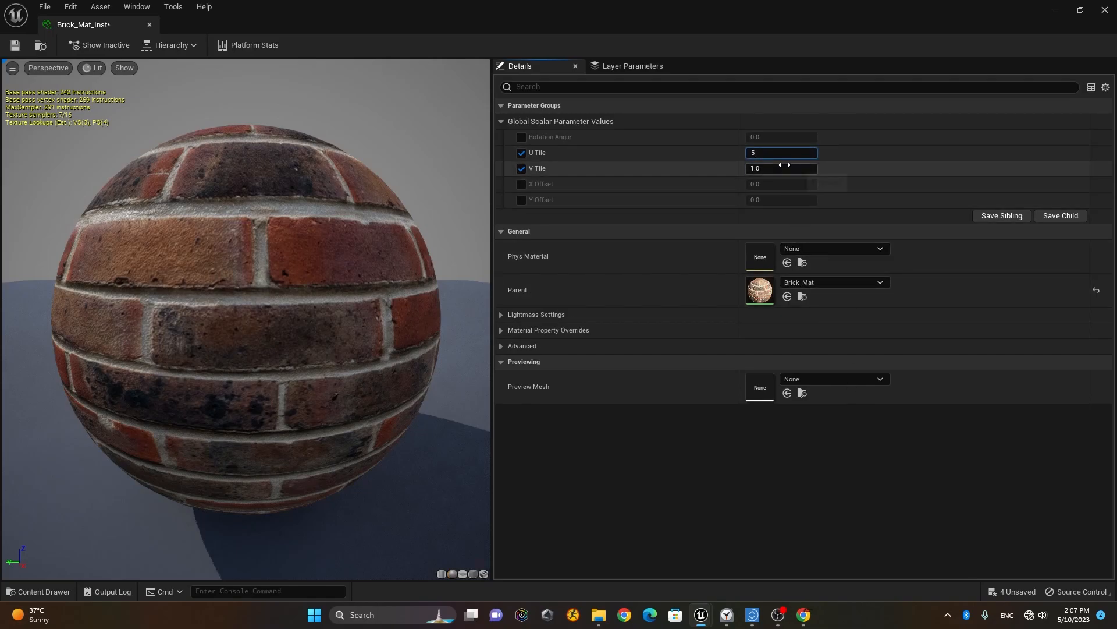
pyautogui.write('5')
pyautogui.press('Return')
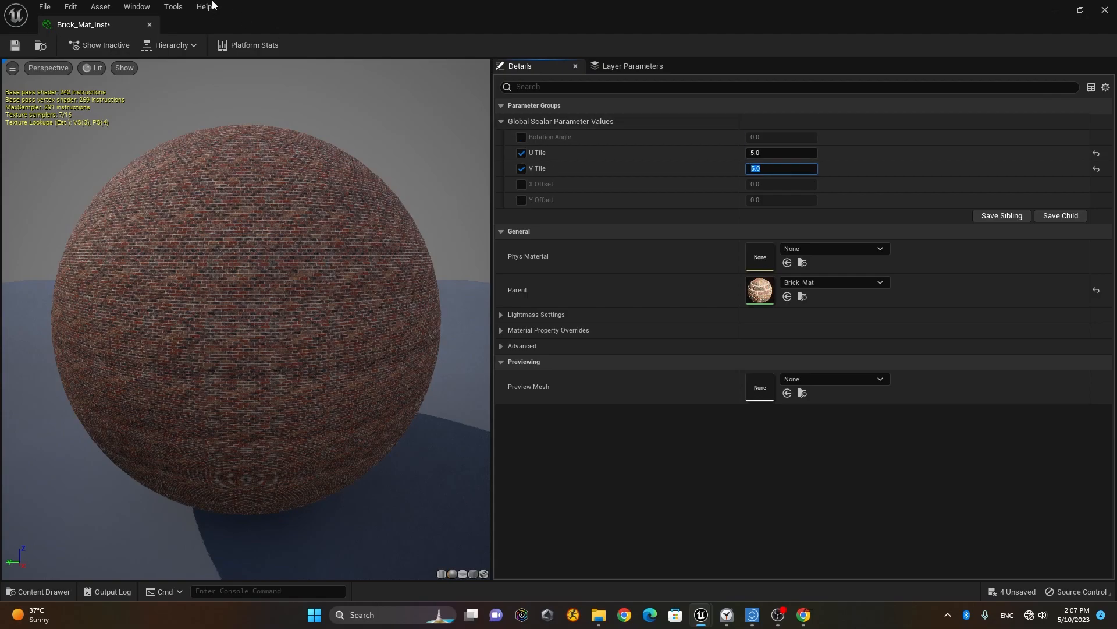
# - Dock the Brick_Mat_Inst editor beside the Materials level, inspect the brick tiling on the box structure, and return to the material instance
pyautogui.moveTo(117, 27); pyautogui.dragTo(215, 28)
pyautogui.click(101, 26)
pyautogui.scroll(6, 506, 326)
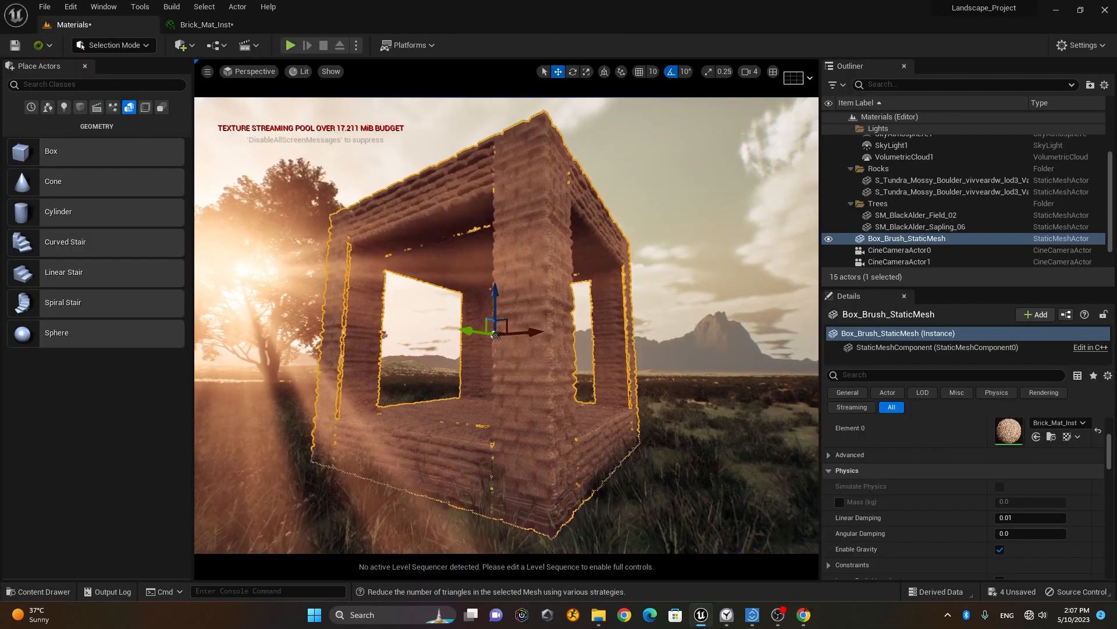
pyautogui.scroll(-8, 506, 326)
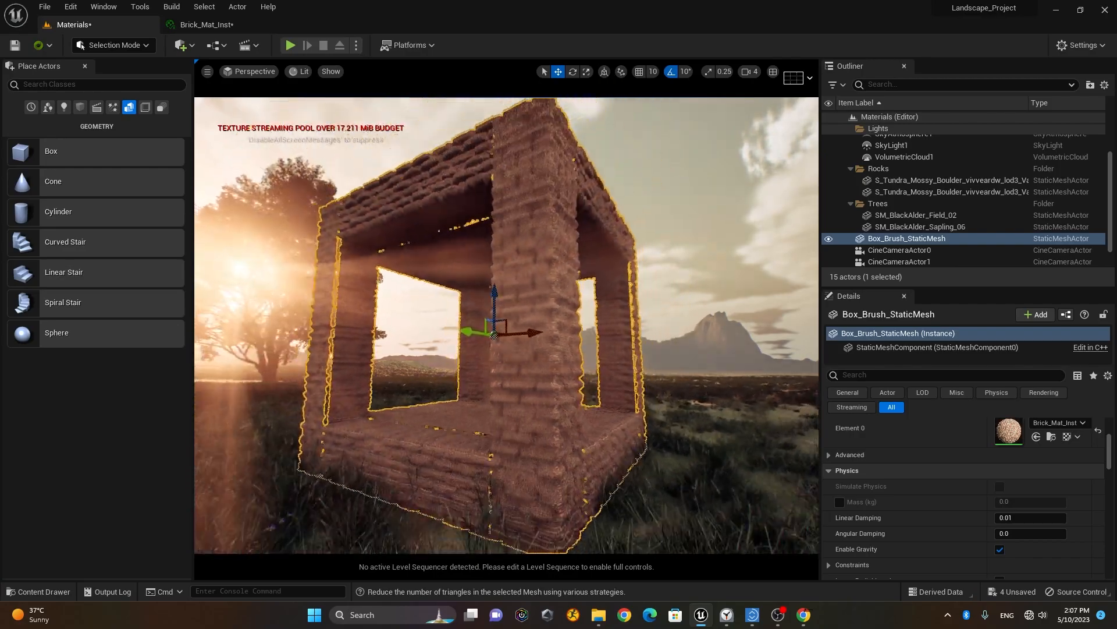
pyautogui.click(215, 26)
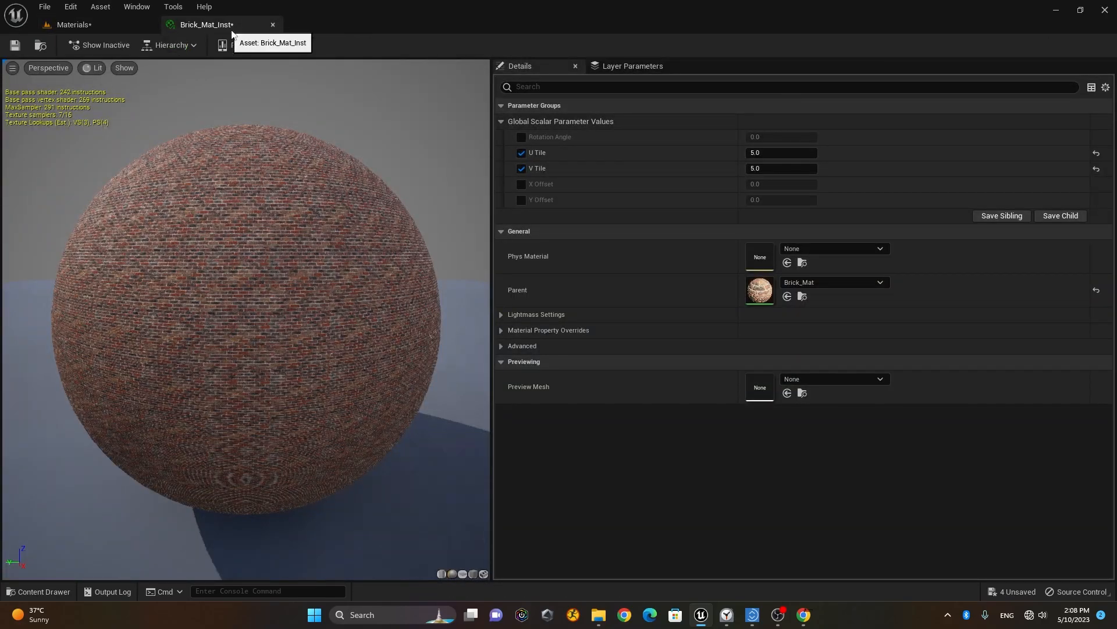